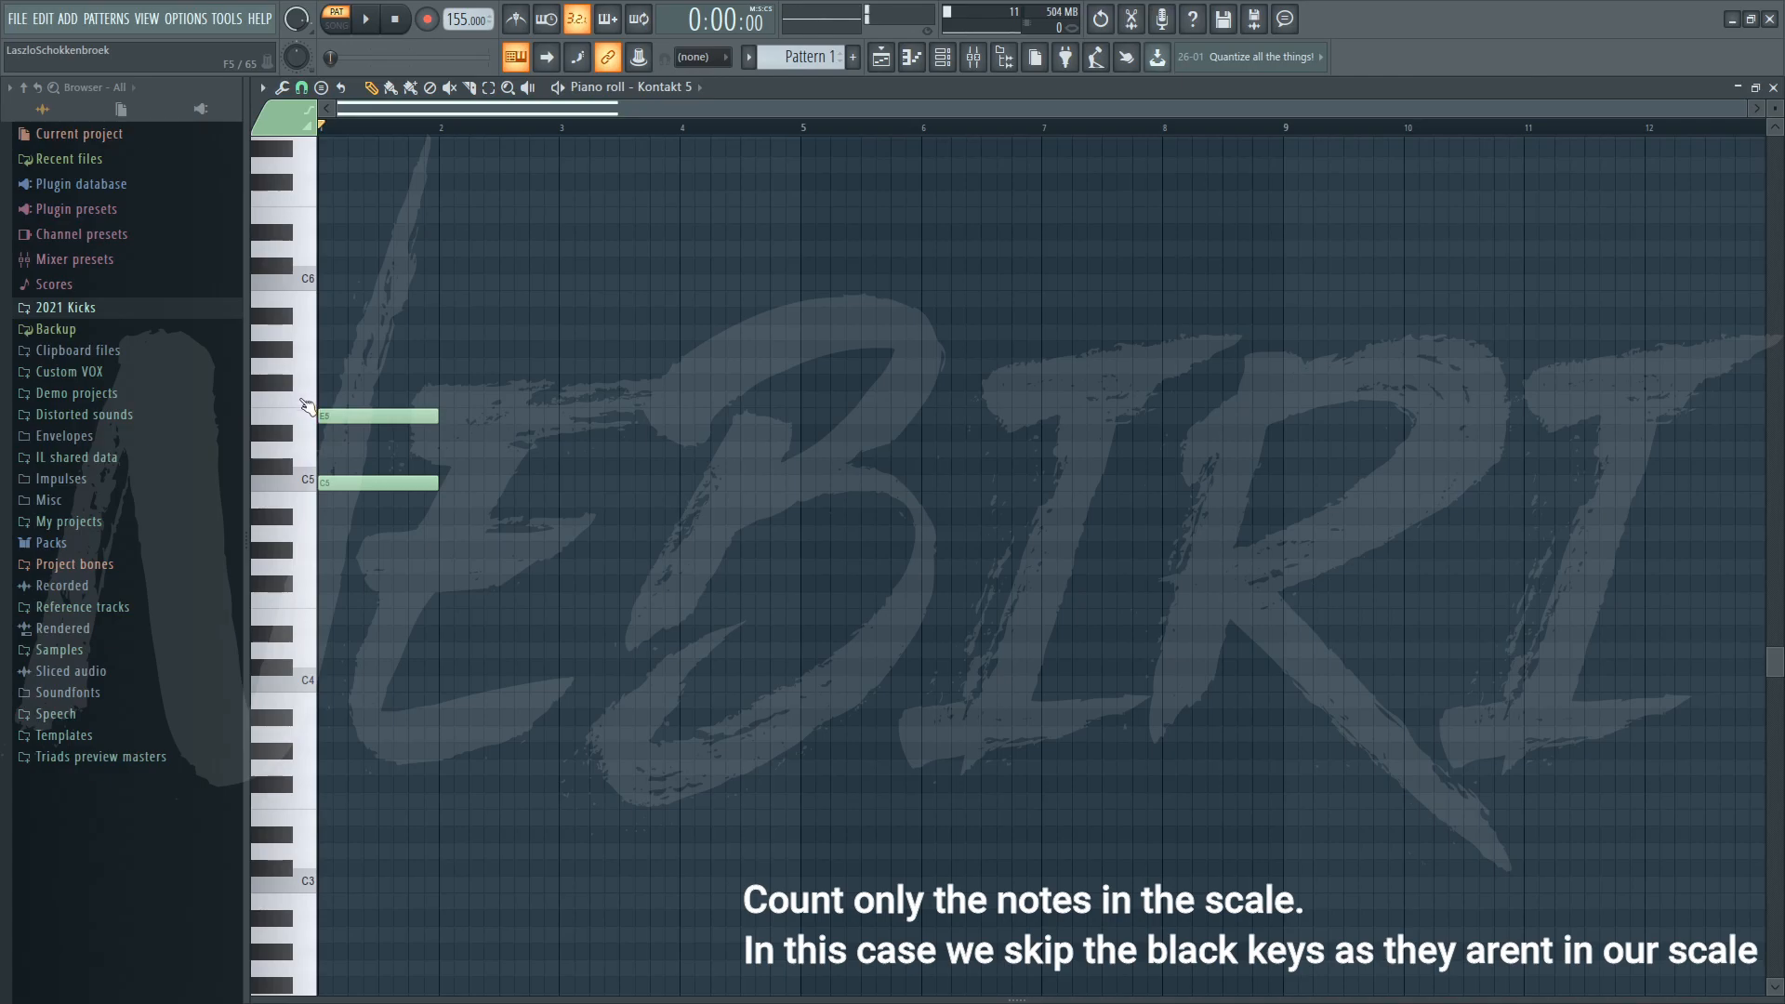
Add G5 above C5 and E5 in bar 1 to complete the C major chord, and play it back.
{"action": "left_click", "coordinate": [324, 365]}
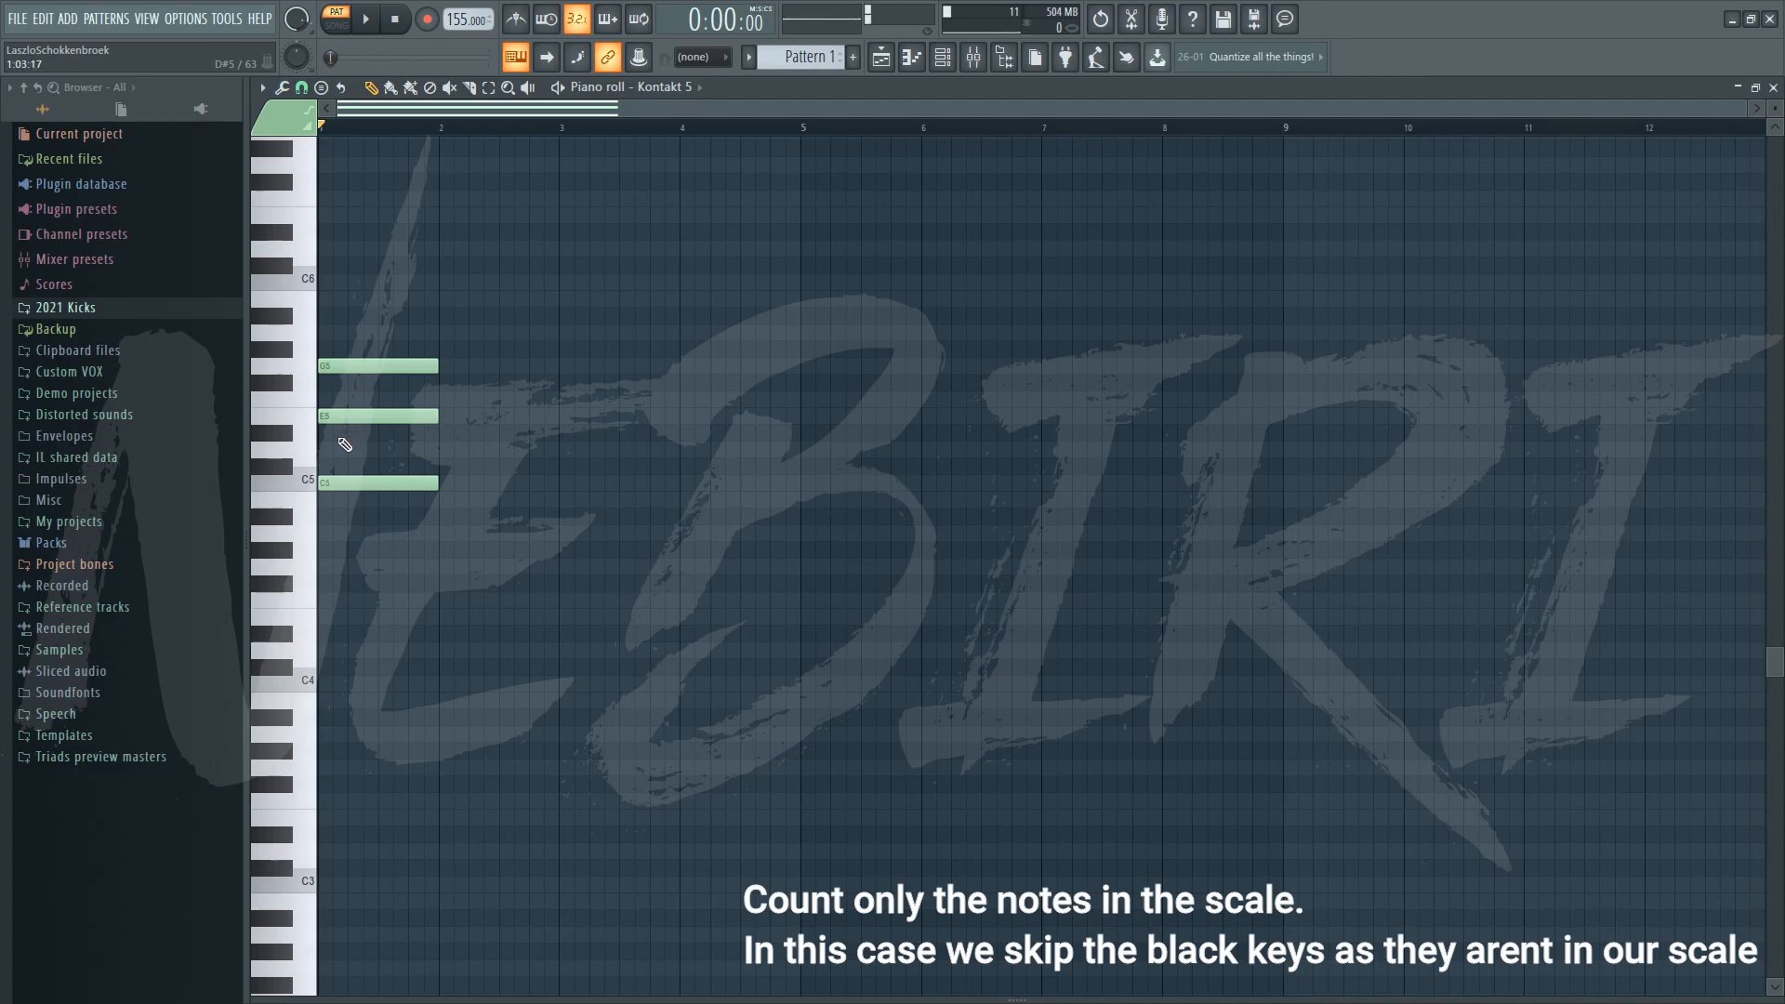
{"action": "key", "text": "space"}
{"action": "key", "text": "space"}
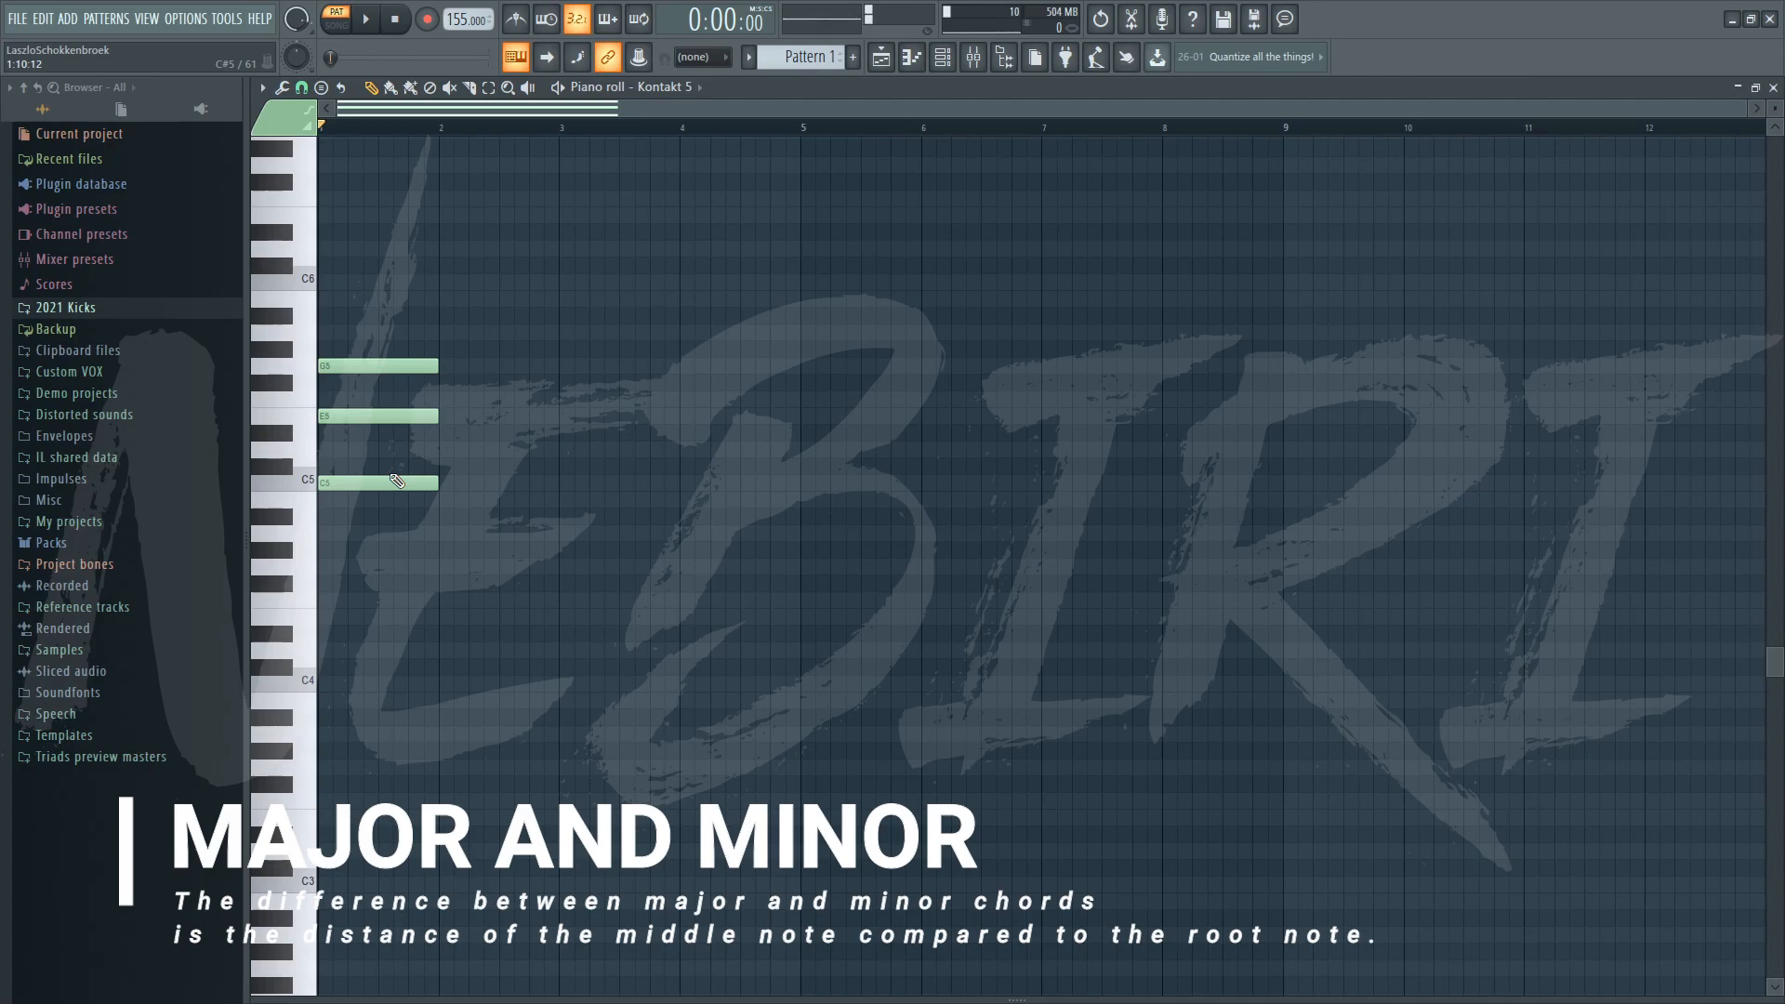
Build a one-bar D minor chord from D5, F5 and A5 at bar 3 and play the pattern.
{"action": "left_click", "coordinate": [562, 450]}
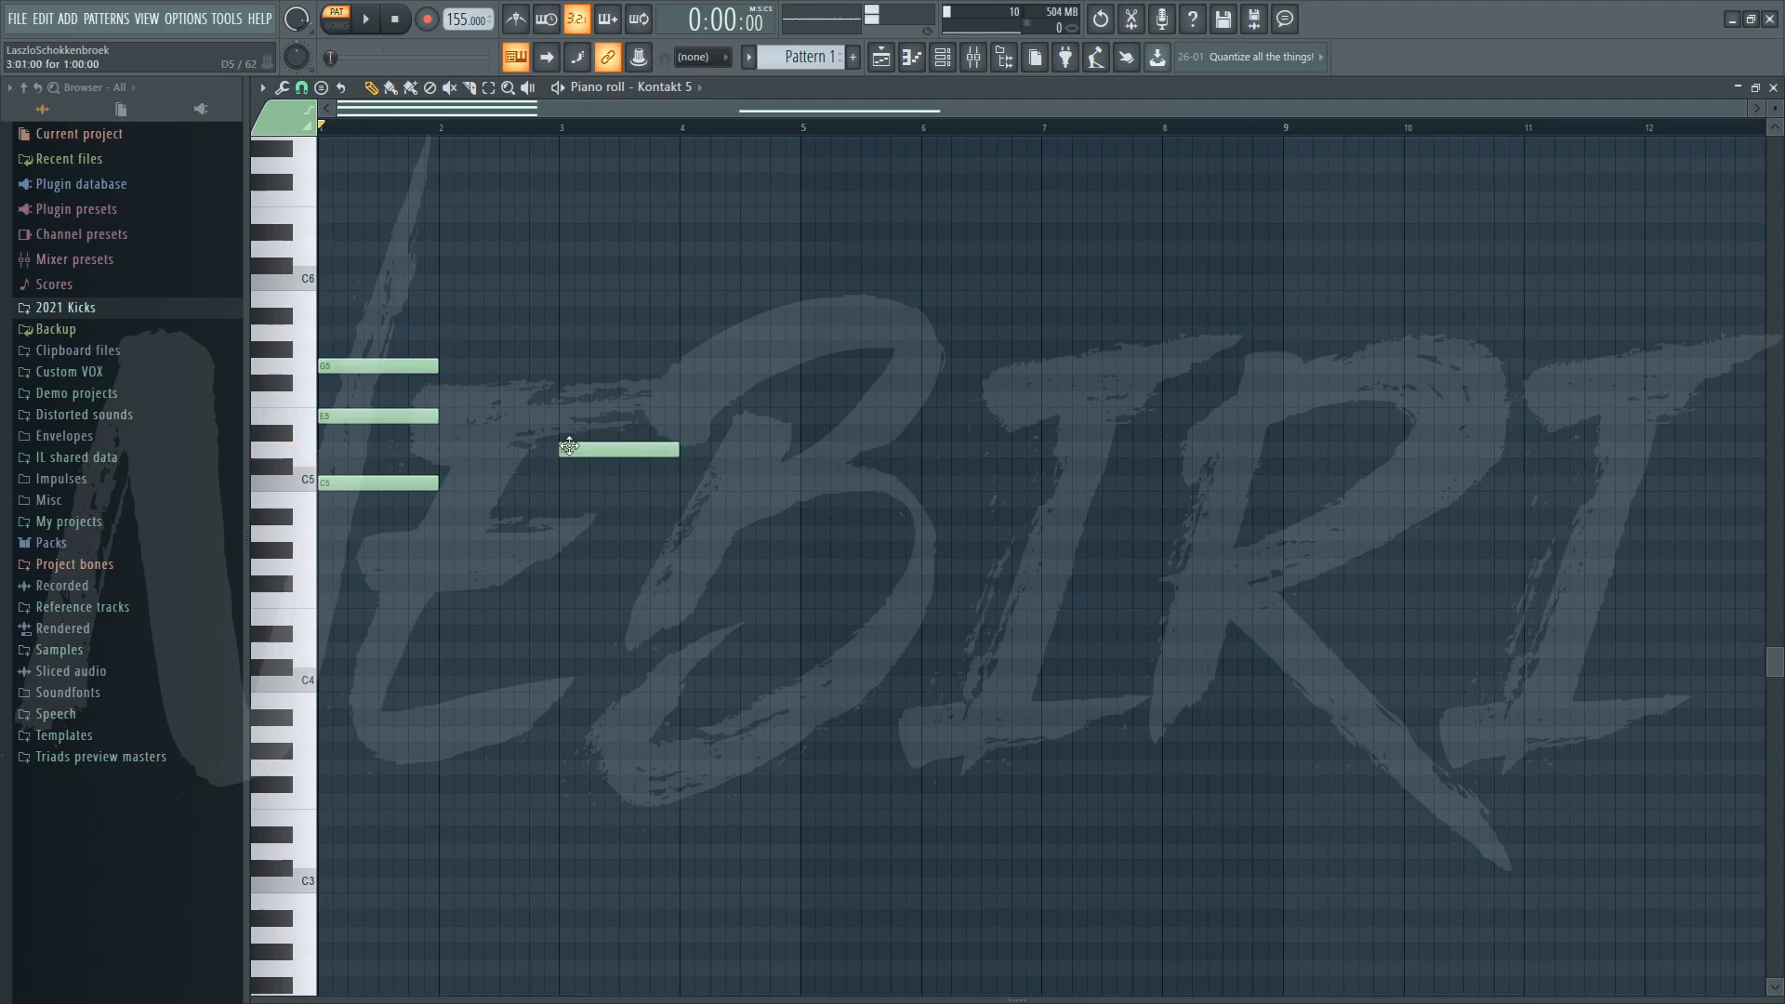
{"action": "left_click", "coordinate": [564, 400]}
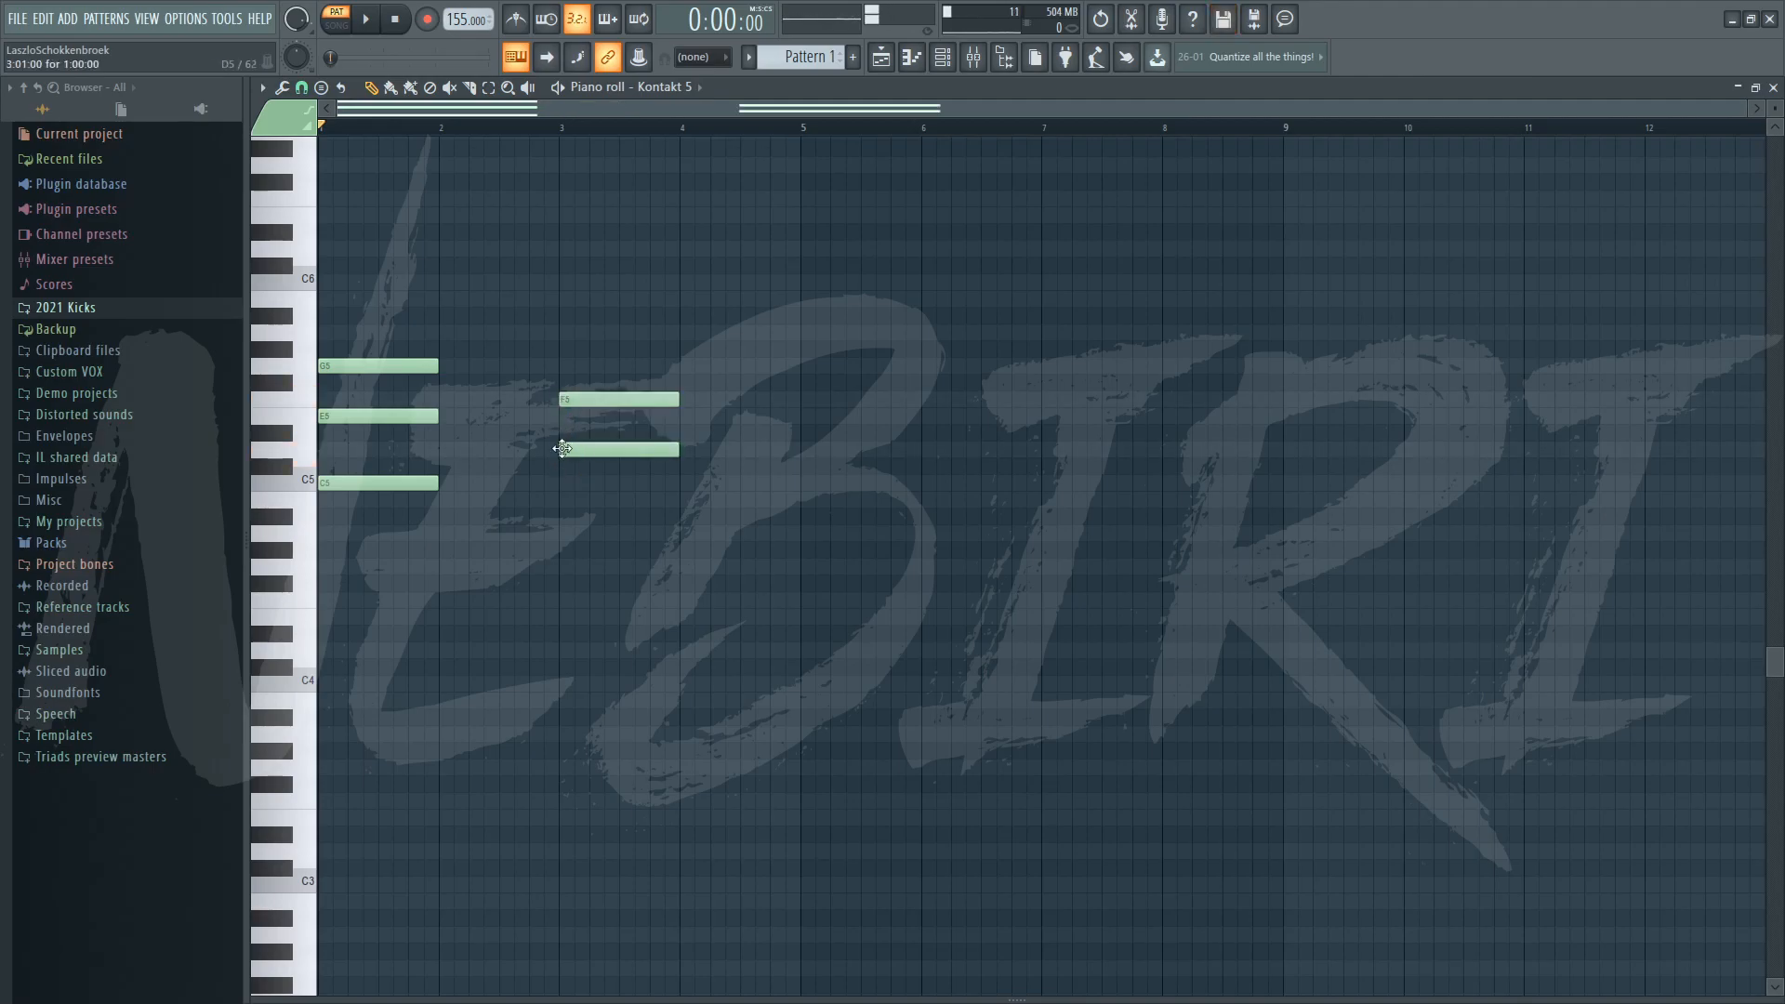
{"action": "left_click", "coordinate": [562, 334]}
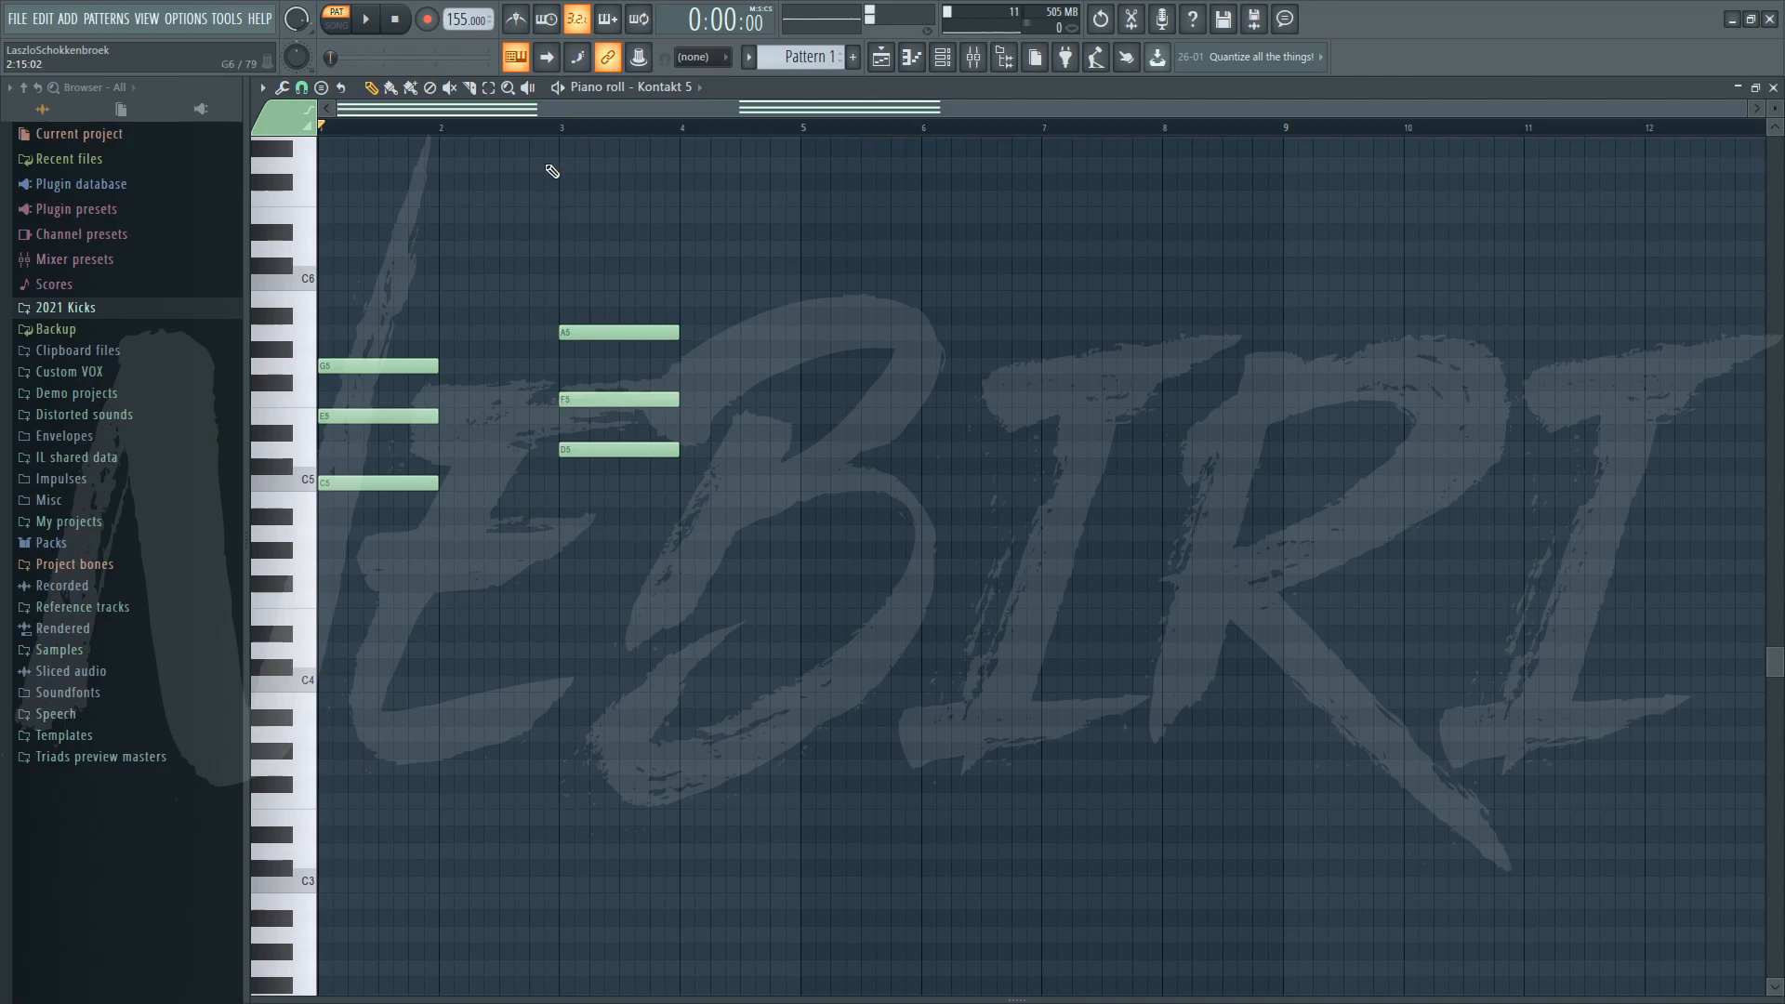
{"action": "key", "text": "space"}
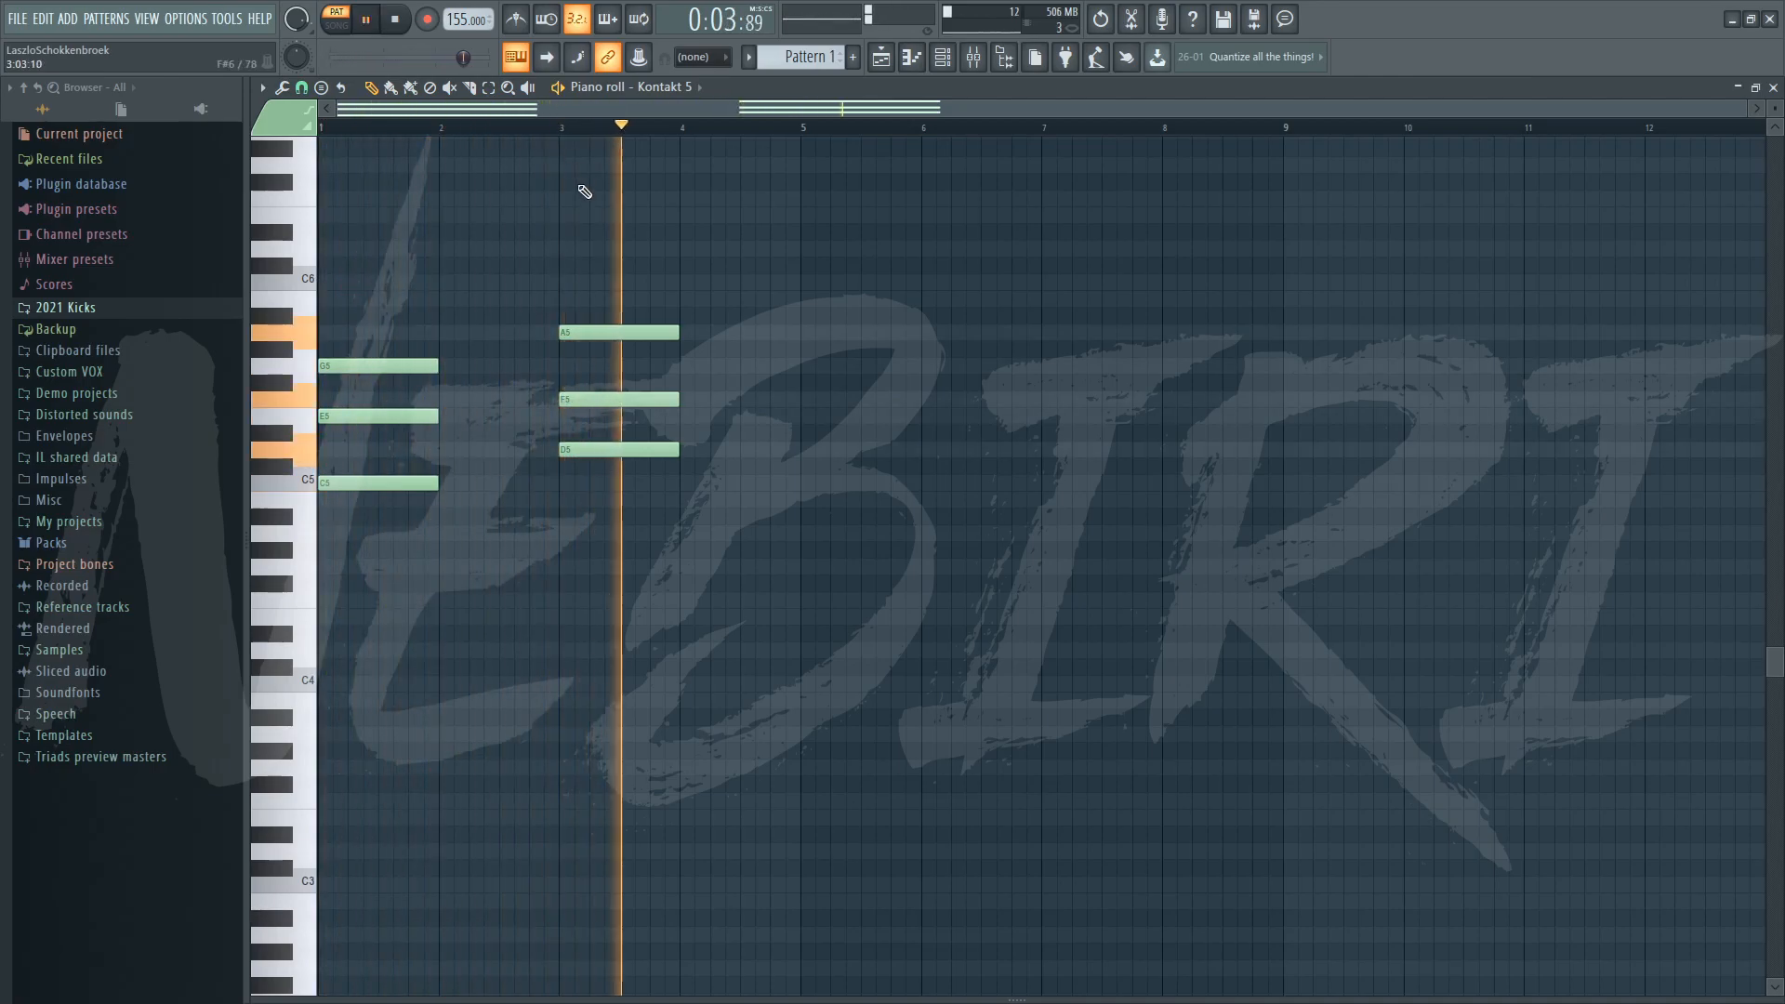
{"action": "key", "text": "space"}
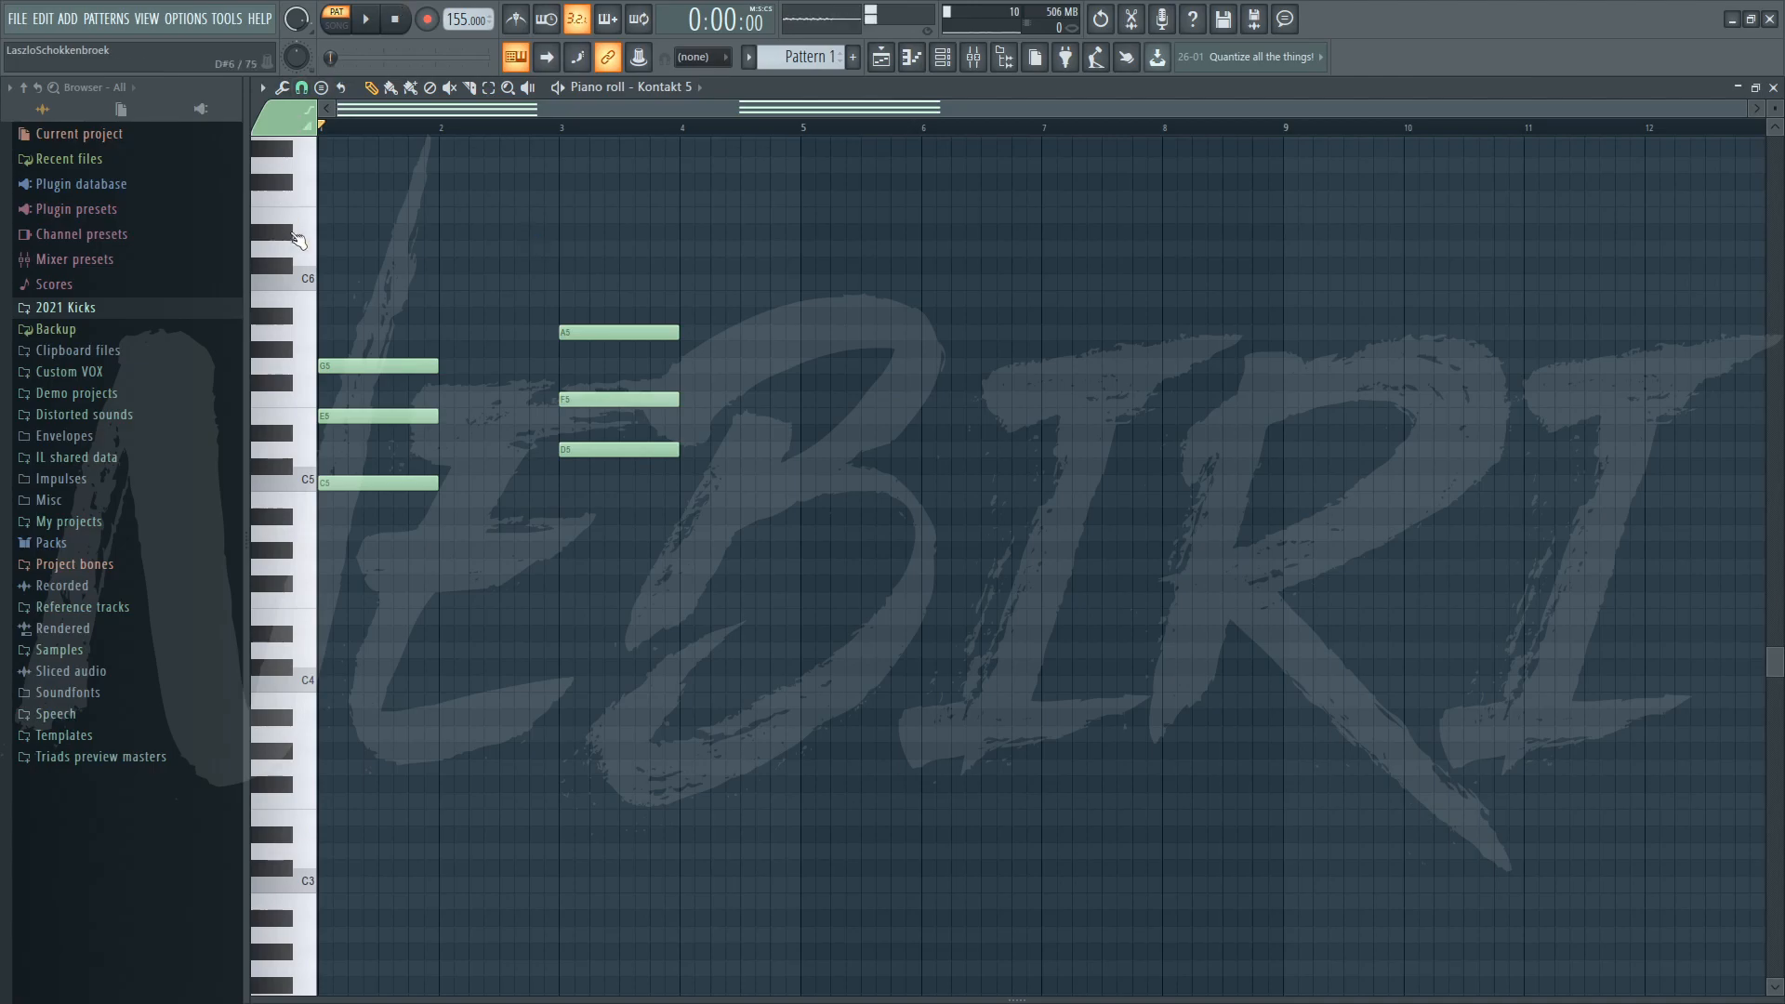
Set the piano roll's scale highlighting to Minor Natural (Aeolian).
{"action": "left_click", "coordinate": [262, 87]}
{"action": "mouse_move", "coordinate": [310, 199]}
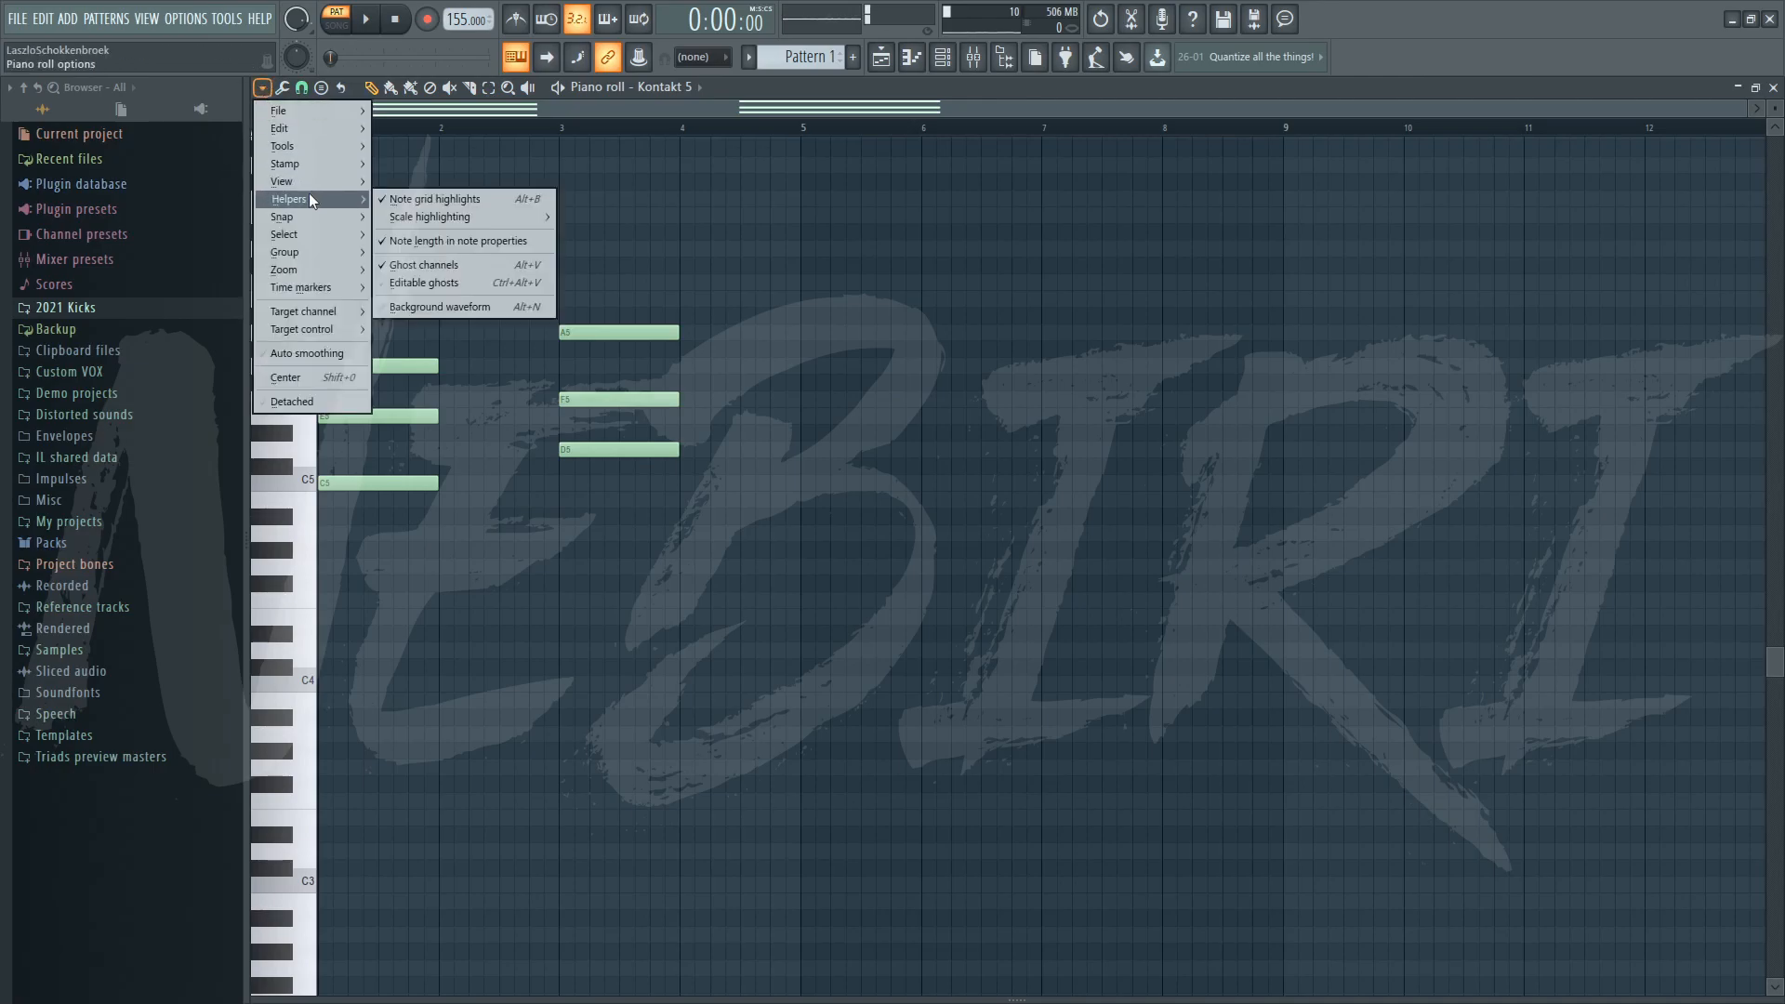
{"action": "mouse_move", "coordinate": [434, 220]}
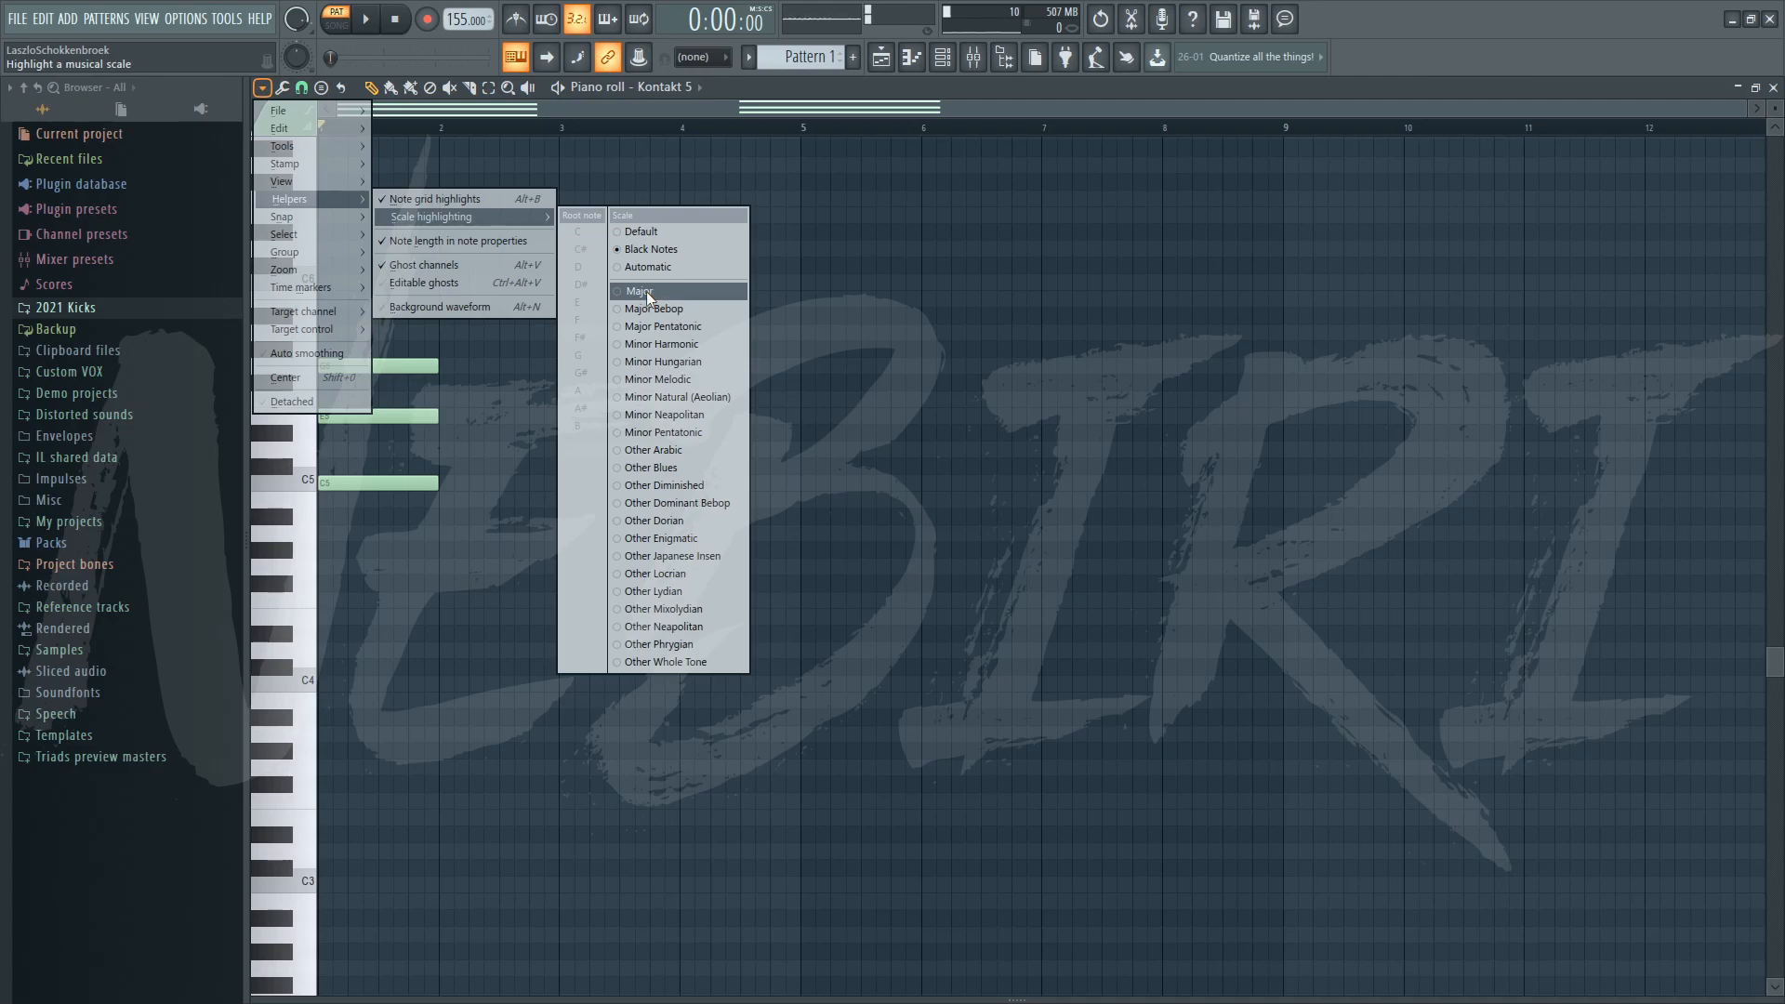
{"action": "left_click", "coordinate": [656, 398]}
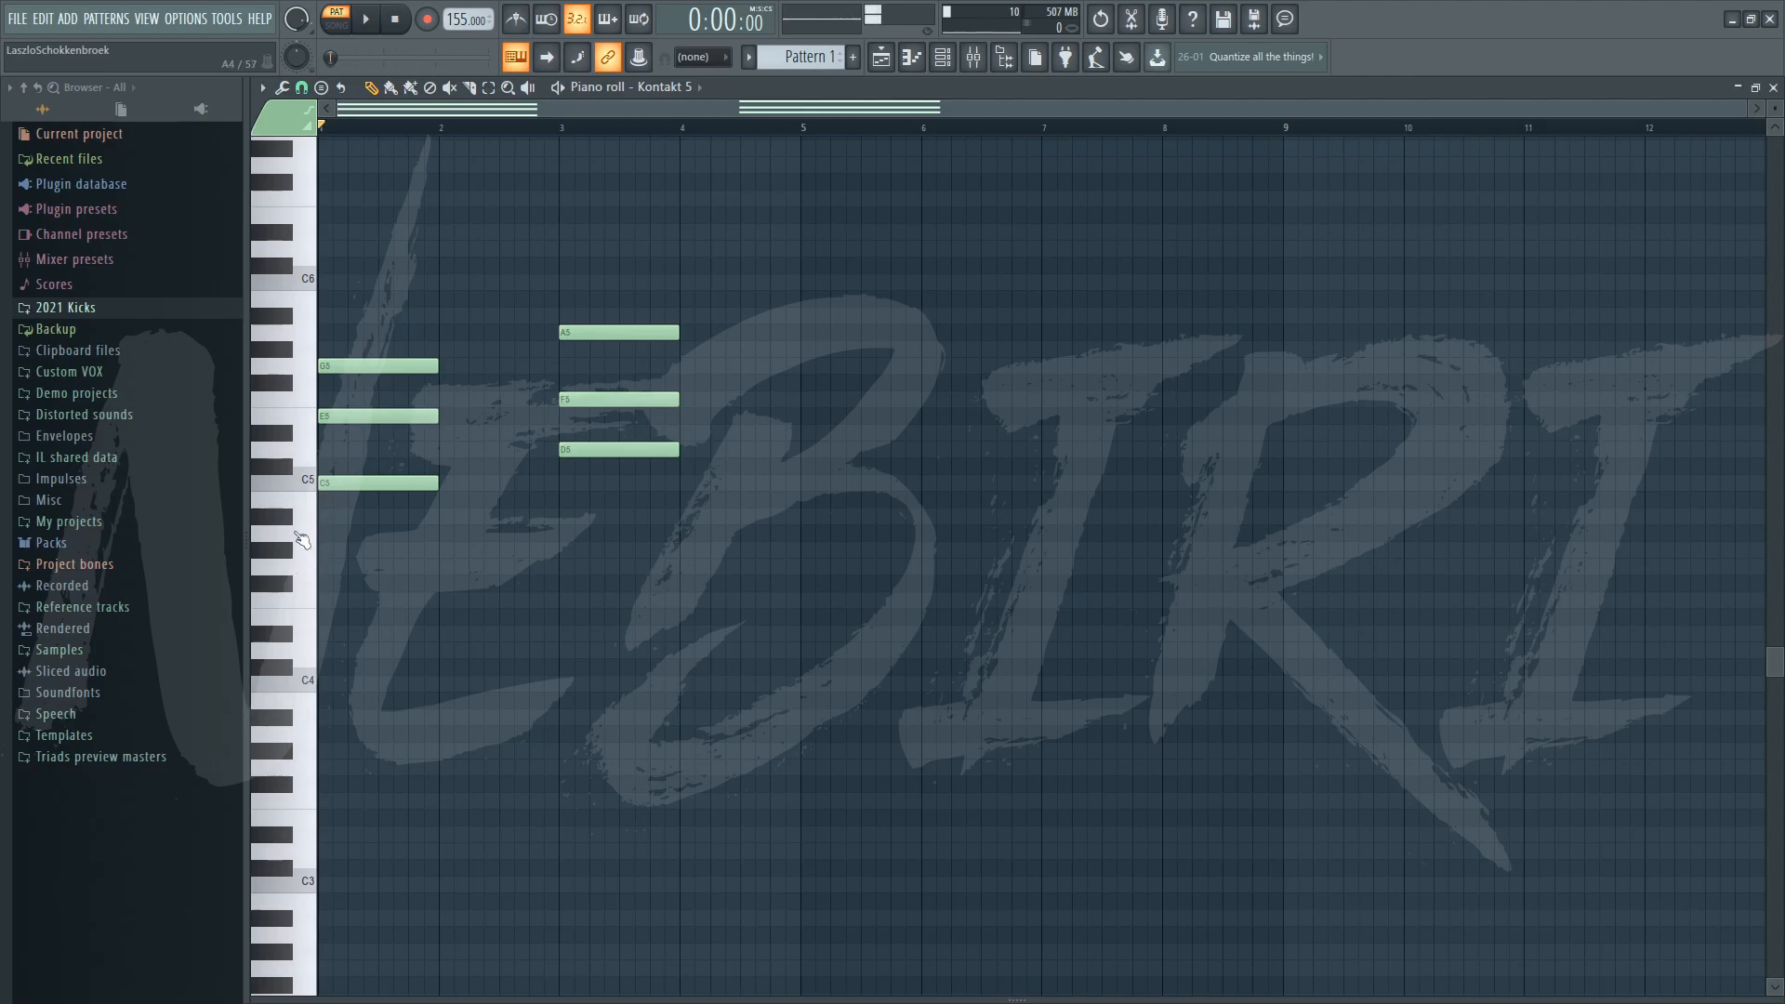
Delete all six notes of the chords in bars 1 and 3.
{"action": "right_click", "coordinate": [340, 482]}
{"action": "right_click", "coordinate": [372, 416]}
{"action": "right_click", "coordinate": [400, 365]}
{"action": "right_click", "coordinate": [595, 332]}
{"action": "right_click", "coordinate": [595, 399]}
{"action": "right_click", "coordinate": [595, 449]}
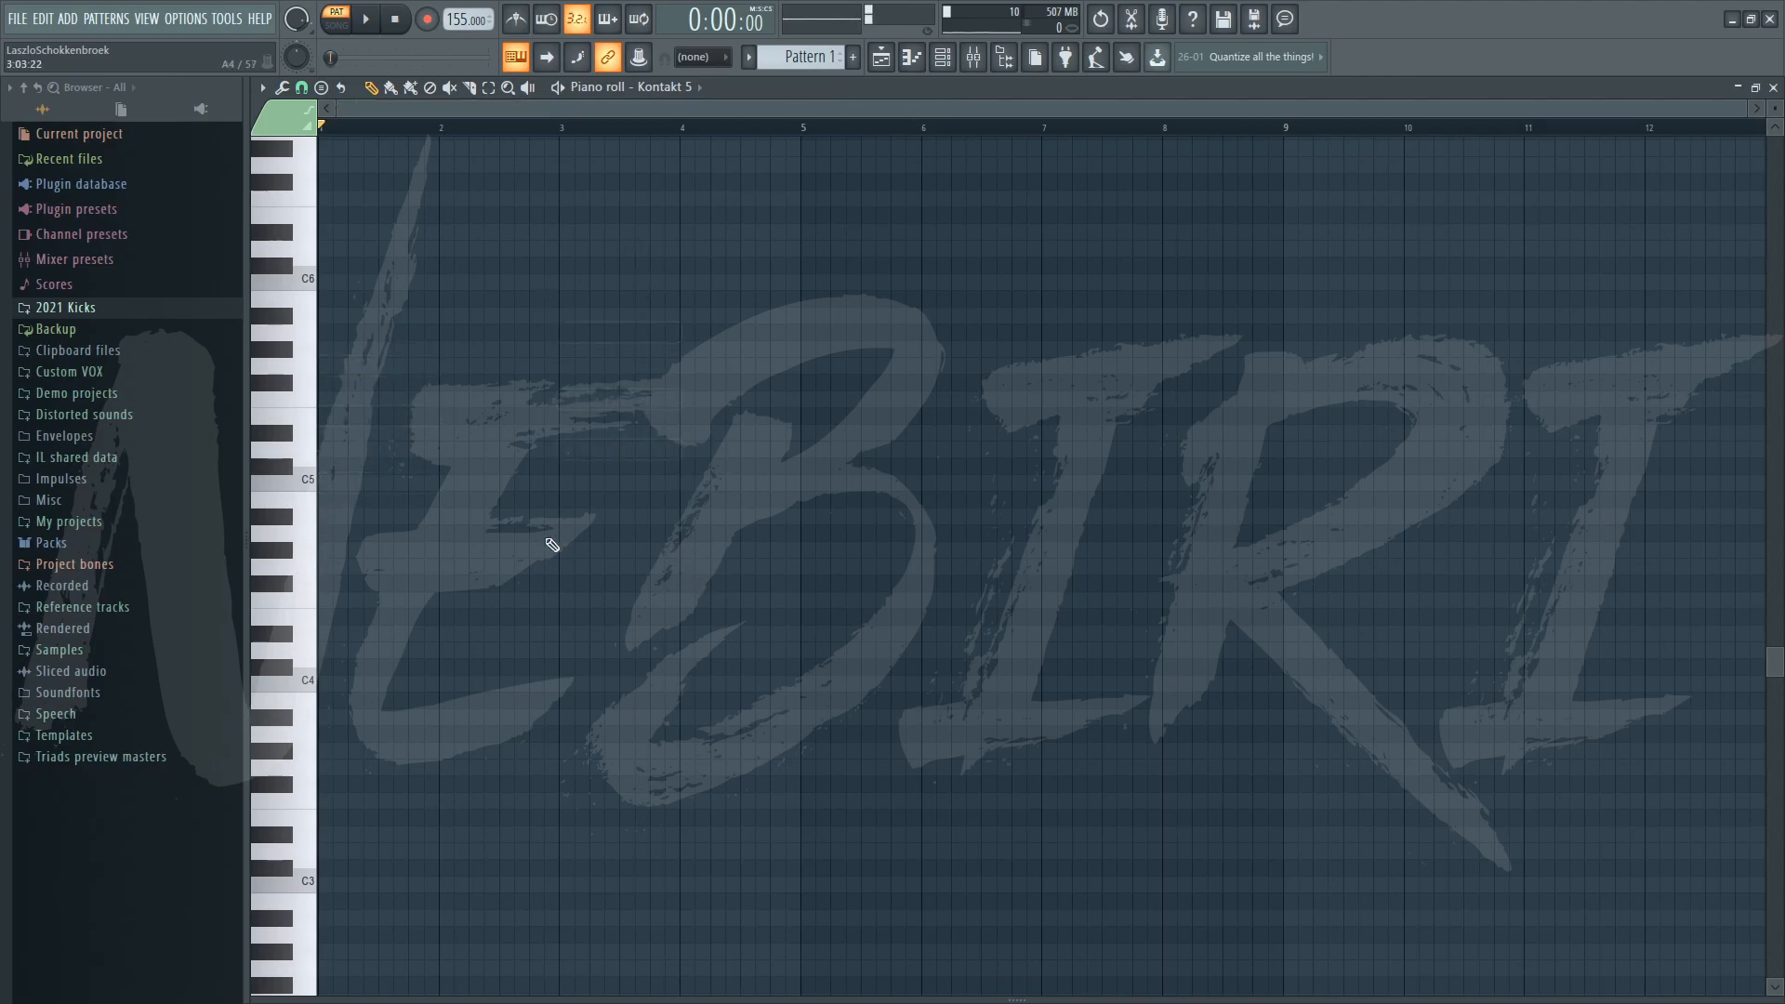
Write out the scale notes A#4, C5, D5, D#5, F5, G5 and G#5 in bar 1, and erase them all.
{"action": "left_click", "coordinate": [327, 516]}
{"action": "left_click", "coordinate": [329, 482]}
{"action": "left_click", "coordinate": [337, 449]}
{"action": "left_click", "coordinate": [340, 432]}
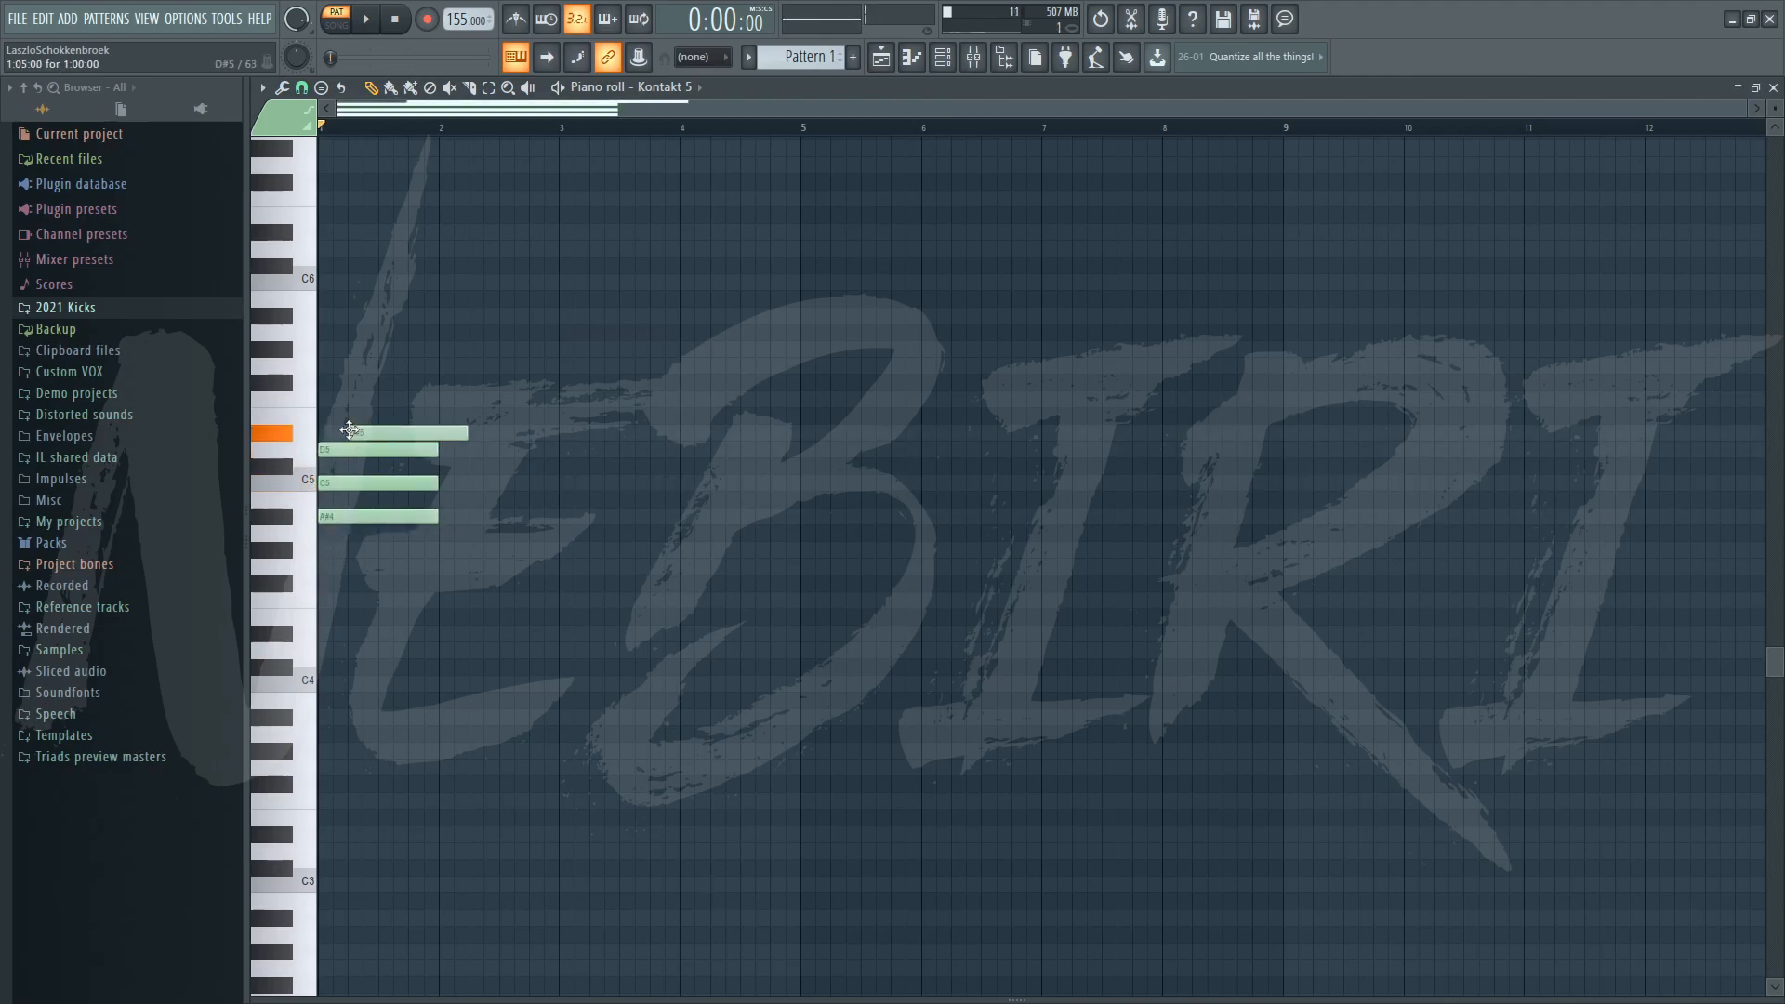
{"action": "left_click", "coordinate": [336, 399]}
{"action": "left_click", "coordinate": [341, 365]}
{"action": "left_click", "coordinate": [351, 349]}
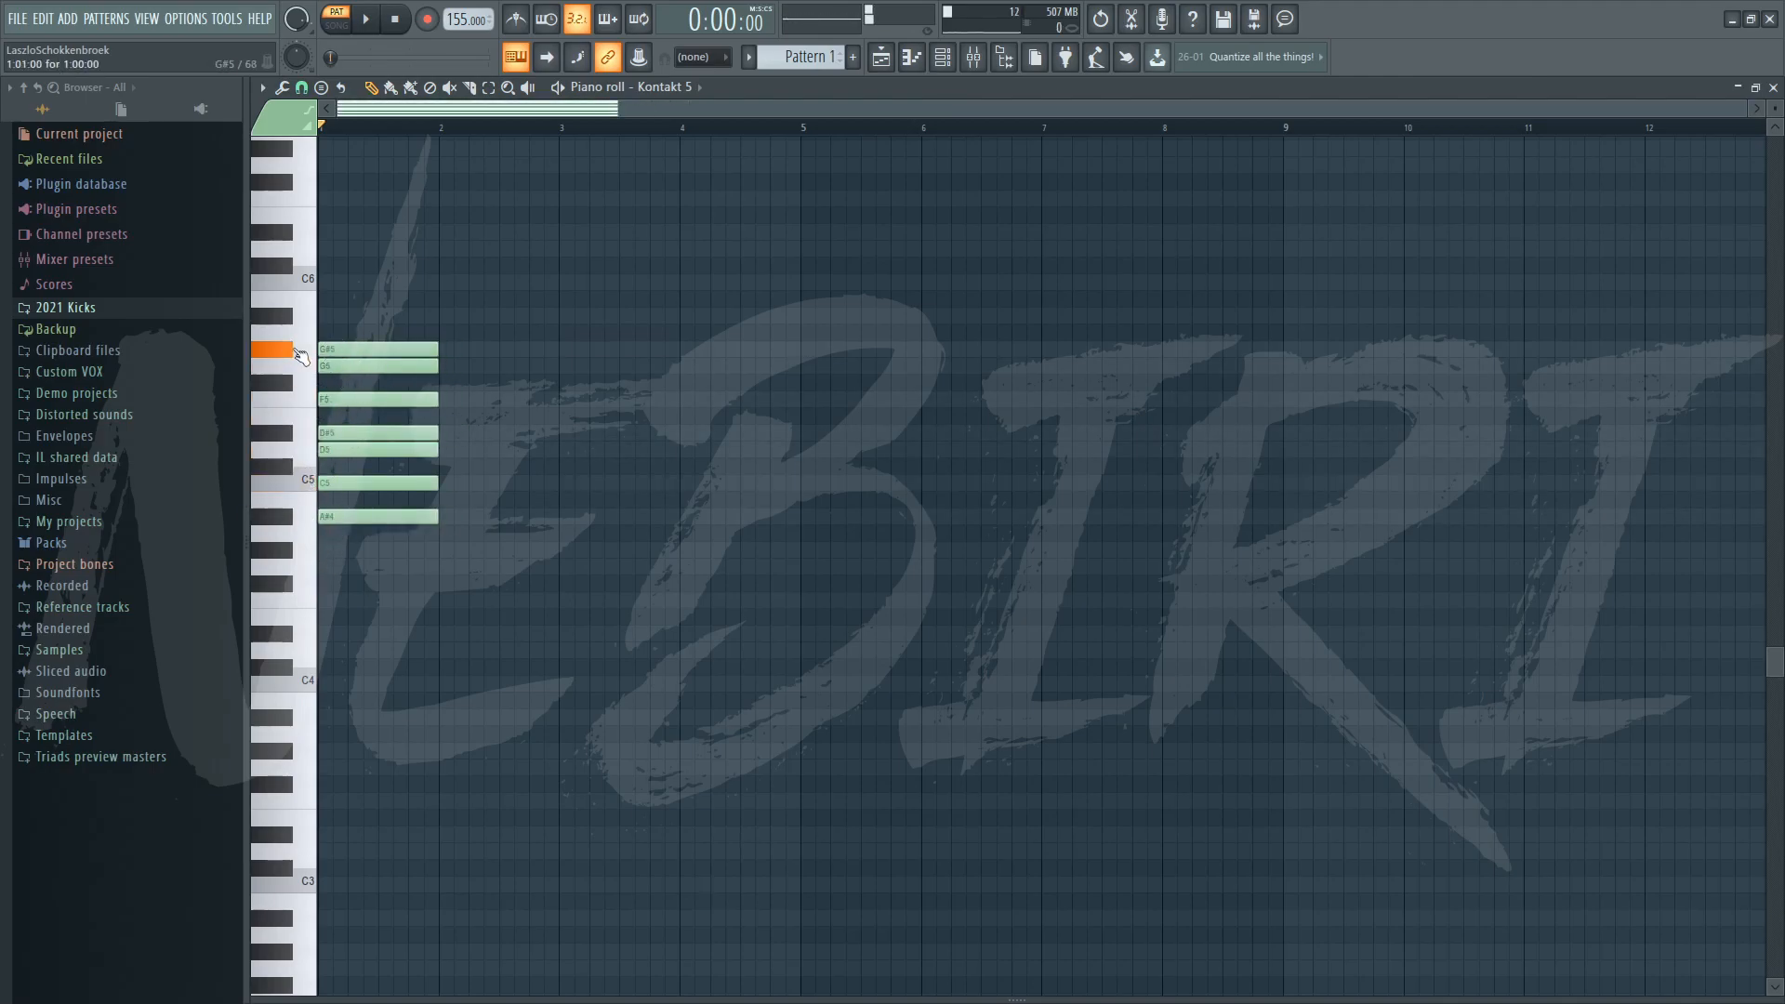
{"action": "right_click", "coordinate": [393, 290]}
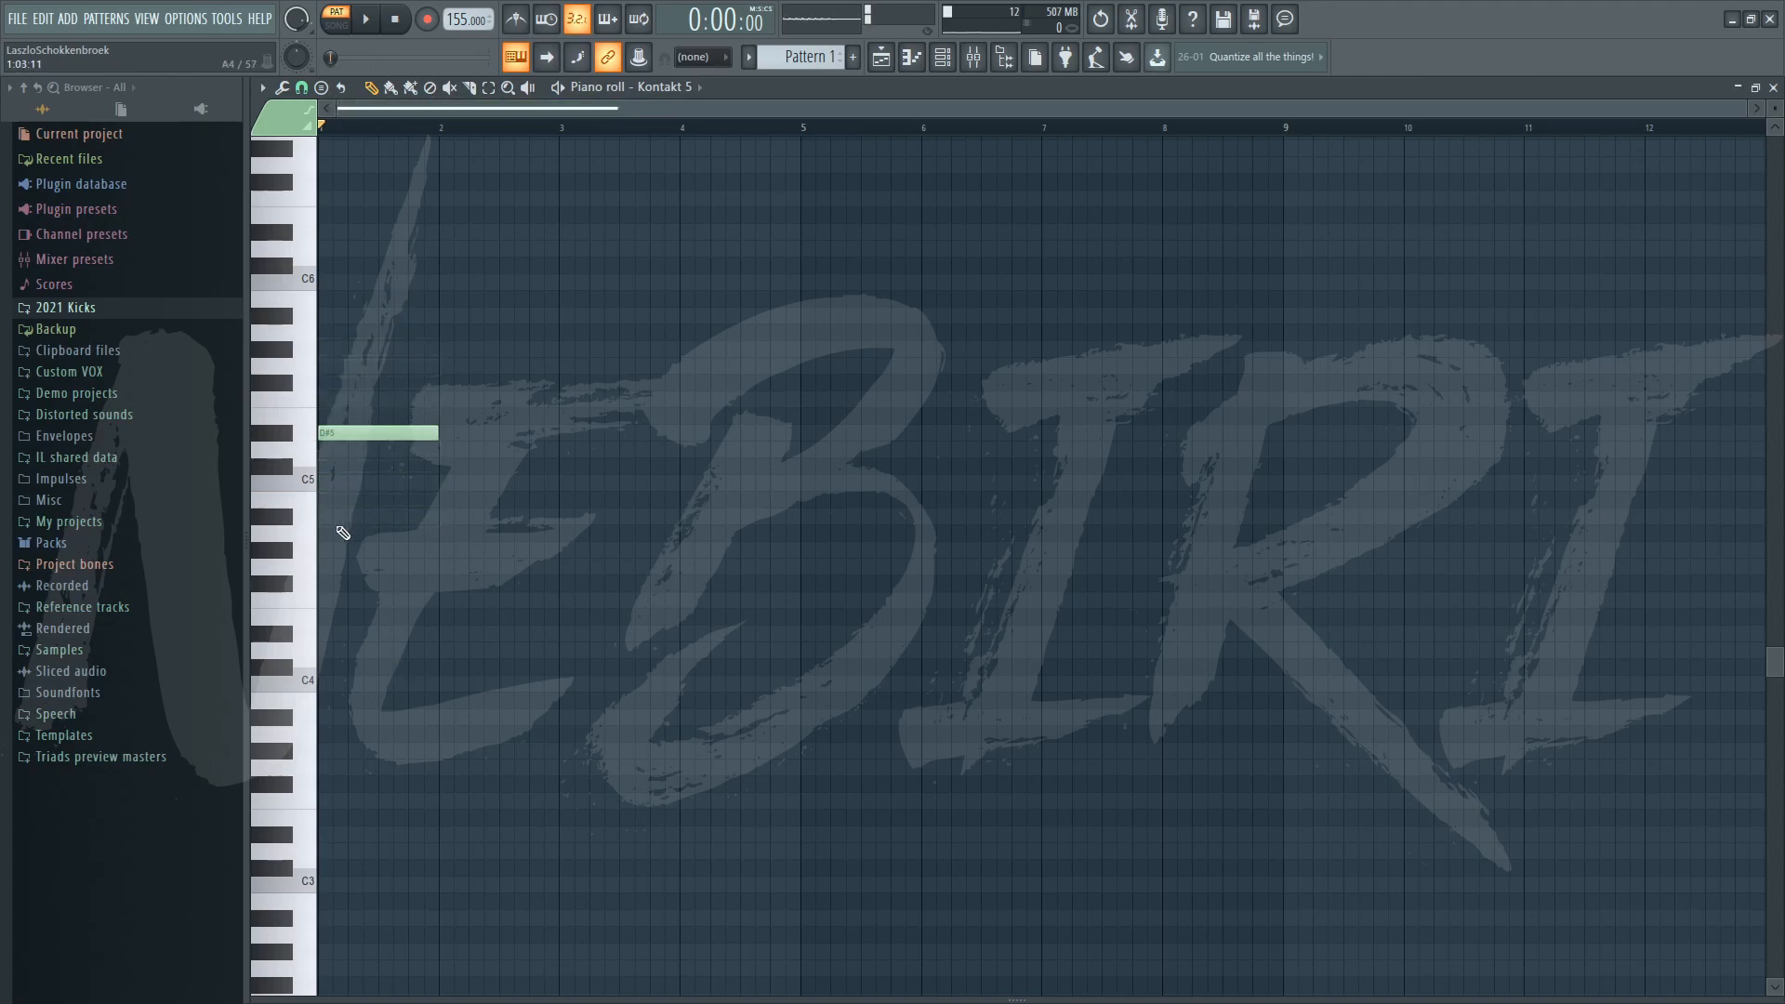
{"action": "right_click", "coordinate": [374, 432]}
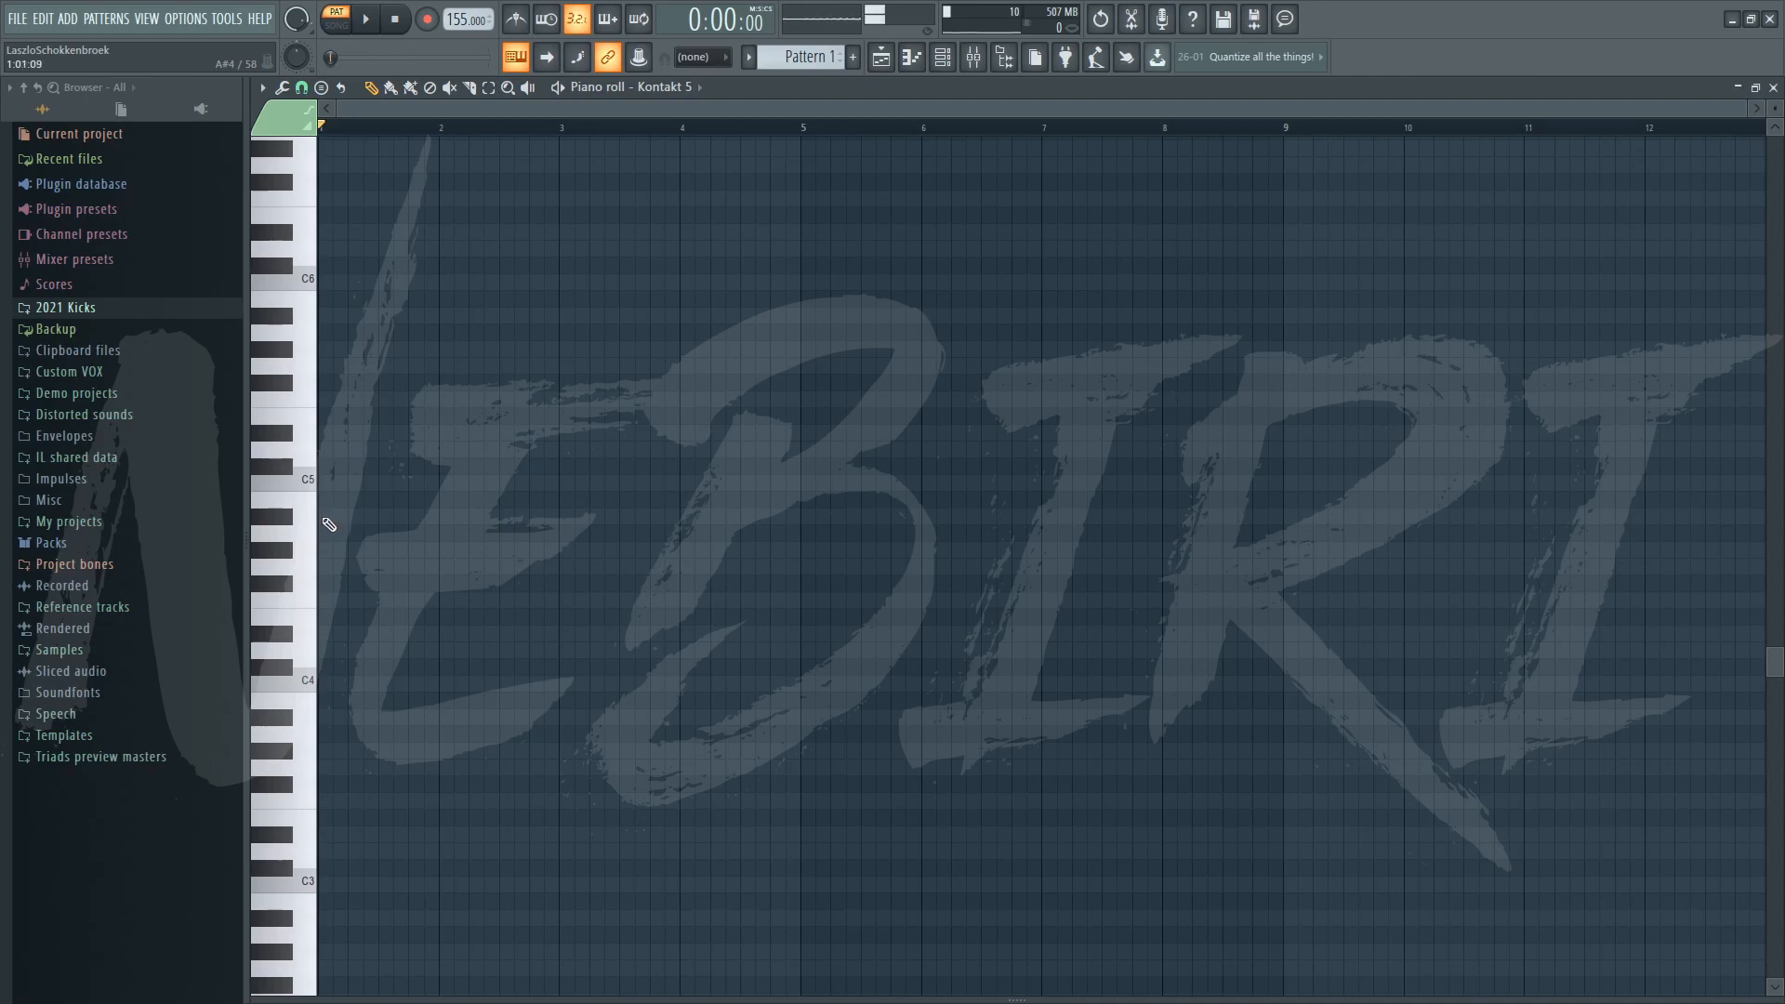
Build an A# major chord from A#4, D5 and F5 in bar 1 and play it back.
{"action": "left_click", "coordinate": [335, 519]}
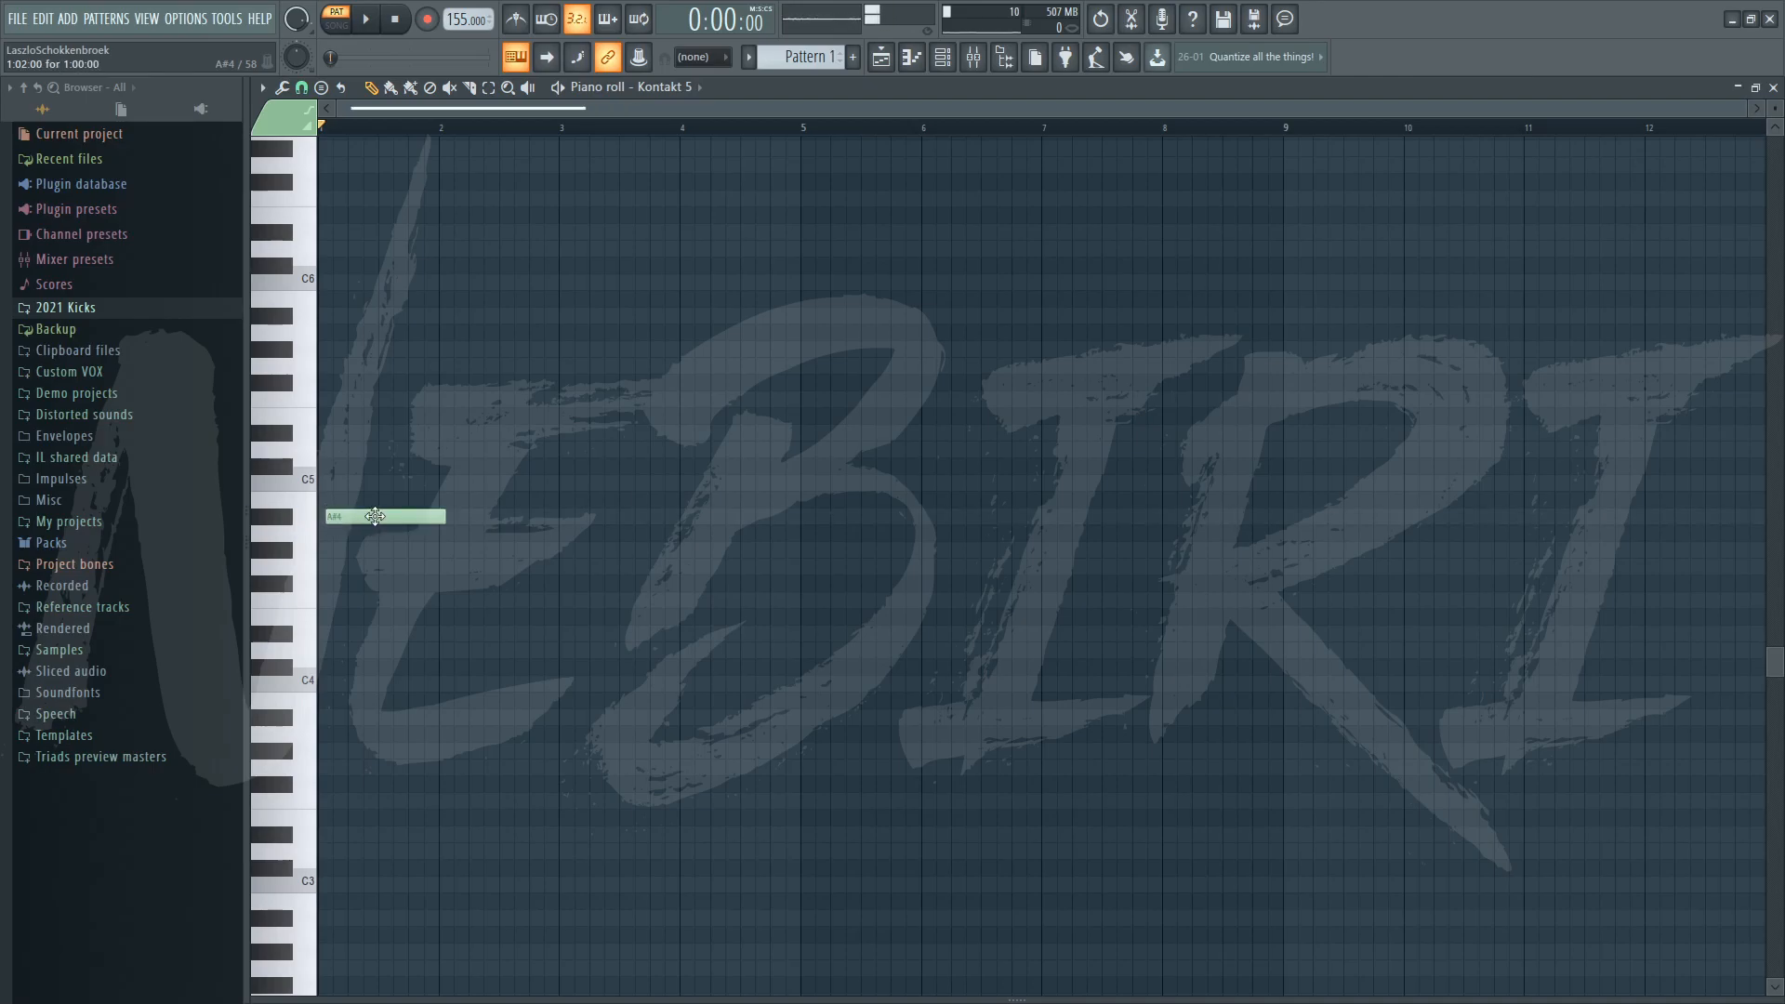
{"action": "left_click", "coordinate": [332, 450]}
{"action": "left_click", "coordinate": [324, 399]}
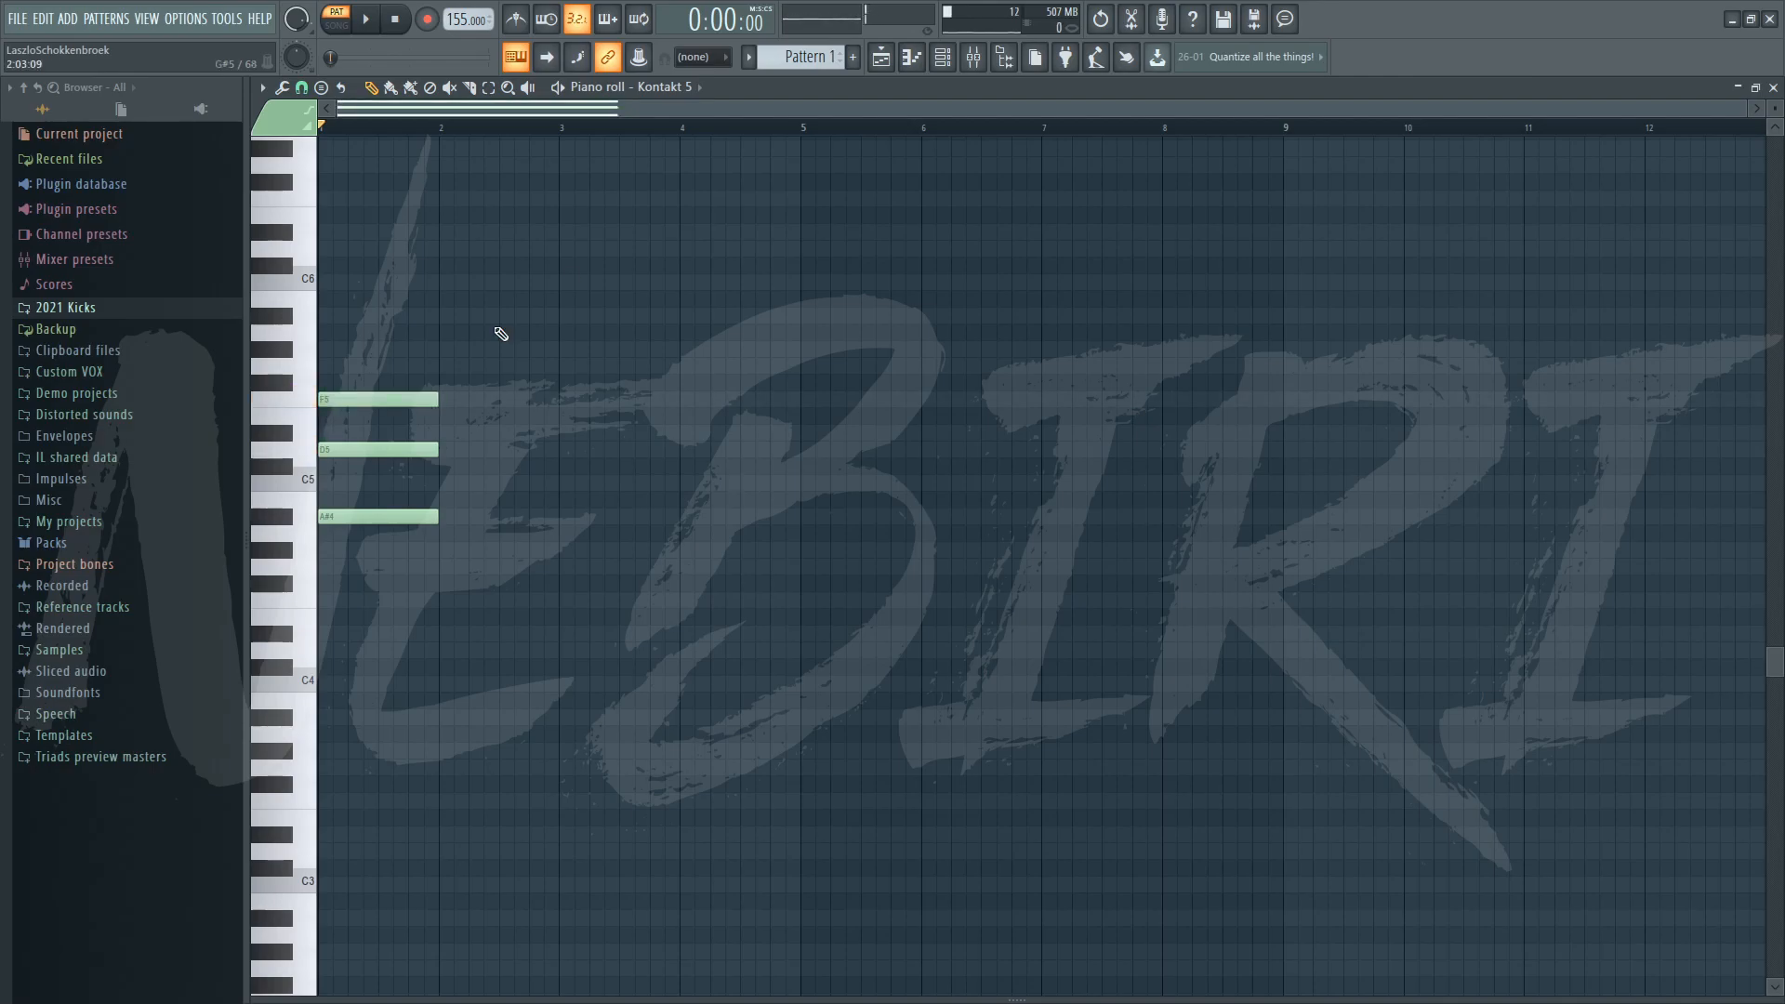
{"action": "key", "text": "space"}
{"action": "key", "text": "space"}
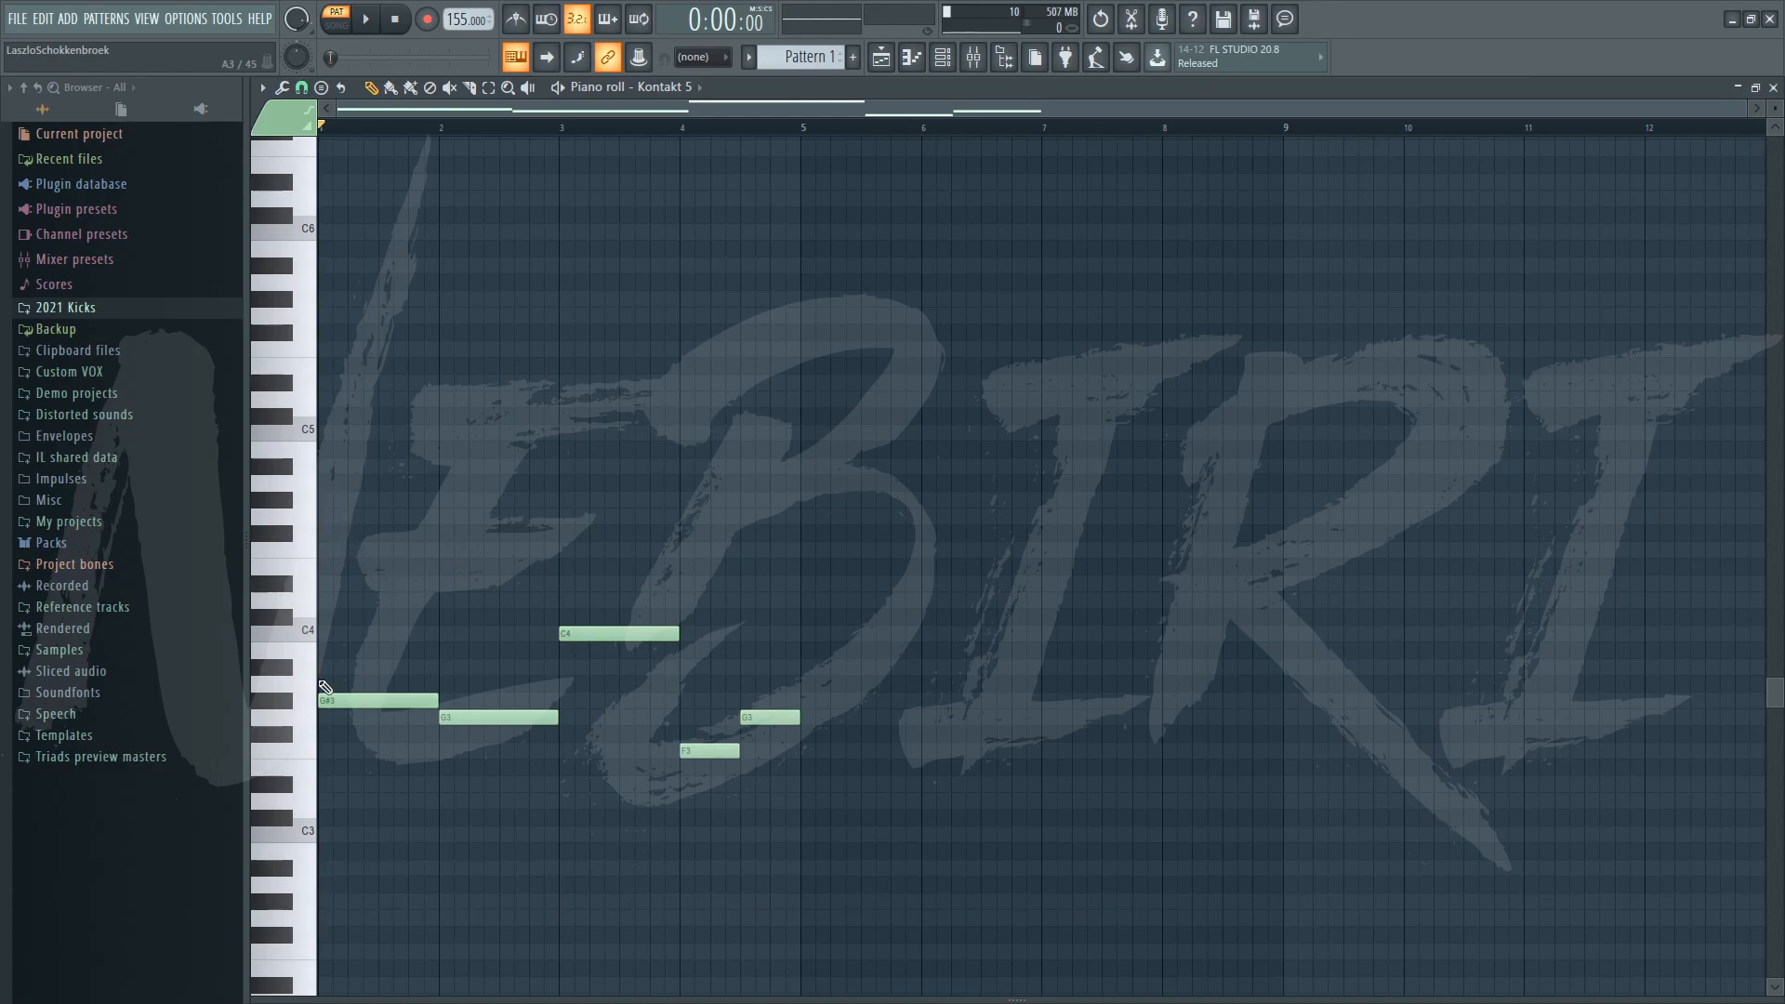
Build a one-bar chord from G#4, C5 and D#5 above the G#3 bass note in bar 1.
{"action": "left_click", "coordinate": [331, 501]}
{"action": "left_click_drag", "start_coordinate": [376, 500], "coordinate": [437, 501]}
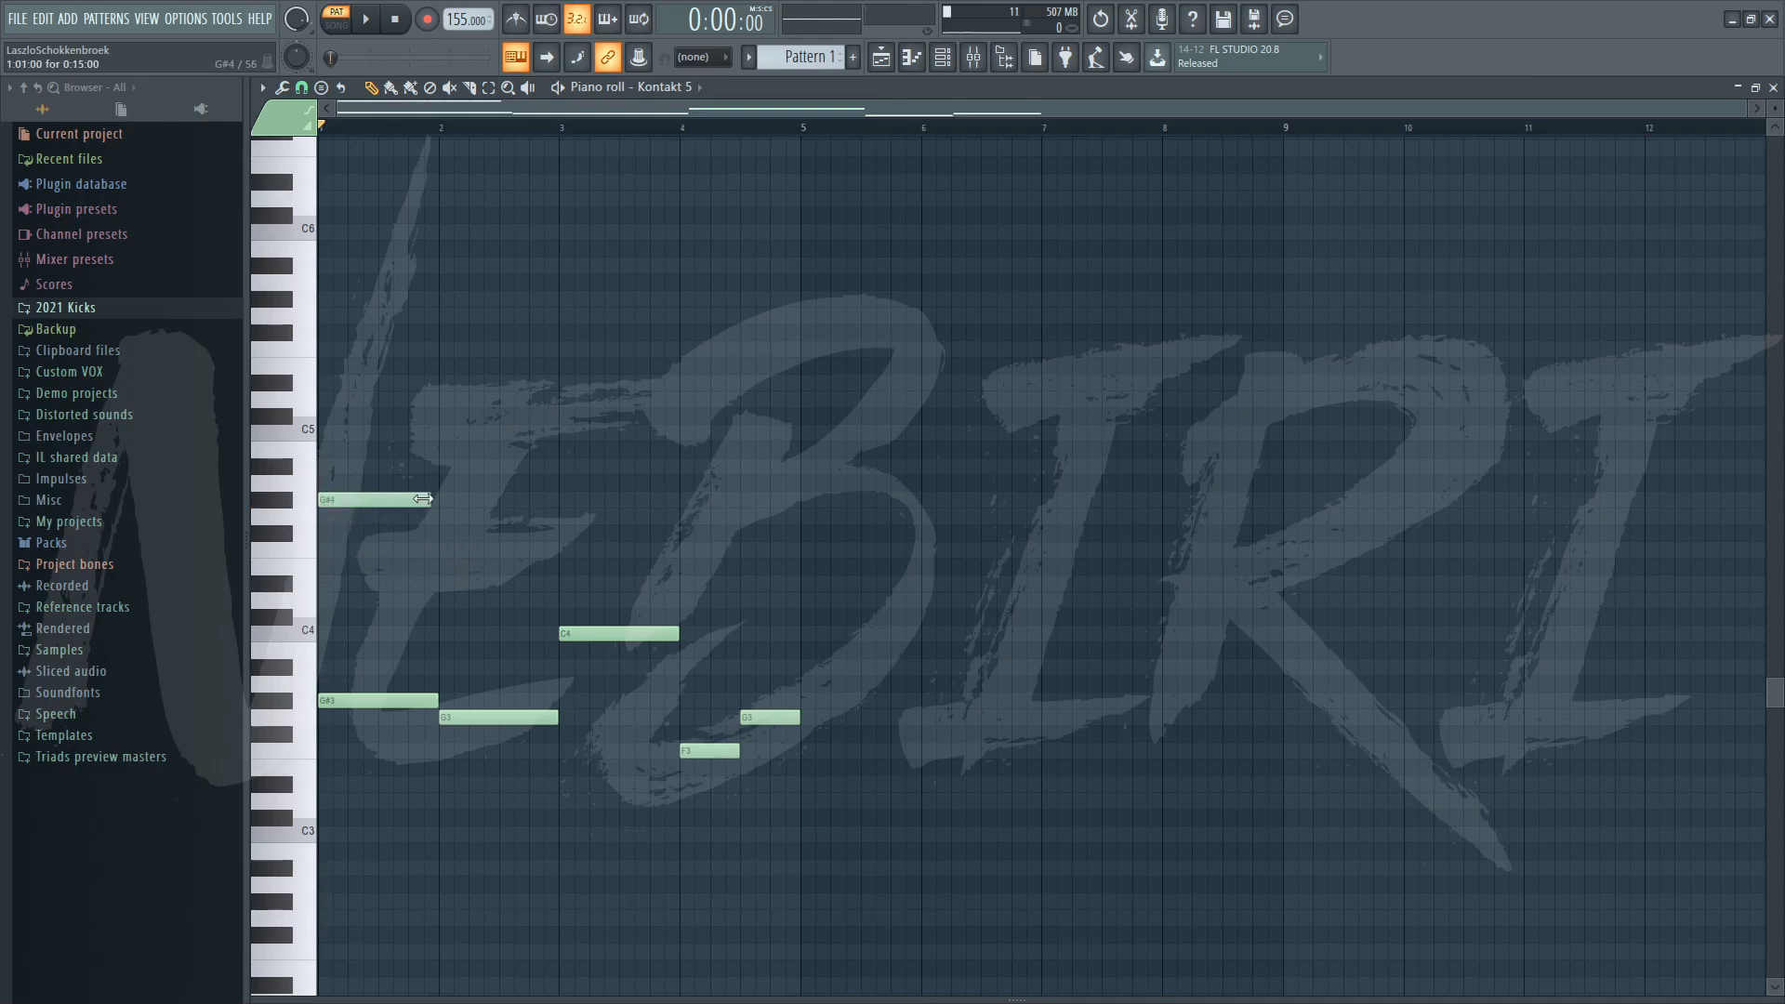
{"action": "left_click", "coordinate": [338, 433]}
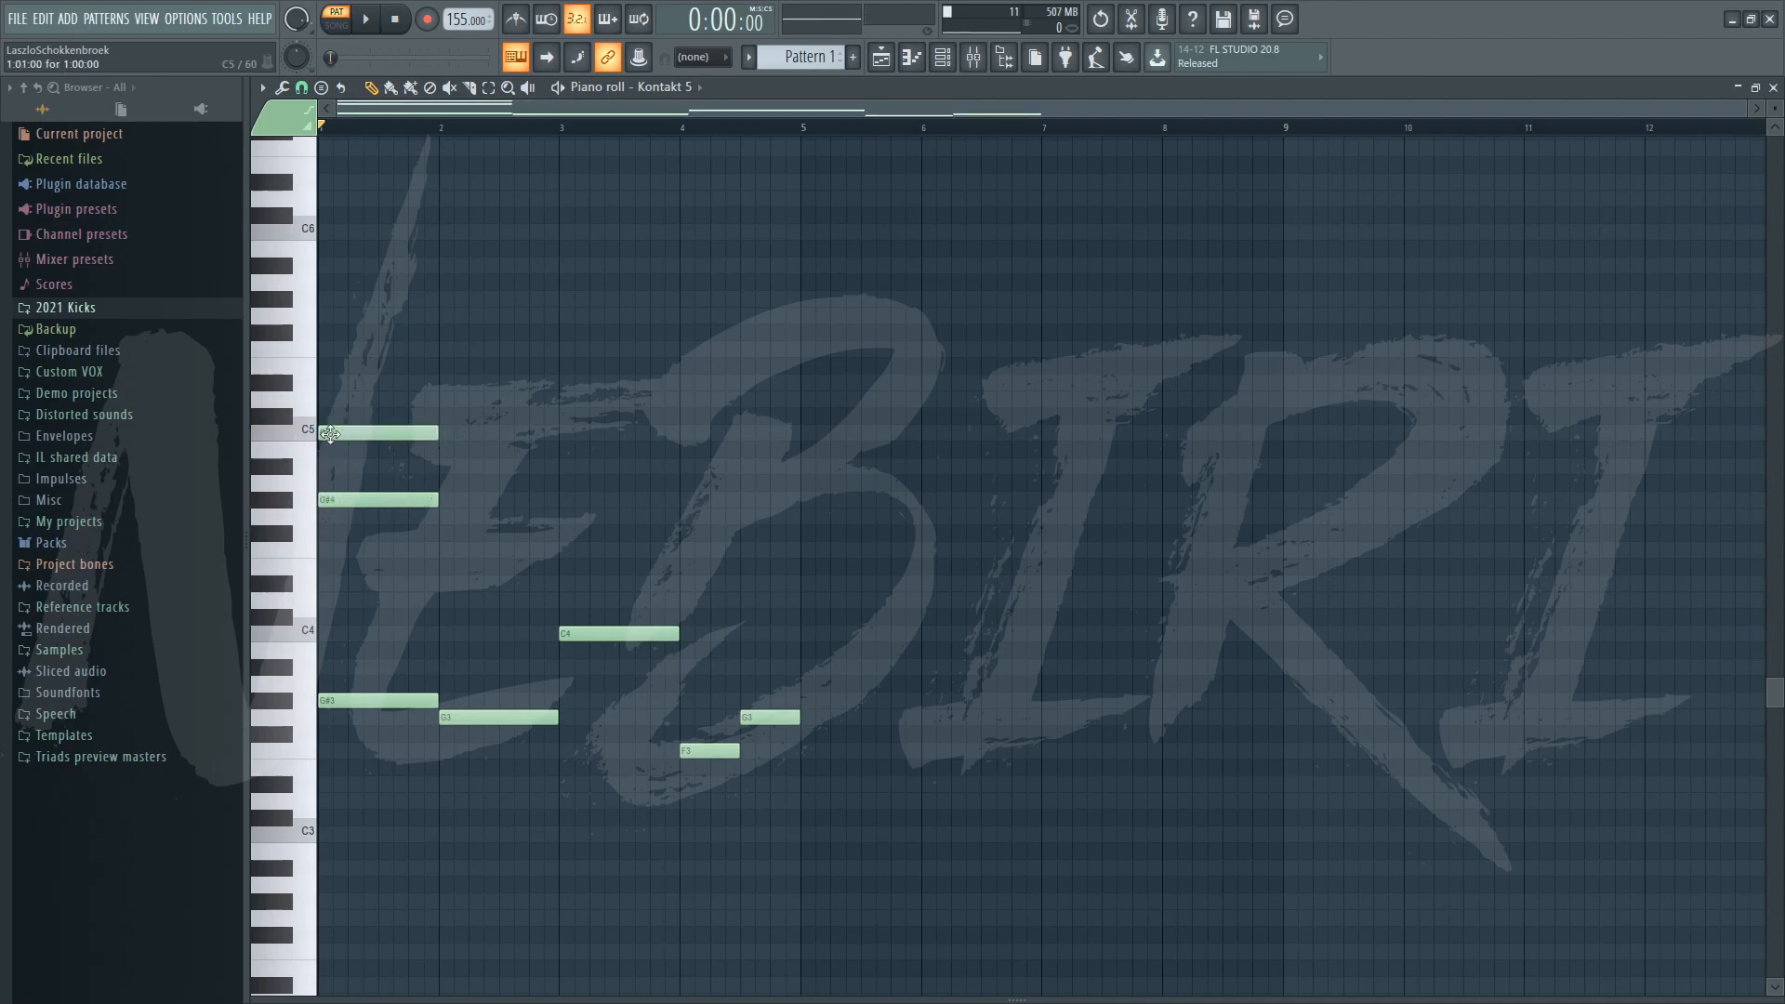
{"action": "left_click", "coordinate": [331, 382]}
{"action": "left_click_drag", "start_coordinate": [331, 382], "coordinate": [318, 382]}
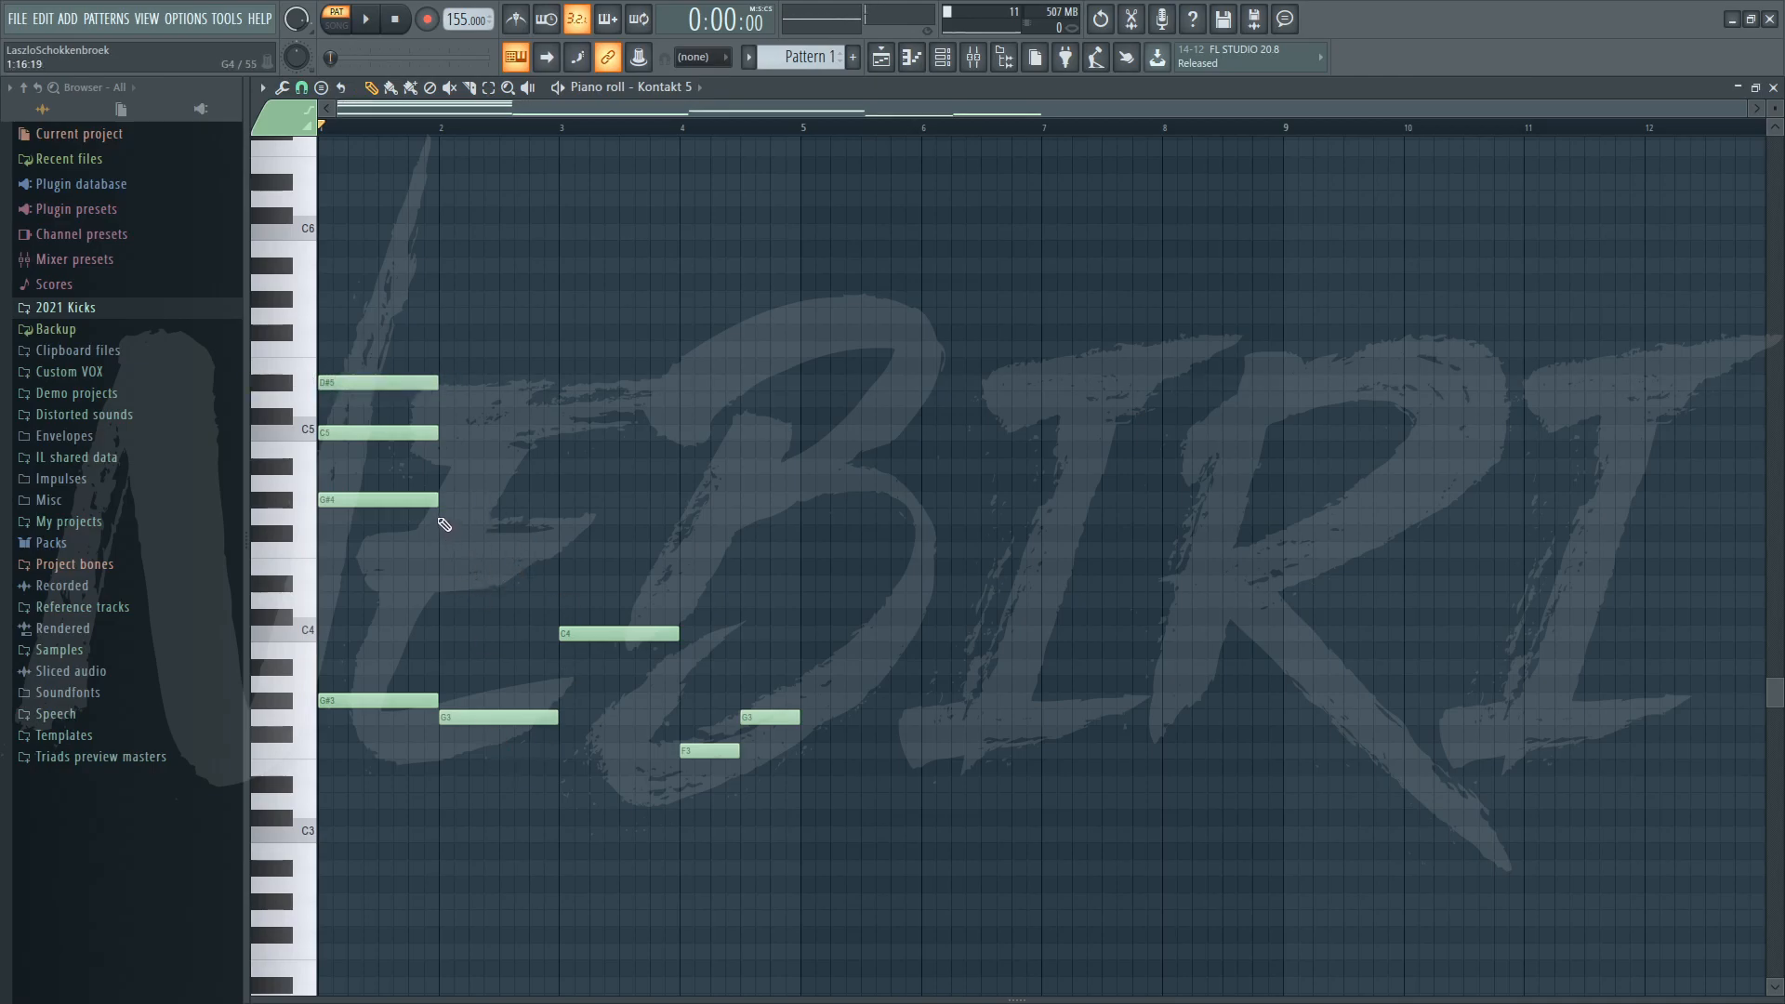
Build the chord G4, A#4, D5 in bar 2, and add A#4 and D5 above G4 in the second half of bar 4.
{"action": "left_click", "coordinate": [446, 517]}
{"action": "left_click", "coordinate": [448, 466]}
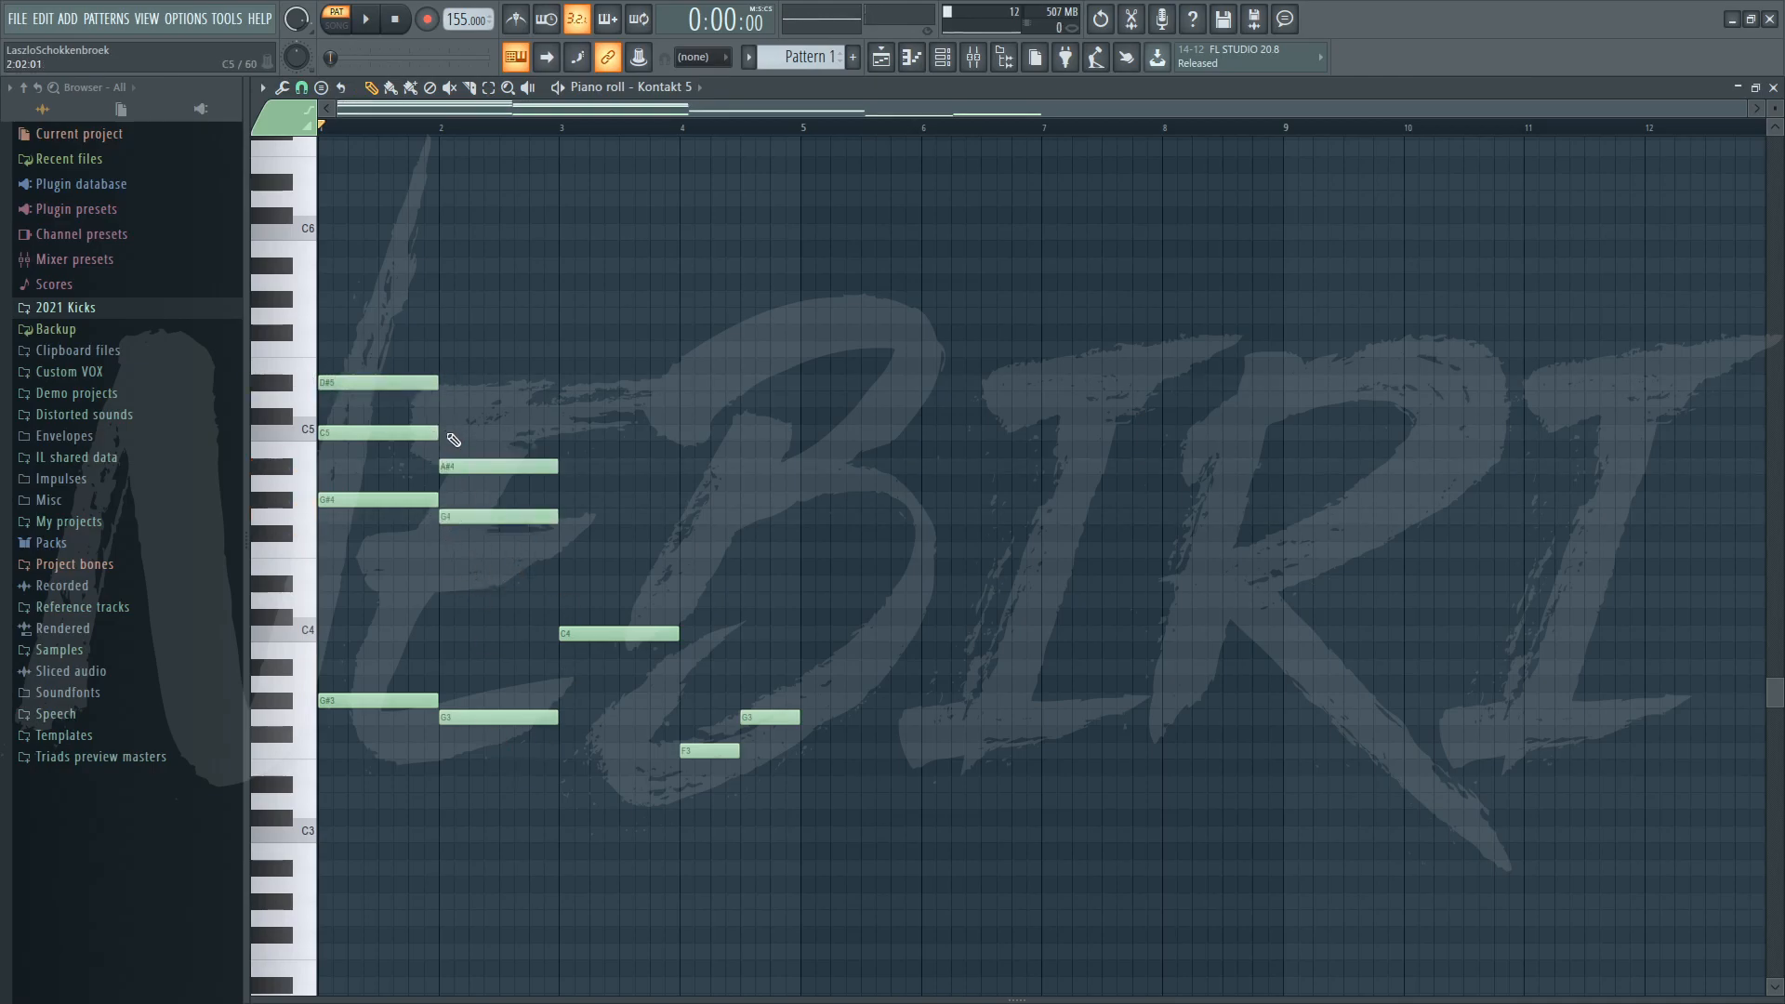
{"action": "left_click", "coordinate": [447, 401]}
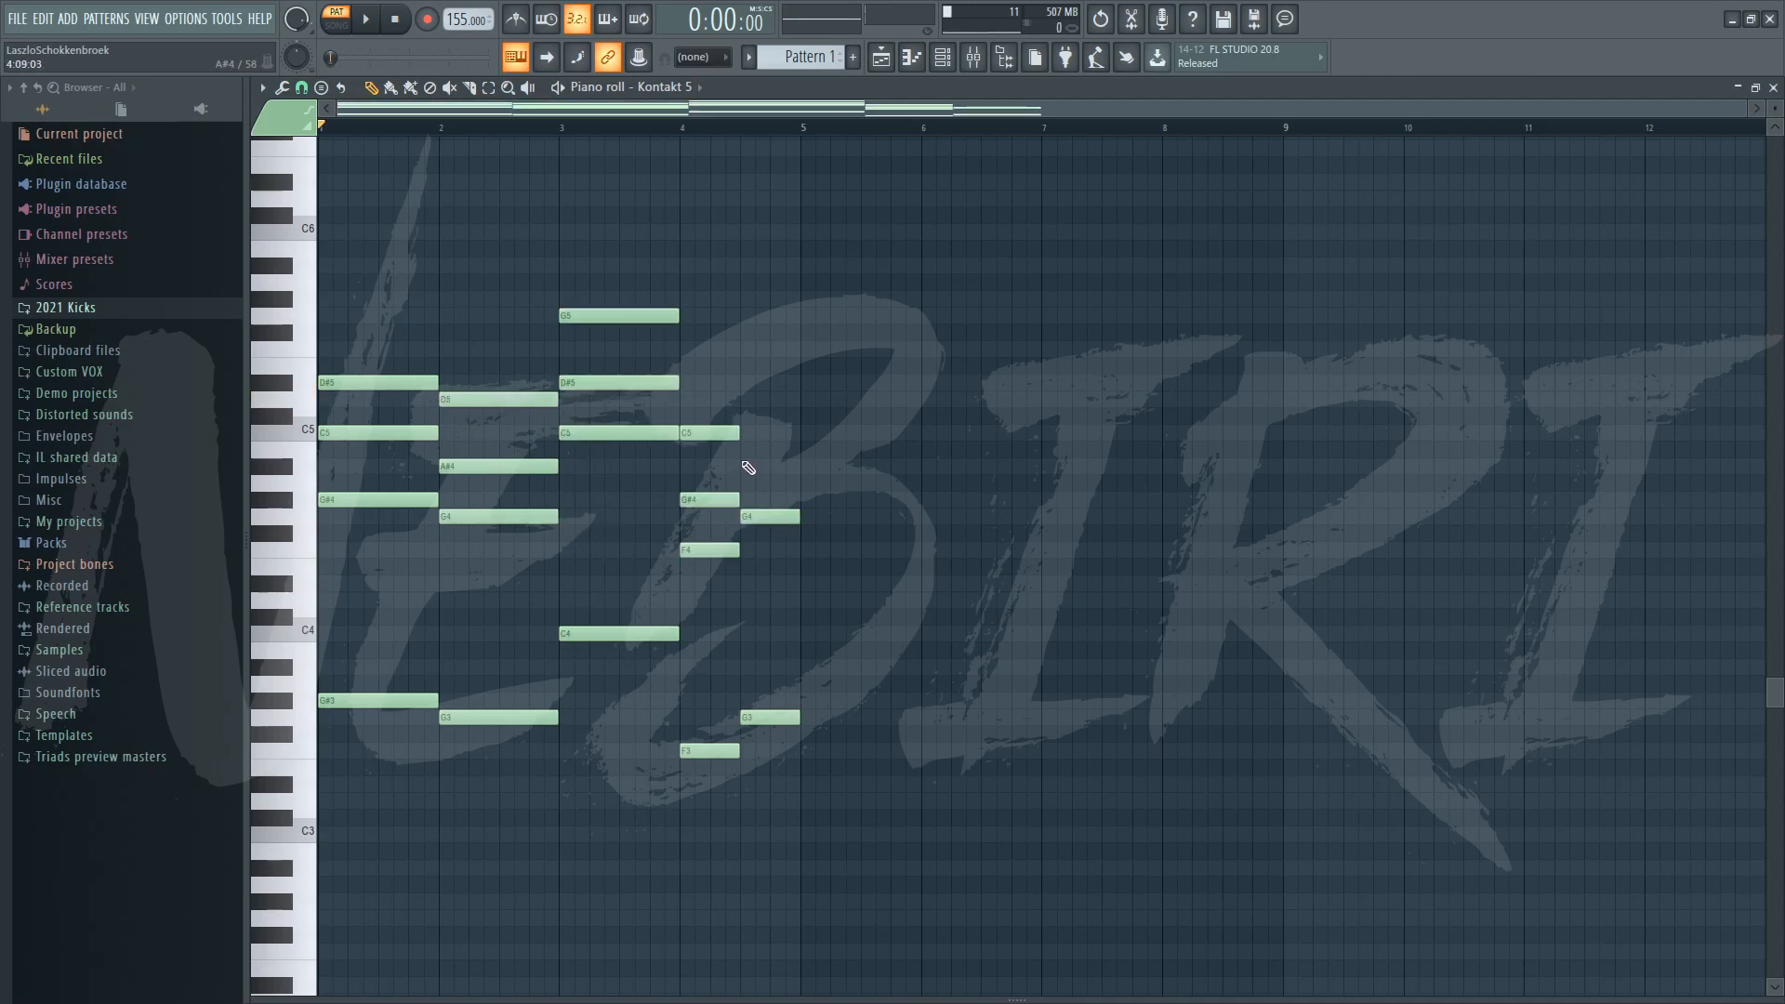
{"action": "left_click", "coordinate": [748, 467]}
{"action": "left_click", "coordinate": [747, 400]}
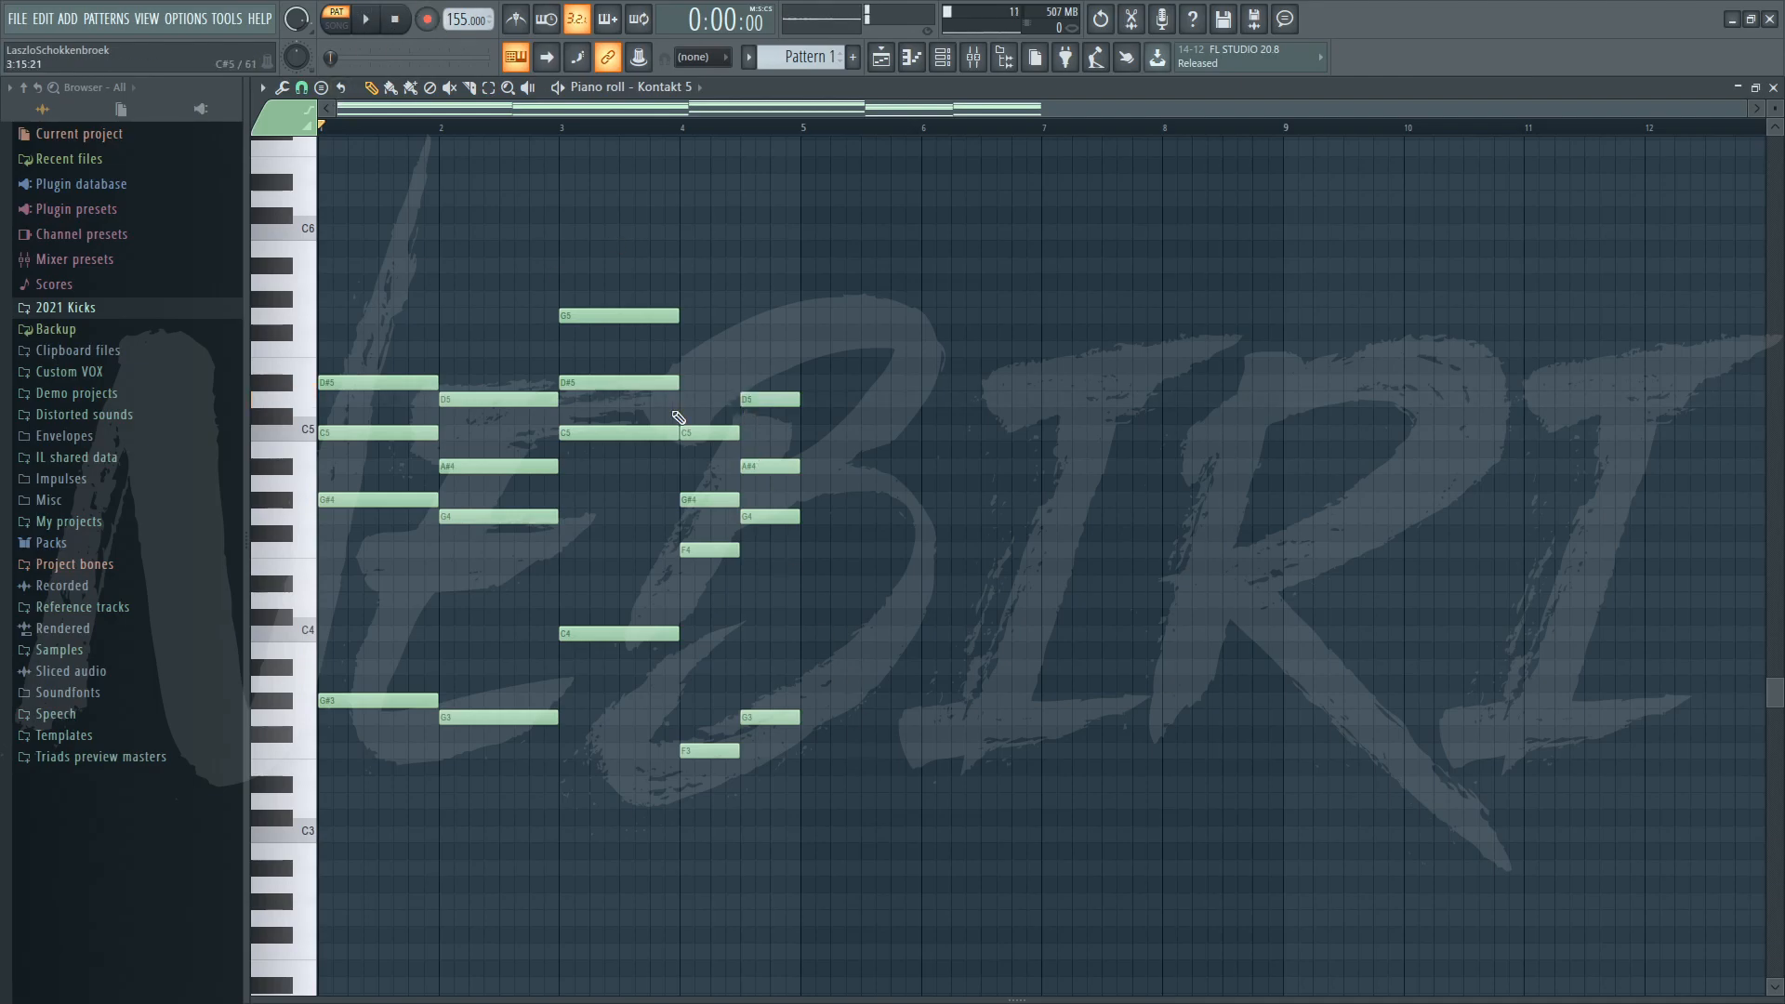
Play back the chord progression, and select the row of bass notes below the chords before clearing the selection.
{"action": "key", "text": "space"}
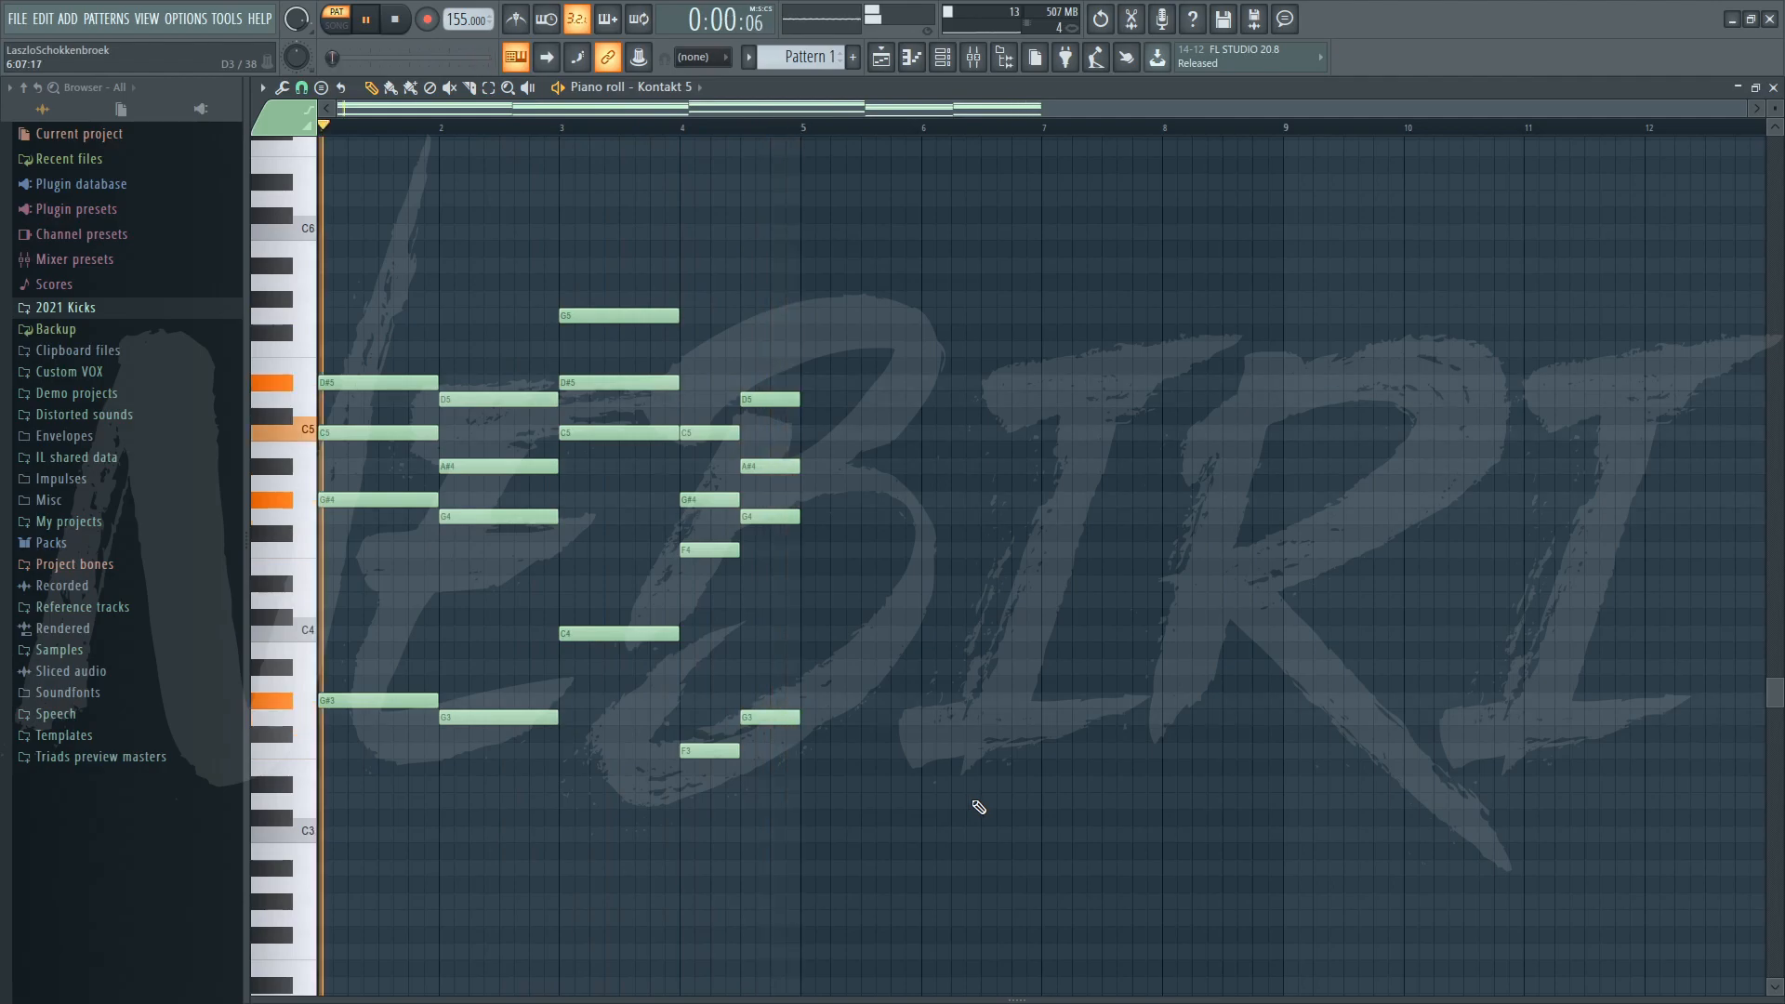
{"action": "key", "text": "space"}
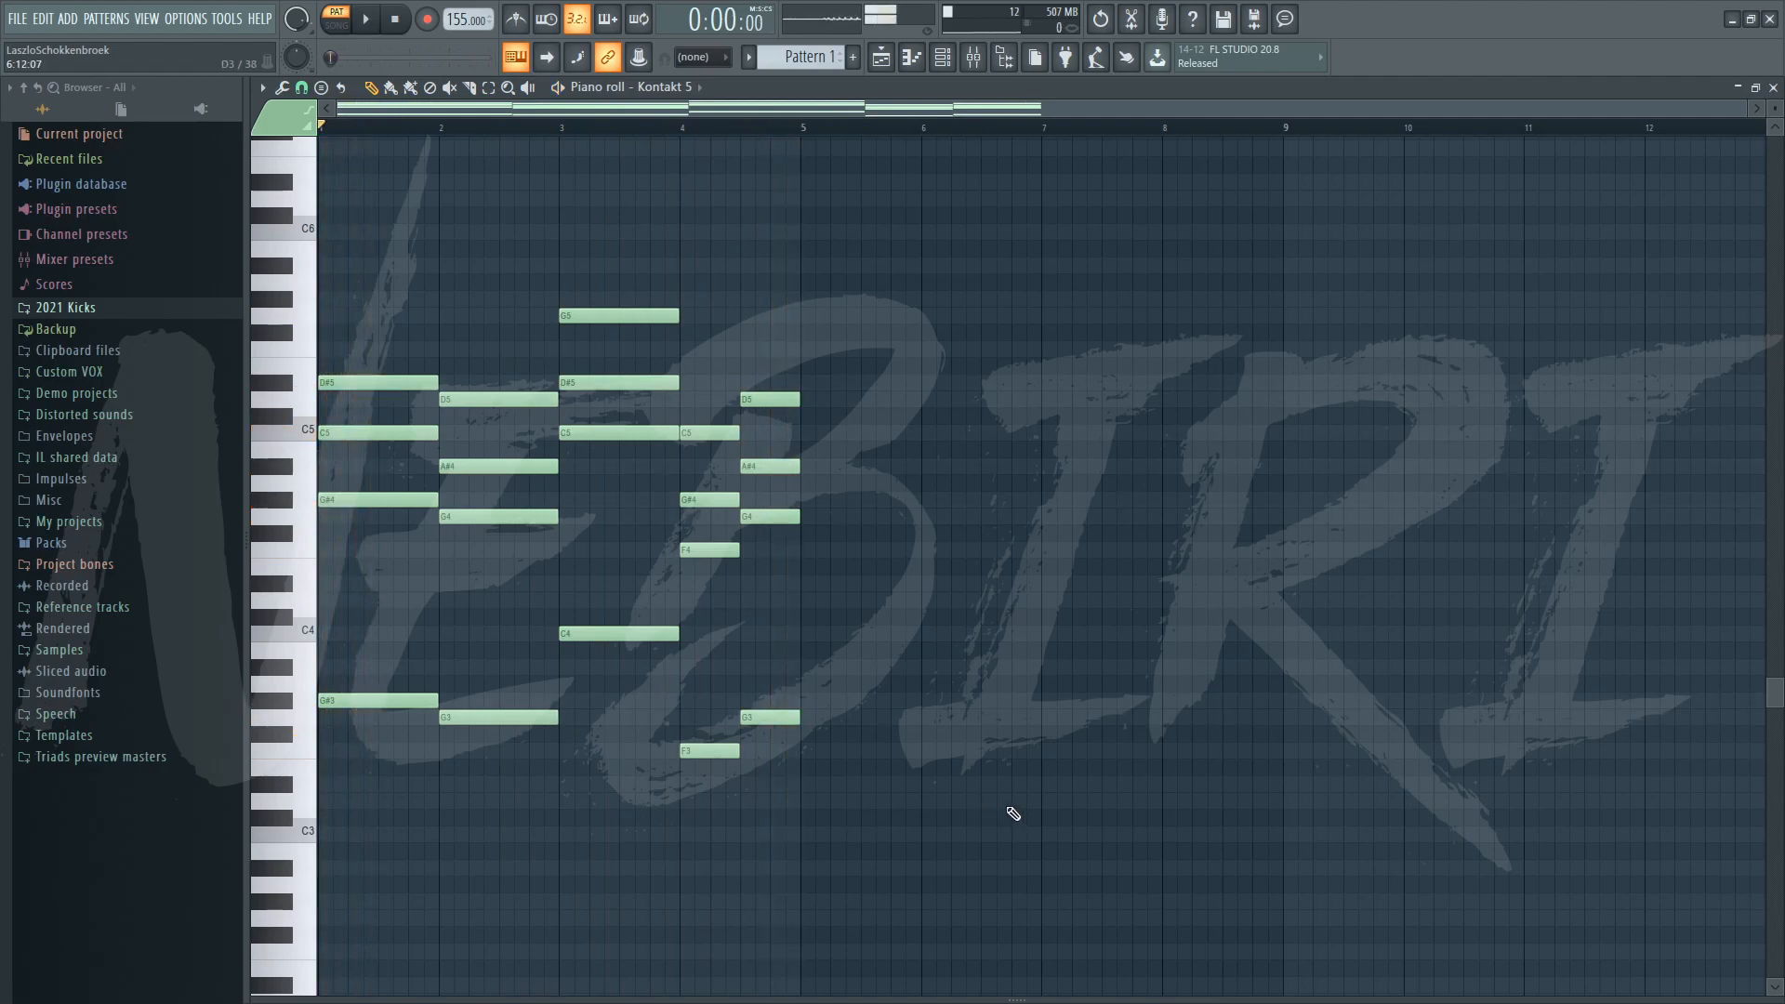
{"action": "left_click_drag", "start_coordinate": [973, 941], "coordinate": [218, 629]}
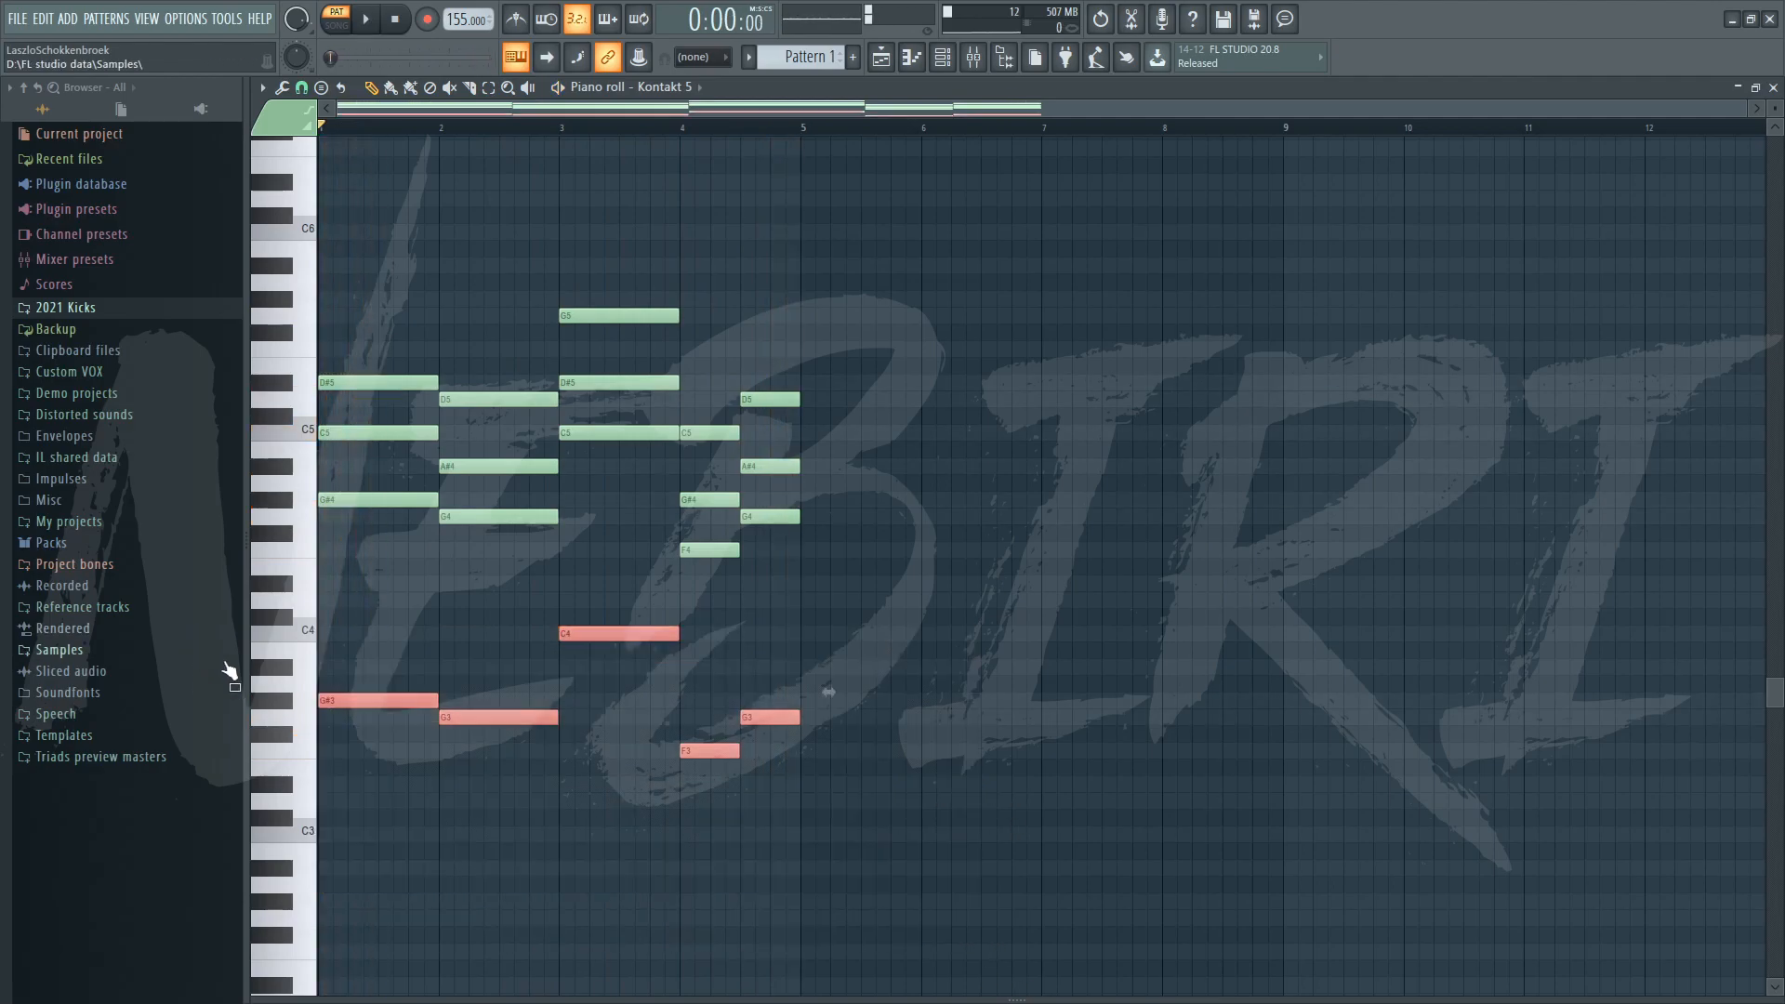
{"action": "left_click", "coordinate": [826, 847]}
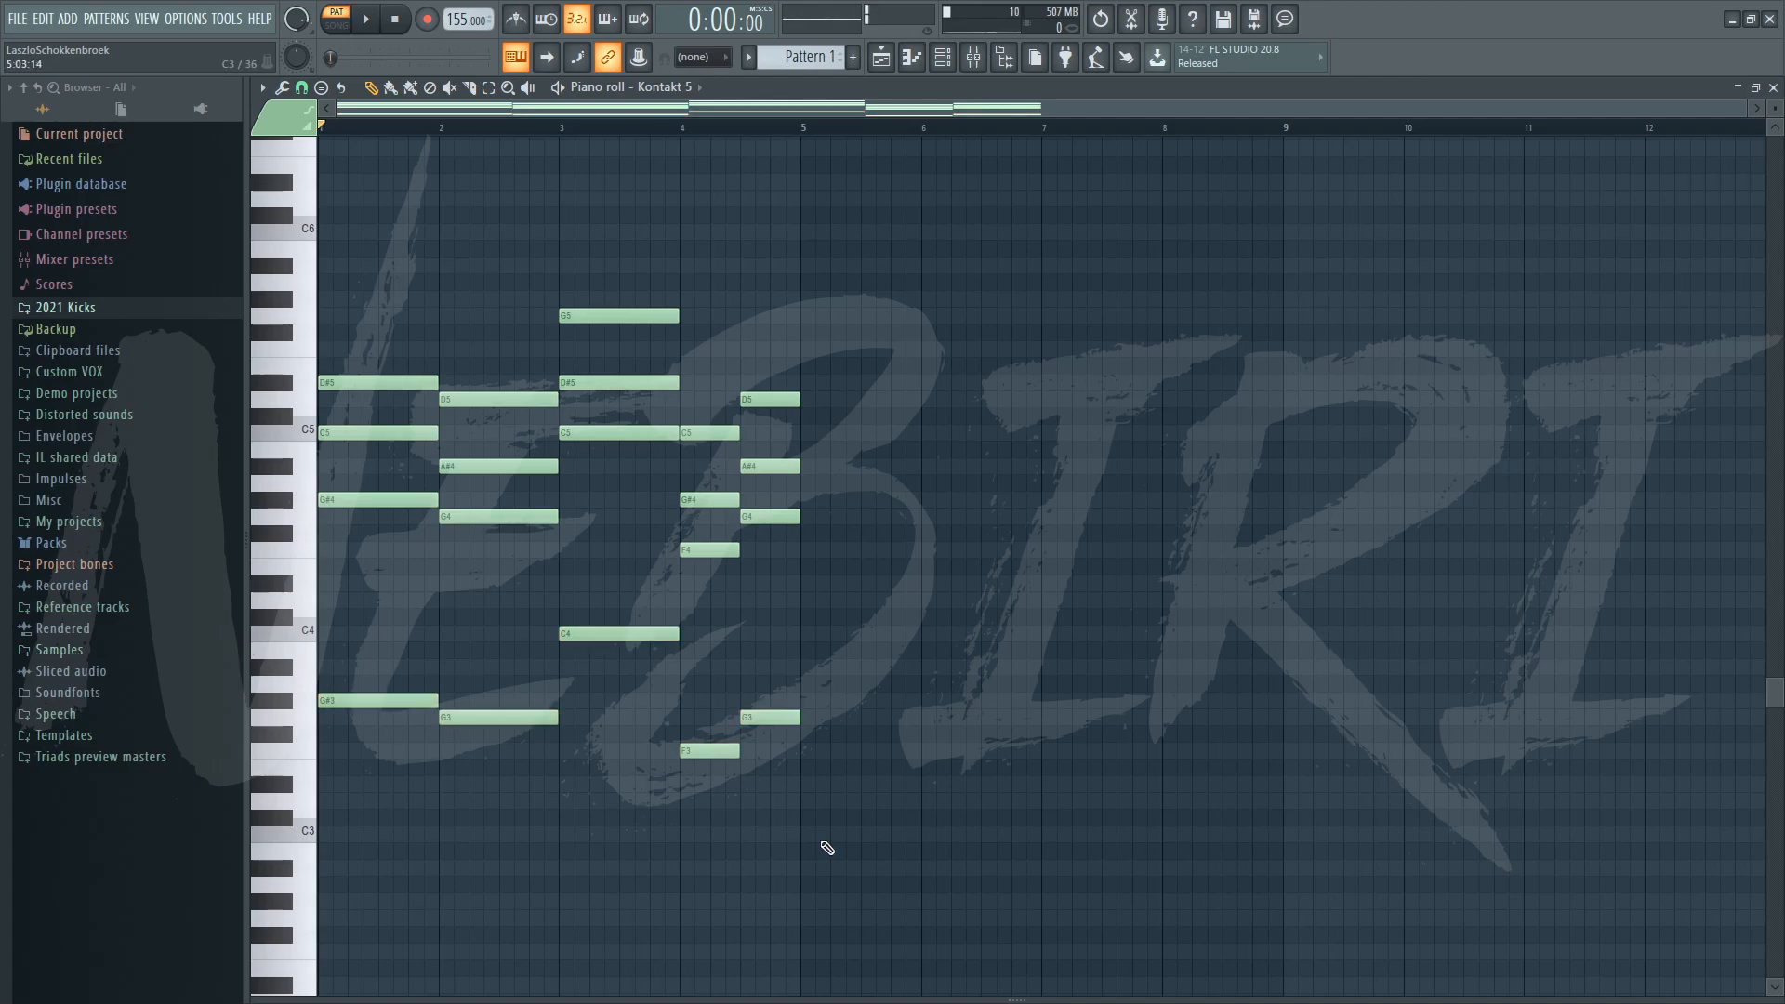
Set the piano roll's scale highlighting to Black Notes.
{"action": "left_click", "coordinate": [262, 88]}
{"action": "mouse_move", "coordinate": [288, 201]}
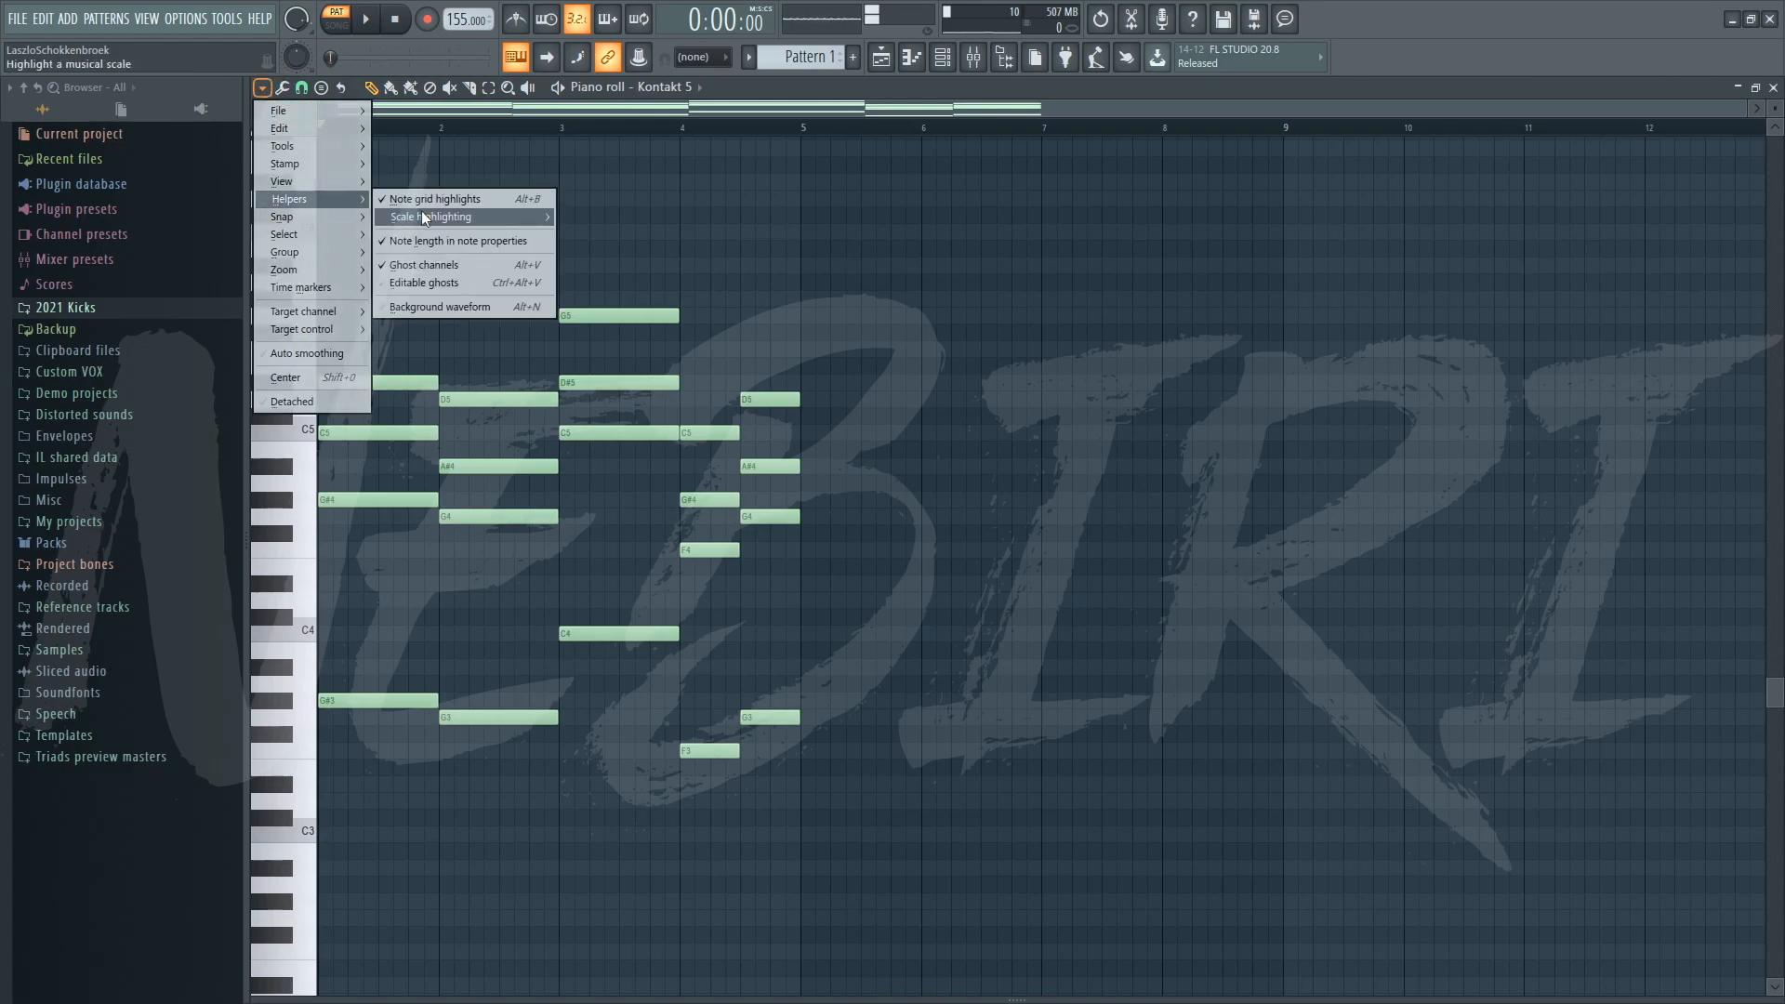
{"action": "mouse_move", "coordinate": [421, 213]}
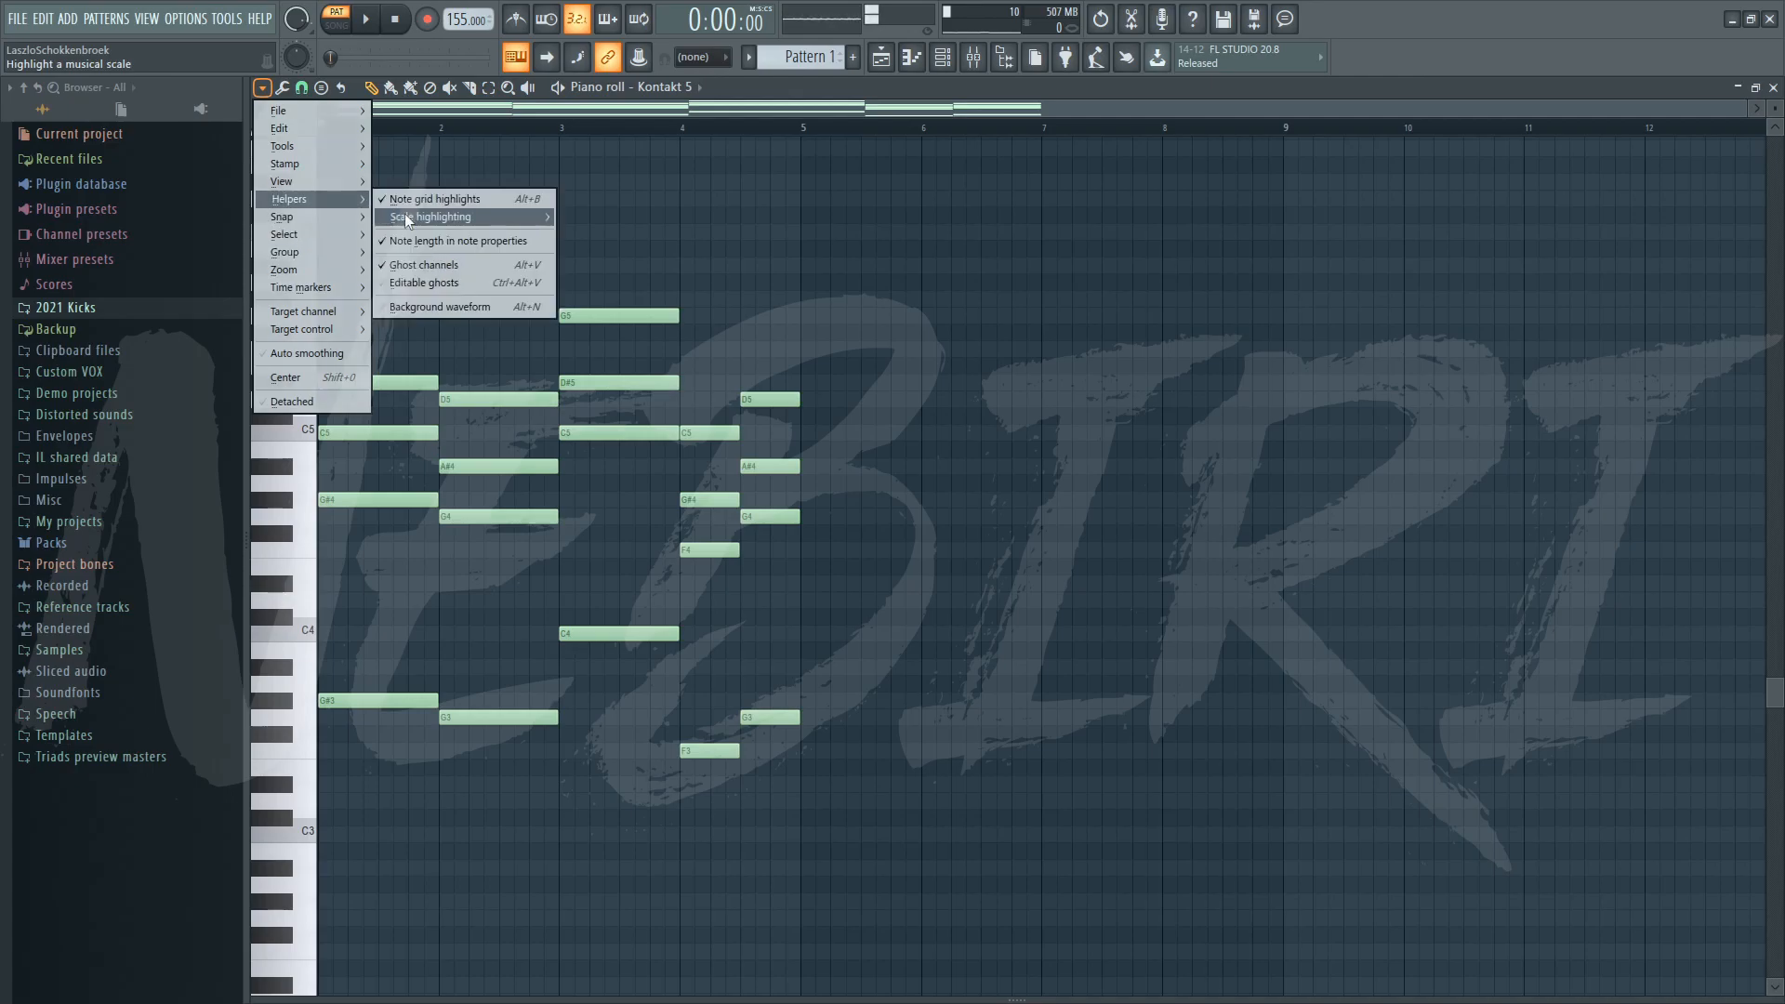
{"action": "left_click", "coordinate": [657, 245]}
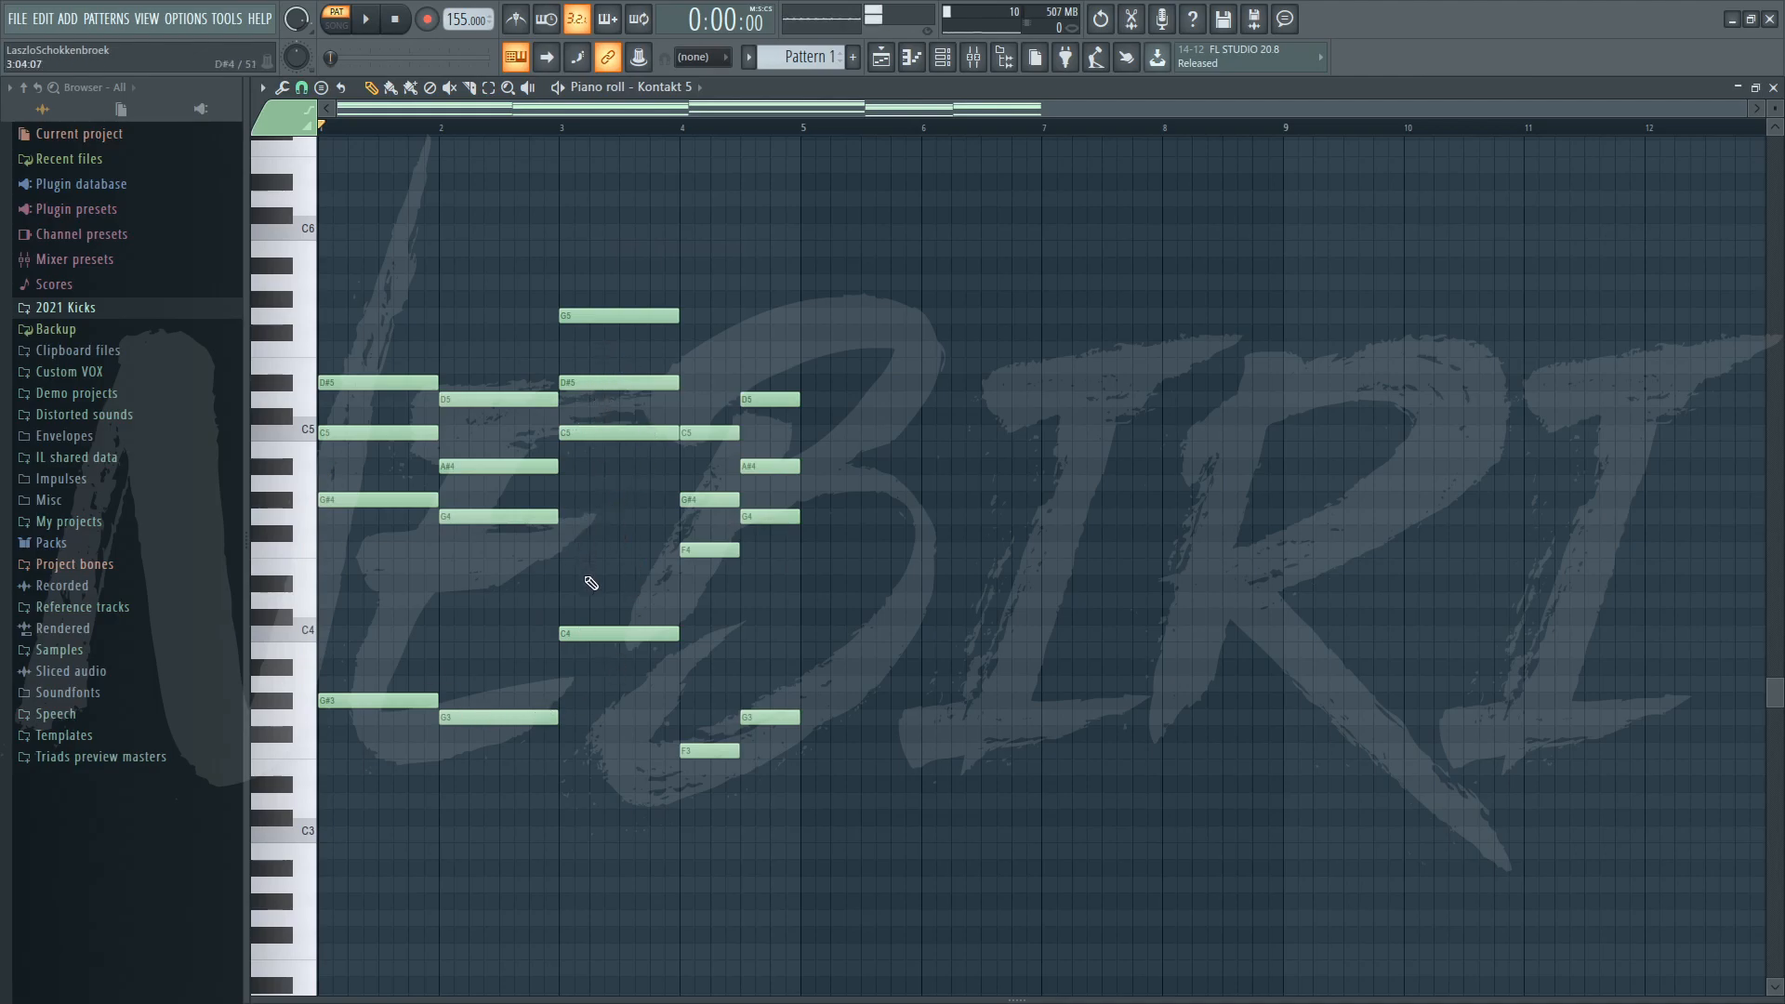
Lower the G5 note of the bar 3 chord by one octave to G4 and play back the progression.
{"action": "left_click", "coordinate": [595, 316]}
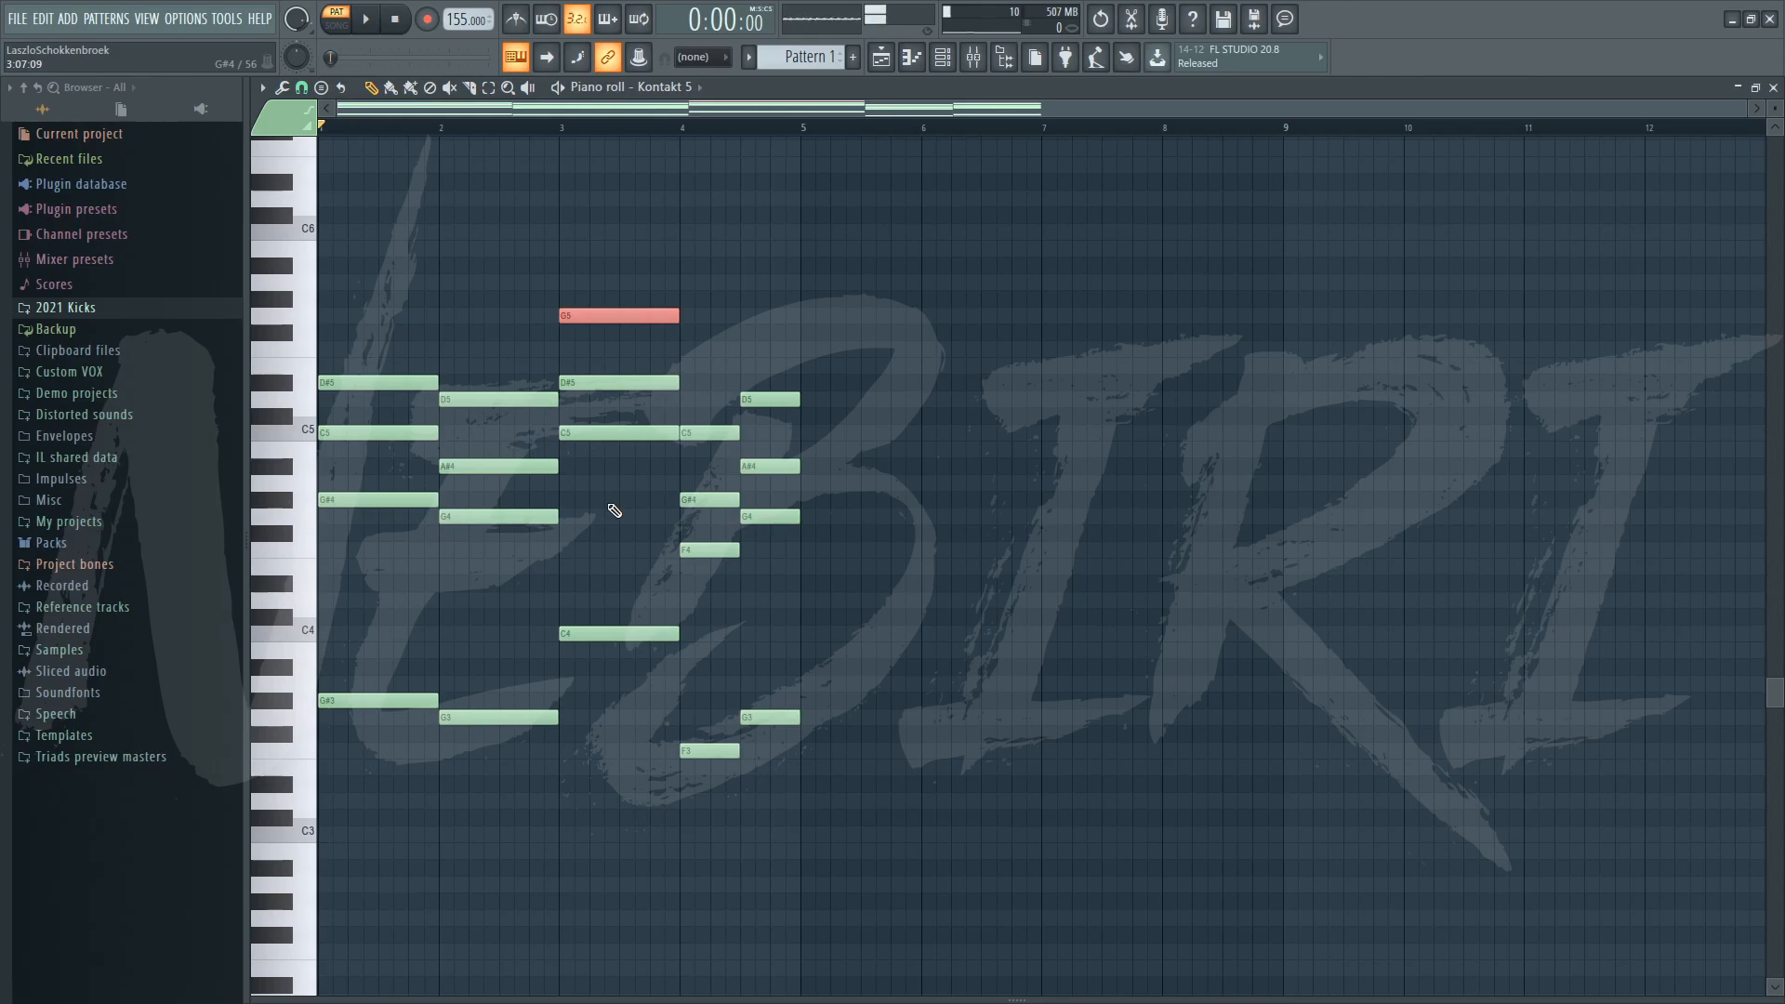
{"action": "key", "text": "ctrl+Down"}
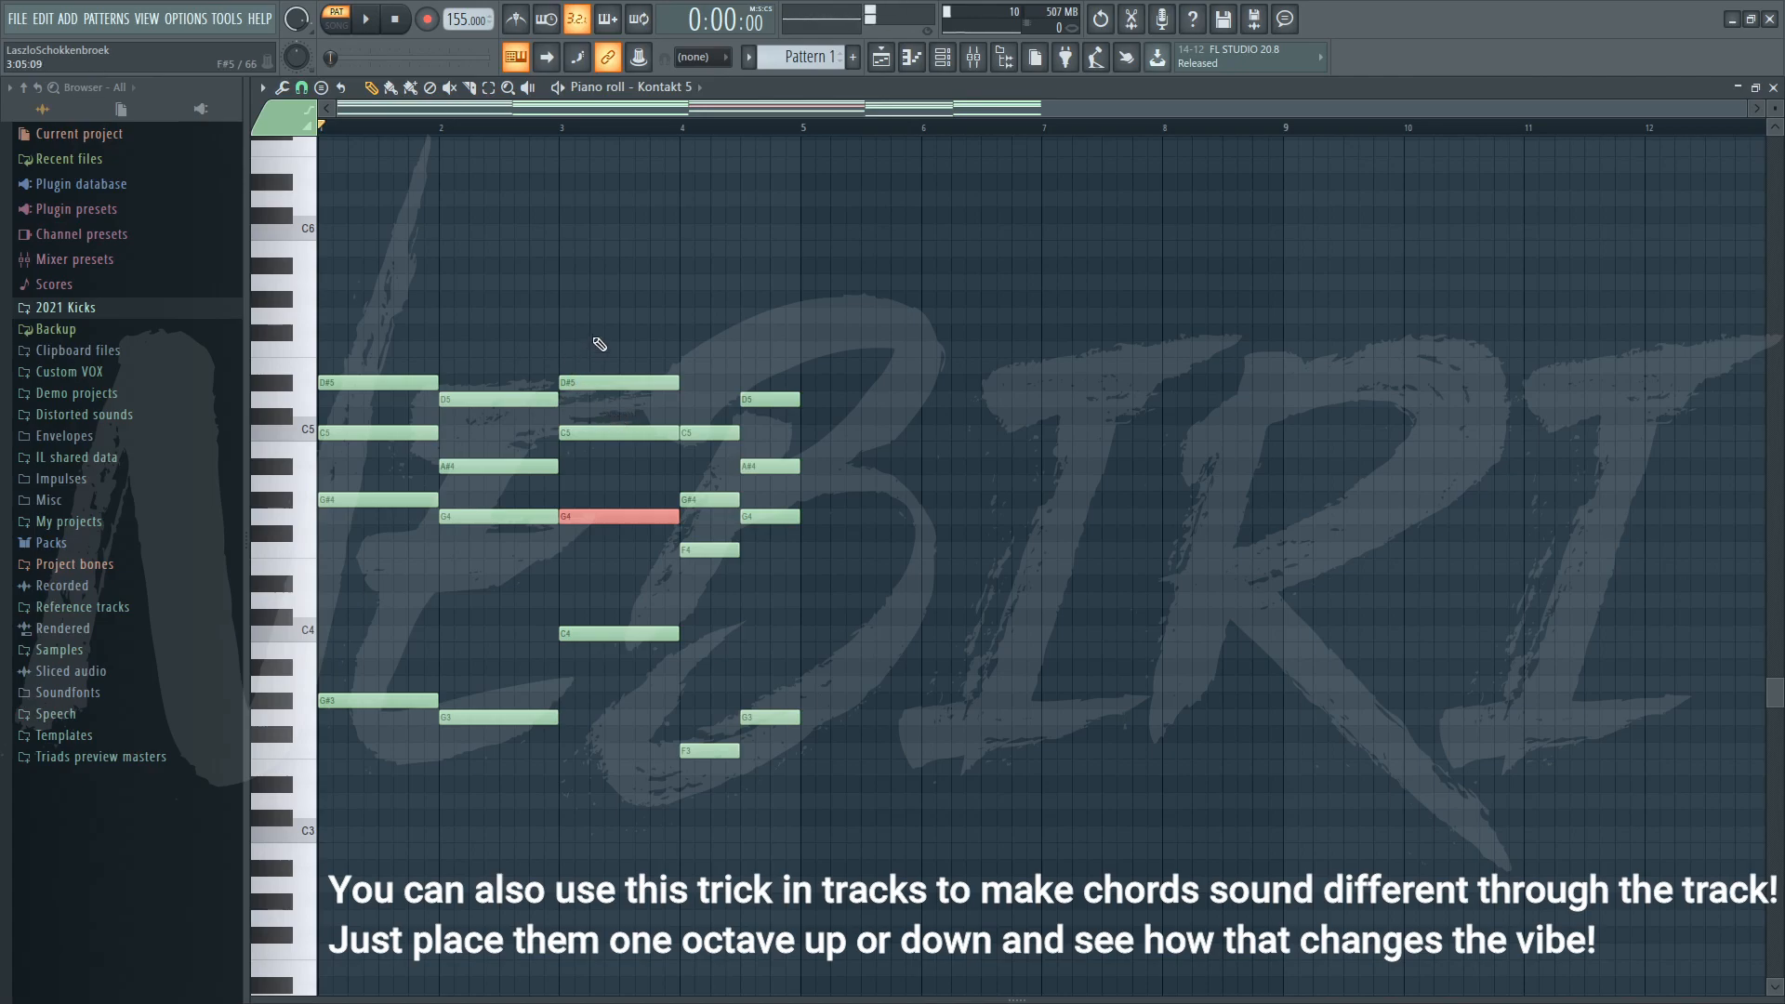
{"action": "key", "text": "space"}
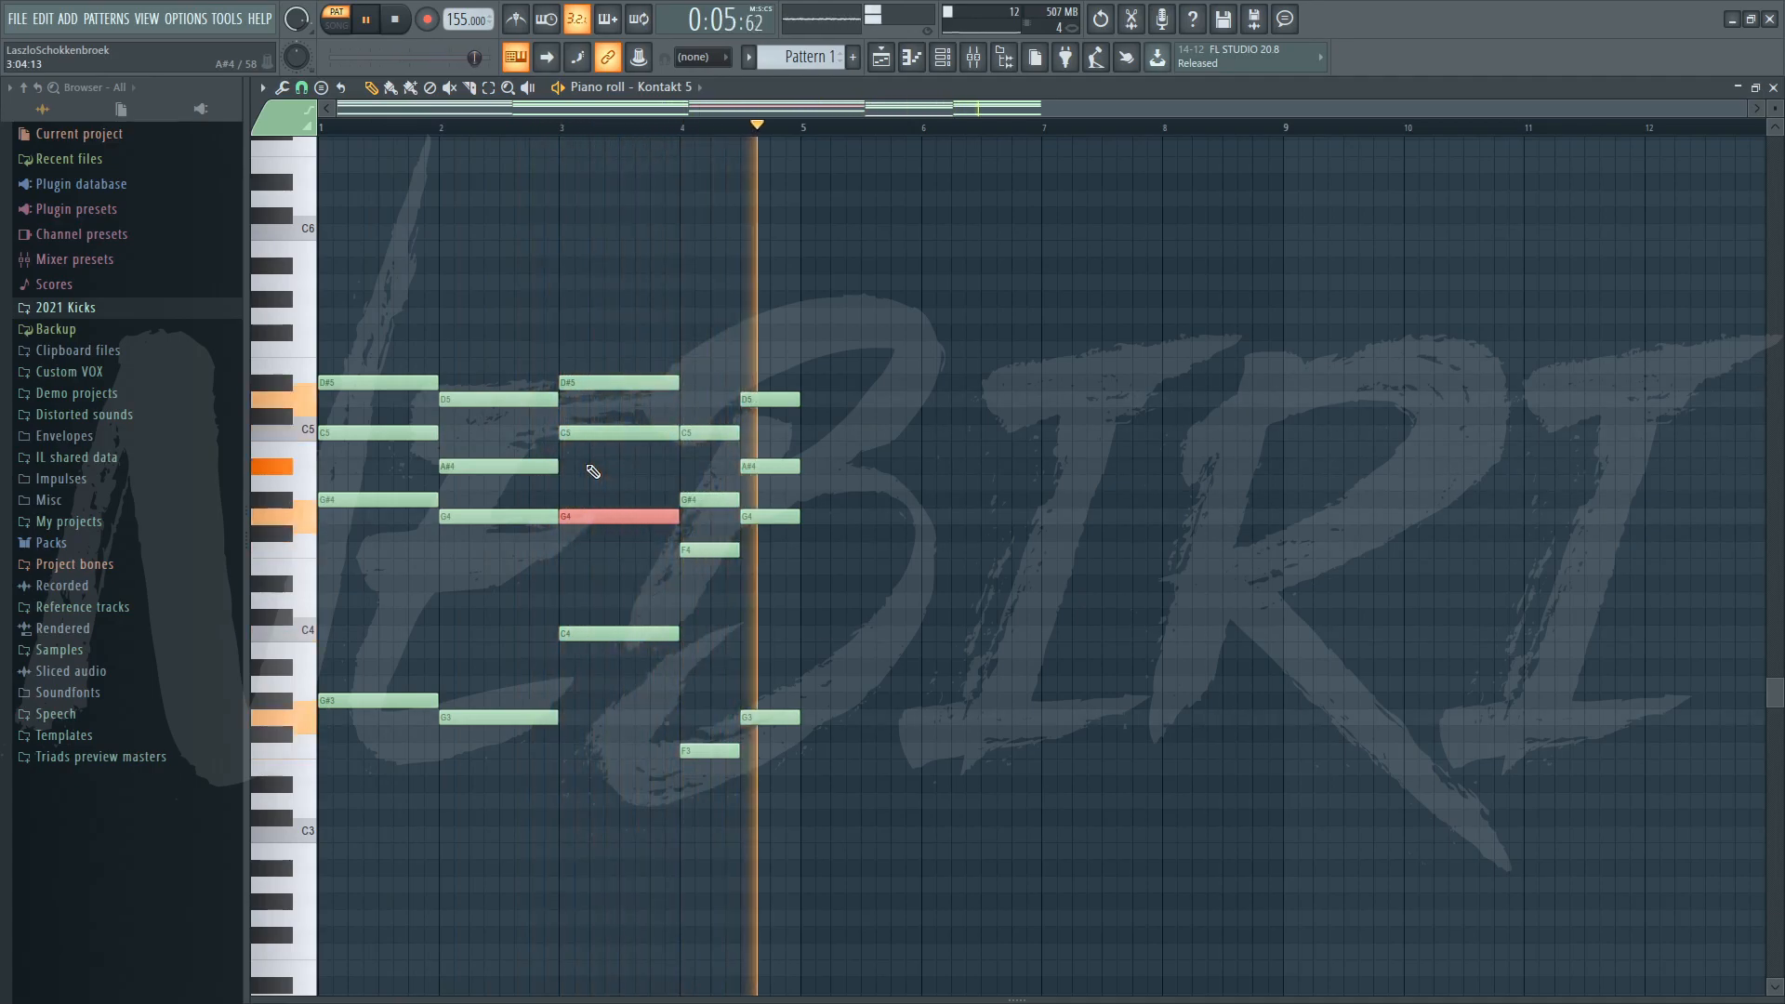
{"action": "key", "text": "space"}
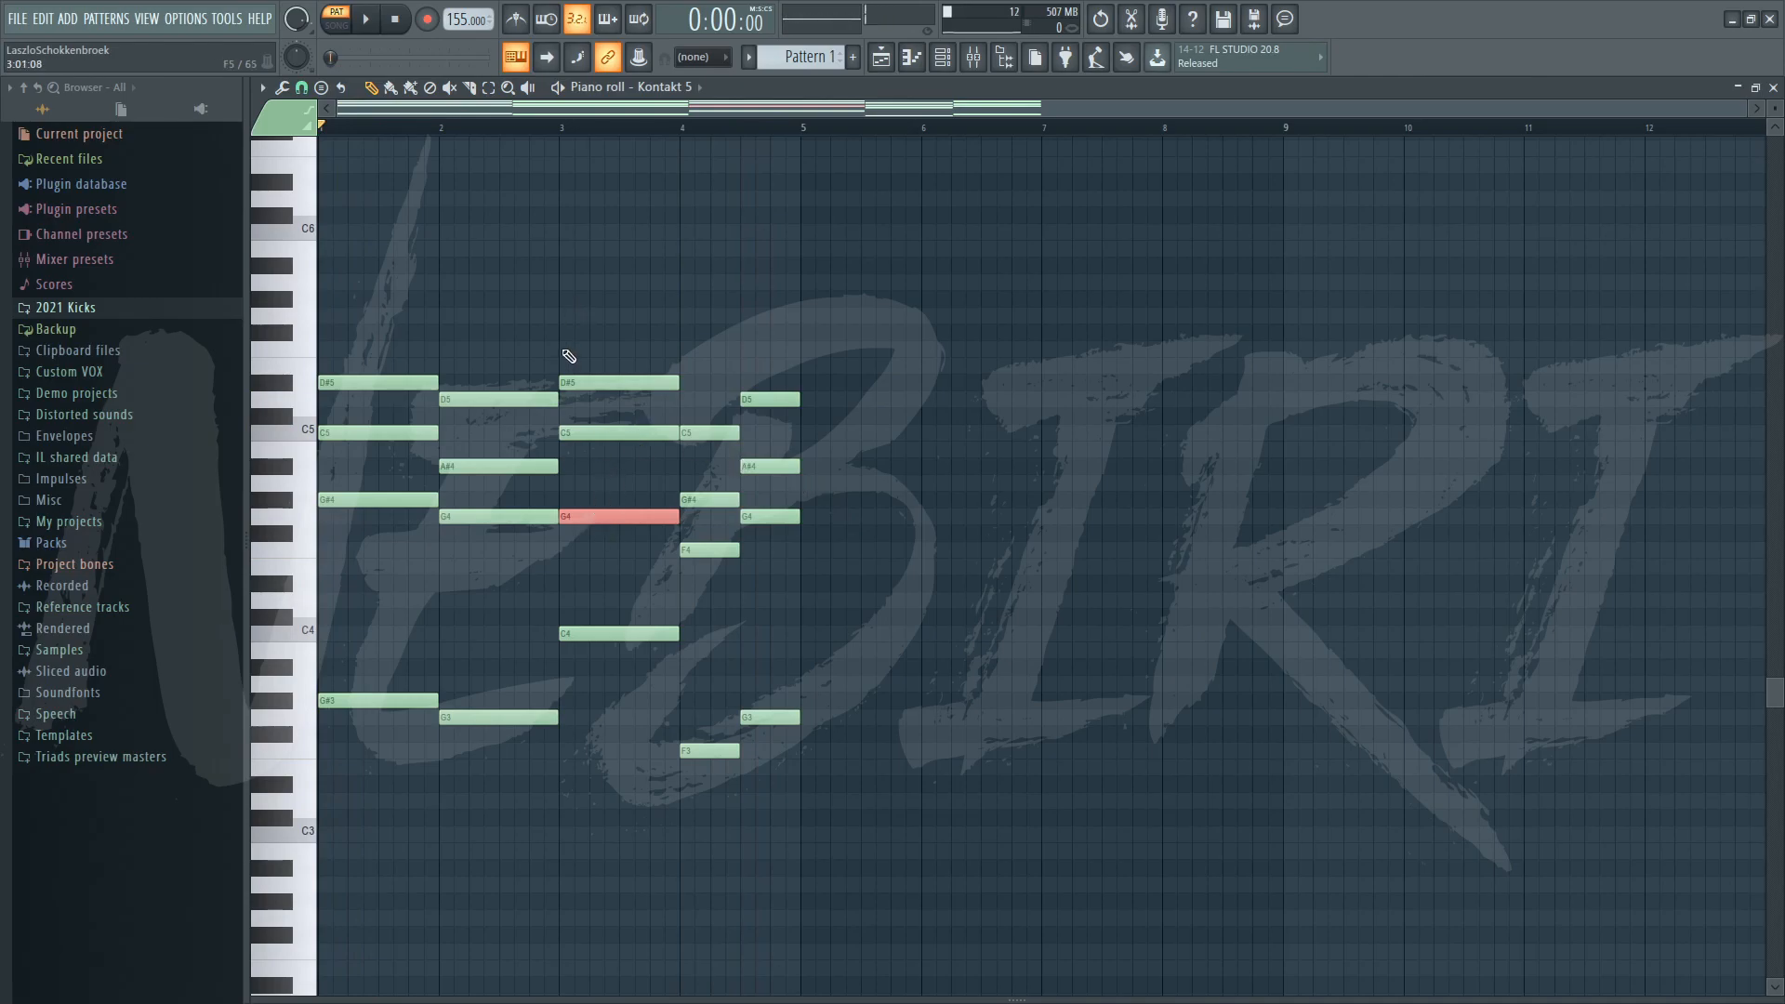
Audition the bar 3 chord's G4 an octave higher and at A4, returning it to G4 each time.
{"action": "key", "text": "ctrl+Up"}
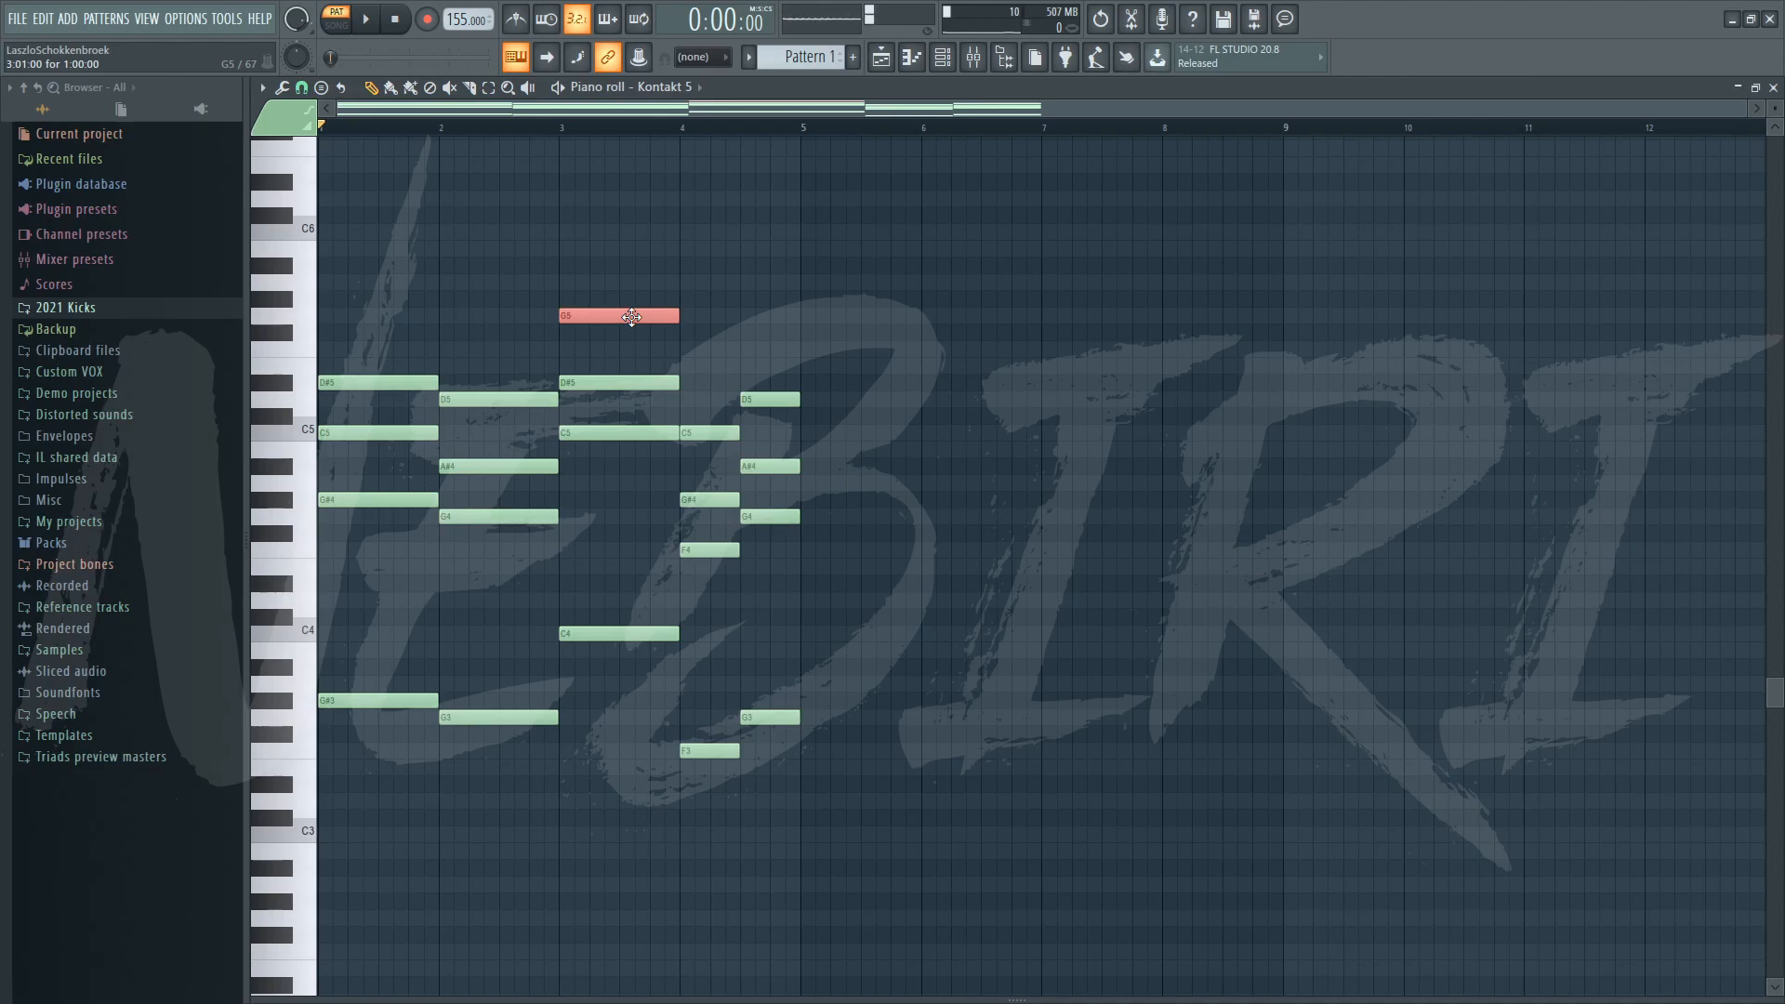
{"action": "key", "text": "ctrl+Down"}
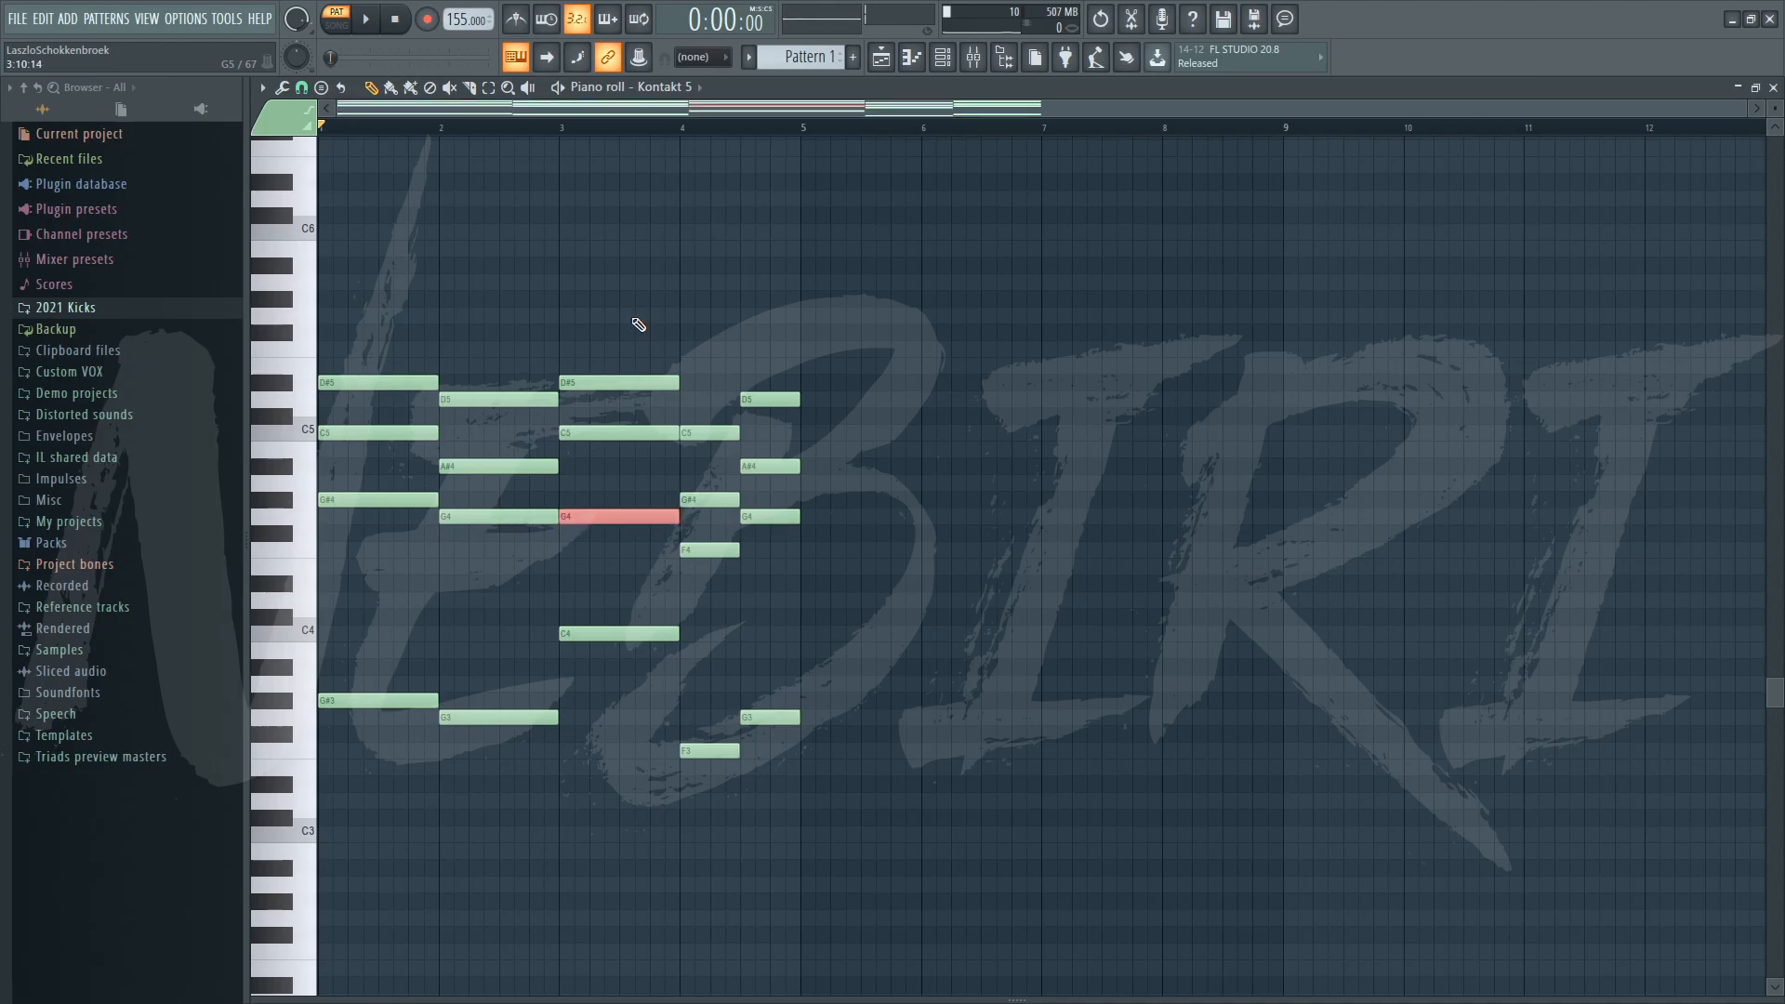
{"action": "right_click", "coordinate": [614, 470]}
{"action": "left_click_drag", "start_coordinate": [595, 517], "coordinate": [598, 482]}
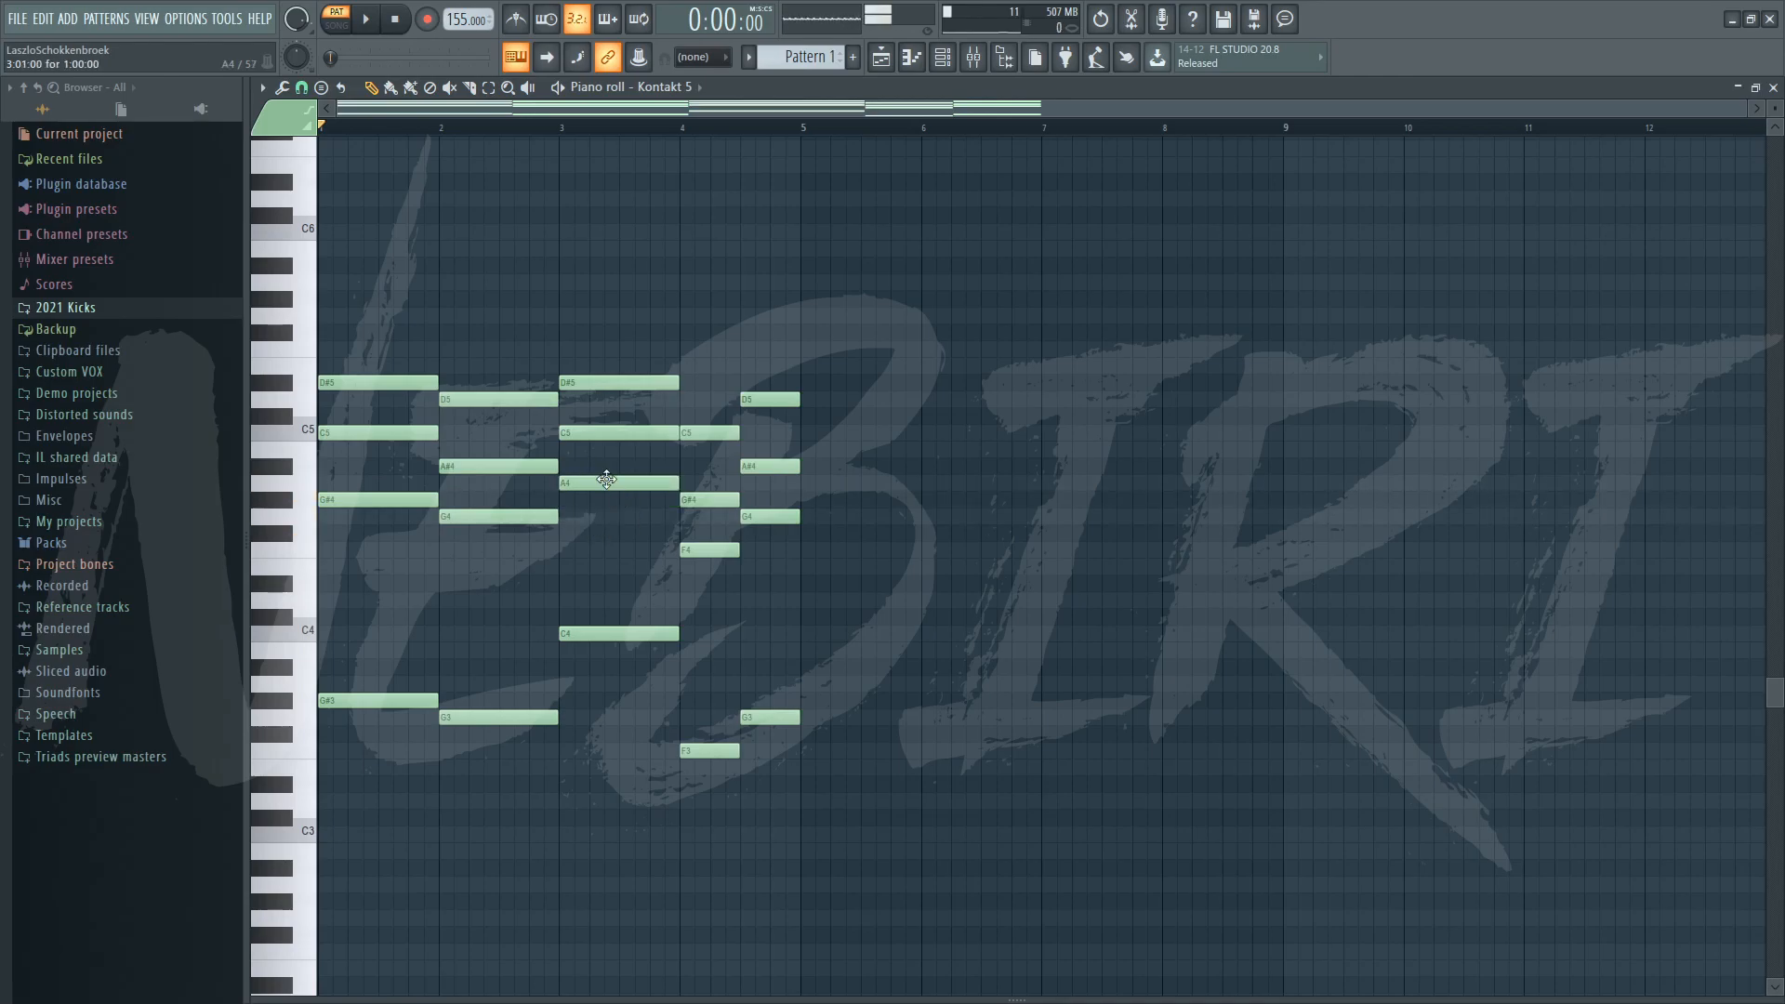
{"action": "left_click", "coordinate": [598, 433]}
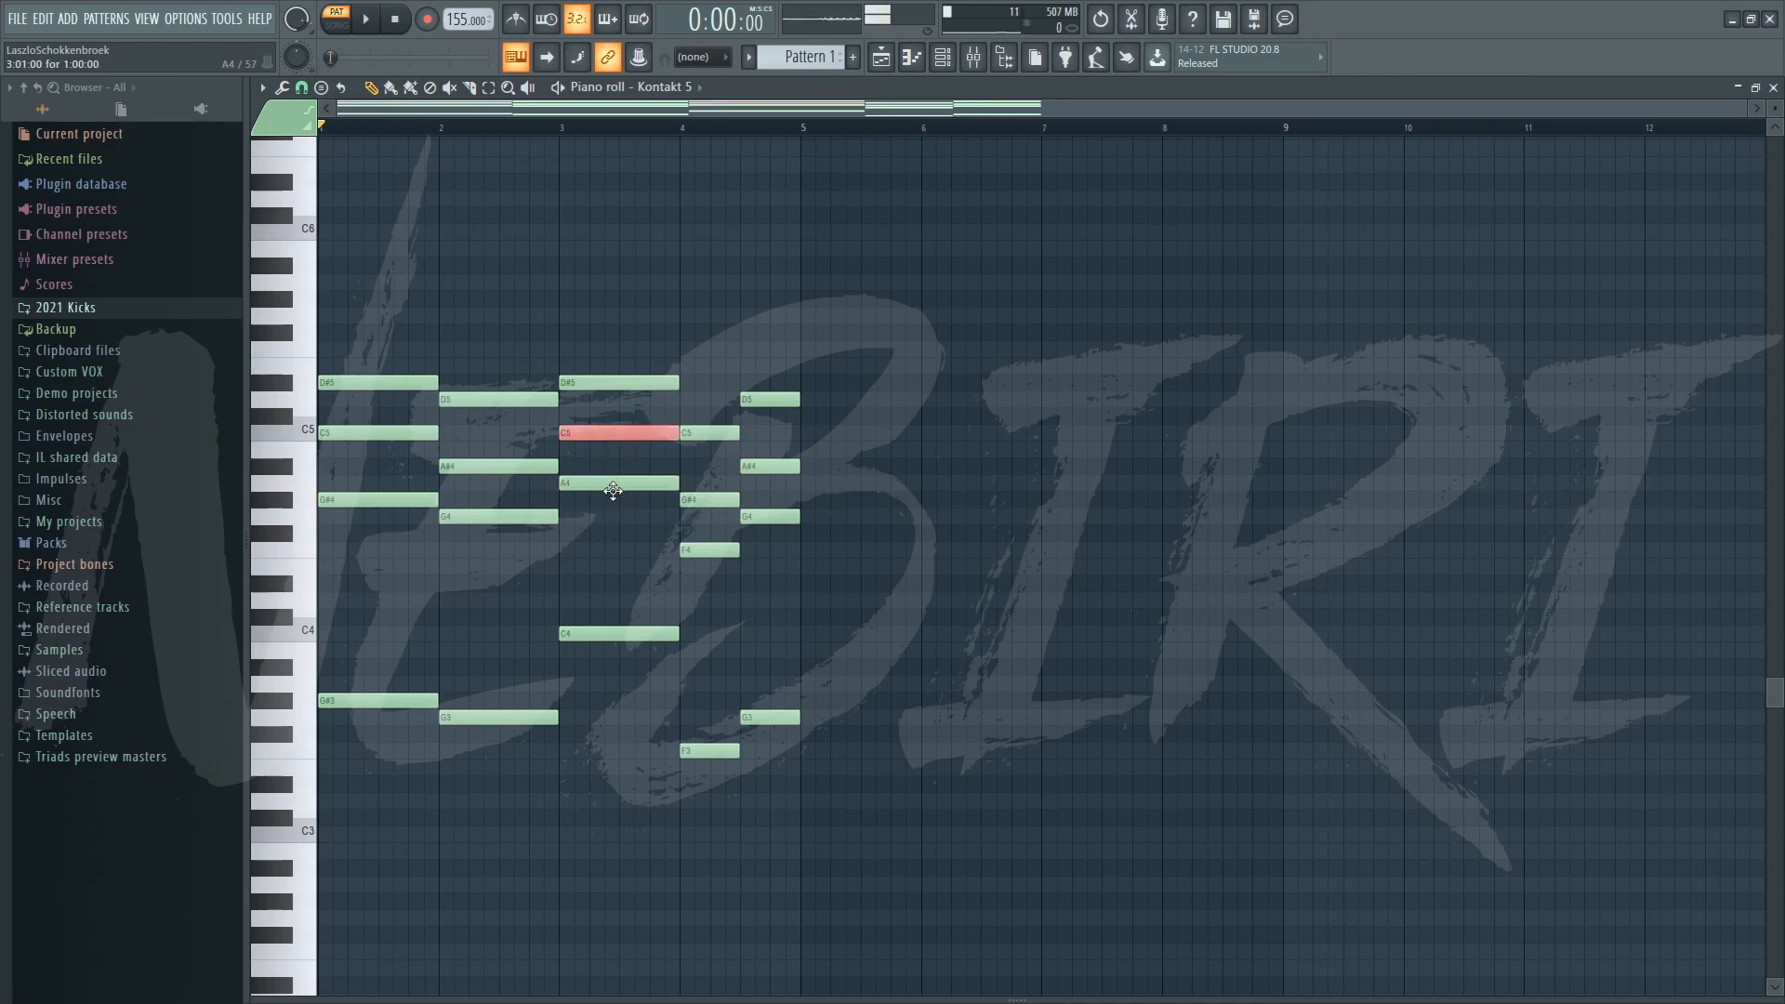
{"action": "left_click_drag", "start_coordinate": [614, 484], "coordinate": [623, 517]}
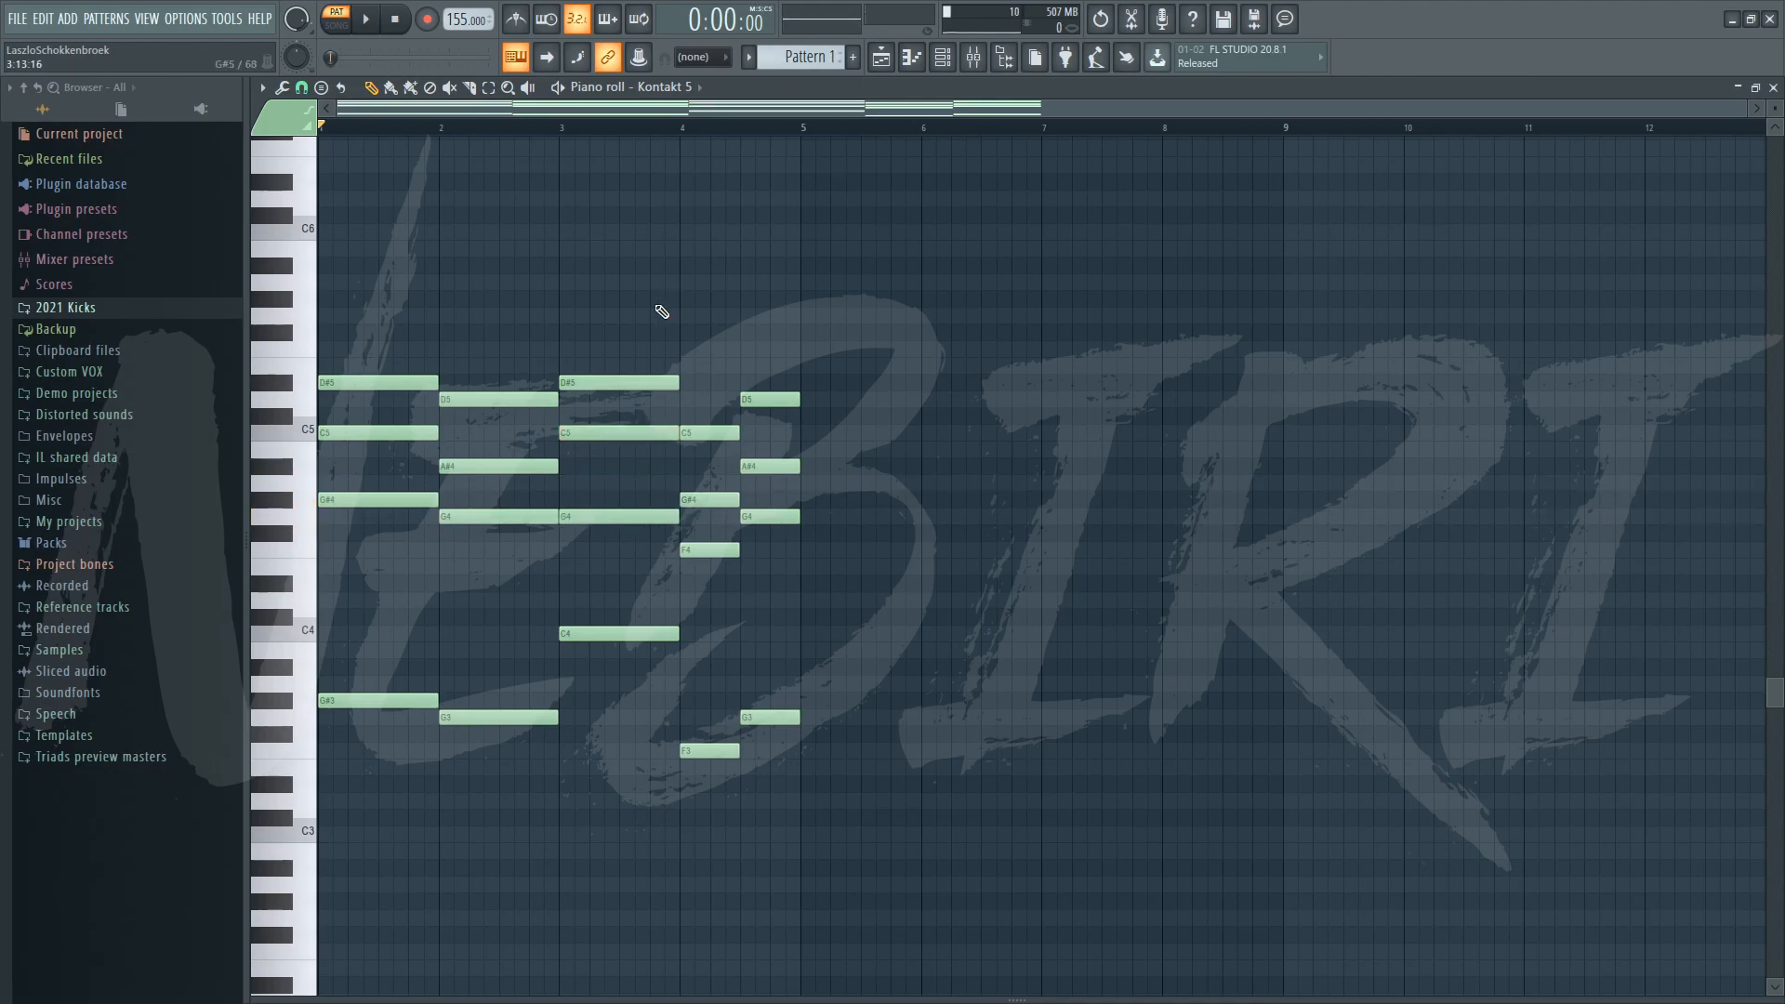
Play back the progression, and select all chord notes above the bass before clearing the selection.
{"action": "key", "text": "space"}
{"action": "scroll", "coordinate": [649, 632], "scroll_direction": "up", "scroll_amount": 1}
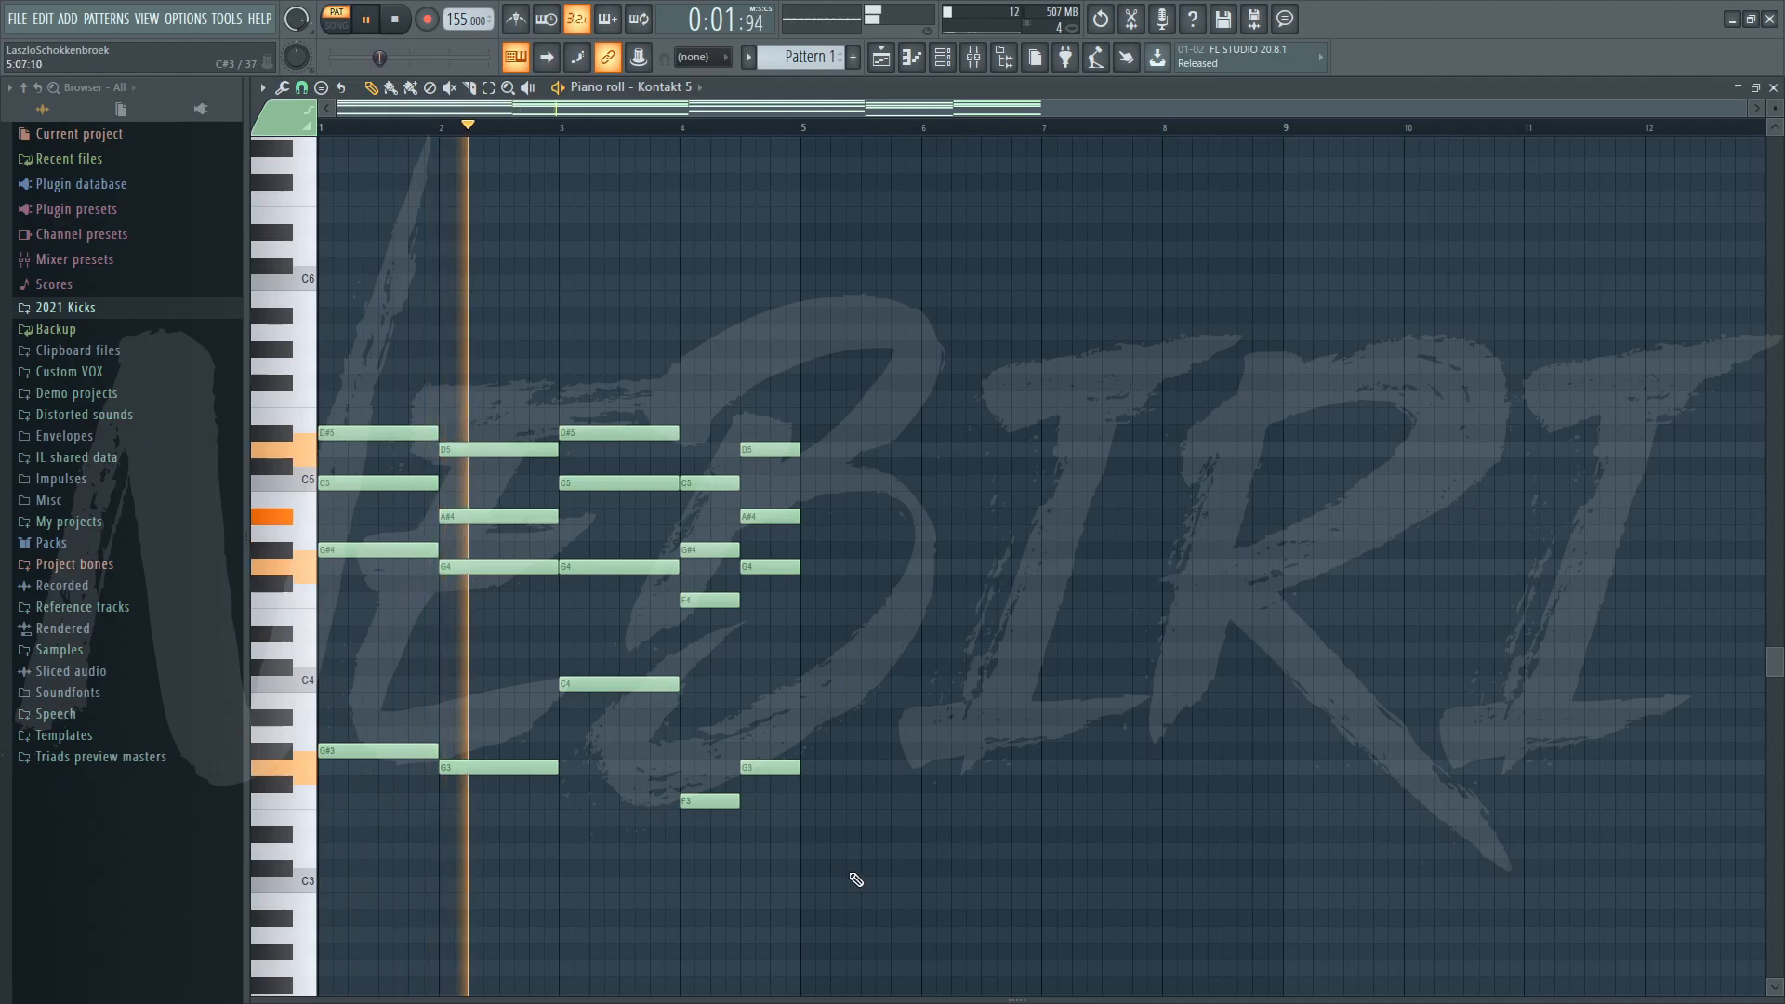
{"action": "scroll", "coordinate": [422, 399], "scroll_direction": "up", "scroll_amount": 2}
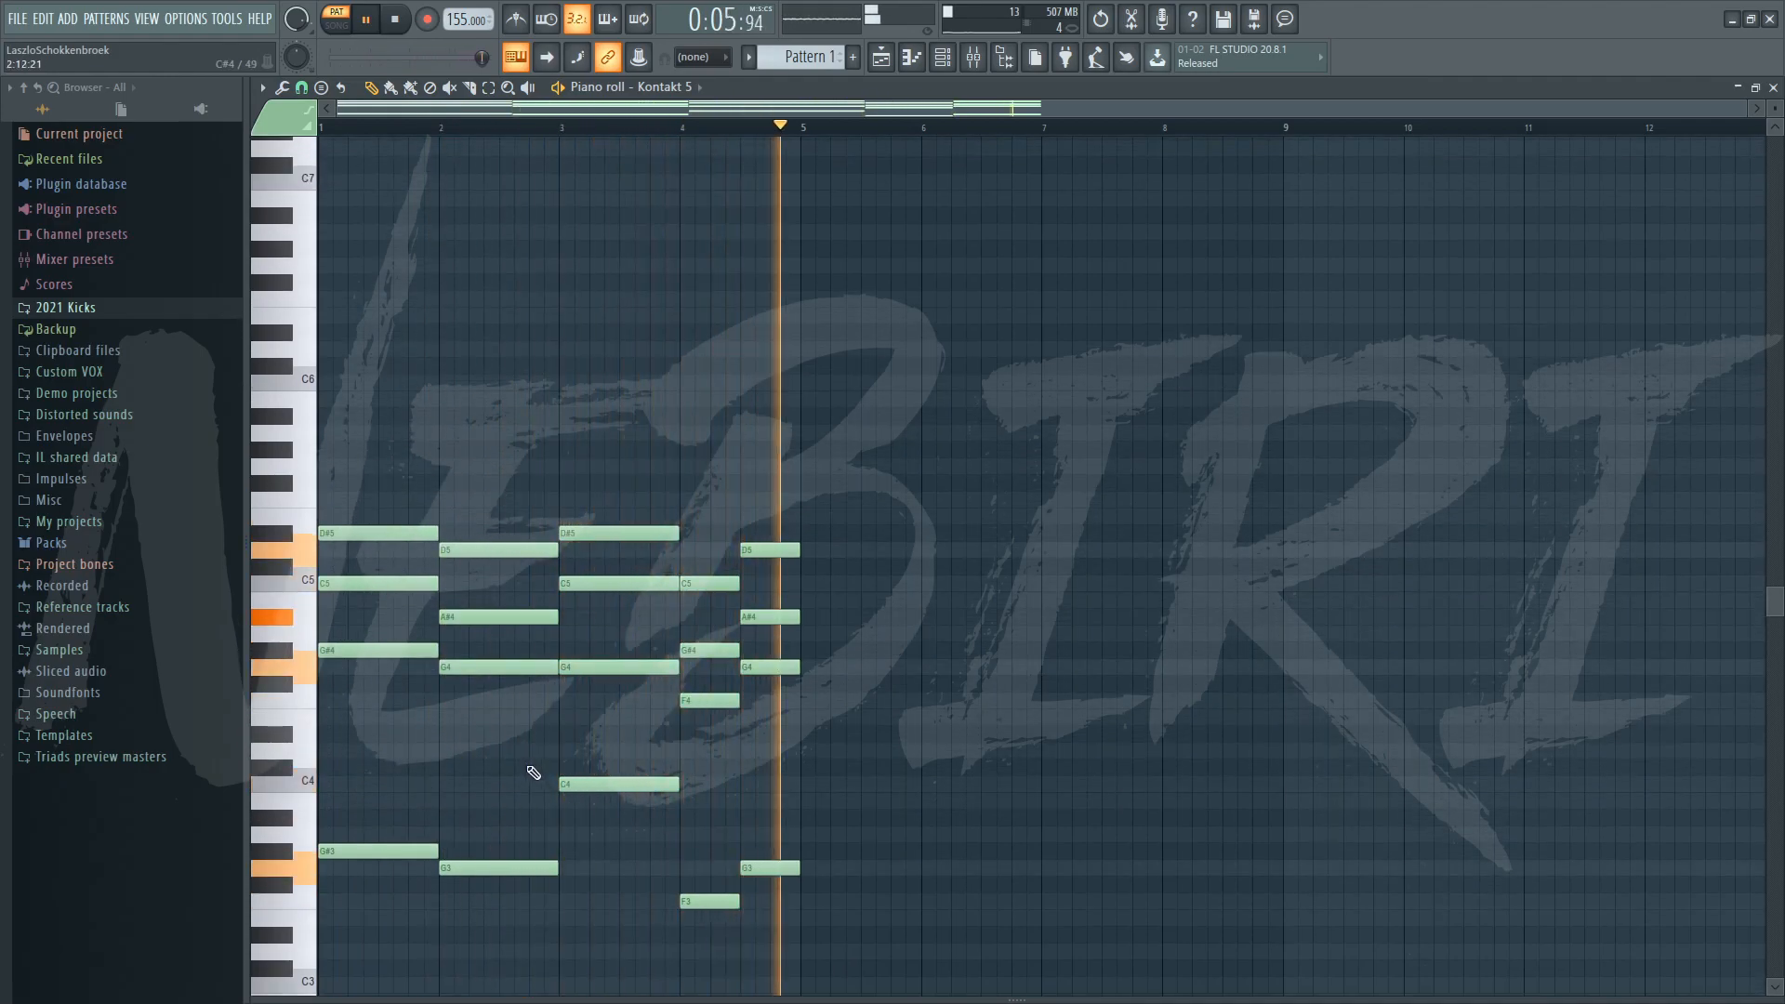
{"action": "key", "text": "space"}
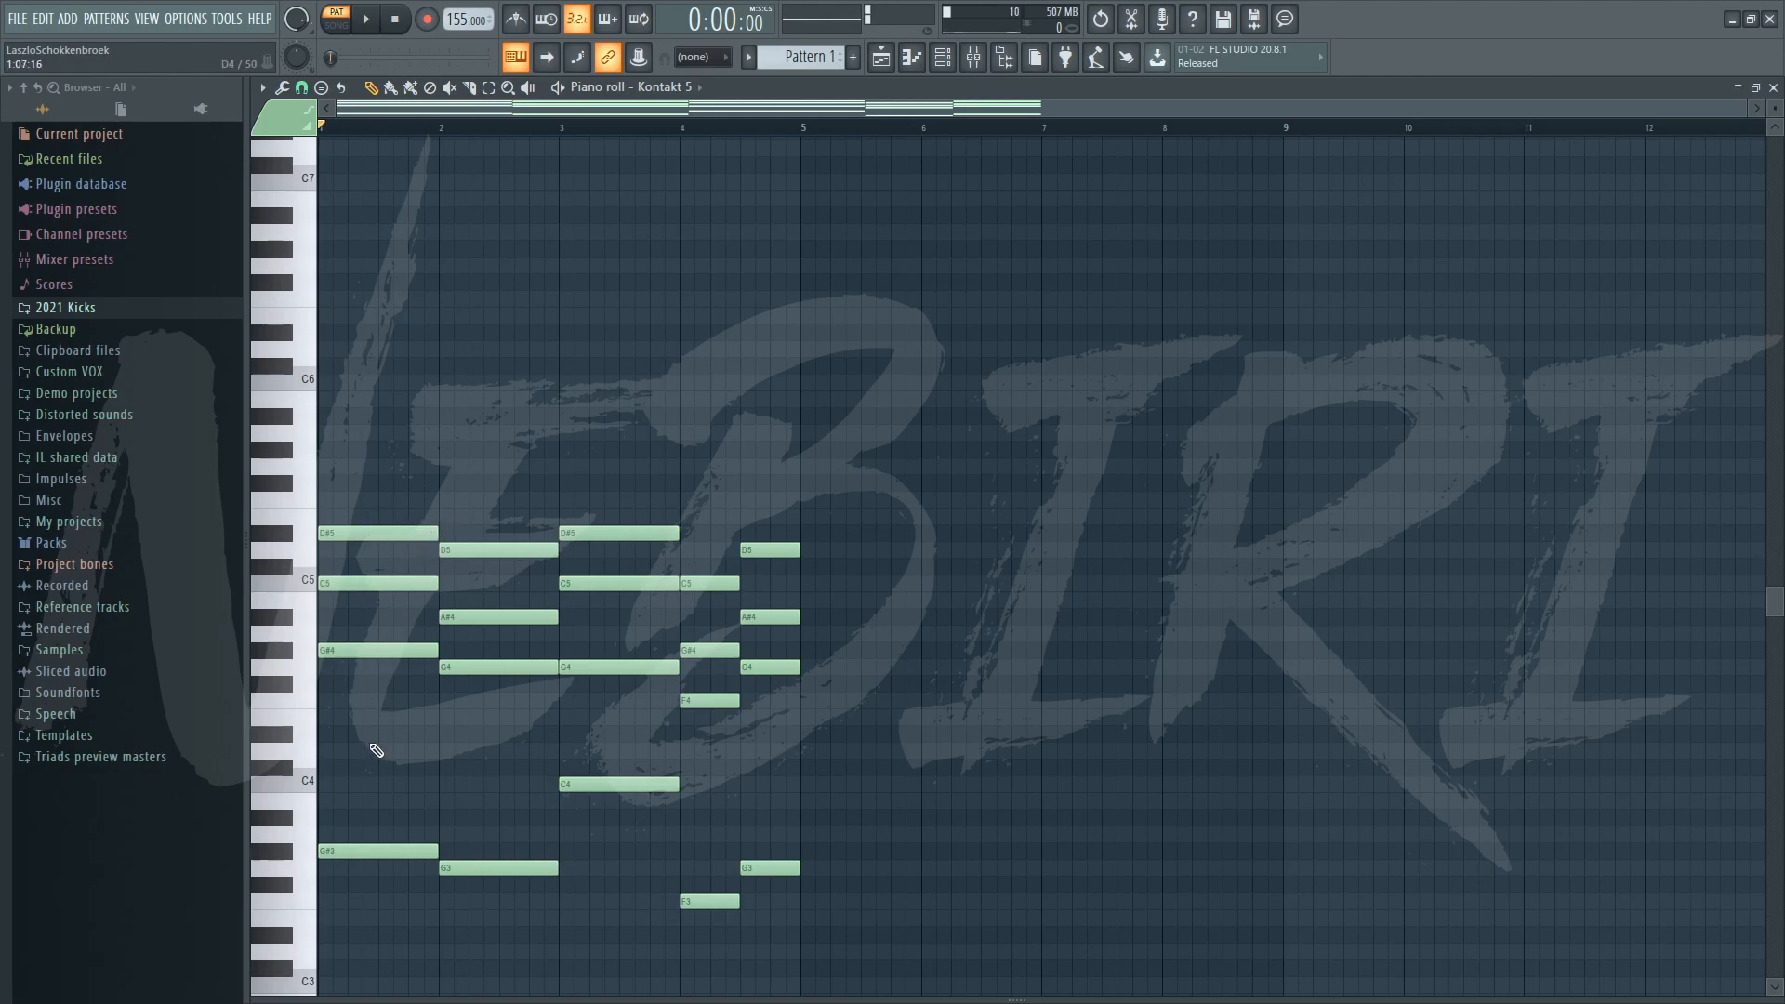
{"action": "left_click_drag", "start_coordinate": [369, 728], "coordinate": [791, 479]}
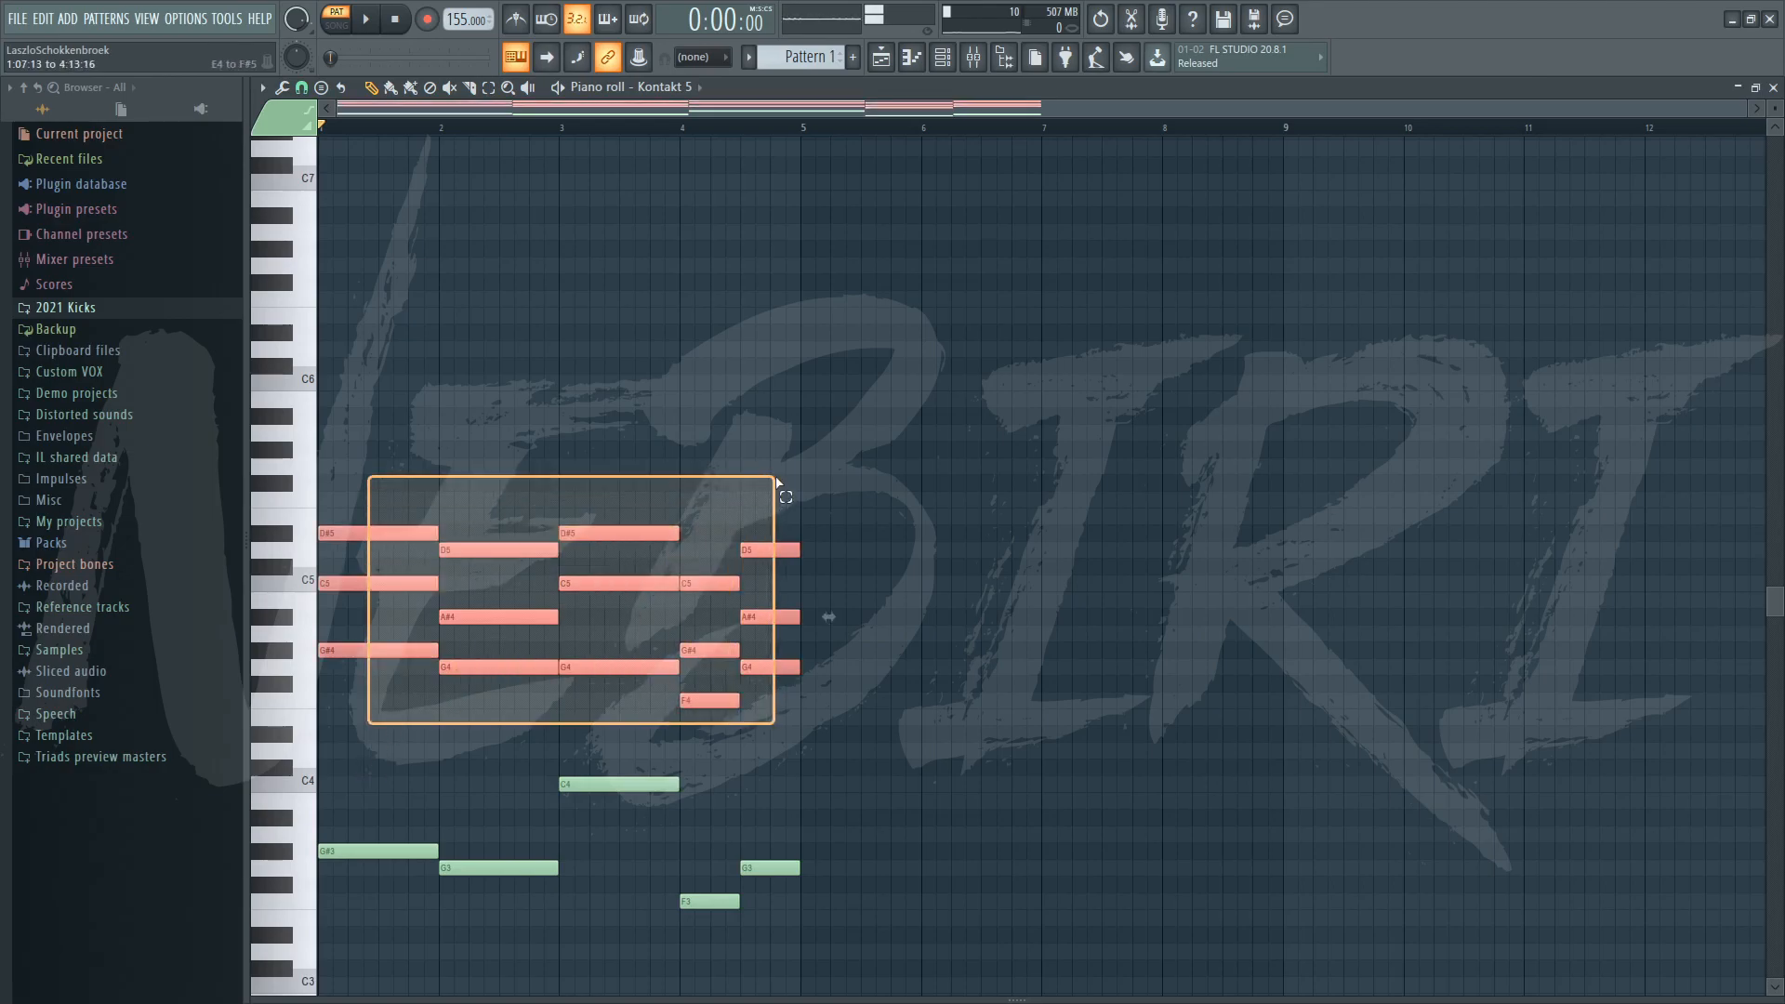
{"action": "left_click", "coordinate": [450, 763]}
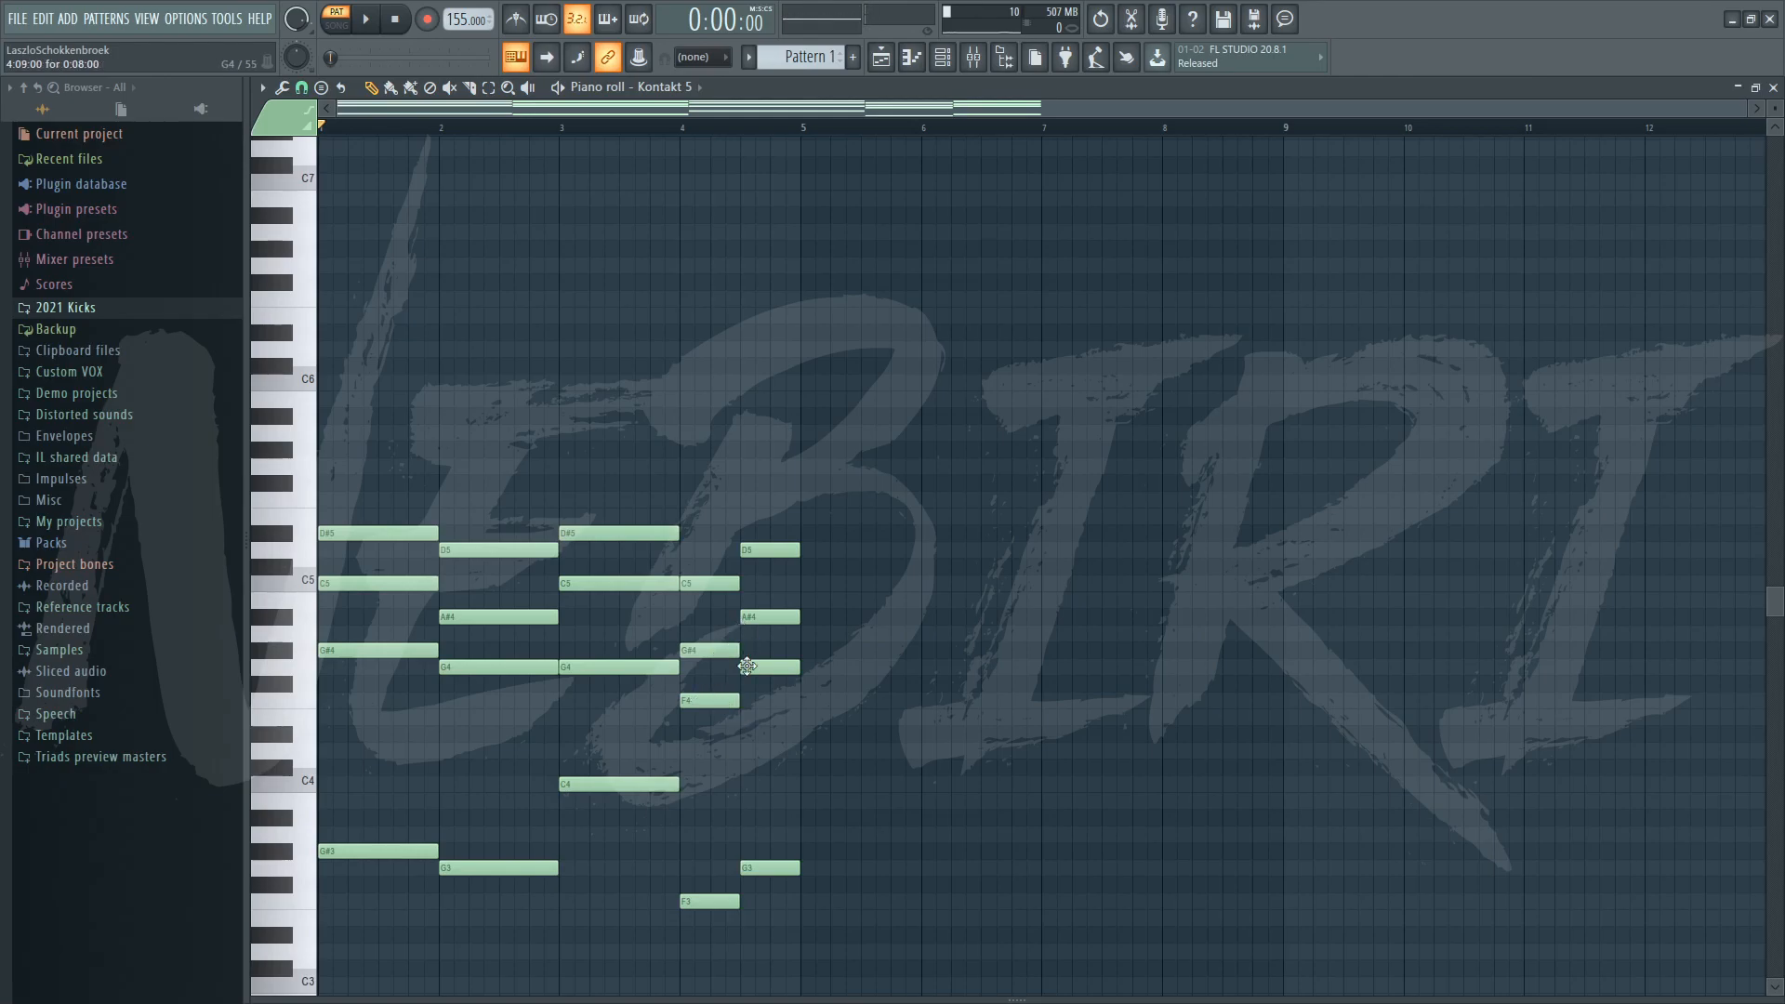
Add a D#6 melody note at the start of bar 1 and play it back over the chord.
{"action": "left_click", "coordinate": [340, 465]}
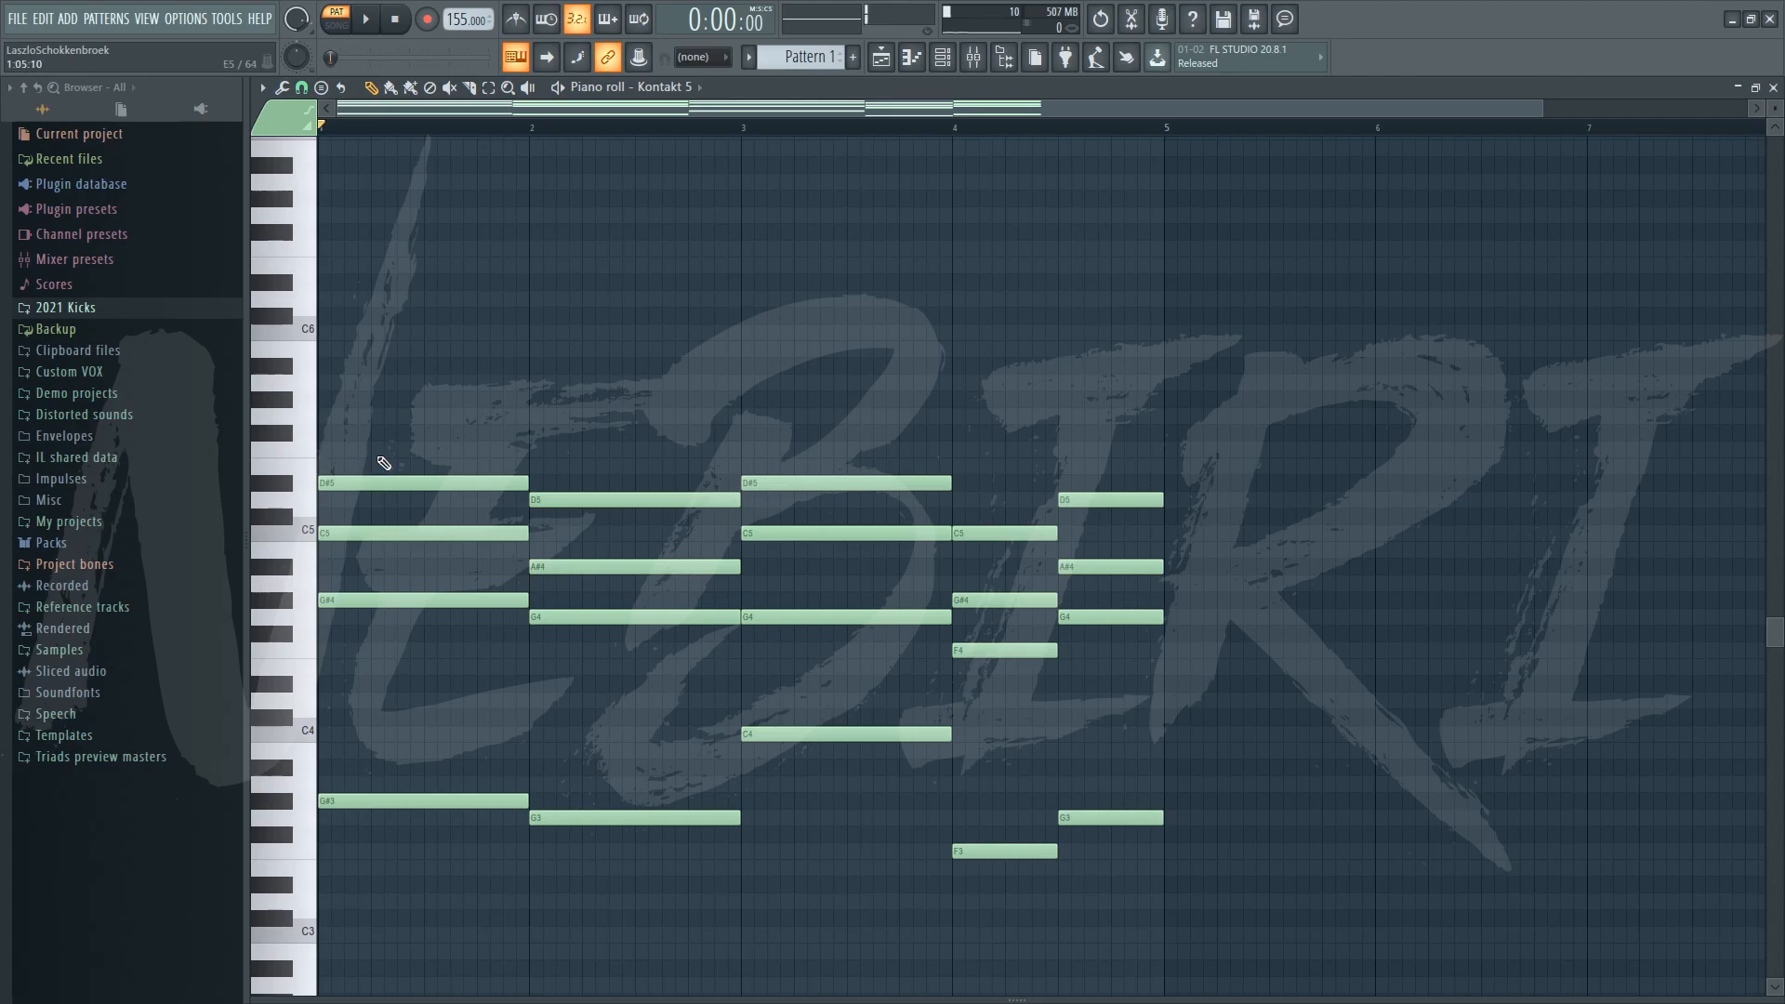
{"action": "left_click", "coordinate": [332, 283]}
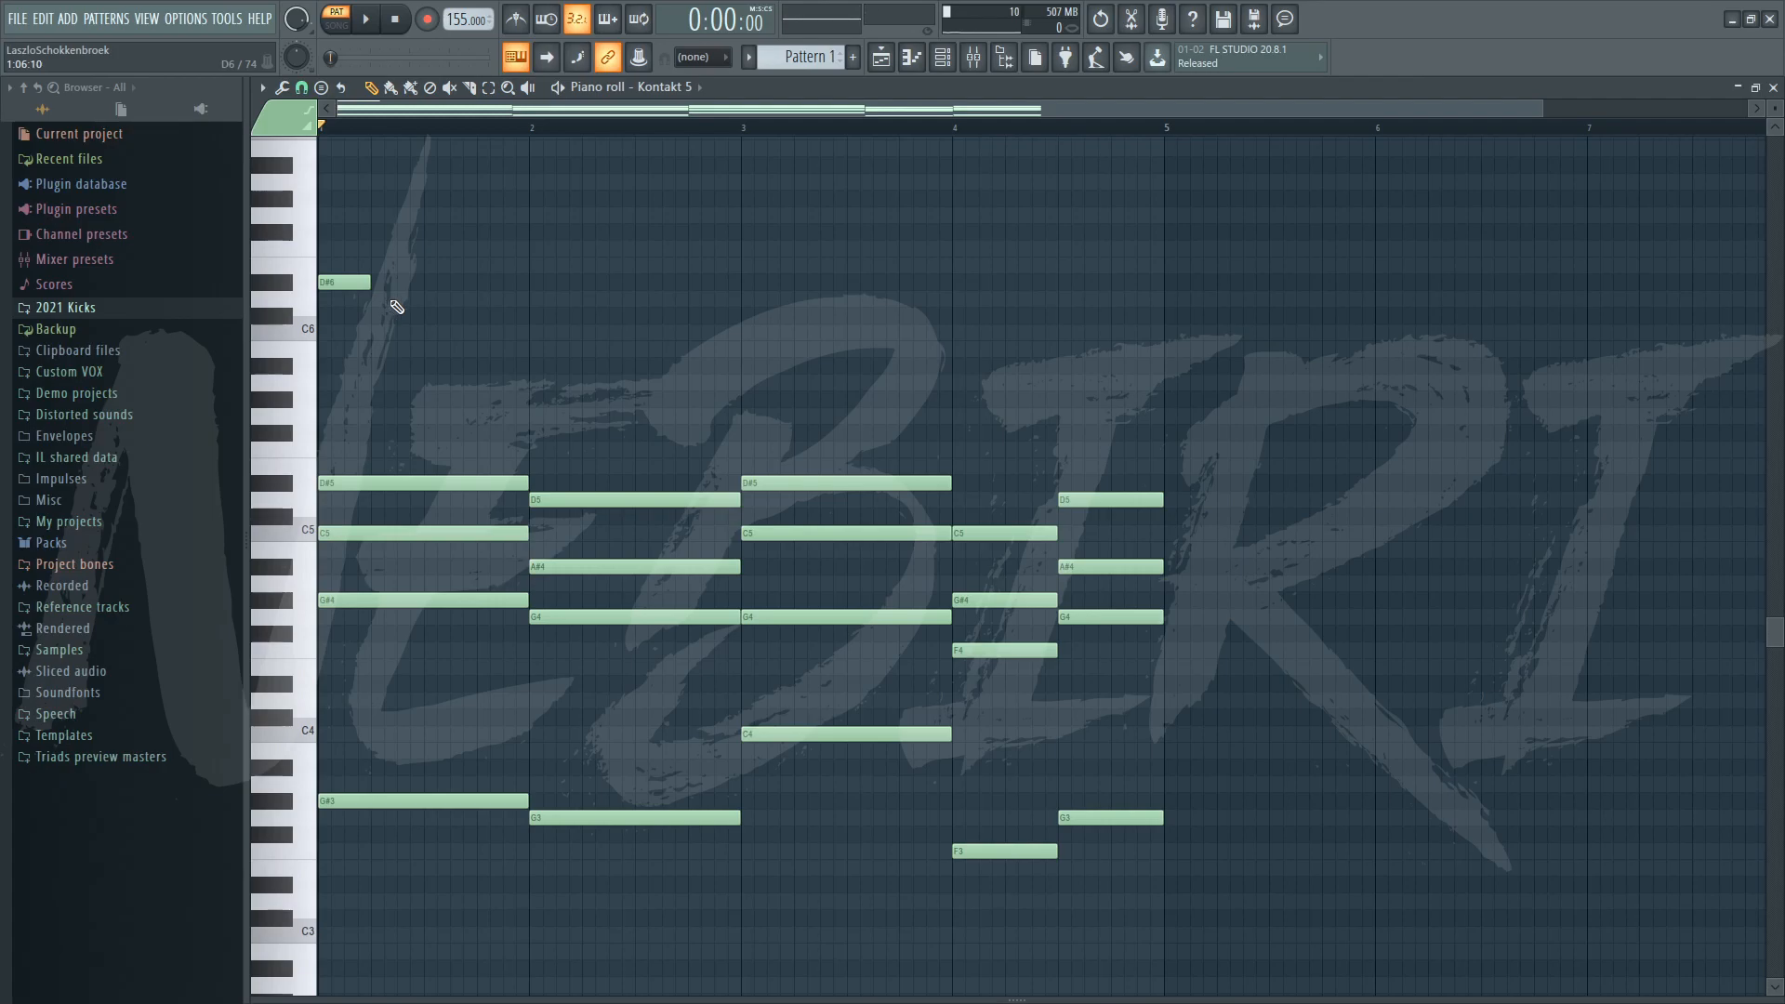
{"action": "key", "text": "space"}
{"action": "key", "text": "space"}
{"action": "key", "text": "space"}
{"action": "key", "text": "space"}
Lower the velocity of all chord and bass notes, leaving out the D#6 melody note, and play back the result.
{"action": "left_click_drag", "start_coordinate": [587, 1000], "coordinate": [595, 824]}
{"action": "left_click", "coordinate": [358, 282]}
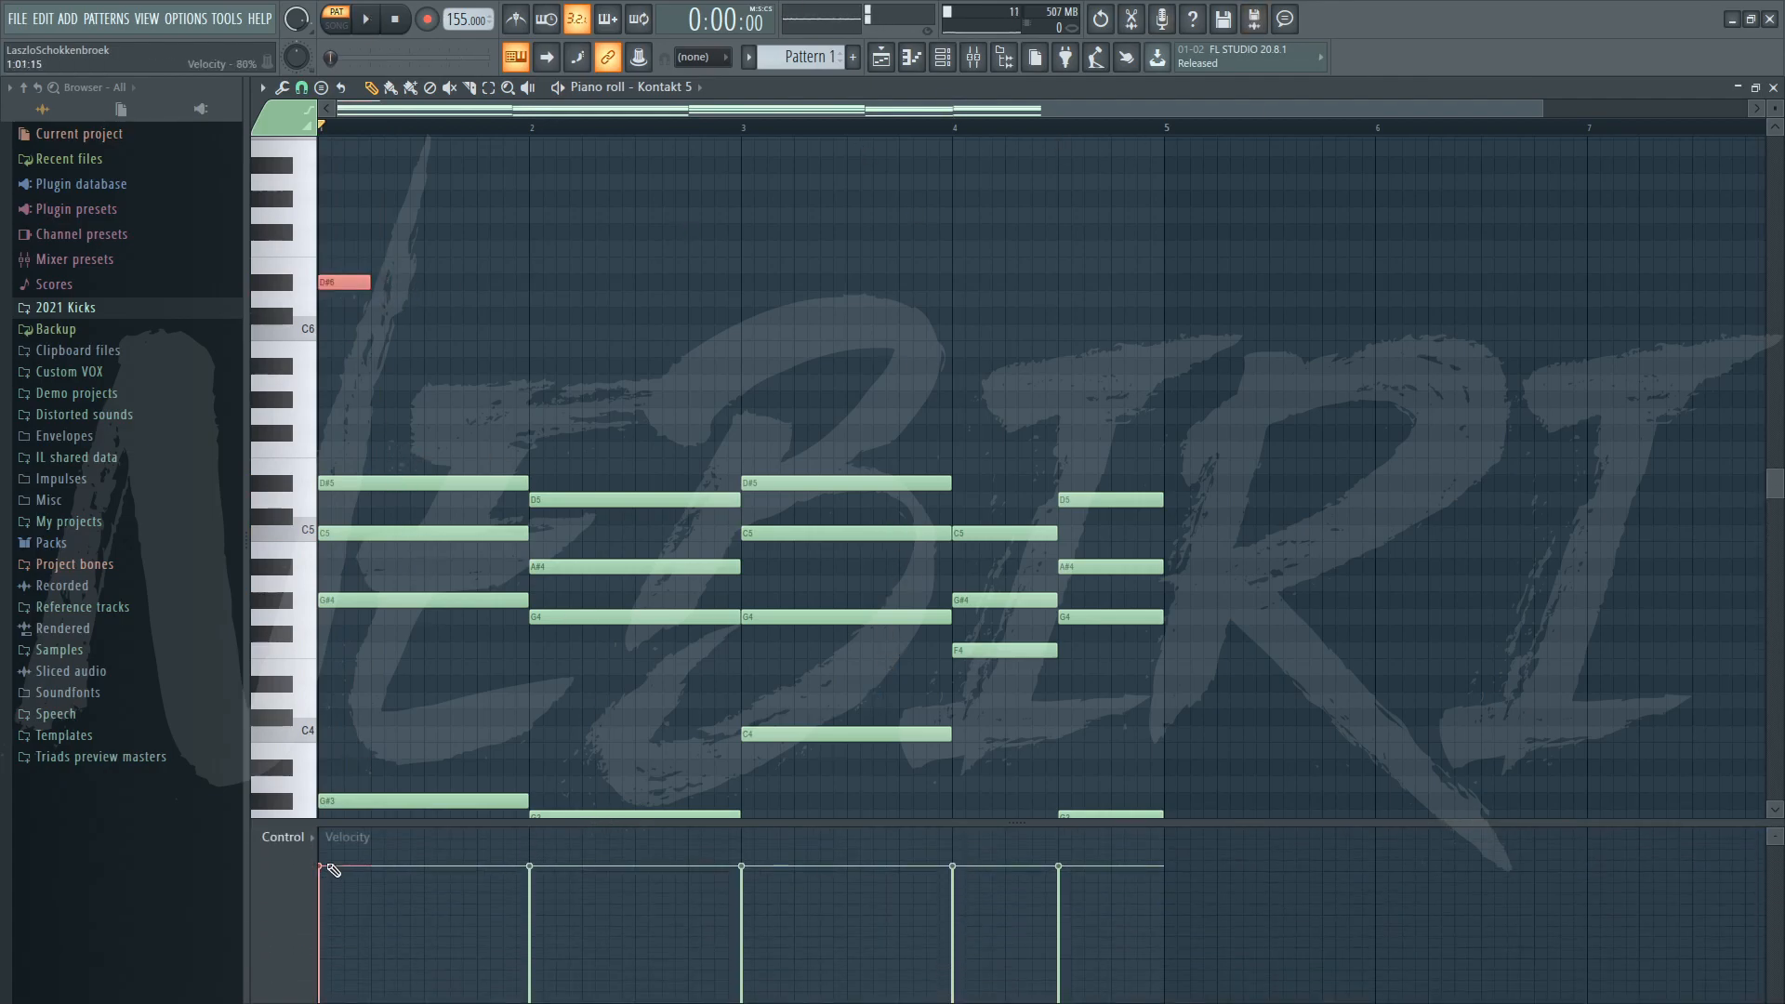
{"action": "scroll", "coordinate": [1190, 520], "scroll_direction": "down", "scroll_amount": 3}
{"action": "left_click_drag", "start_coordinate": [1235, 708], "coordinate": [386, 291]}
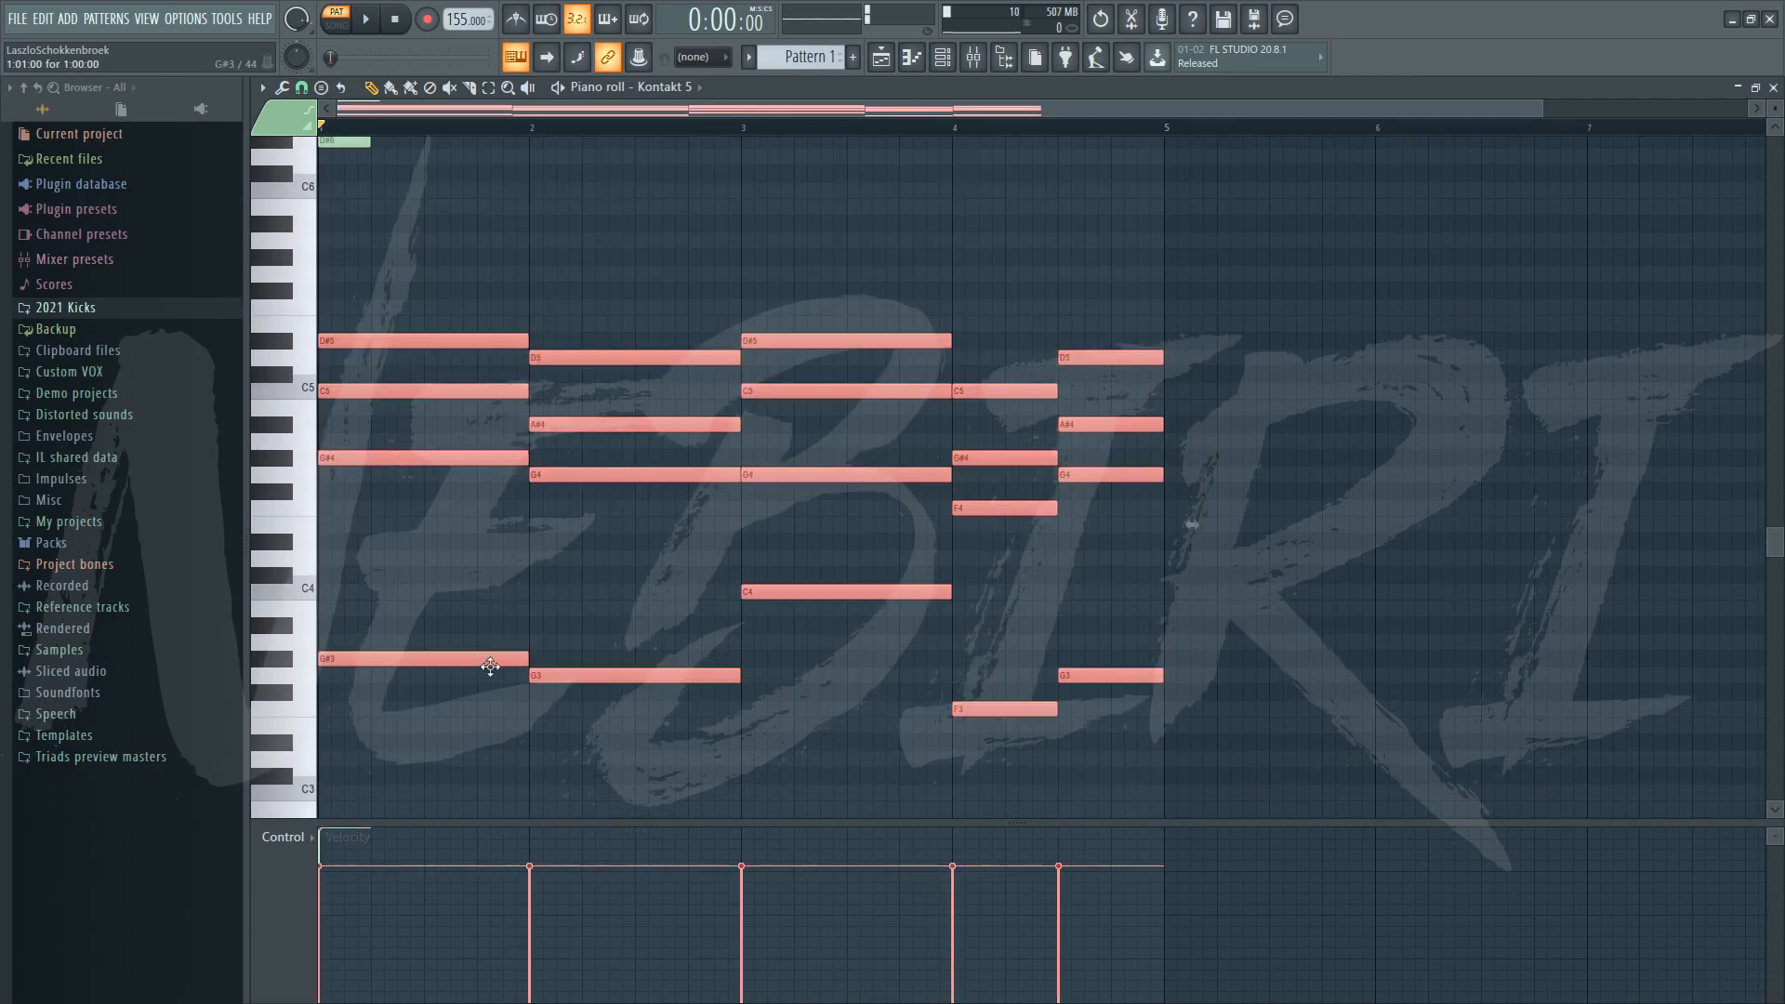
{"action": "left_click_drag", "start_coordinate": [341, 911], "coordinate": [1162, 906]}
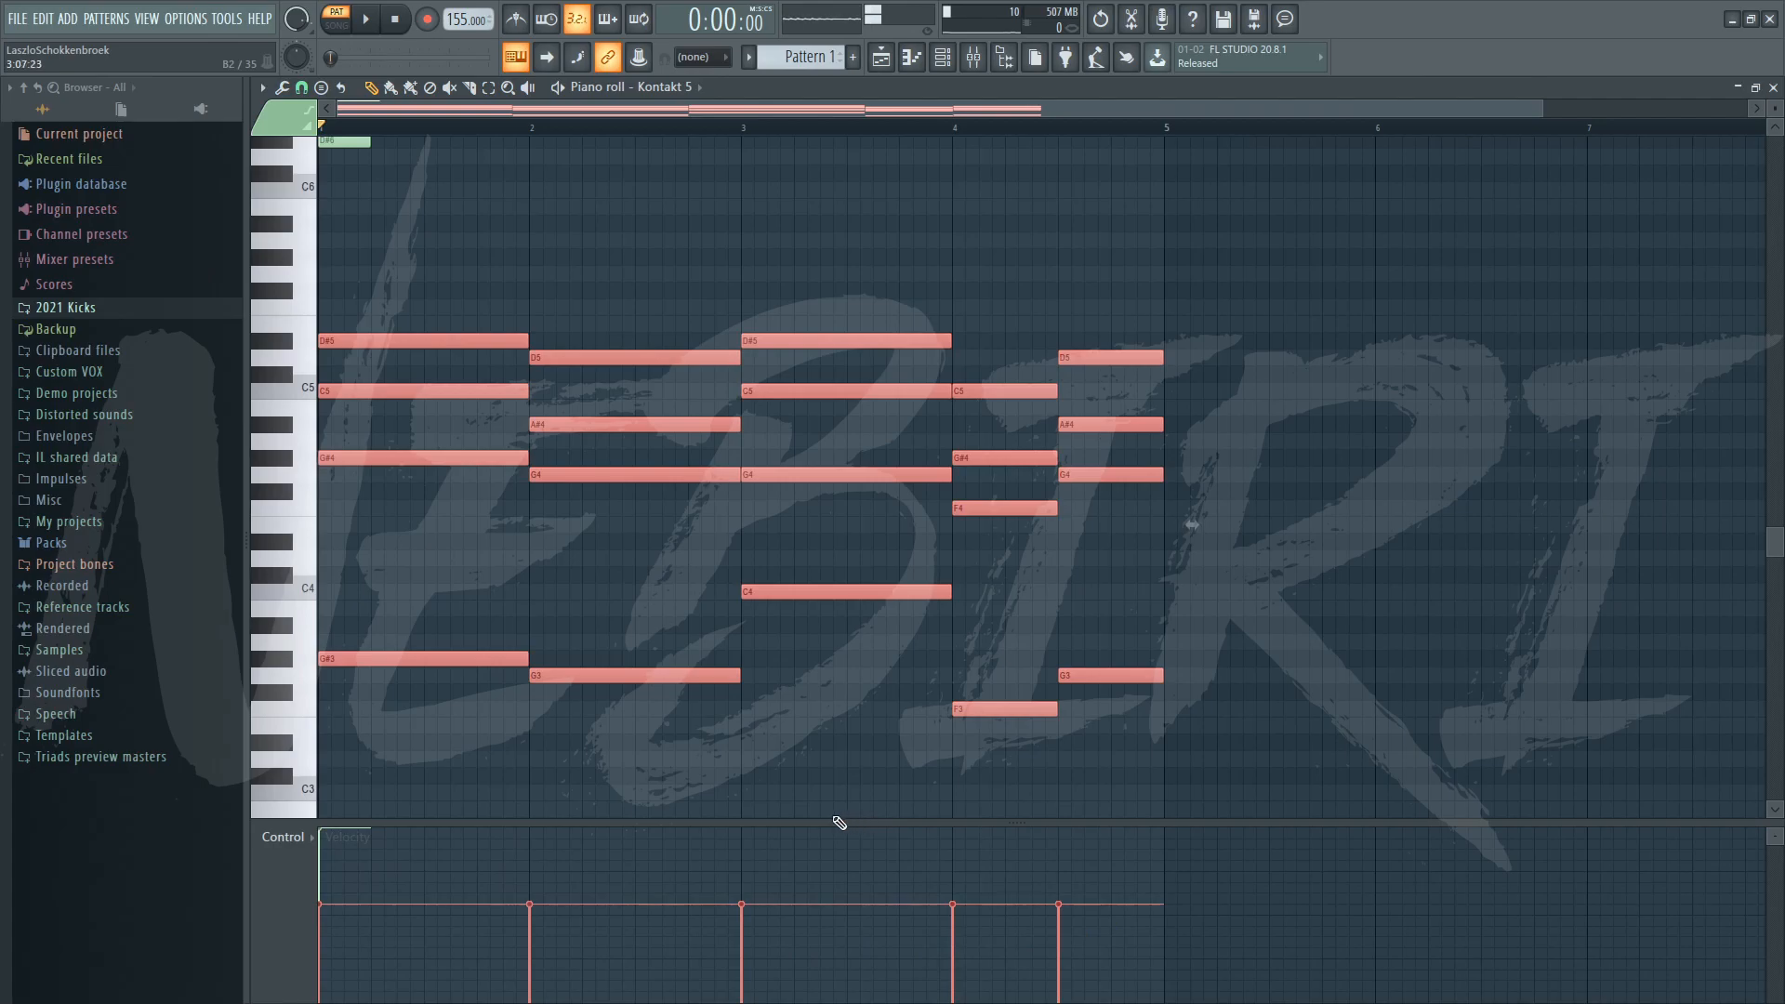
{"action": "left_click_drag", "start_coordinate": [824, 821], "coordinate": [646, 999]}
{"action": "key", "text": "space"}
{"action": "key", "text": "space"}
{"action": "scroll", "coordinate": [536, 516], "scroll_direction": "up", "scroll_amount": 3}
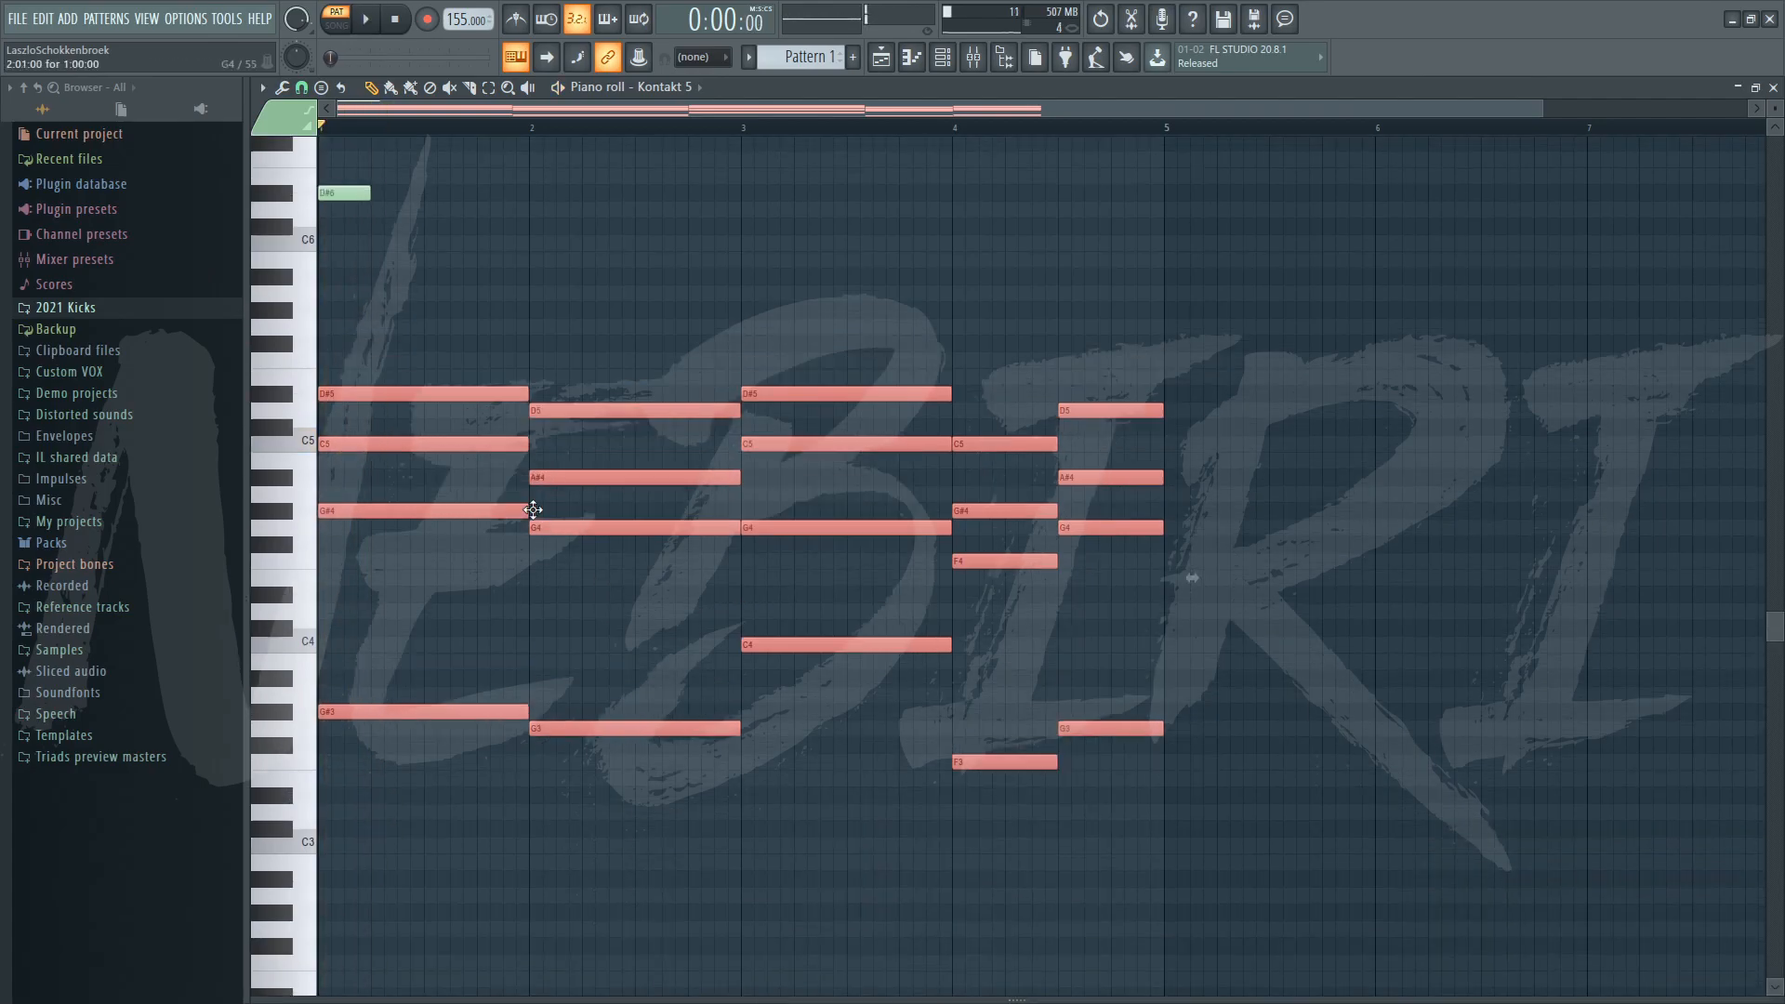
Add a G#5 melody note directly after the D#6 in bar 1 and play it back.
{"action": "left_click", "coordinate": [442, 375], "text": "ctrl"}
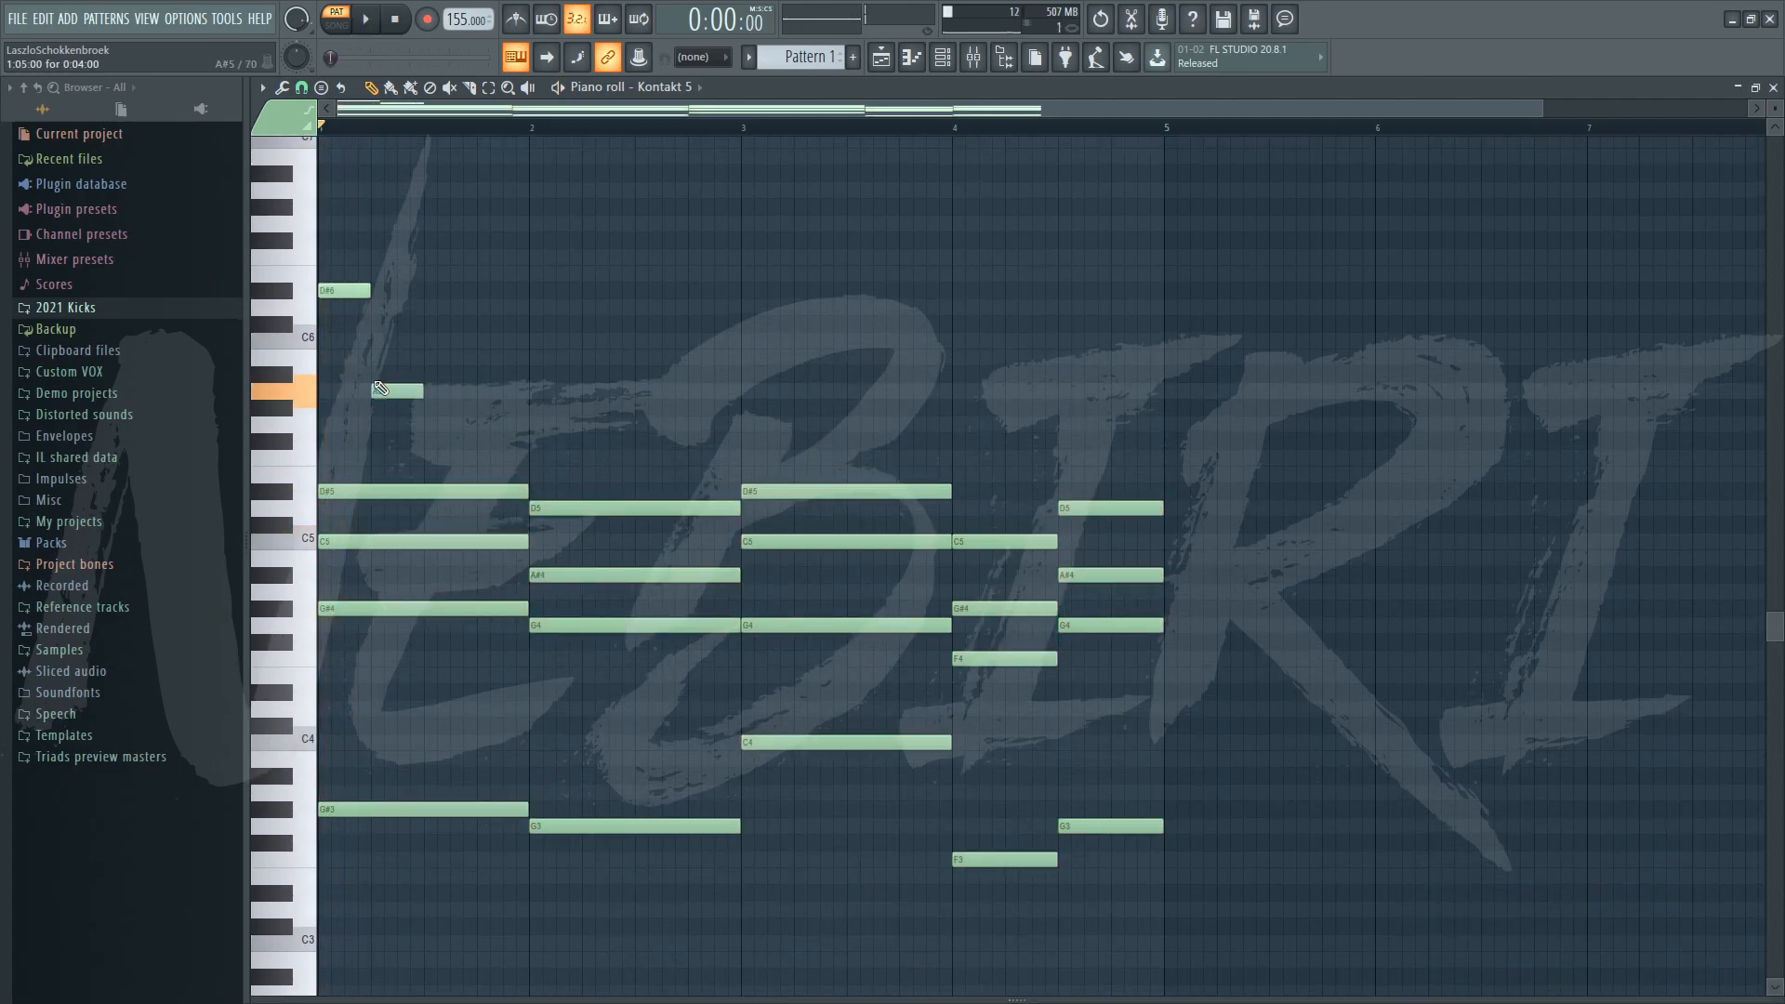
{"action": "left_click_drag", "start_coordinate": [387, 358], "coordinate": [374, 376]}
{"action": "right_click", "coordinate": [389, 375]}
{"action": "key", "text": "space"}
{"action": "left_click", "coordinate": [382, 415]}
{"action": "key", "text": "space"}
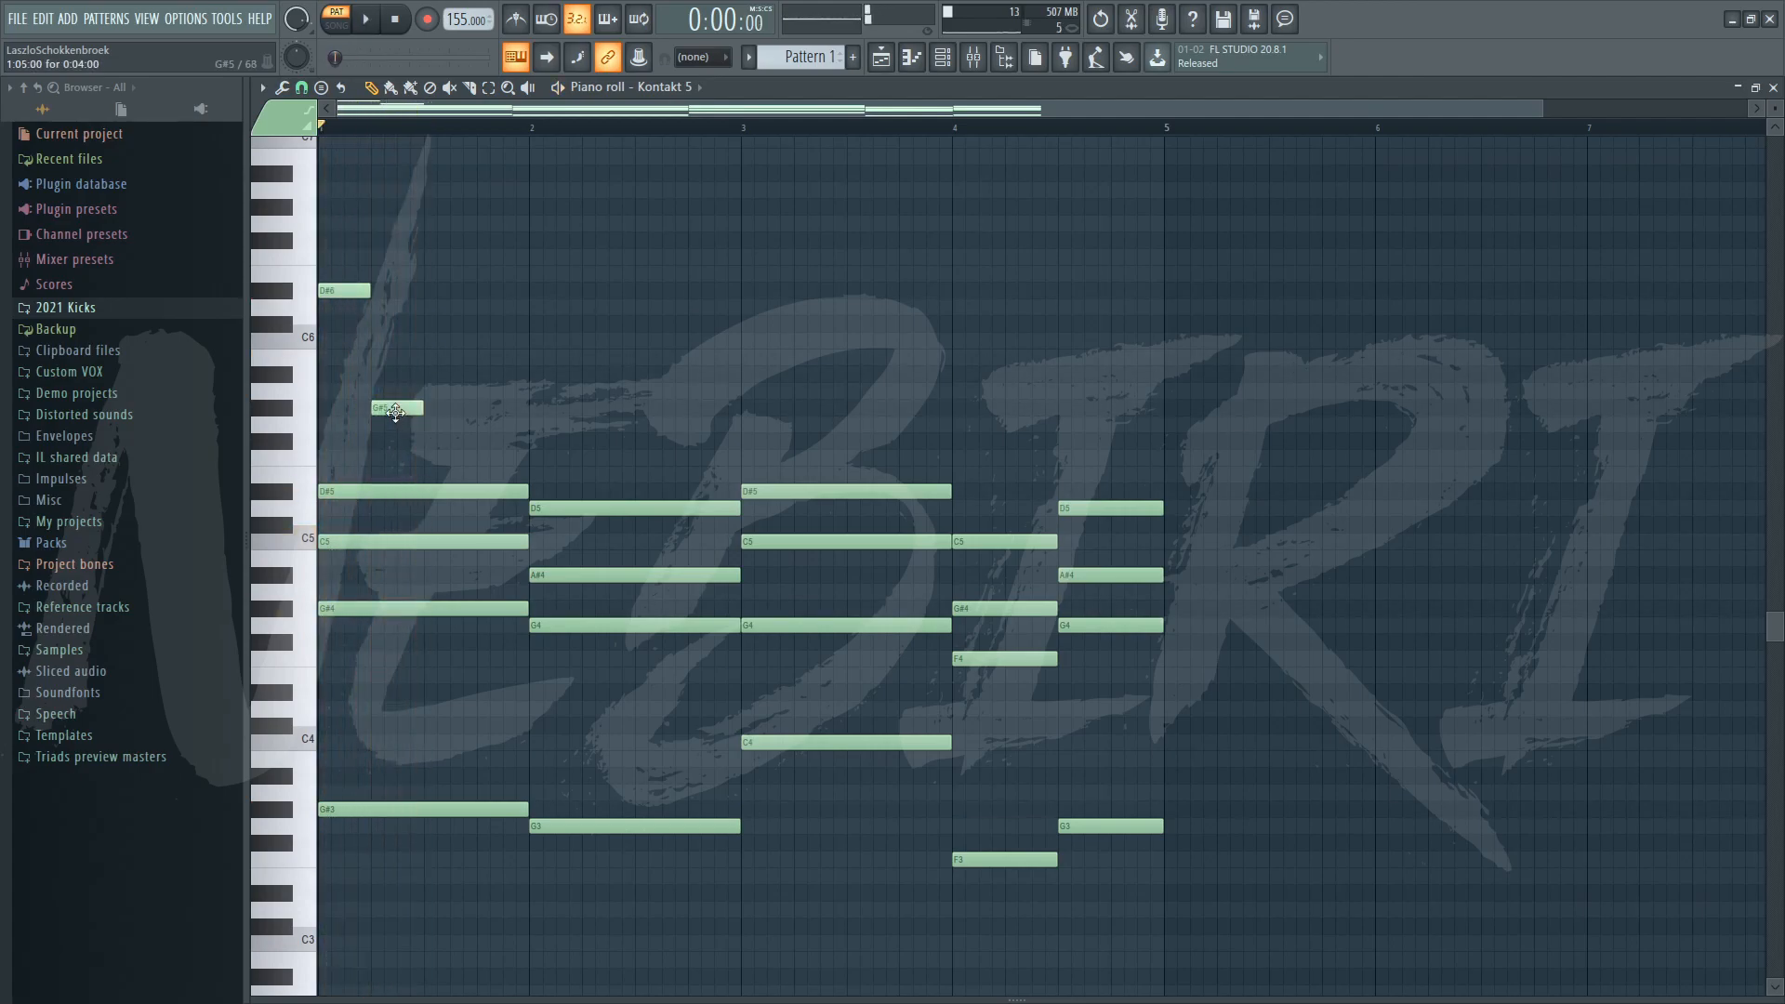
Raise the velocity of the D#6 and G#5 melody notes, play them back and clear the selection.
{"action": "left_click_drag", "start_coordinate": [407, 431], "coordinate": [320, 216]}
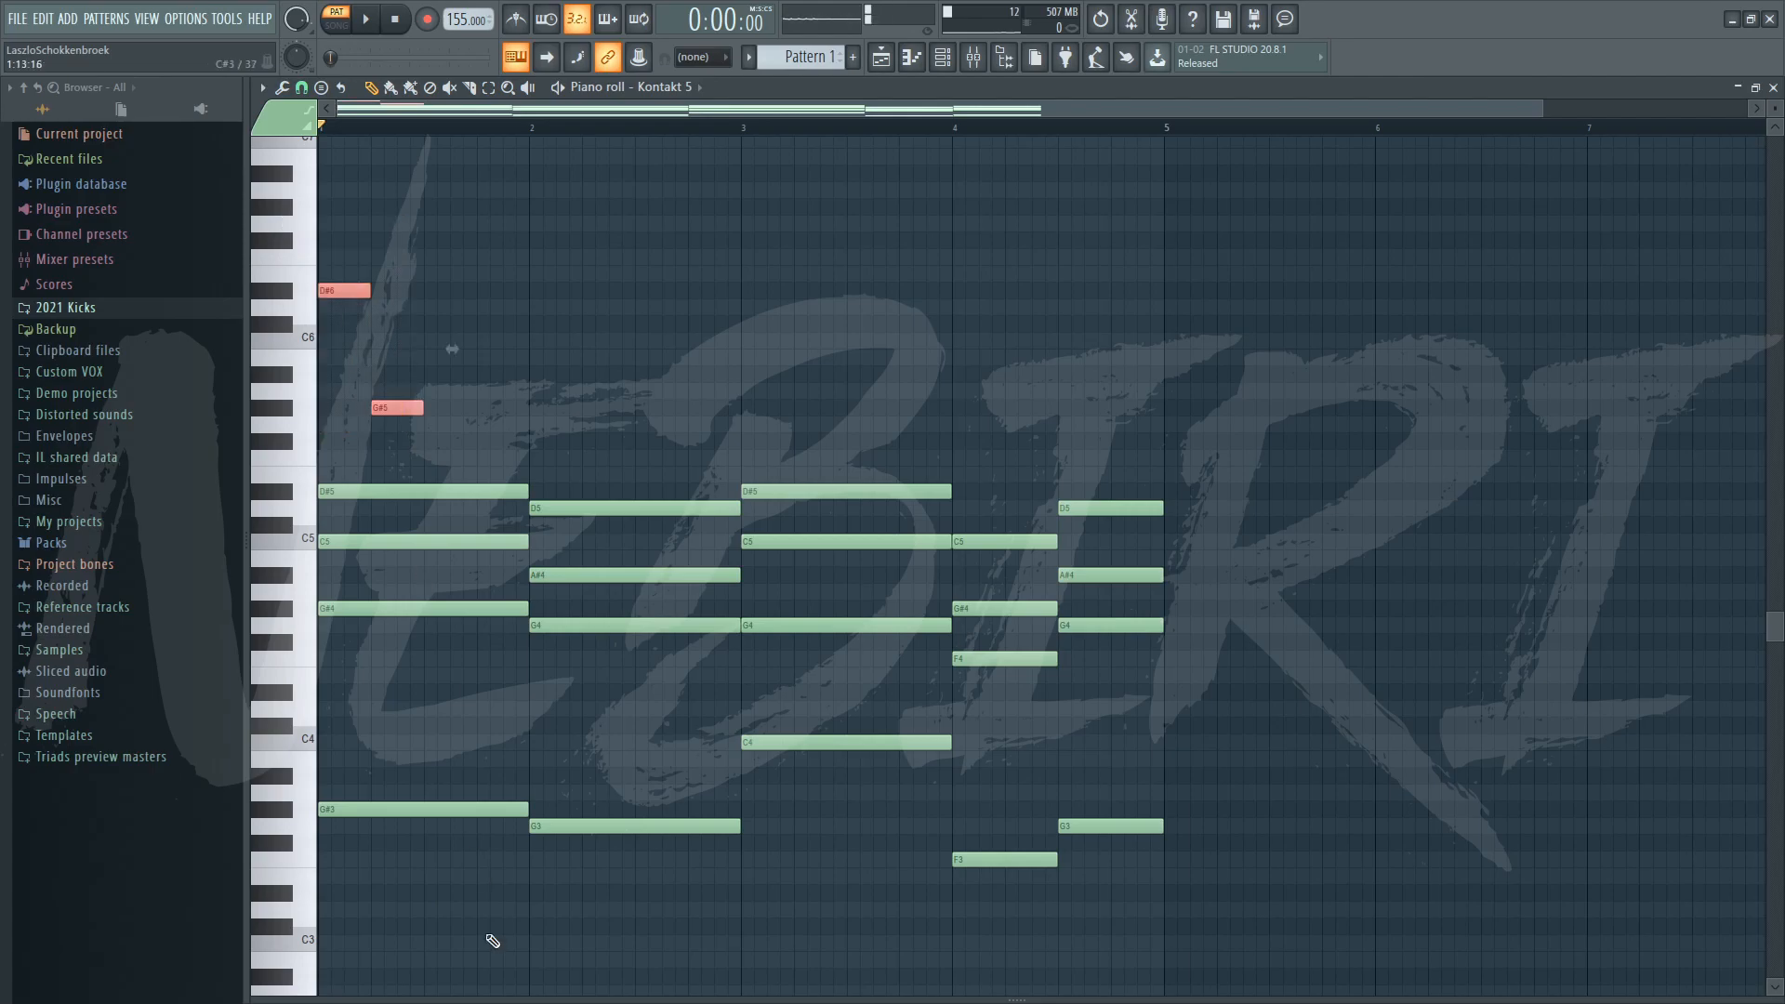
{"action": "left_click_drag", "start_coordinate": [478, 999], "coordinate": [475, 764]}
{"action": "left_click_drag", "start_coordinate": [327, 833], "coordinate": [395, 826]}
{"action": "key", "text": "space"}
{"action": "key", "text": "space"}
{"action": "left_click_drag", "start_coordinate": [522, 763], "coordinate": [522, 999]}
{"action": "key", "text": "ctrl+d"}
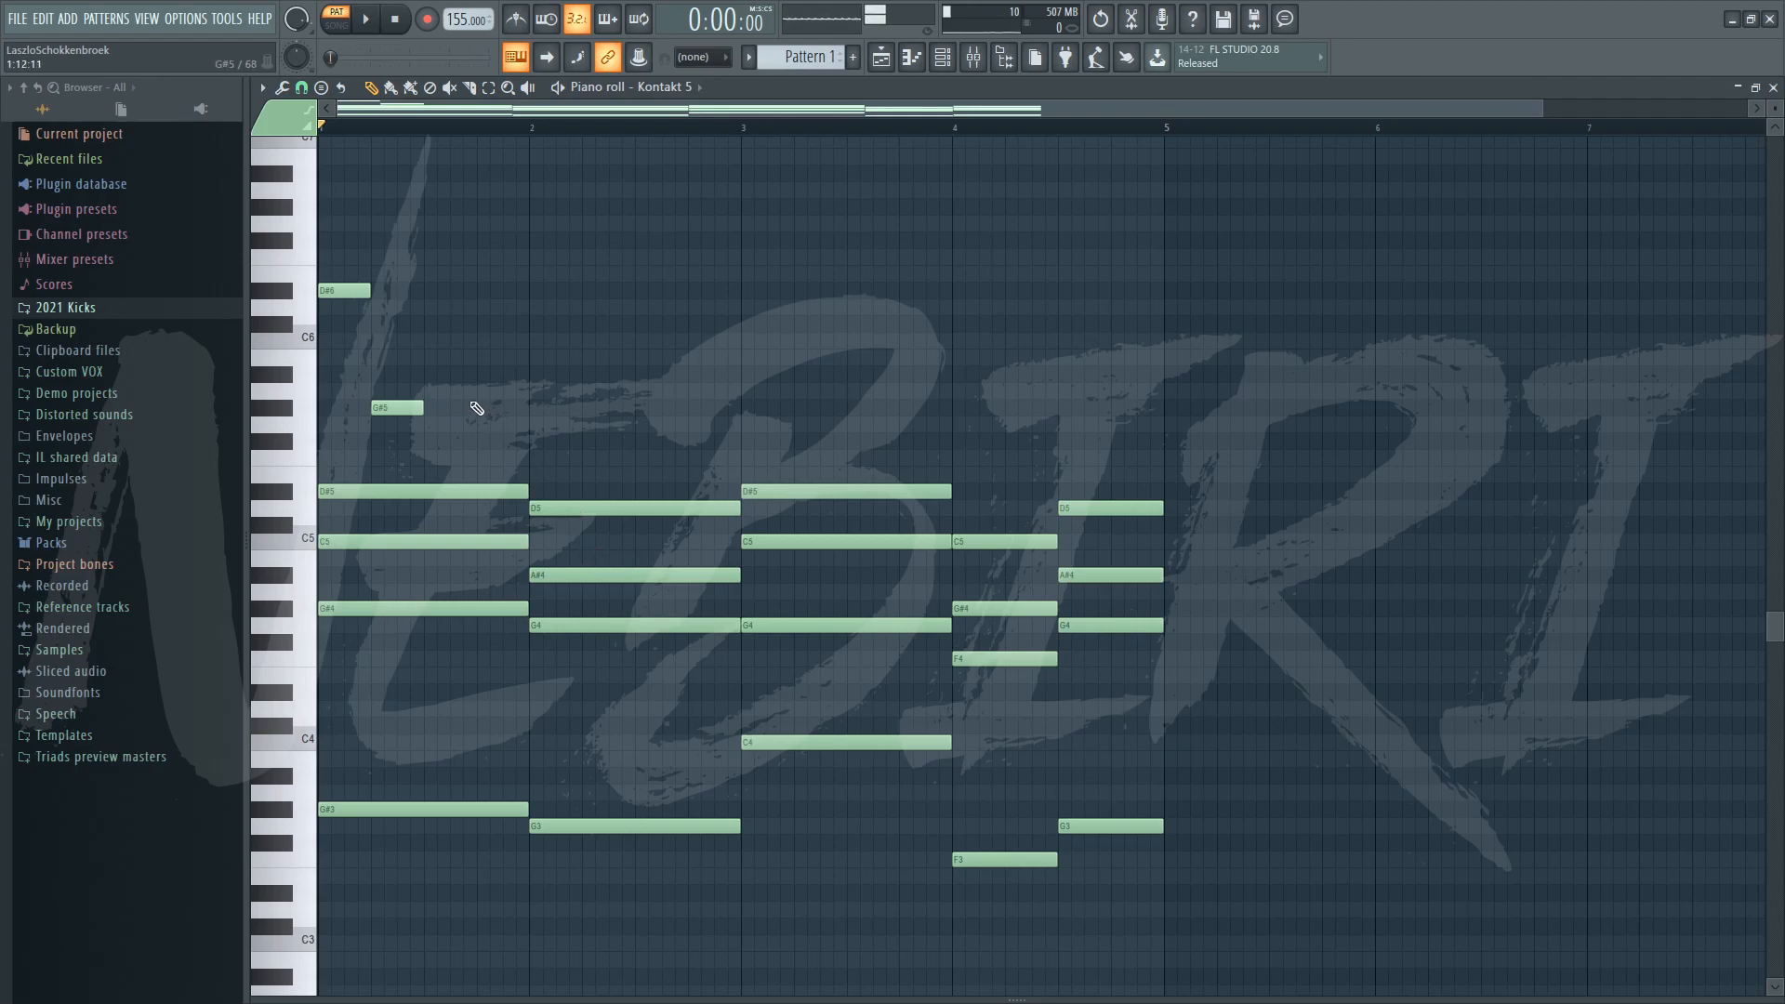
Add two-step melody notes G#5, D#6 and G#5 at steps 11, 13 and 15 of bar 1, and play back.
{"action": "key", "text": "space"}
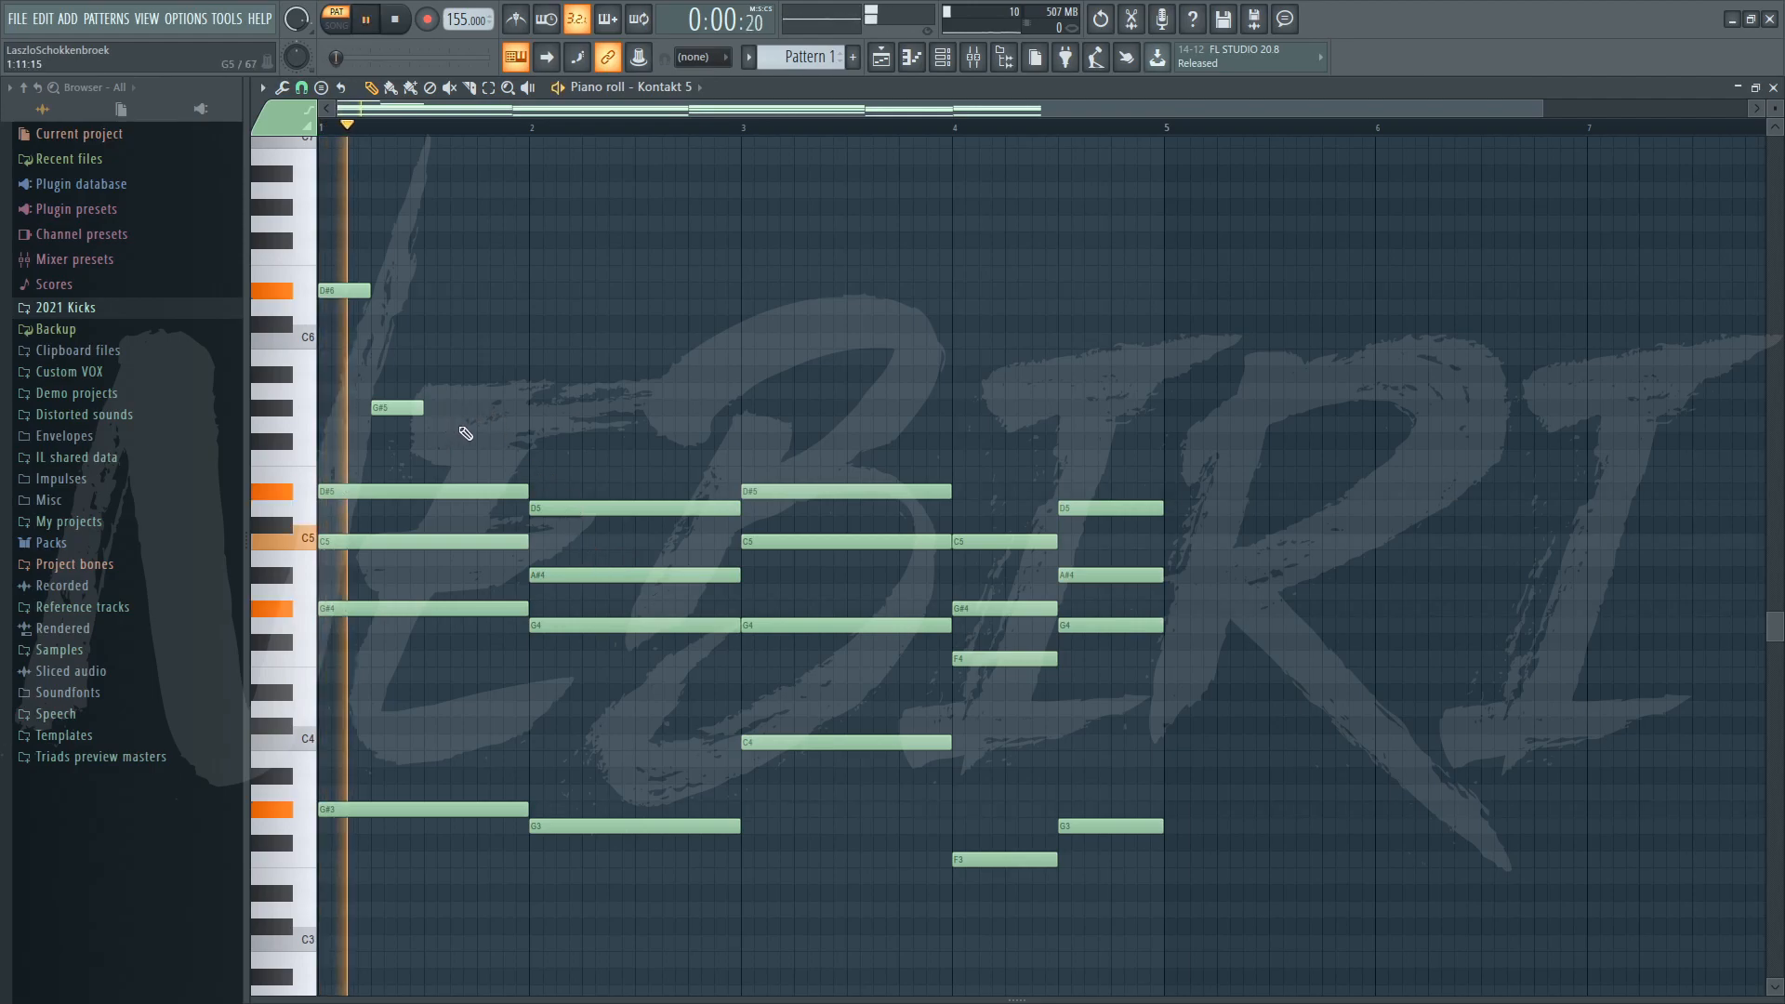
{"action": "key", "text": "space"}
{"action": "key", "text": "space"}
{"action": "left_click", "coordinate": [474, 409]}
{"action": "key", "text": "space"}
{"action": "left_click_drag", "start_coordinate": [485, 406], "coordinate": [459, 407]}
{"action": "left_click", "coordinate": [507, 407]}
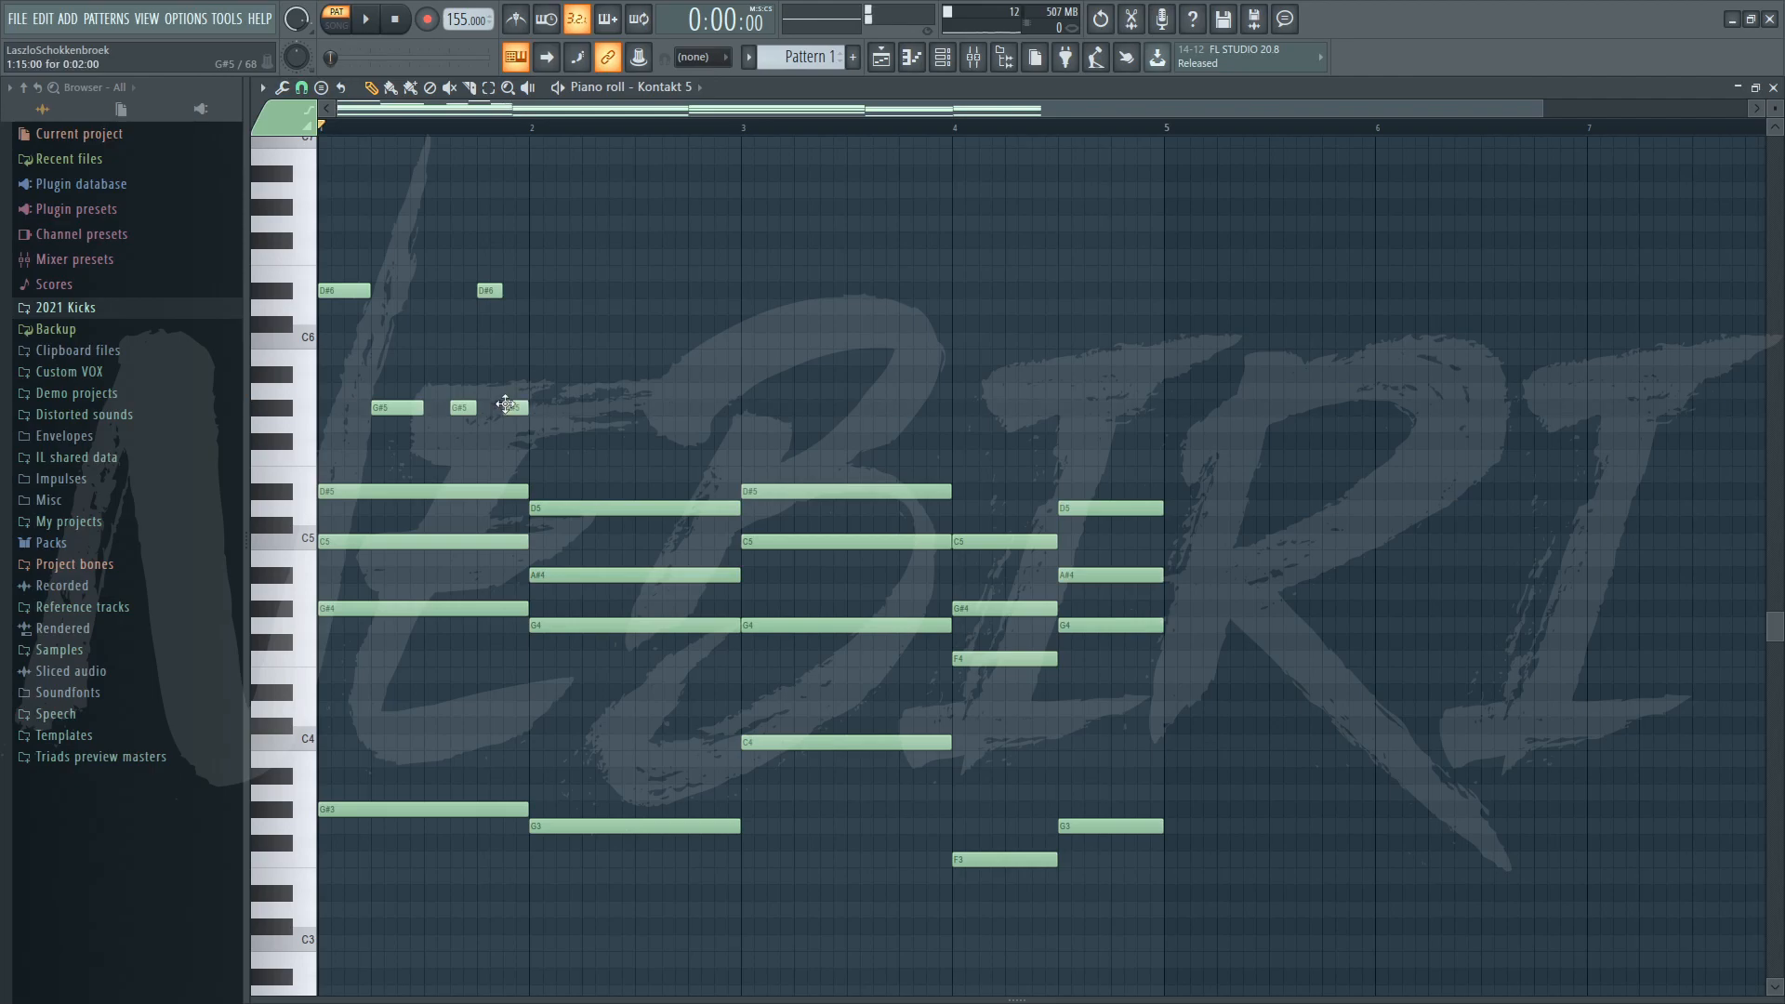
{"action": "key", "text": "space"}
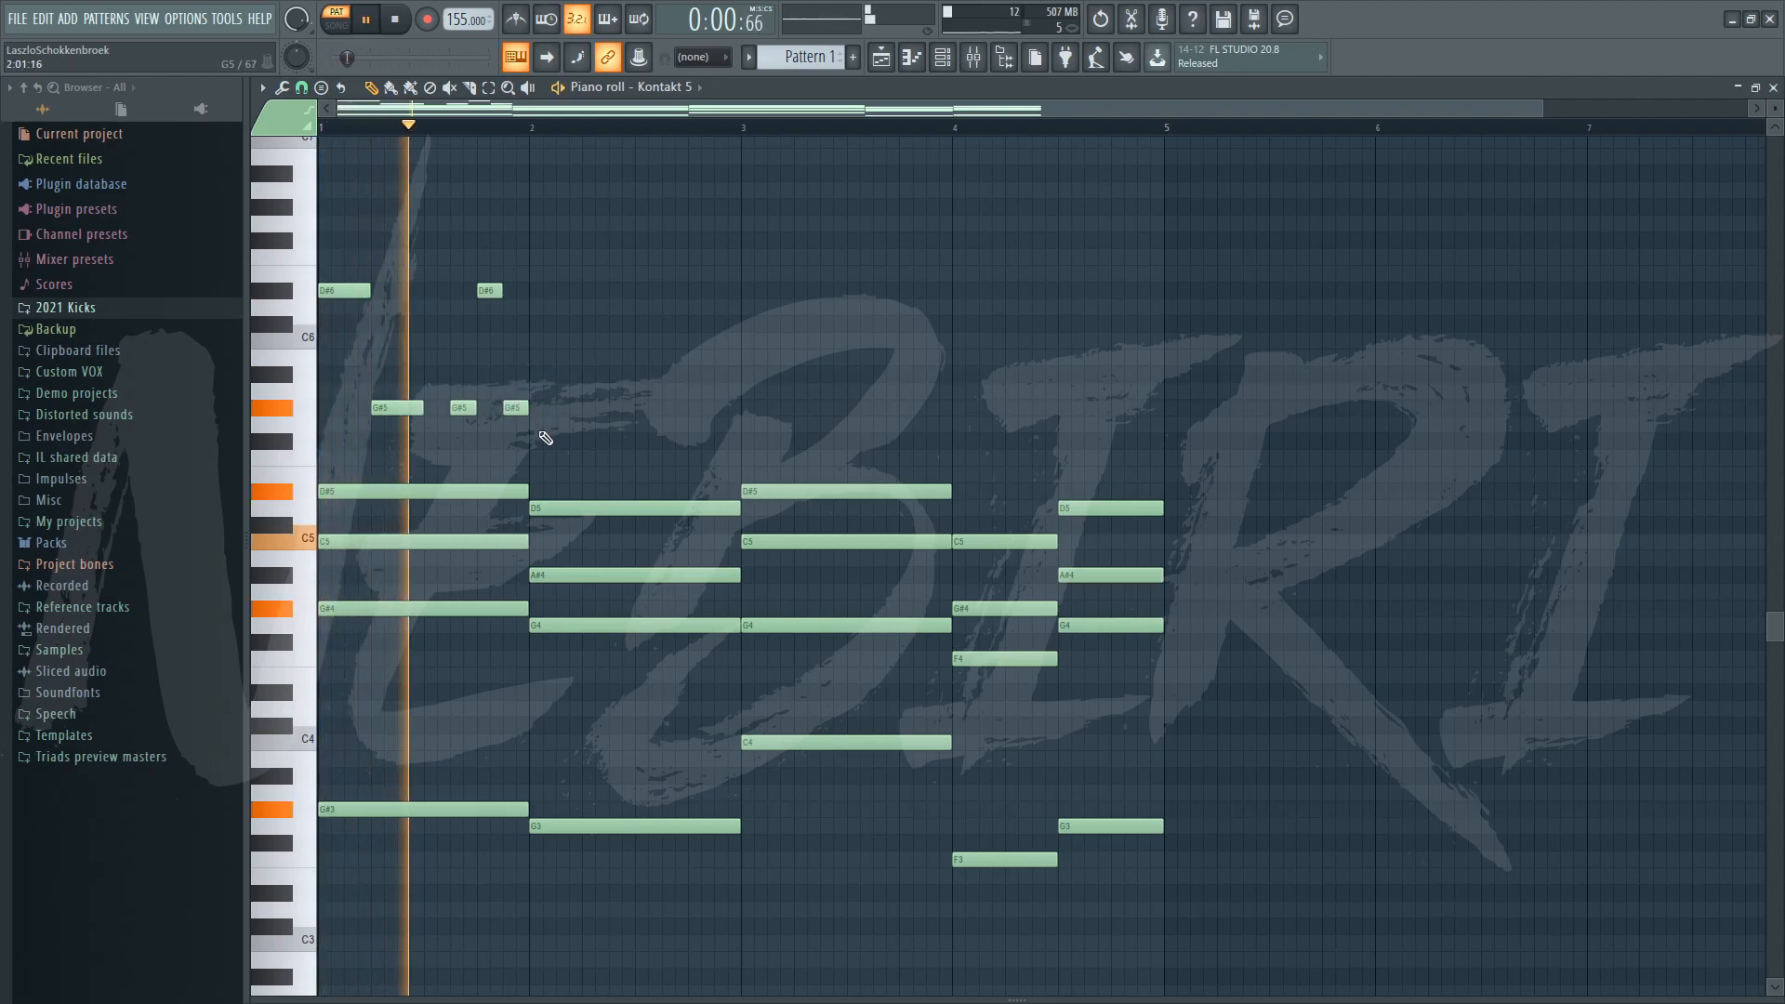
{"action": "key", "text": "space"}
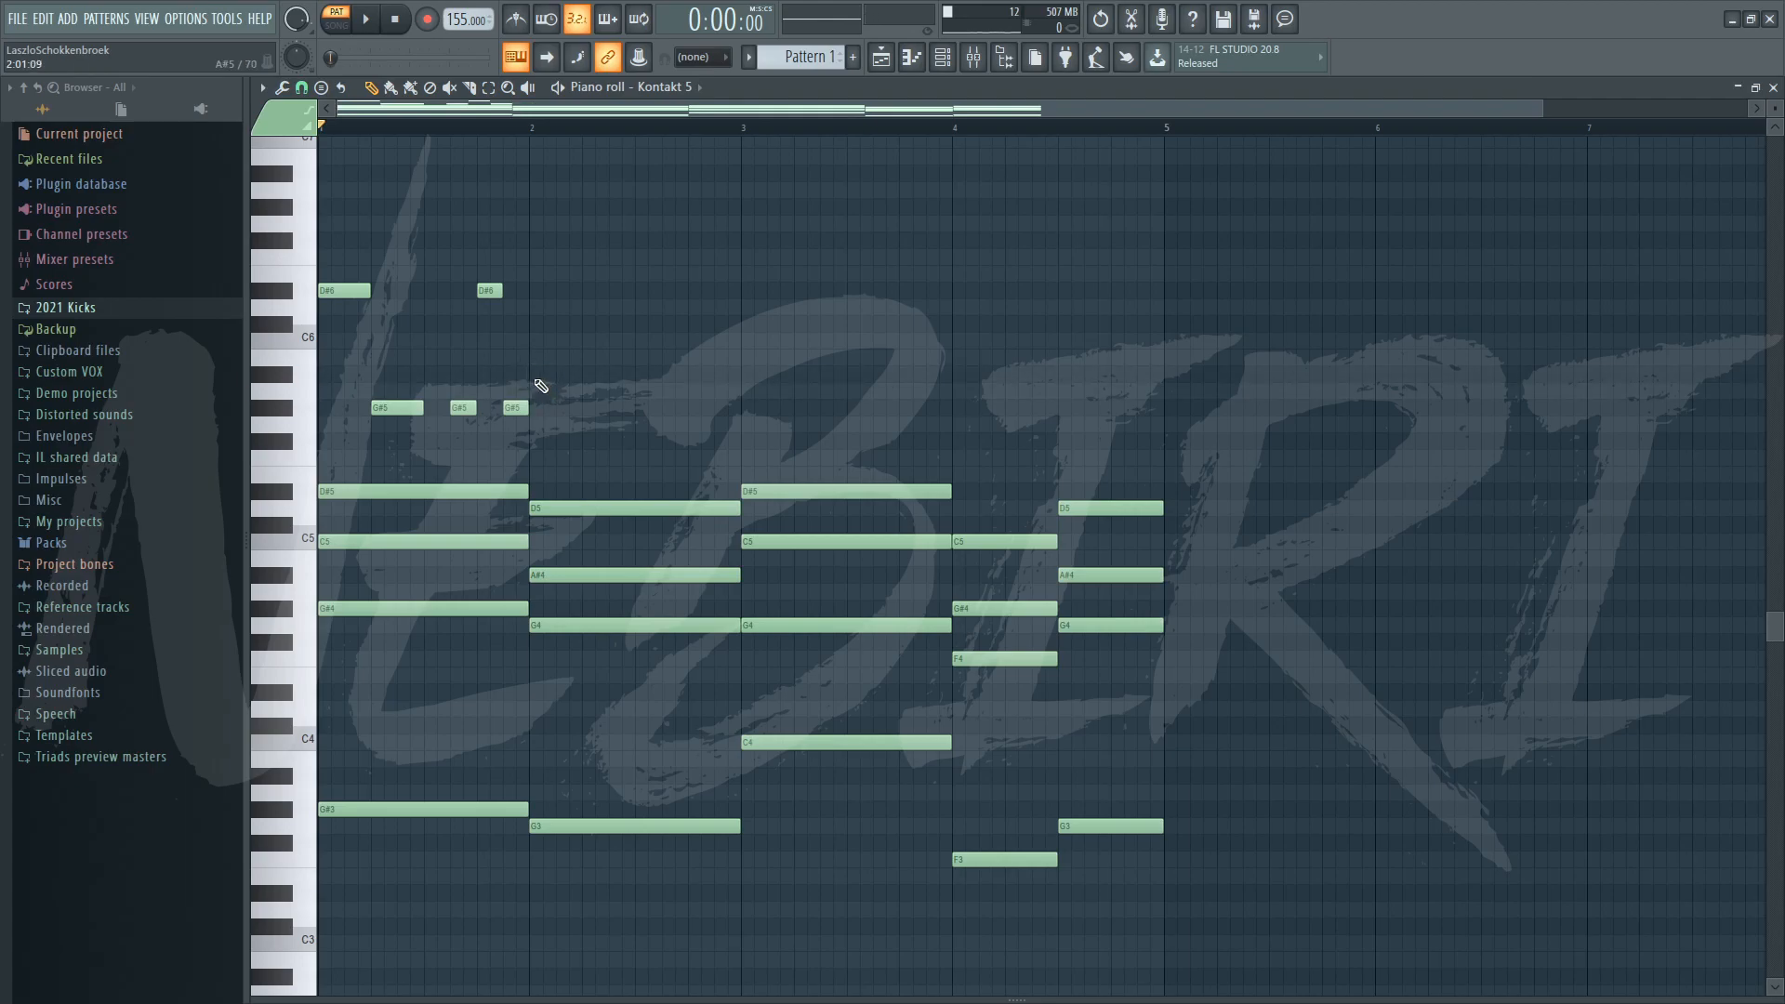
Add a four-step D6 melody note at the start of bar 2 and play back the melody.
{"action": "left_click", "coordinate": [534, 307]}
{"action": "key", "text": "space"}
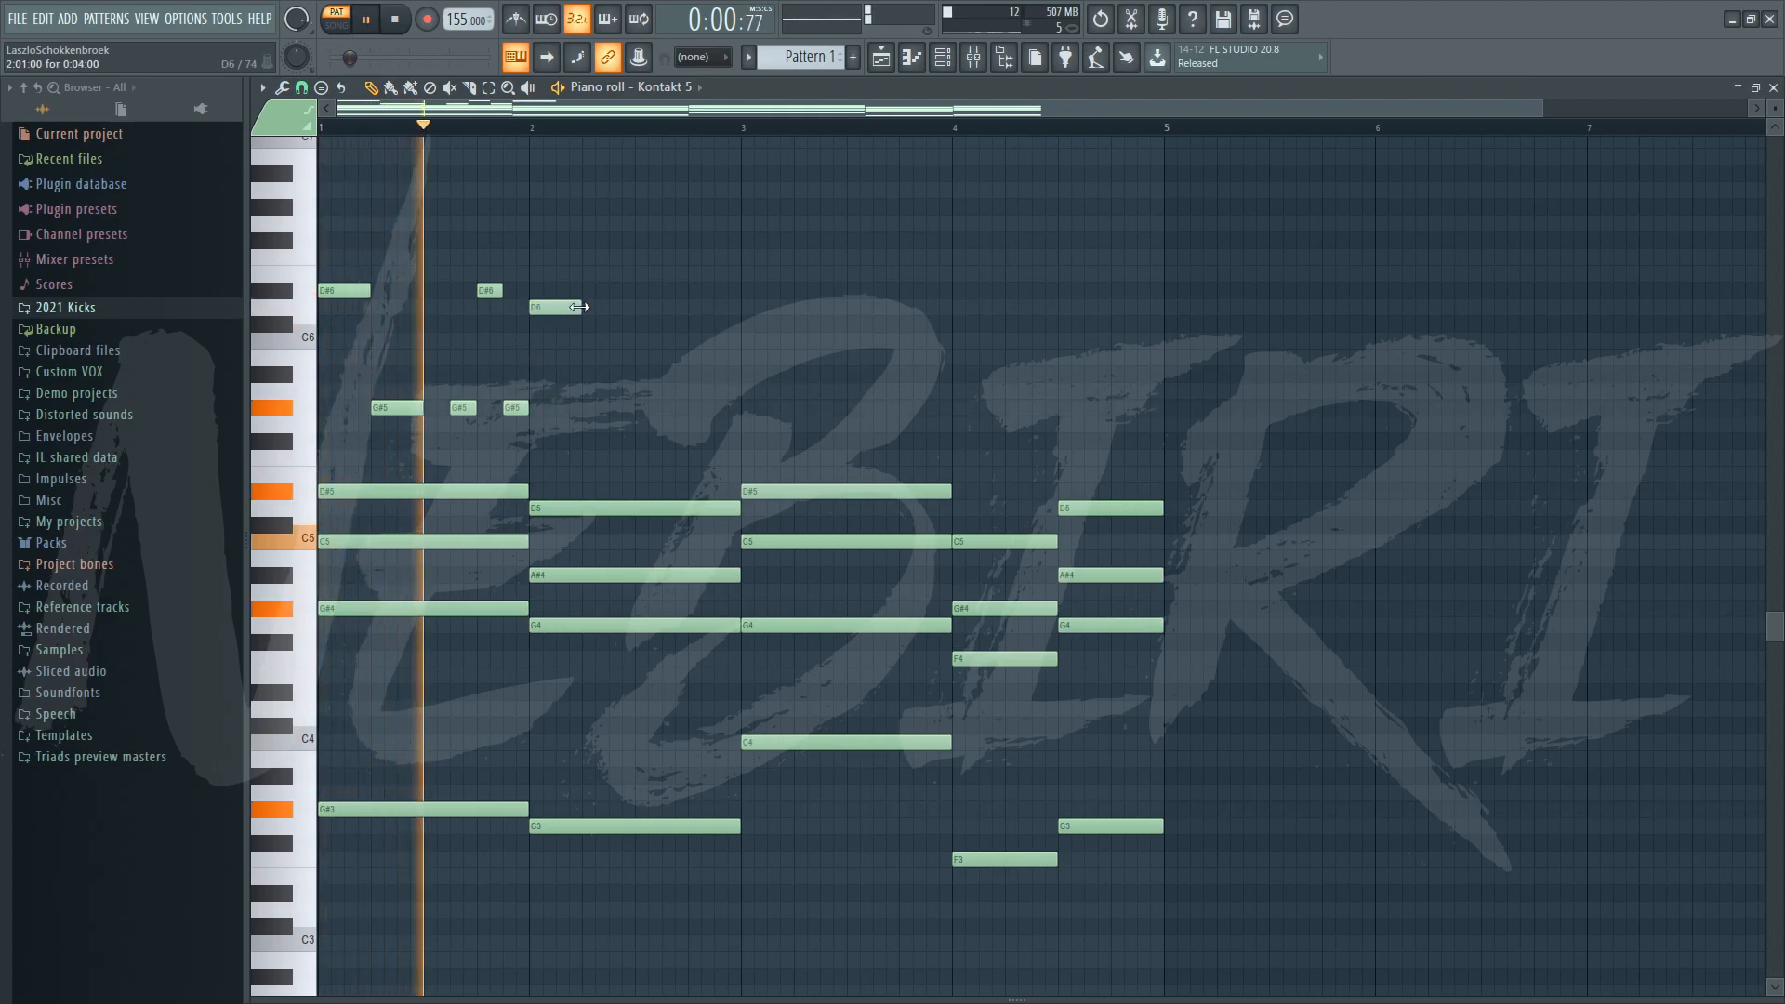
{"action": "key", "text": "space"}
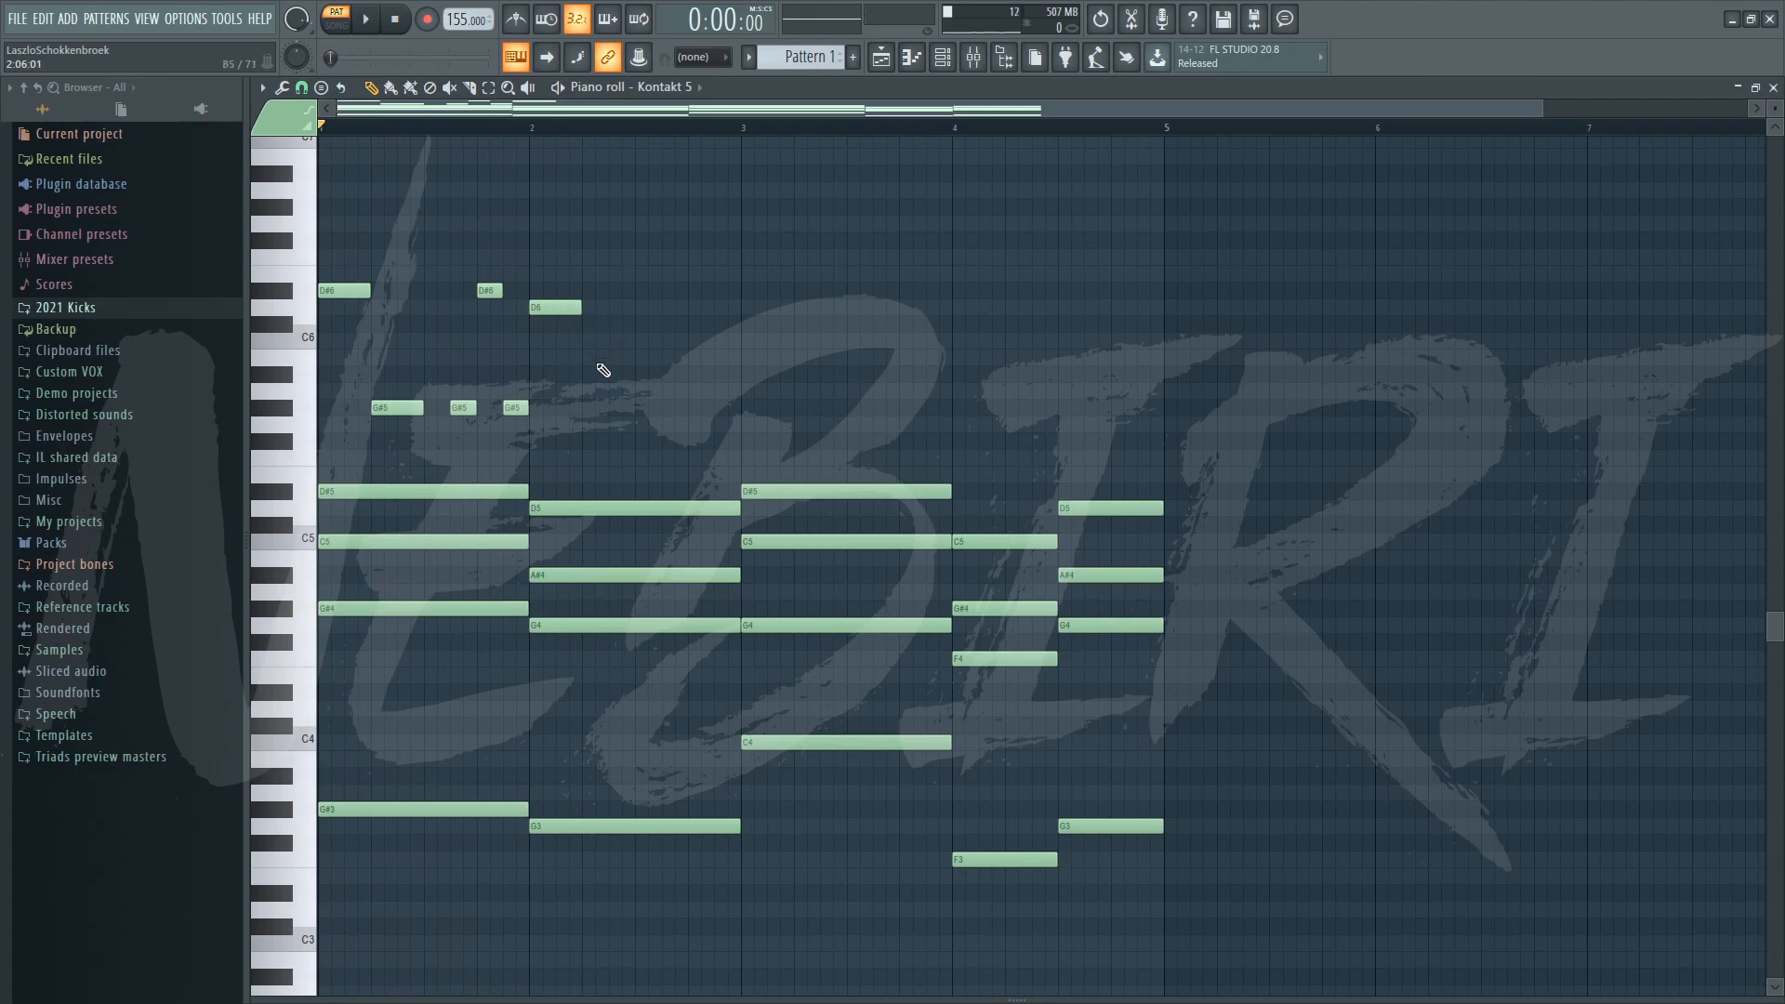
Continue the bar 2 melody with two-step D6 and D#6 notes and a four-step G5 starting at step 11, and play back.
{"action": "left_click", "coordinate": [562, 307]}
{"action": "left_click", "coordinate": [613, 305]}
{"action": "left_click_drag", "start_coordinate": [658, 307], "coordinate": [636, 306]}
{"action": "left_click", "coordinate": [642, 290]}
{"action": "left_click", "coordinate": [667, 359]}
{"action": "right_click", "coordinate": [669, 358]}
{"action": "left_click", "coordinate": [662, 374]}
{"action": "left_click_drag", "start_coordinate": [663, 372], "coordinate": [713, 425]}
{"action": "key", "text": "space"}
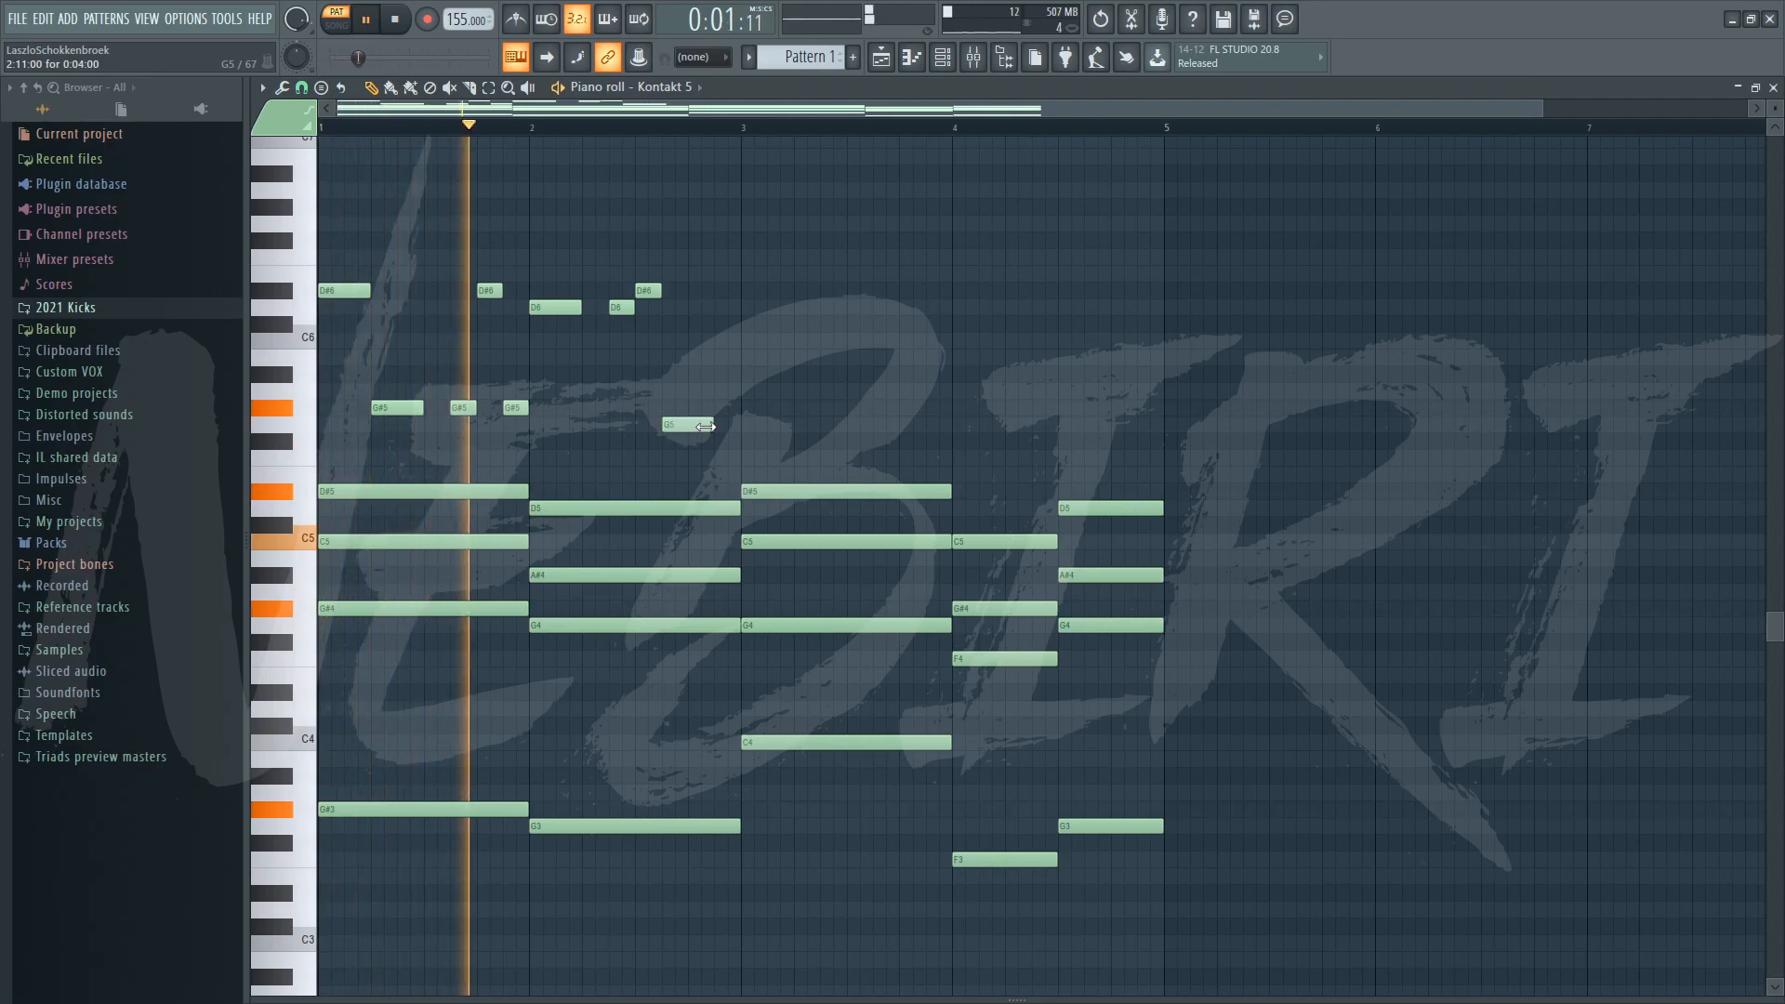
{"action": "key", "text": "space"}
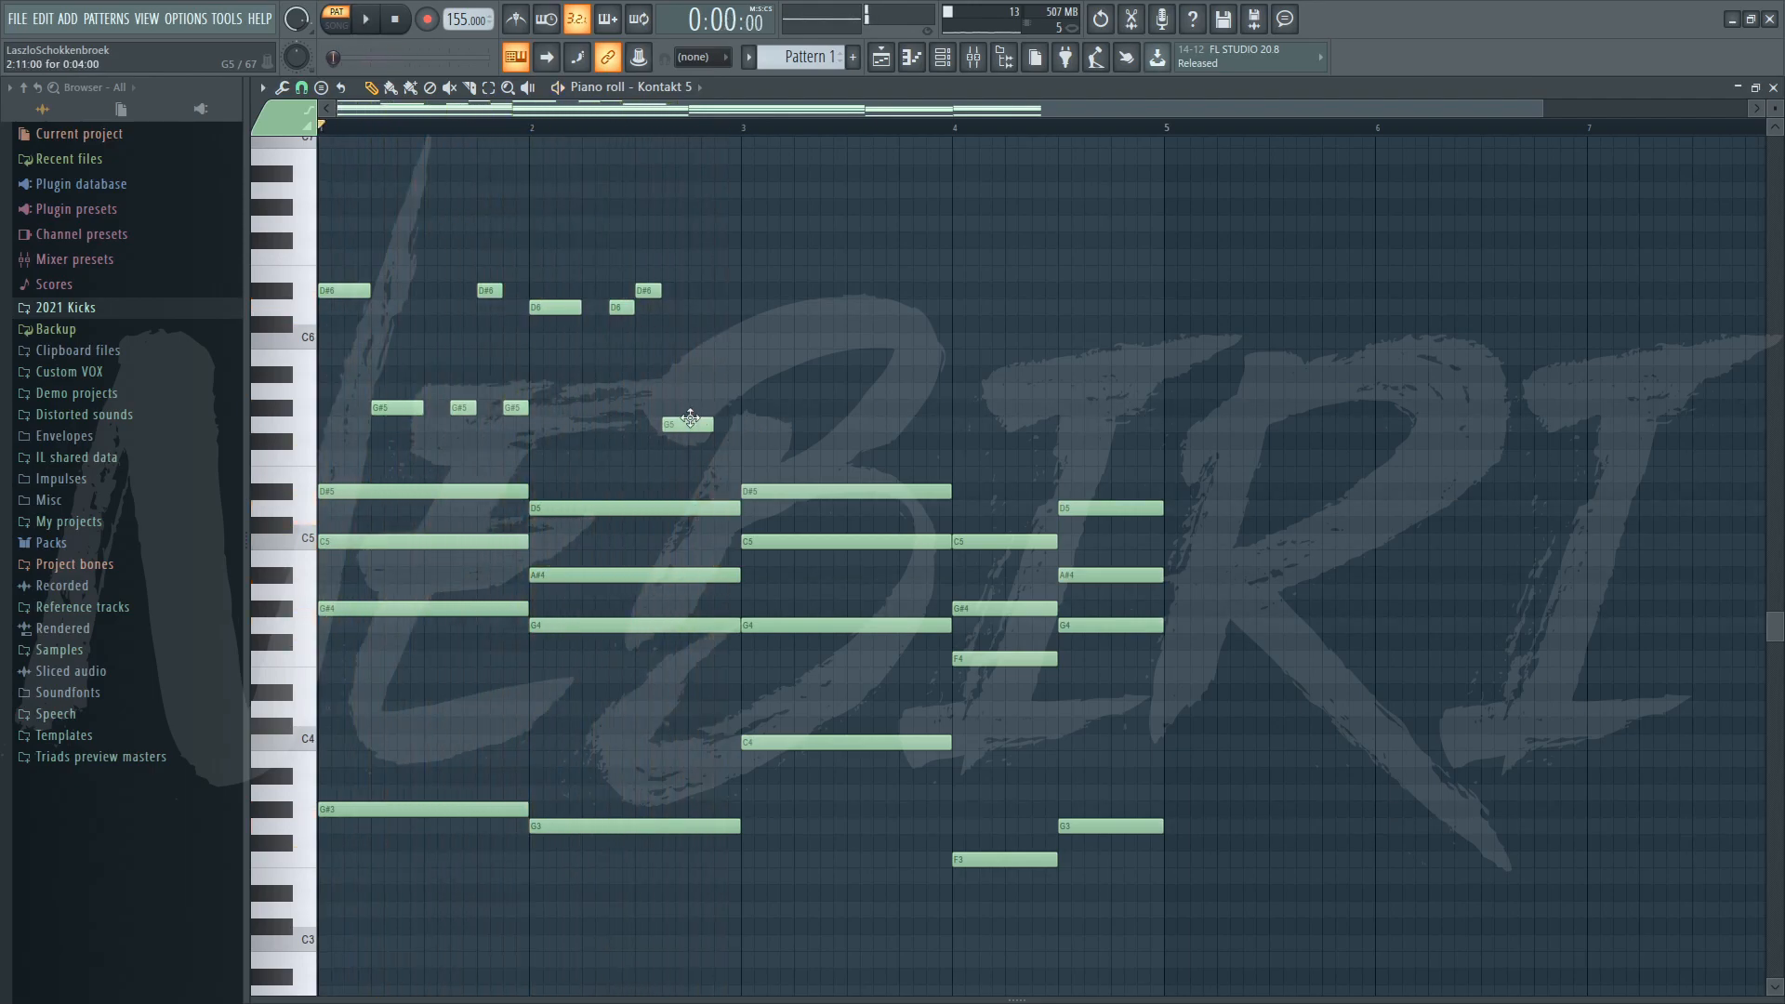
Shift the last three melody notes of bar 2 two steps earlier to follow the first D6 directly, and play back.
{"action": "left_click_drag", "start_coordinate": [618, 446], "coordinate": [714, 292]}
{"action": "left_click", "coordinate": [606, 314], "text": "ctrl"}
{"action": "left_click_drag", "start_coordinate": [619, 433], "coordinate": [725, 216]}
{"action": "mouse_move", "coordinate": [667, 428]}
{"action": "left_mouse_down"}
{"action": "mouse_move", "coordinate": [641, 428]}
{"action": "mouse_move", "coordinate": [693, 424]}
{"action": "left_mouse_up"}
{"action": "key", "text": "space"}
{"action": "left_click", "coordinate": [668, 446]}
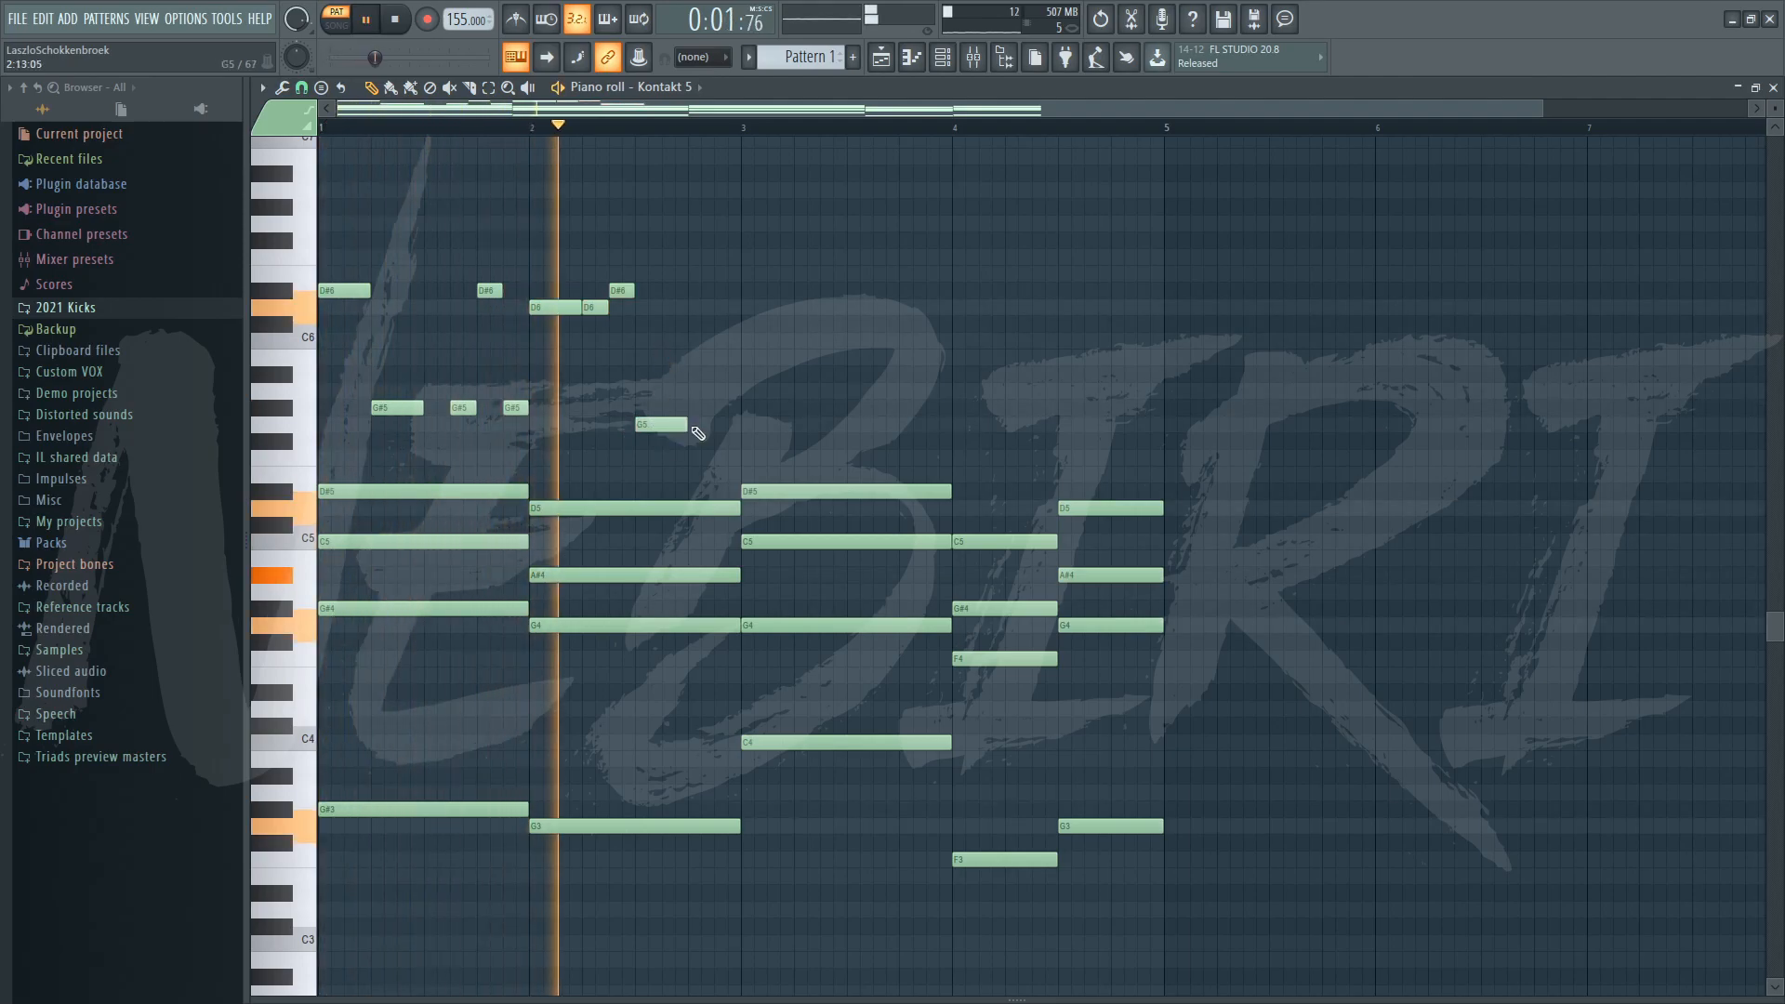
{"action": "key", "text": "space"}
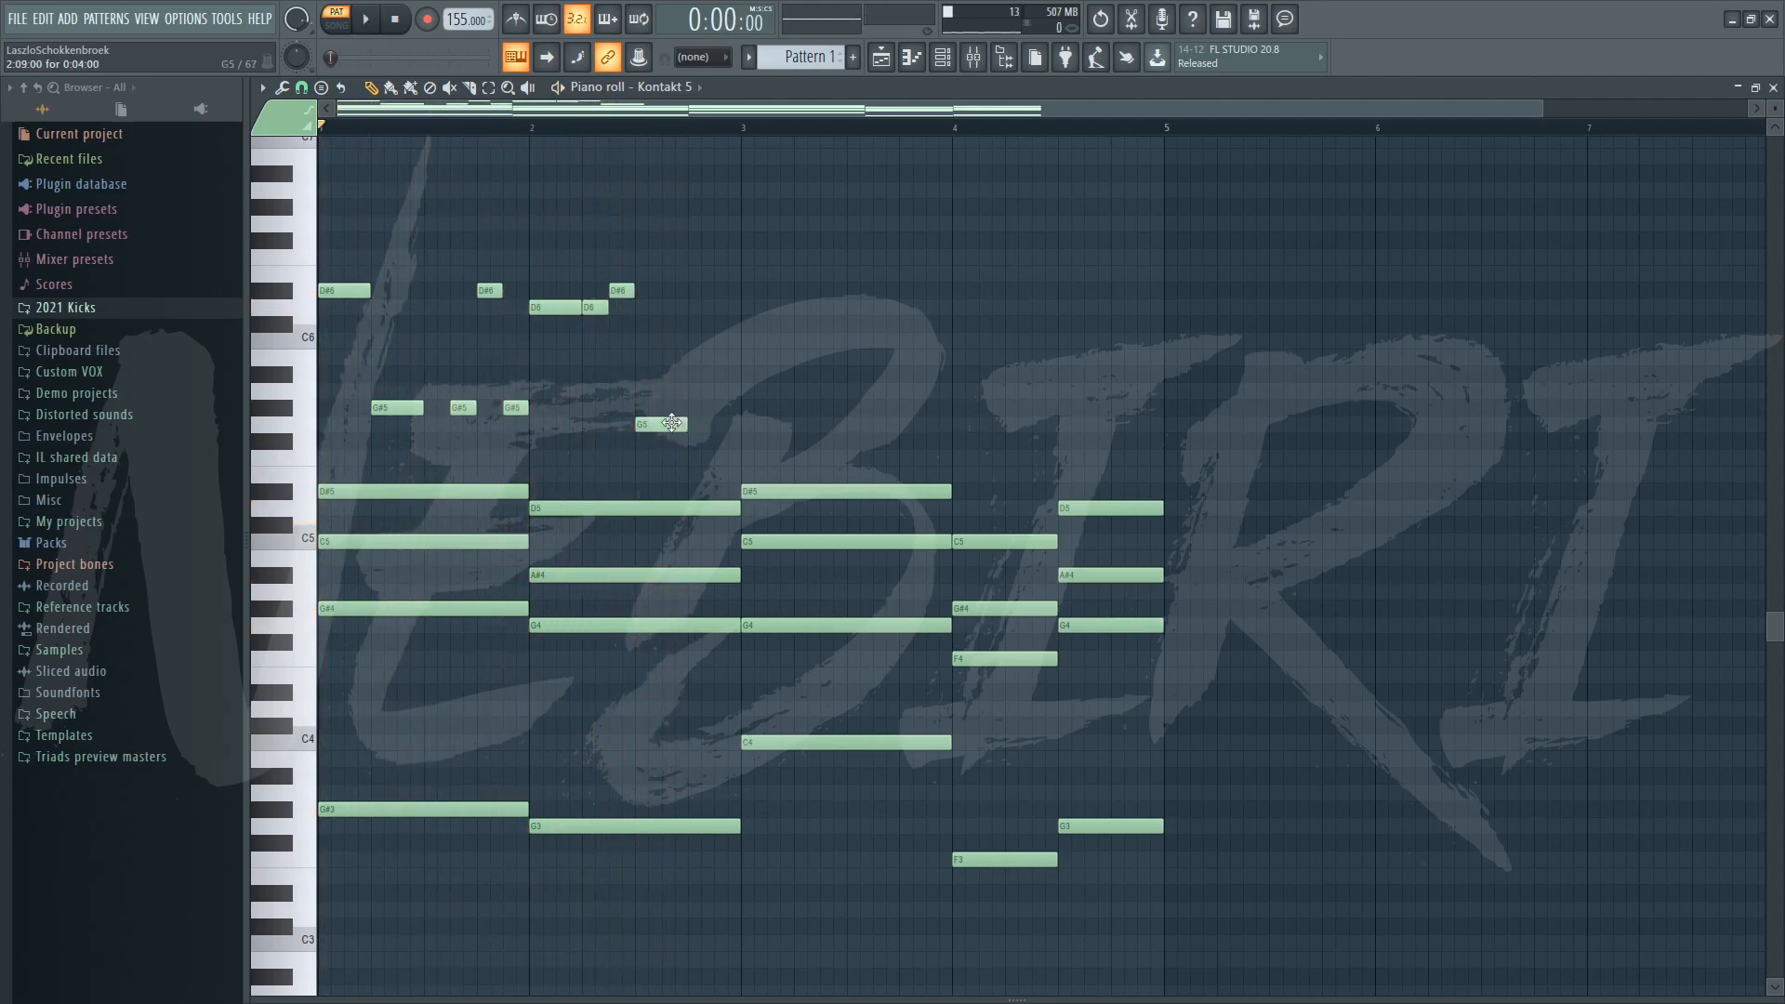
Add a four-step A#5 at the end of bar 2 and a C6 at the start of bar 3, and play back.
{"action": "left_click", "coordinate": [691, 379]}
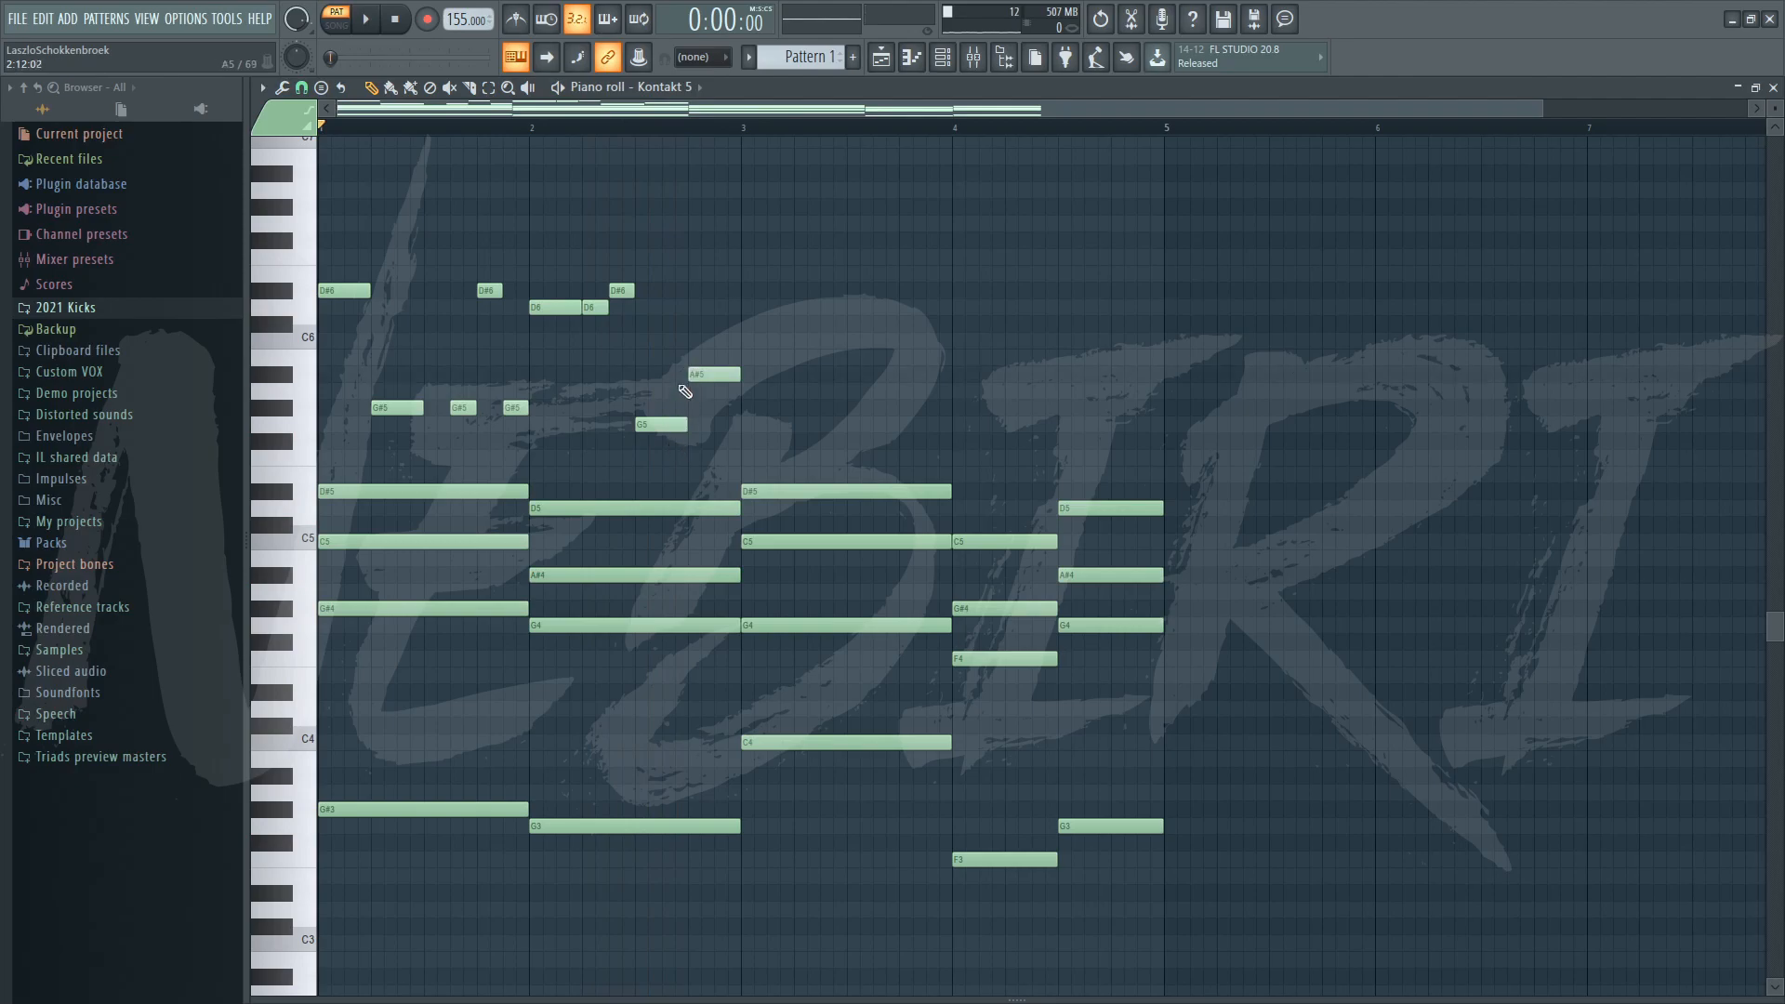
{"action": "left_click", "coordinate": [746, 342]}
{"action": "key", "text": "space"}
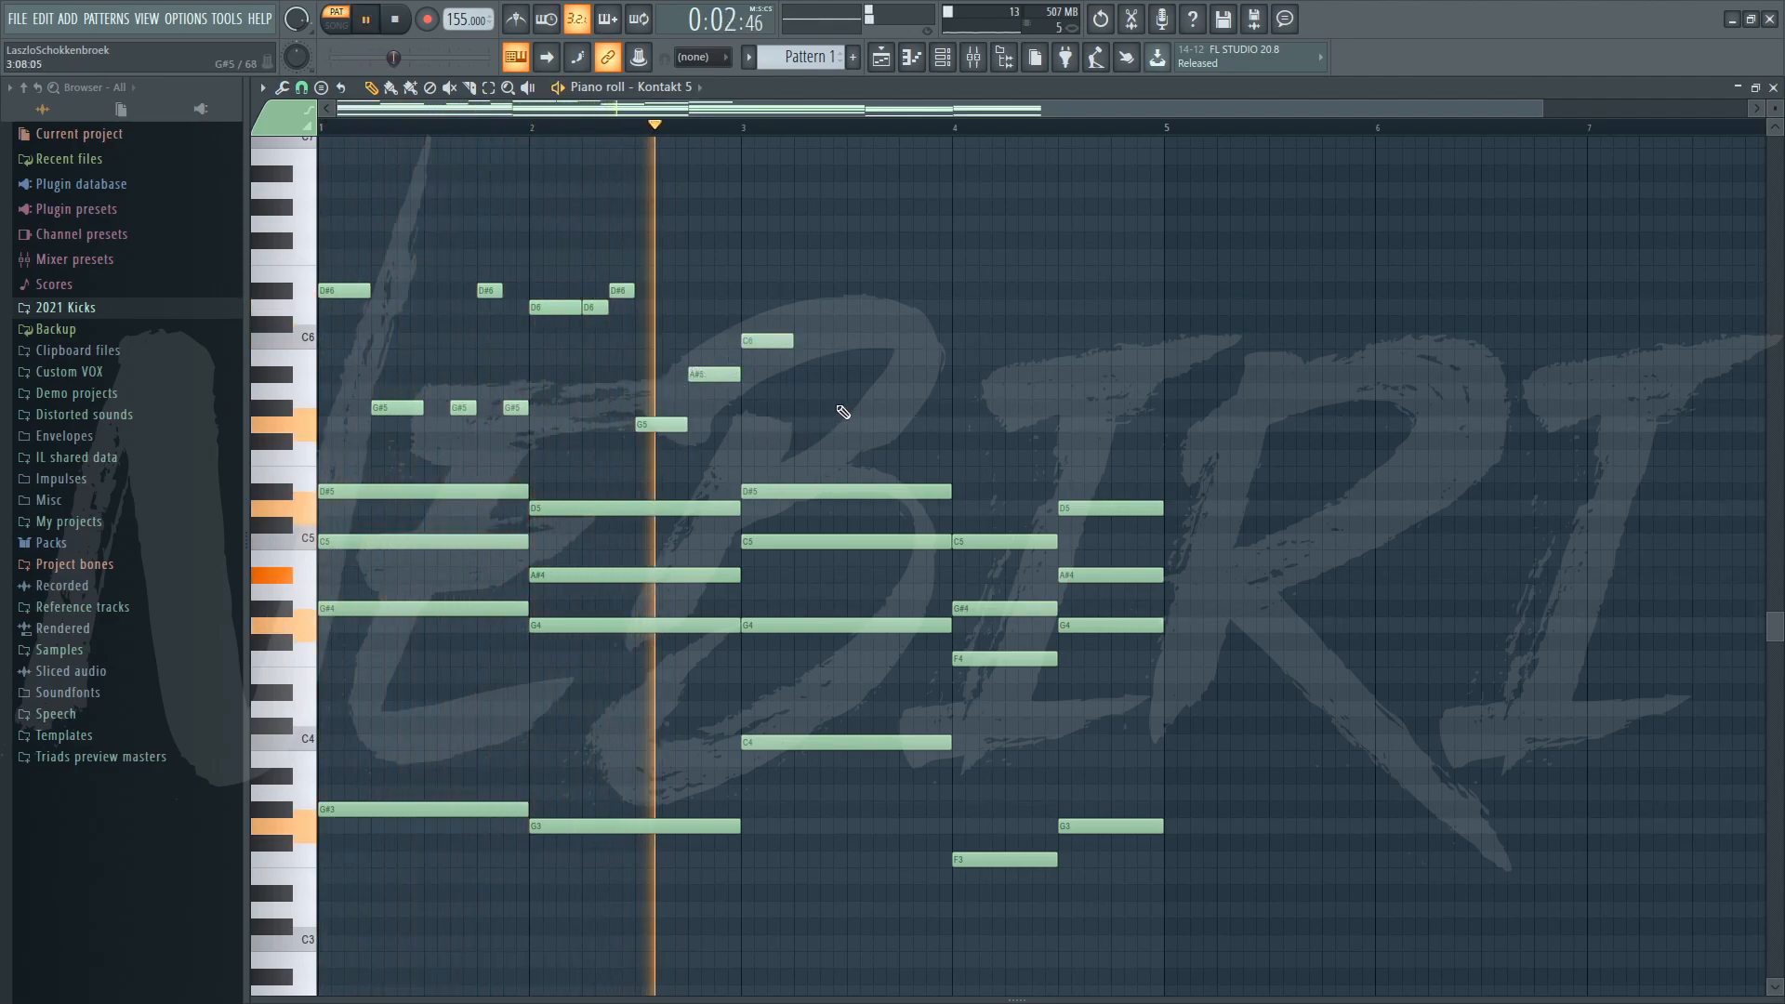
{"action": "key", "text": "space"}
Add a four-step G5 directly after the C6 in bar 3 and play back the melody.
{"action": "left_click", "coordinate": [797, 430]}
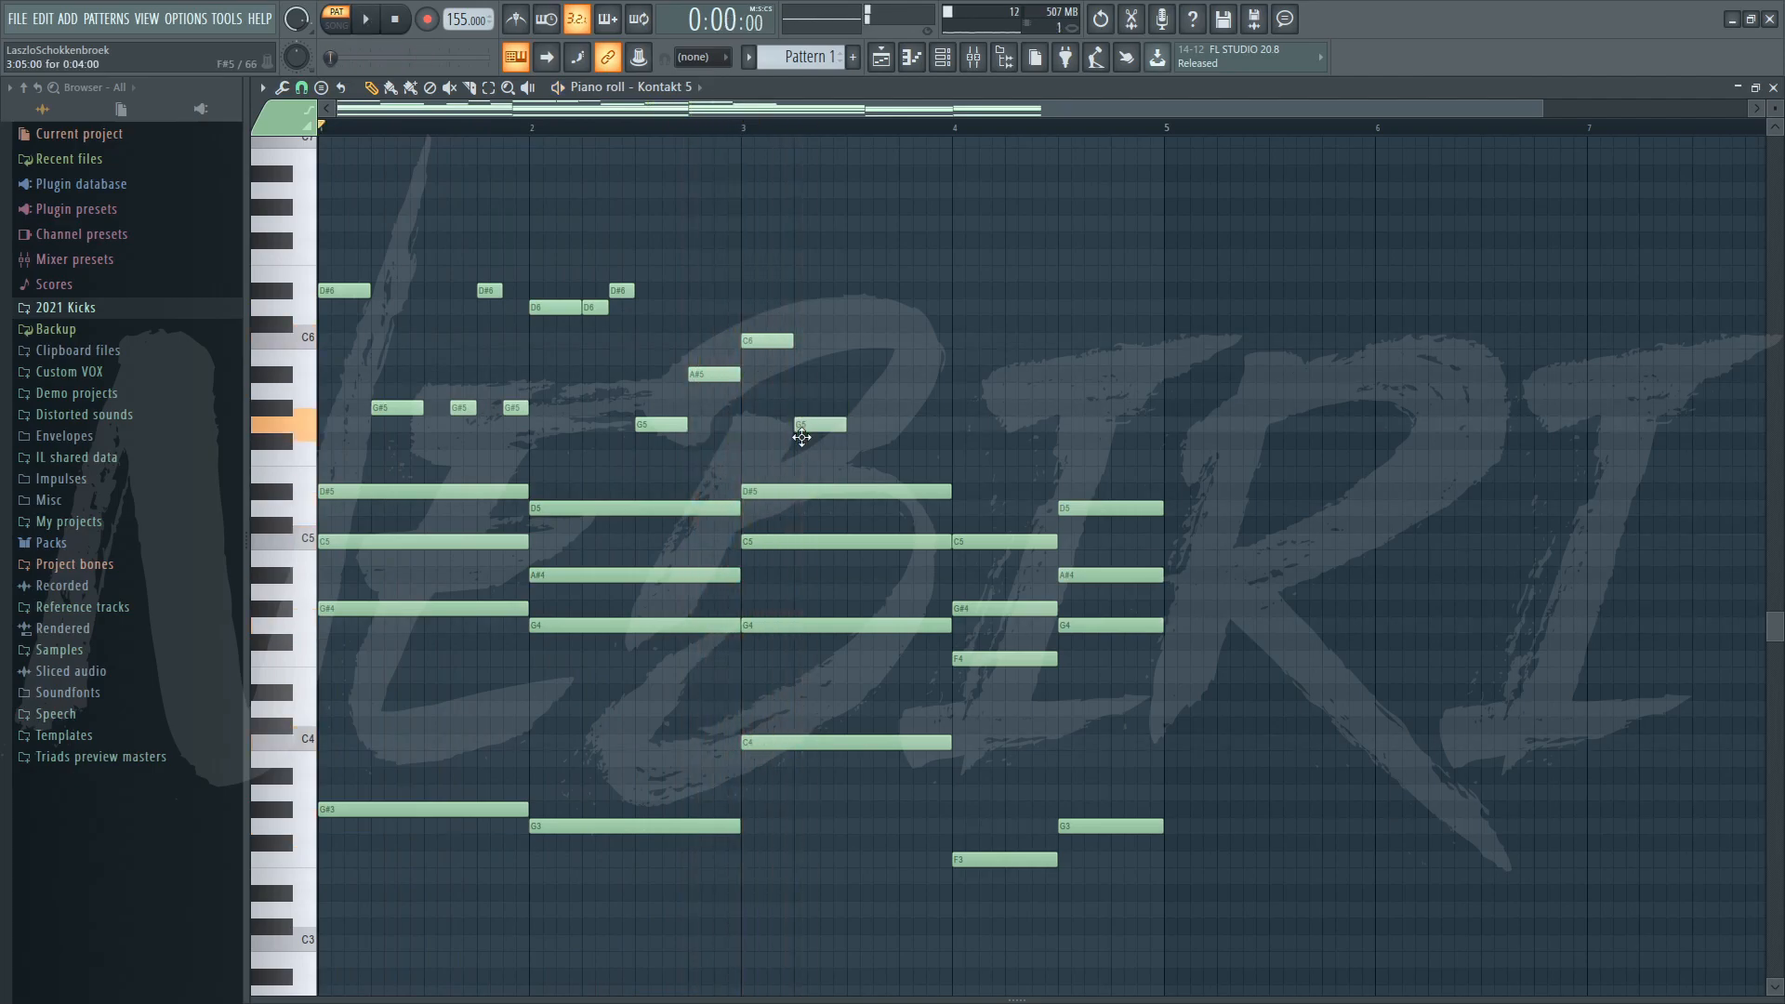
{"action": "key", "text": "space"}
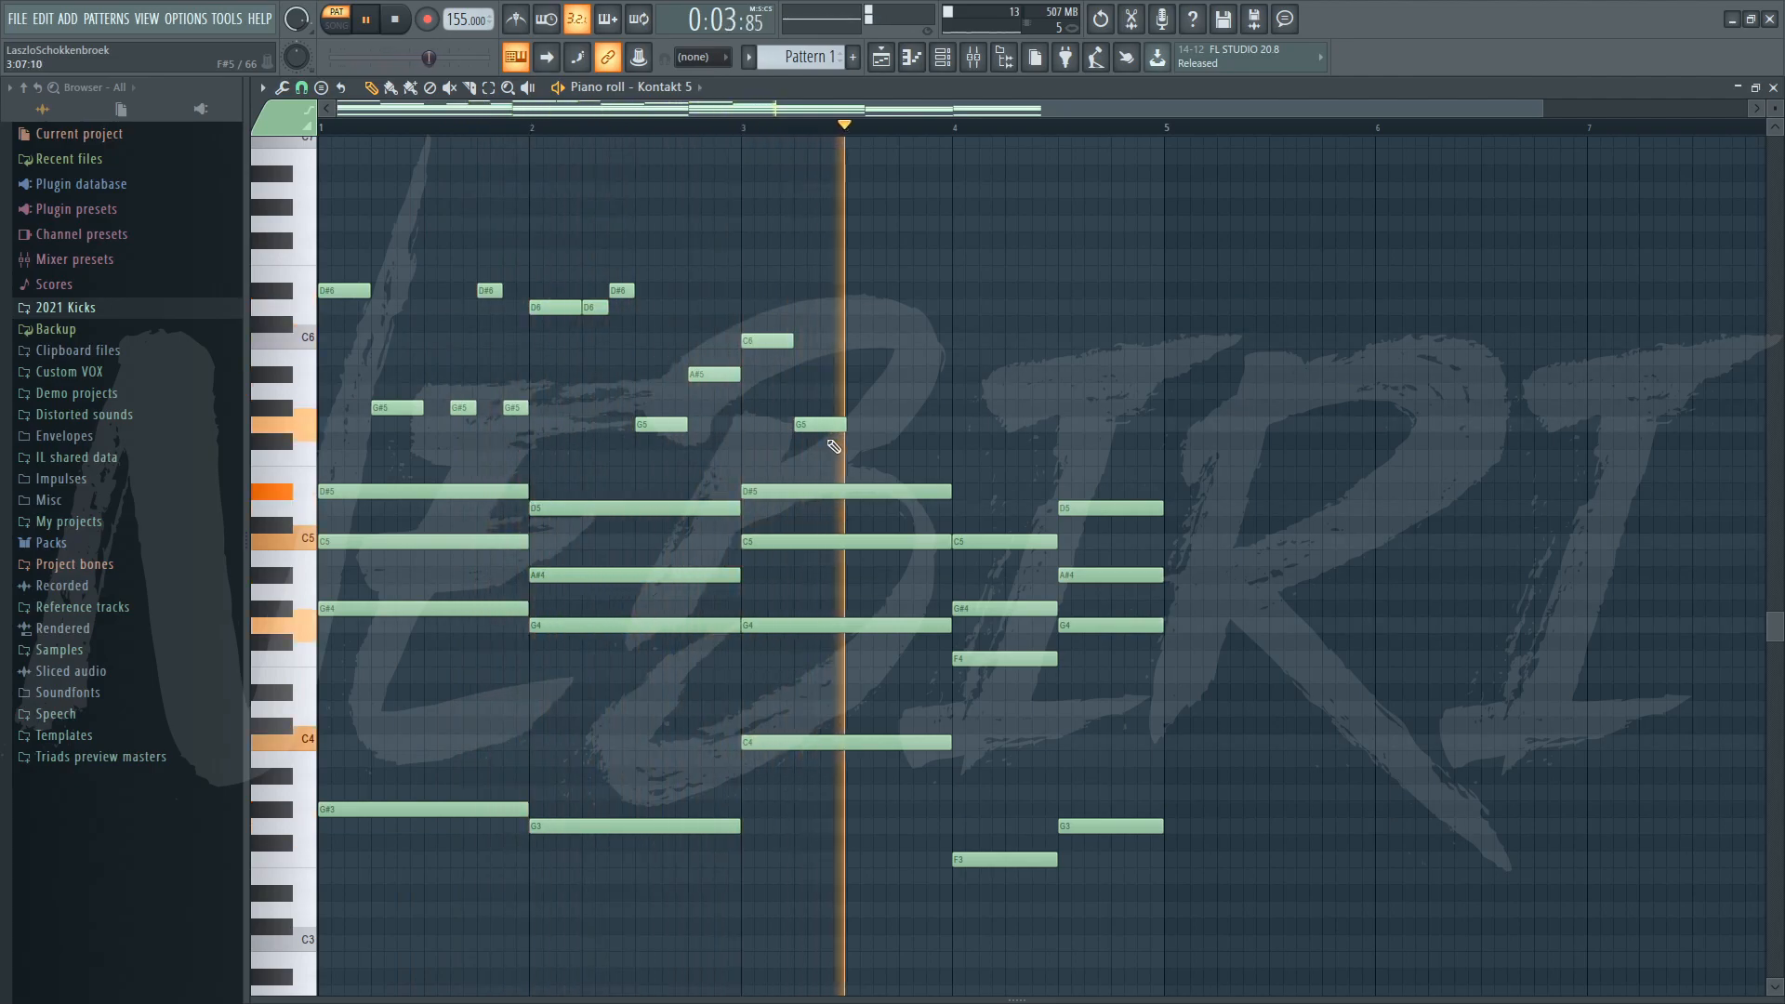
{"action": "key", "text": "space"}
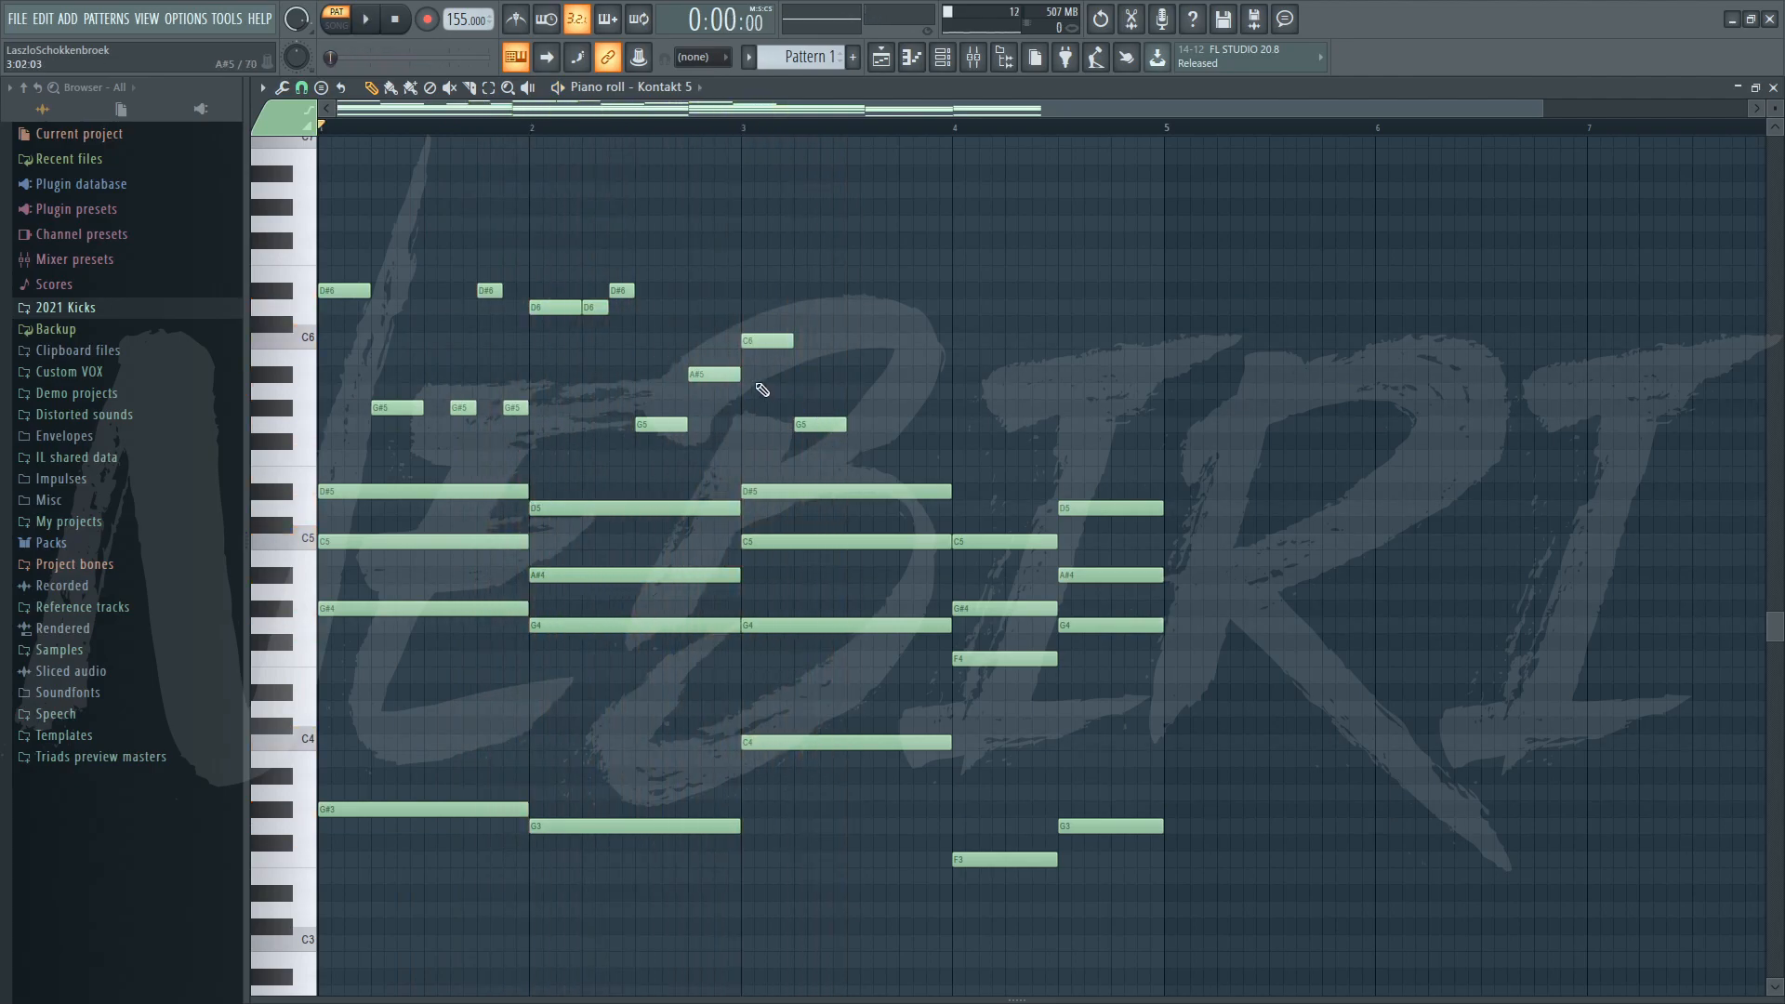
Raise the G5 in the bar 2 melody to F6 and play back the result.
{"action": "key", "text": "space"}
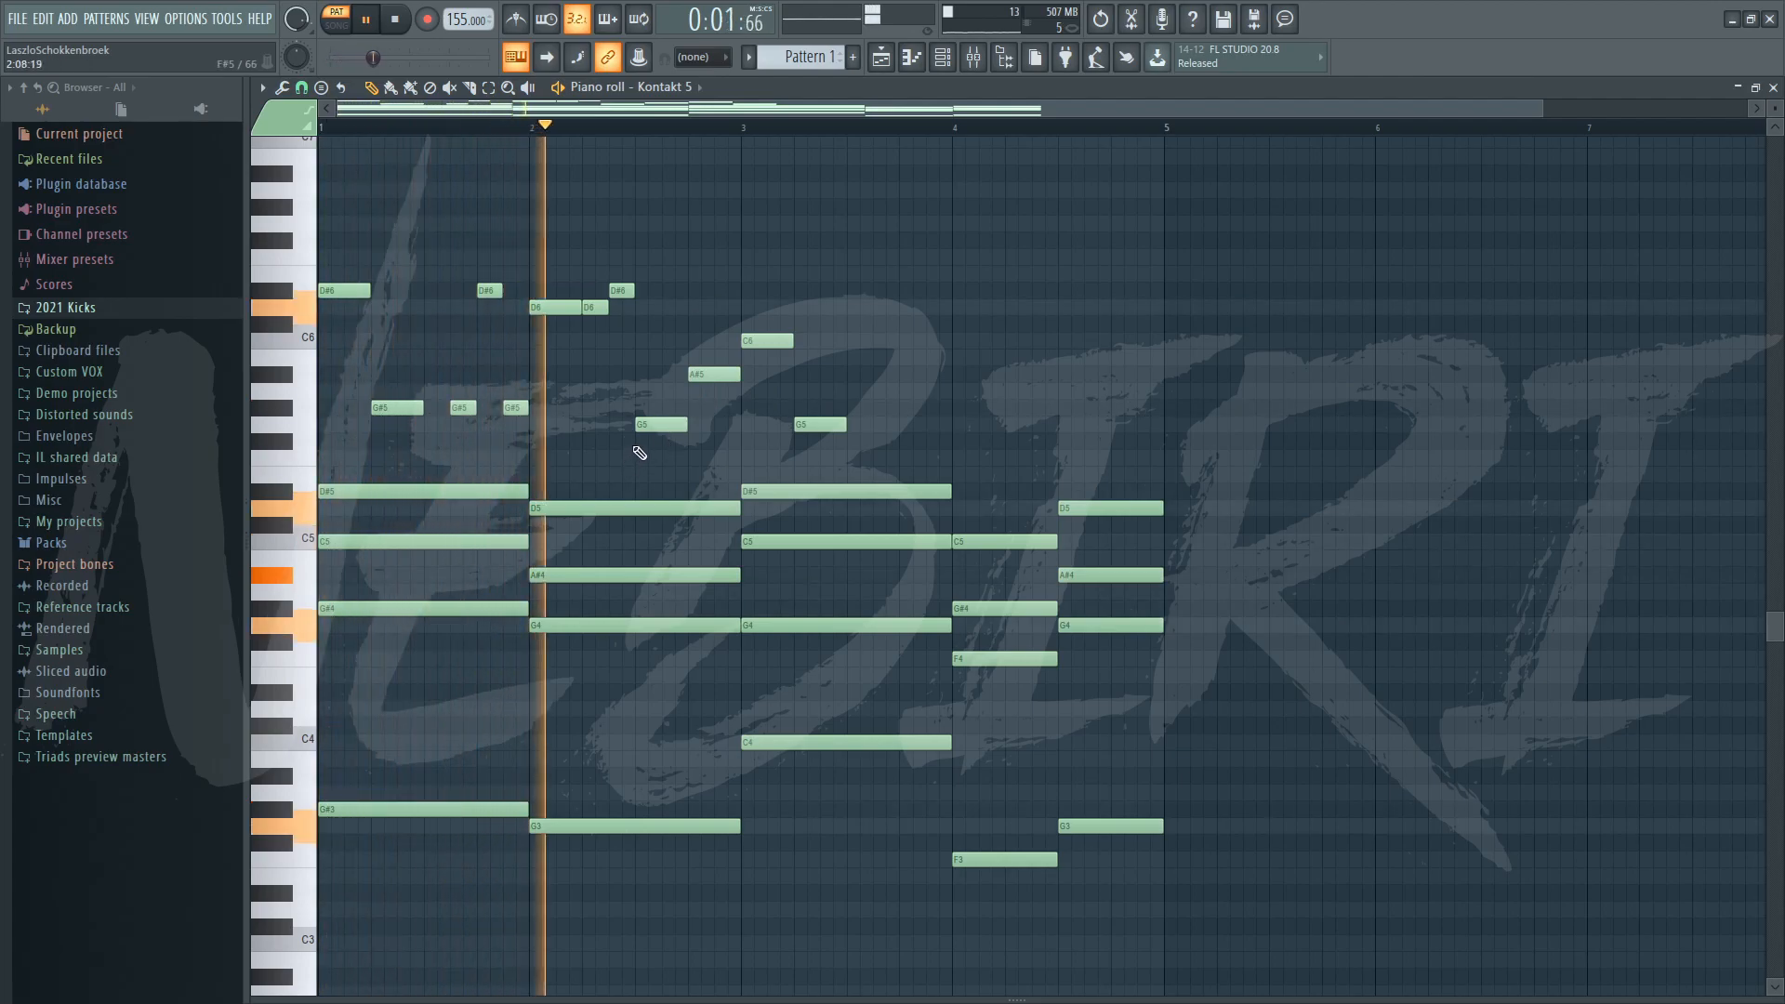
{"action": "key", "text": "space"}
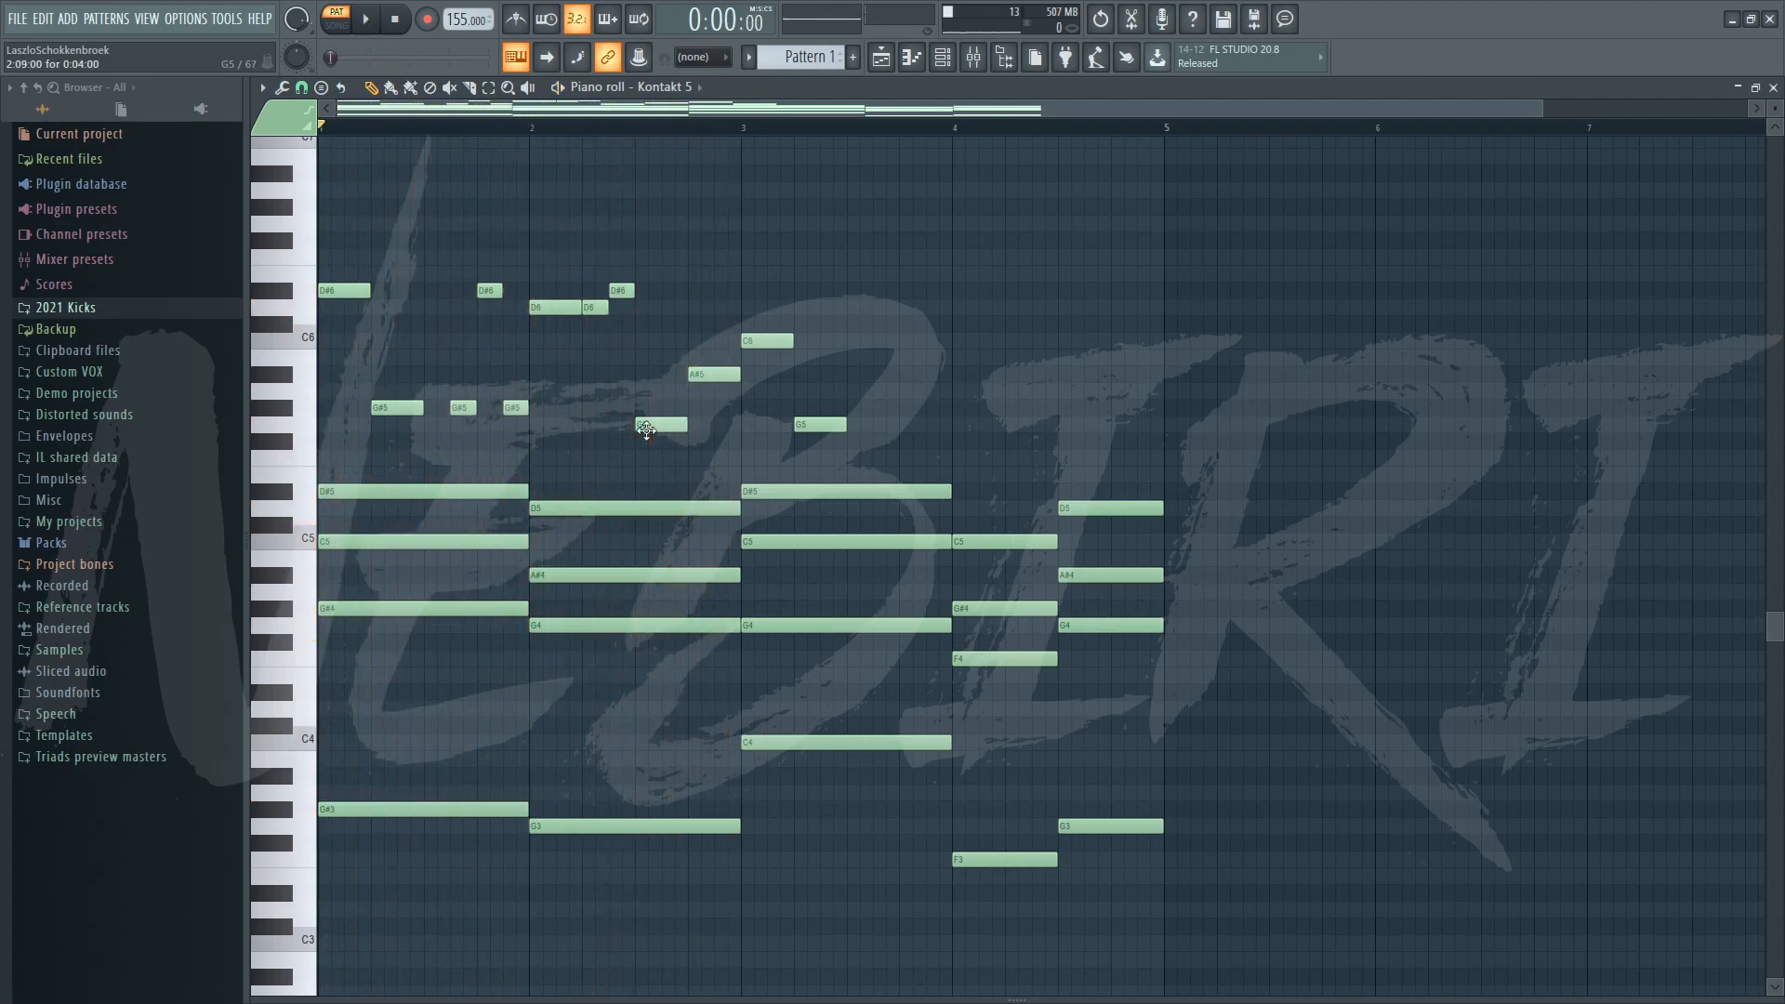
{"action": "left_click_drag", "start_coordinate": [646, 429], "coordinate": [651, 265]}
{"action": "key", "text": "space"}
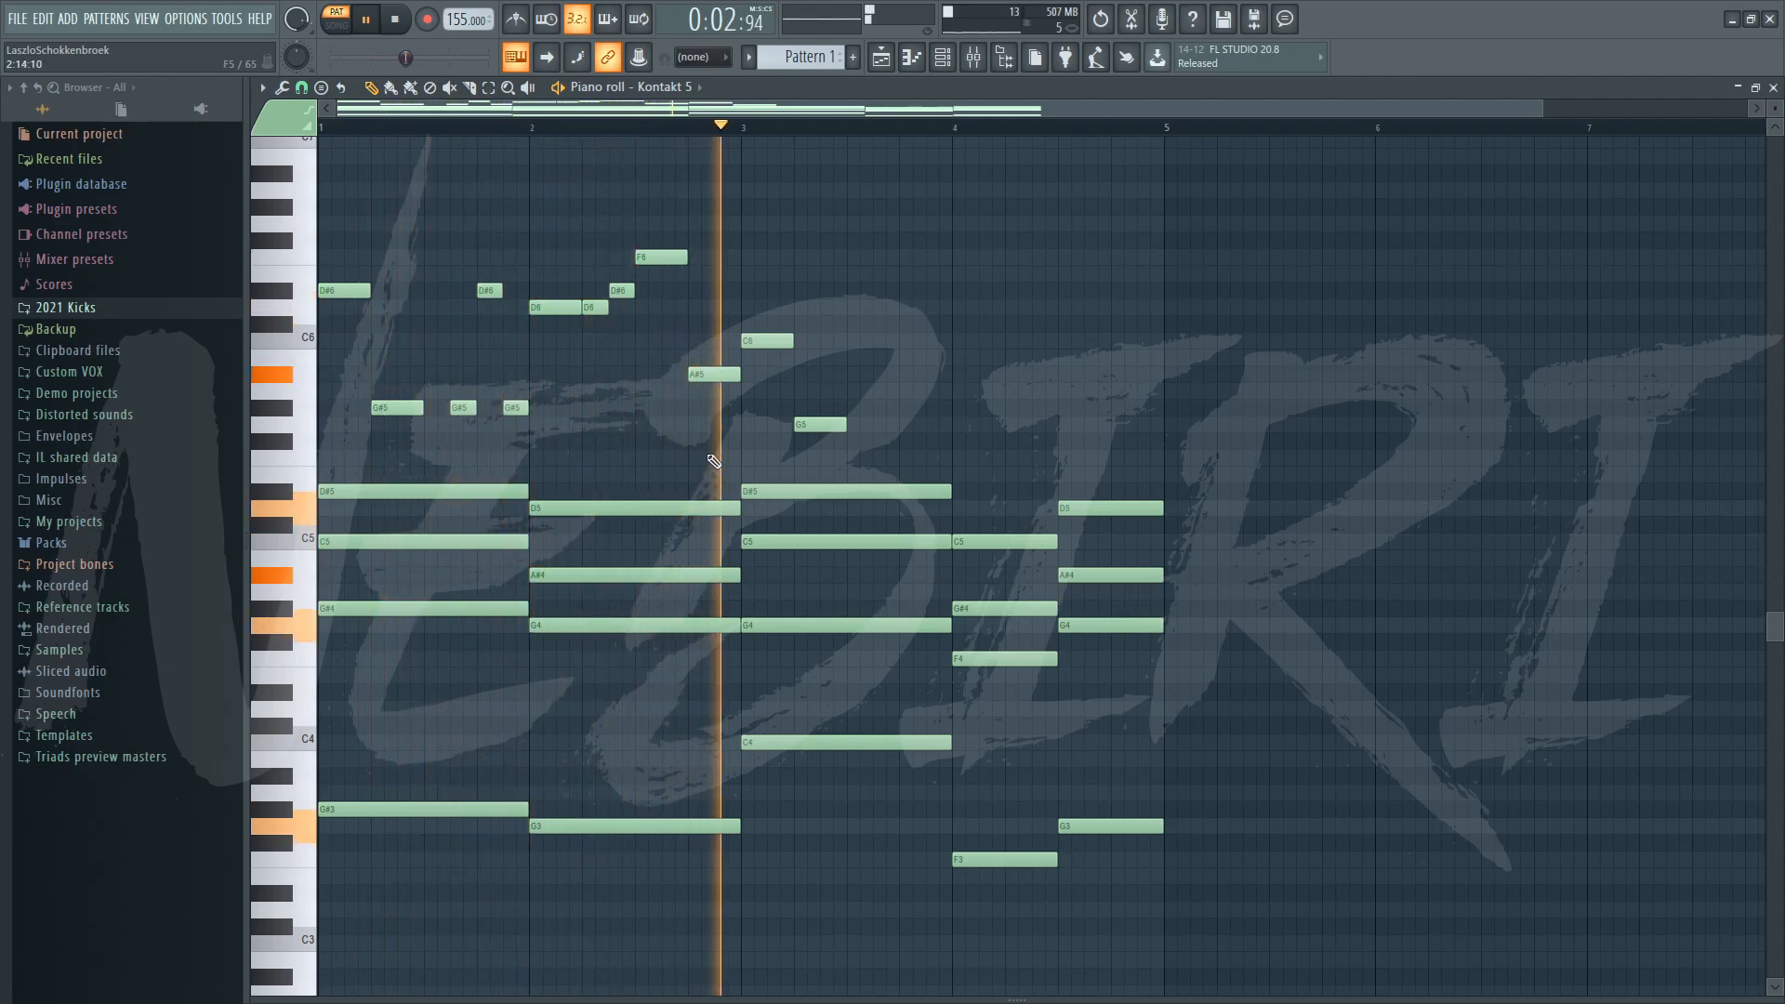
{"action": "key", "text": "space"}
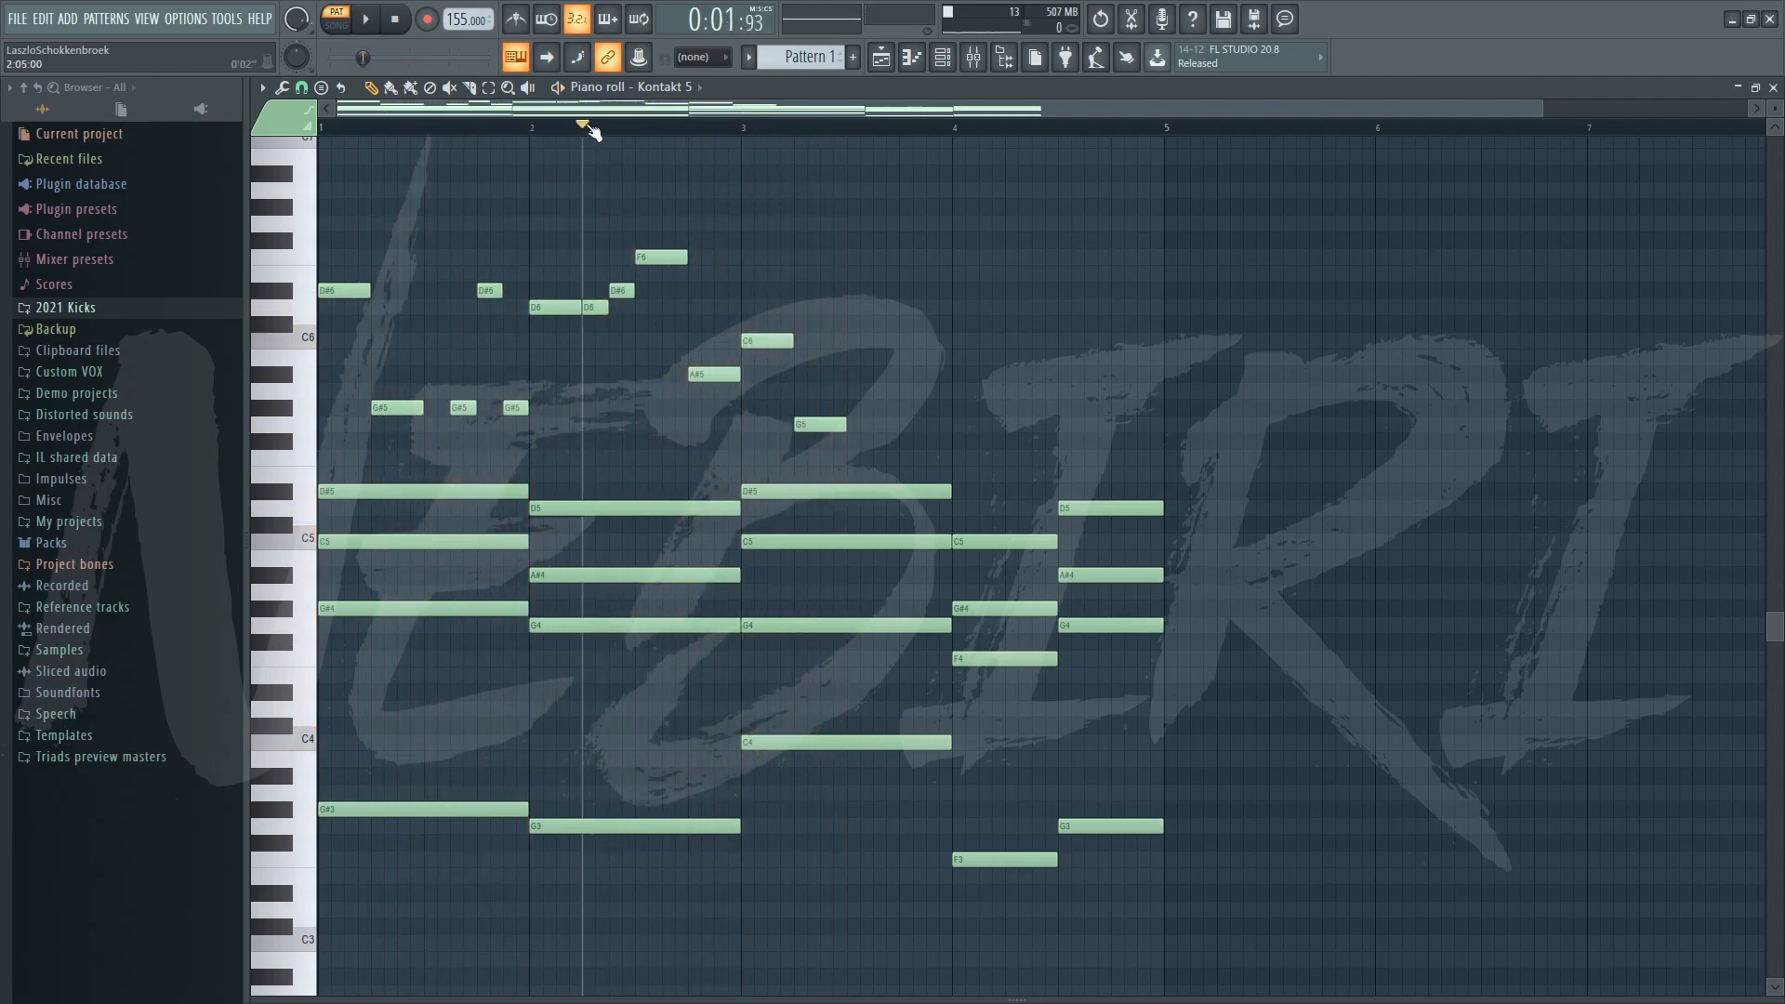
Play back from step 5 of bar 2 and raise the G5 in the bar 3 melody to D#6.
{"action": "left_click", "coordinate": [584, 127]}
{"action": "key", "text": "space"}
{"action": "key", "text": "space"}
{"action": "left_click_drag", "start_coordinate": [809, 425], "coordinate": [809, 291]}
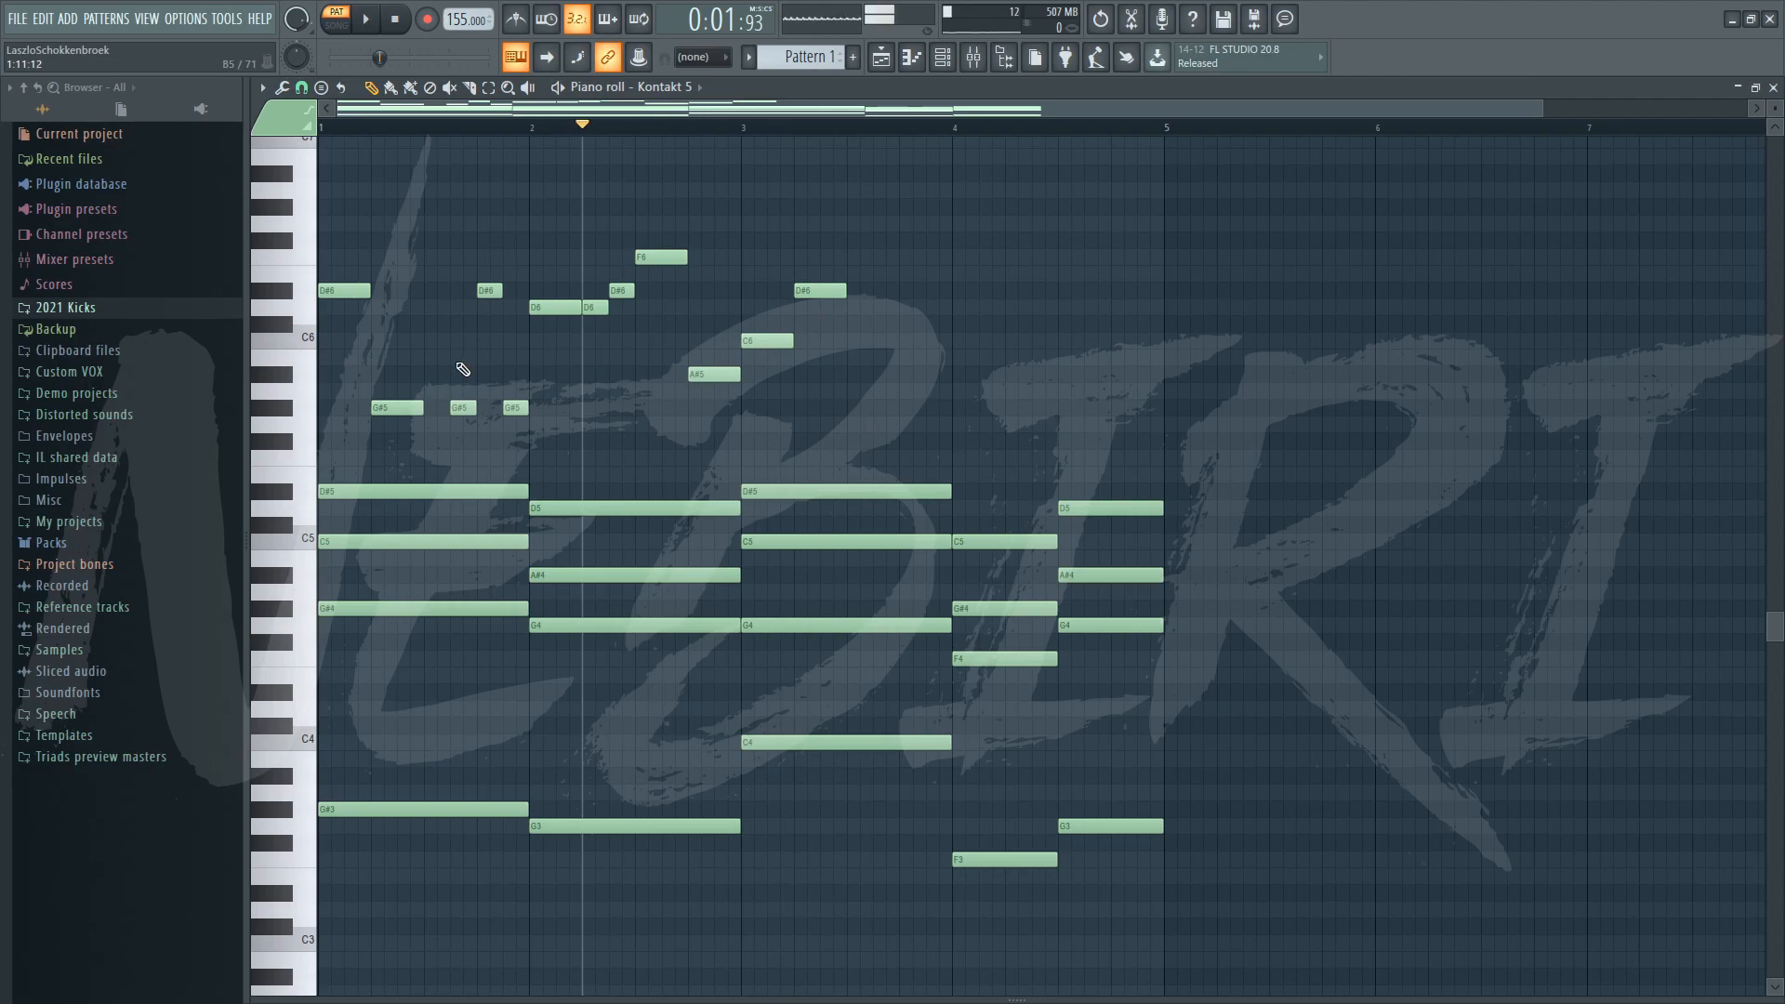
Highlight the melody note groups in bars 1 and 2 to compare their rhythm, and play back the melody from bar 2.
{"action": "left_click_drag", "start_coordinate": [355, 269], "coordinate": [524, 432]}
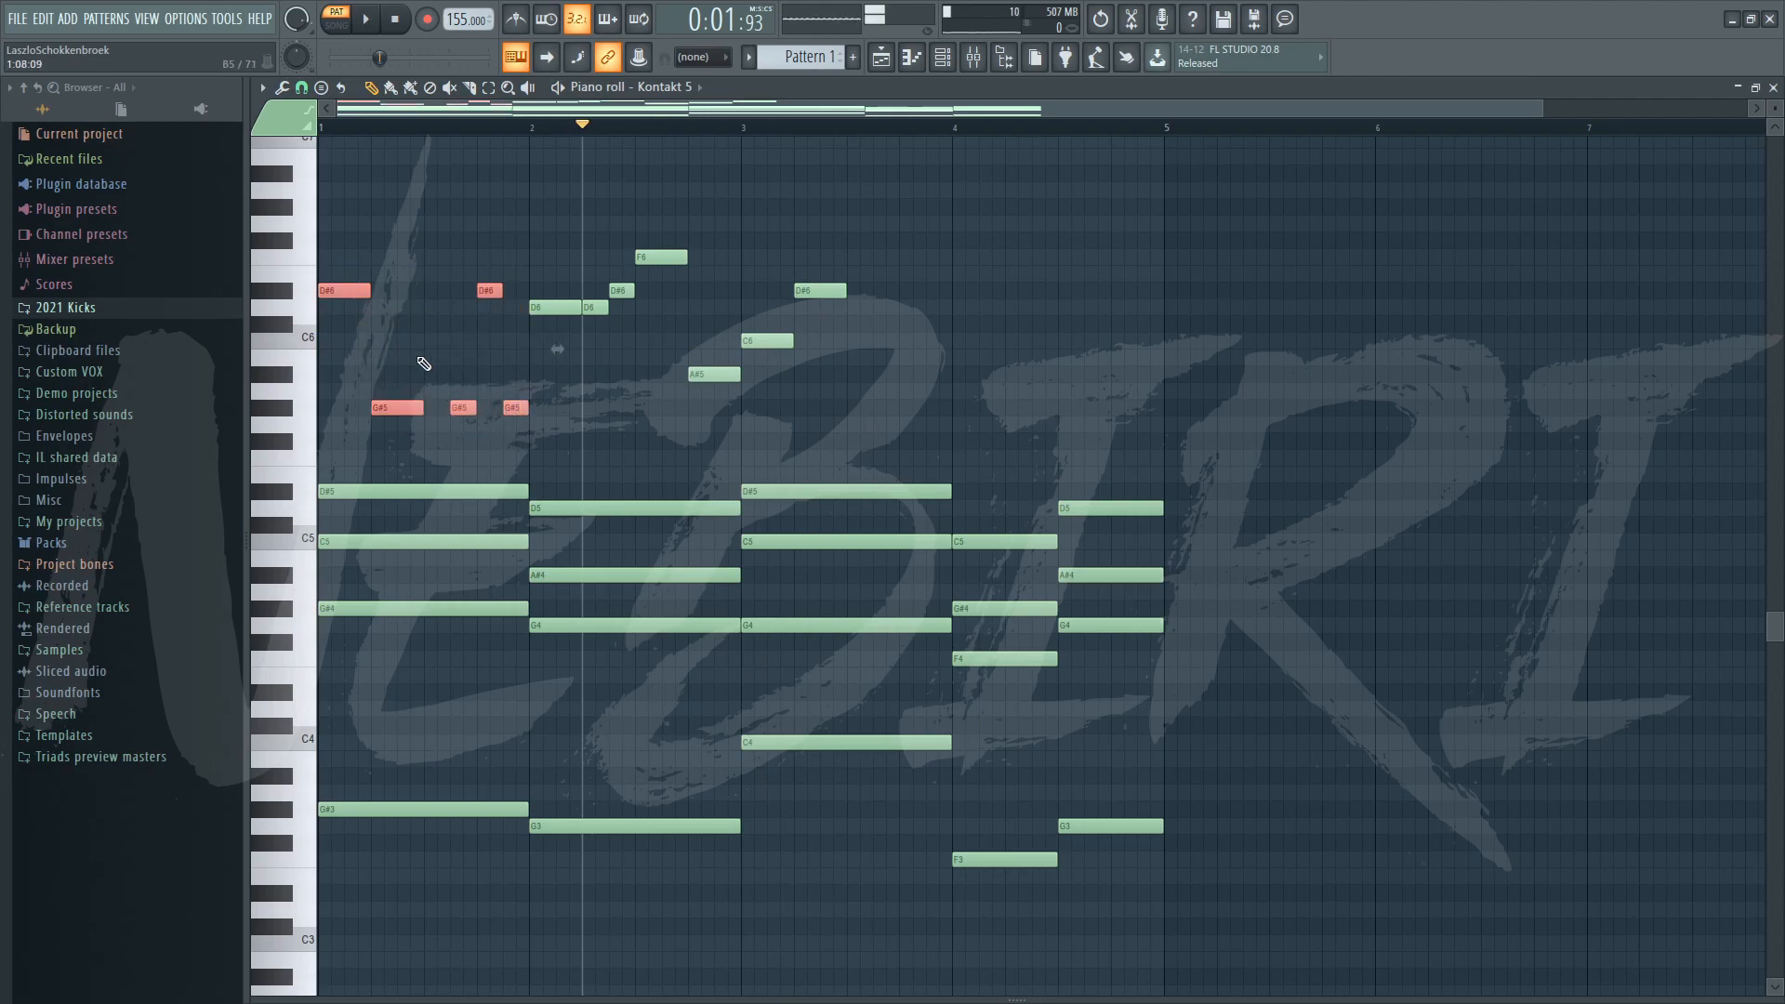
{"action": "key", "text": "ctrl+d"}
{"action": "left_click_drag", "start_coordinate": [584, 381], "coordinate": [711, 221]}
{"action": "left_click_drag", "start_coordinate": [380, 430], "coordinate": [516, 261]}
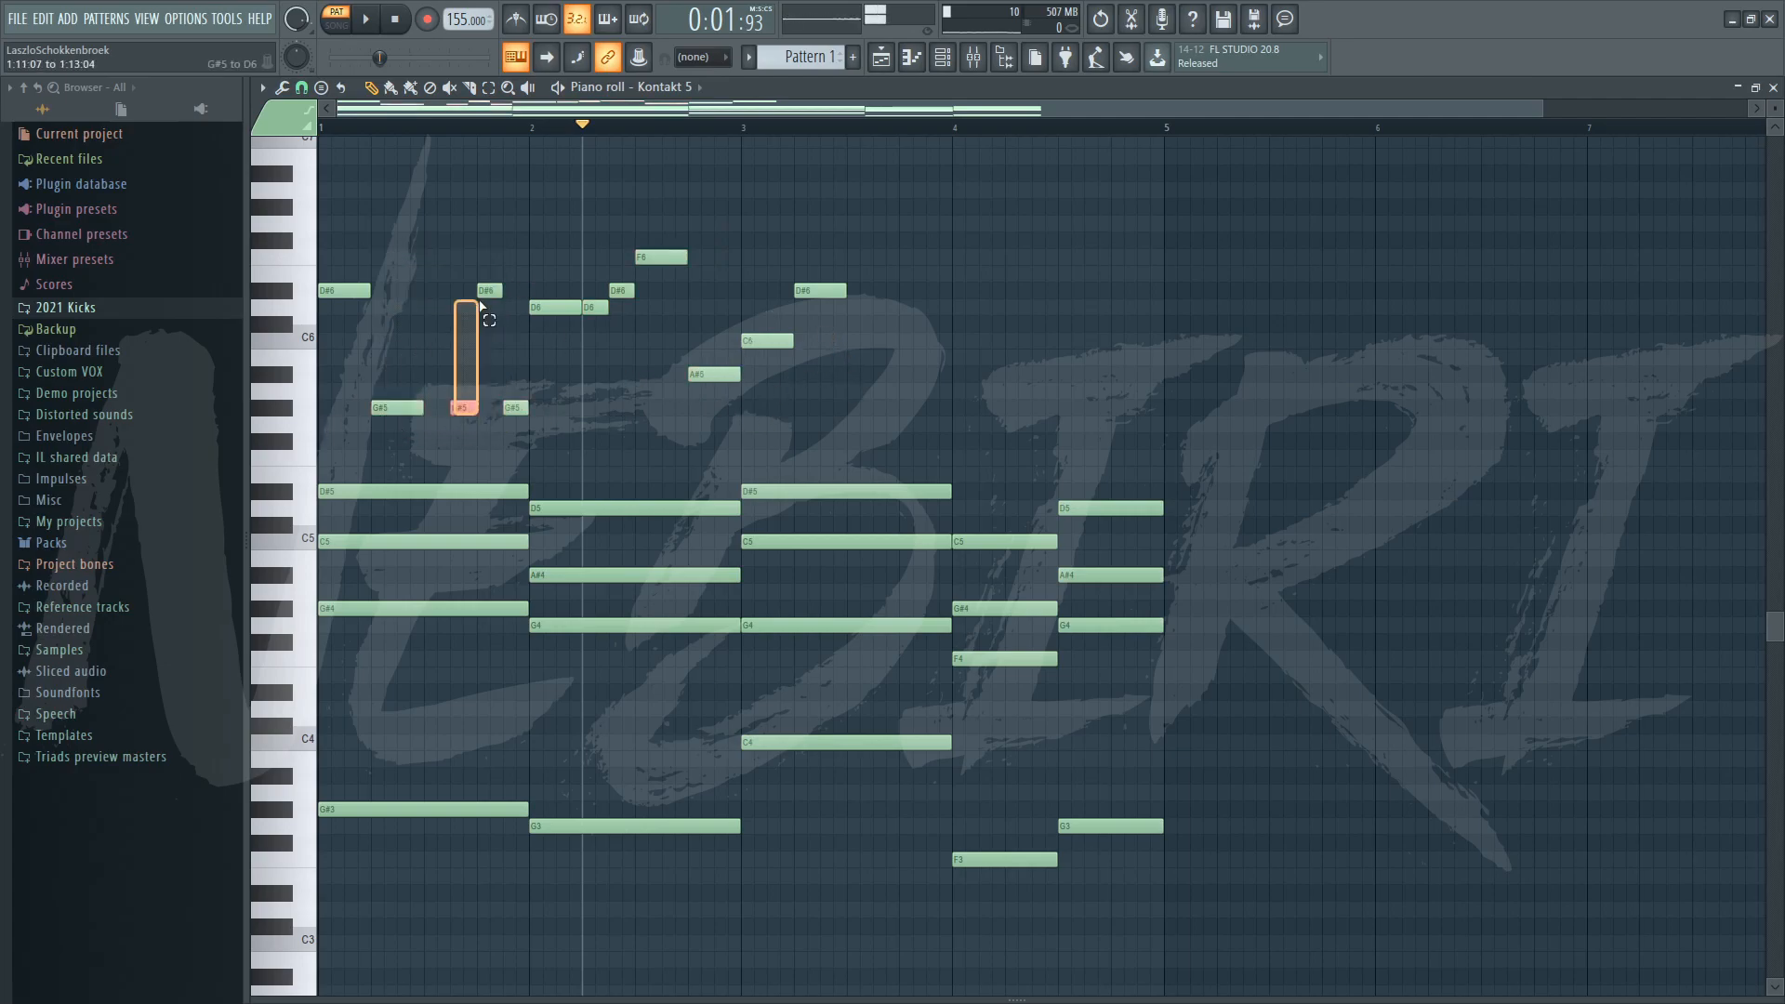
{"action": "left_click_drag", "start_coordinate": [516, 273], "coordinate": [517, 273]}
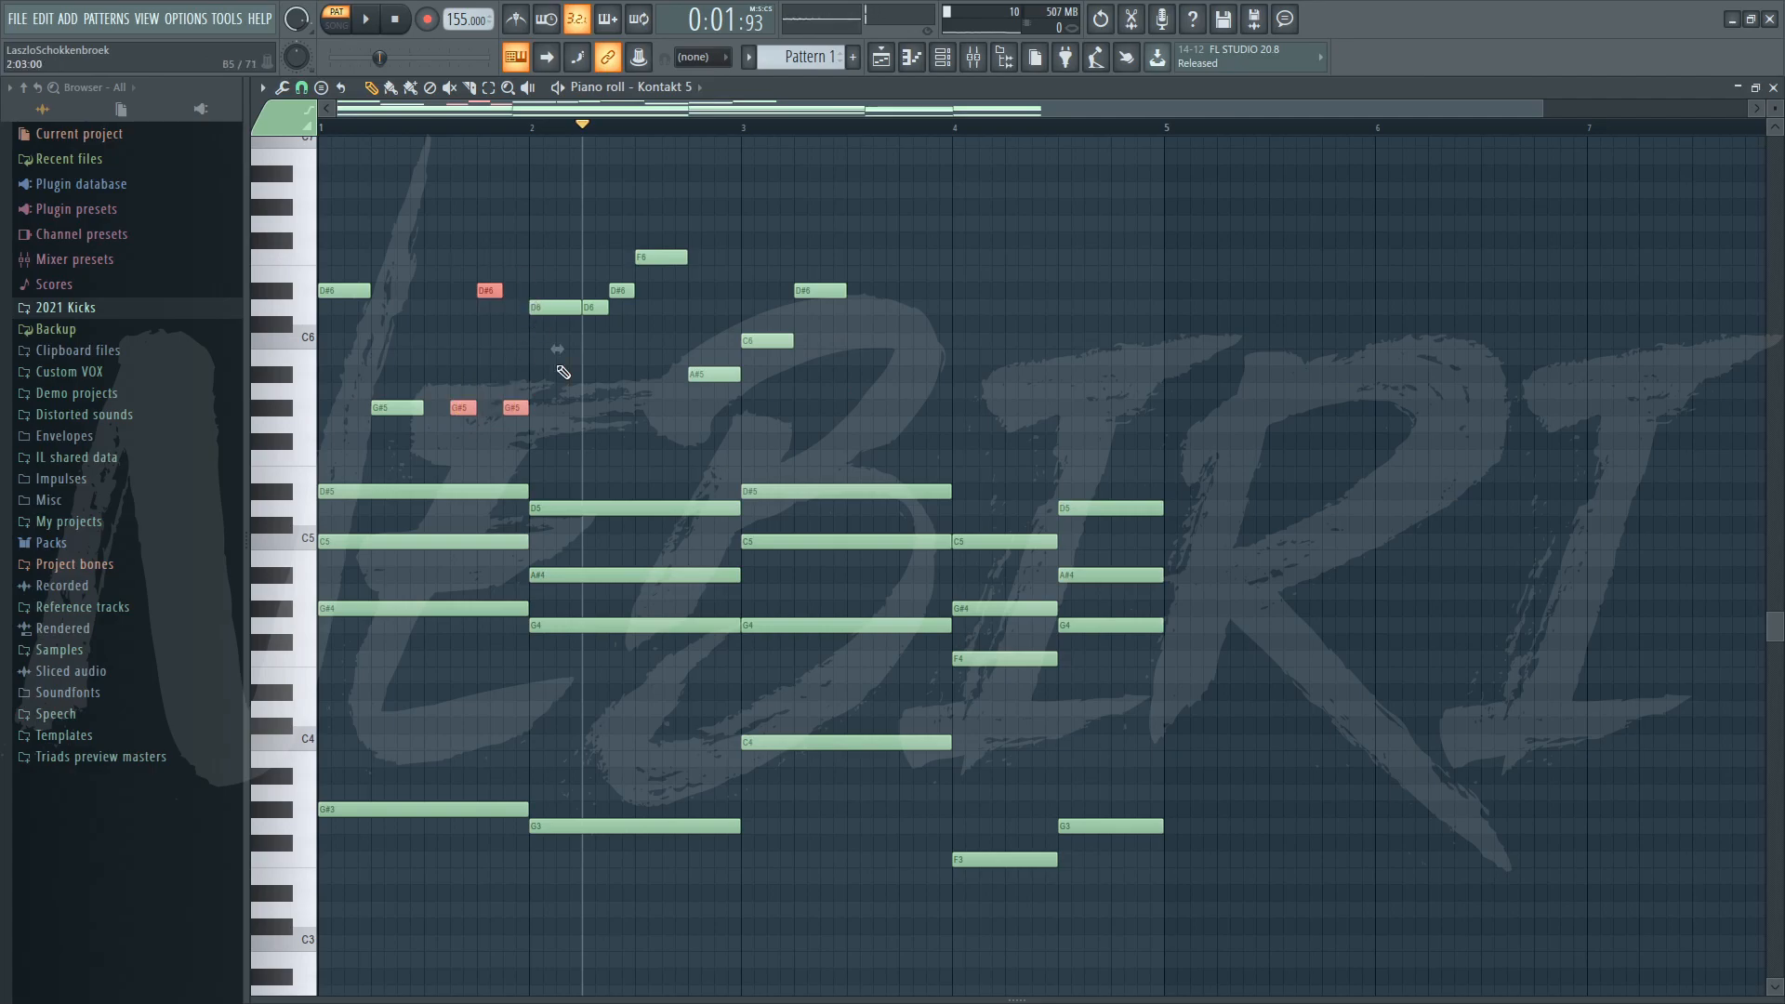
{"action": "left_click_drag", "start_coordinate": [554, 398], "coordinate": [739, 199]}
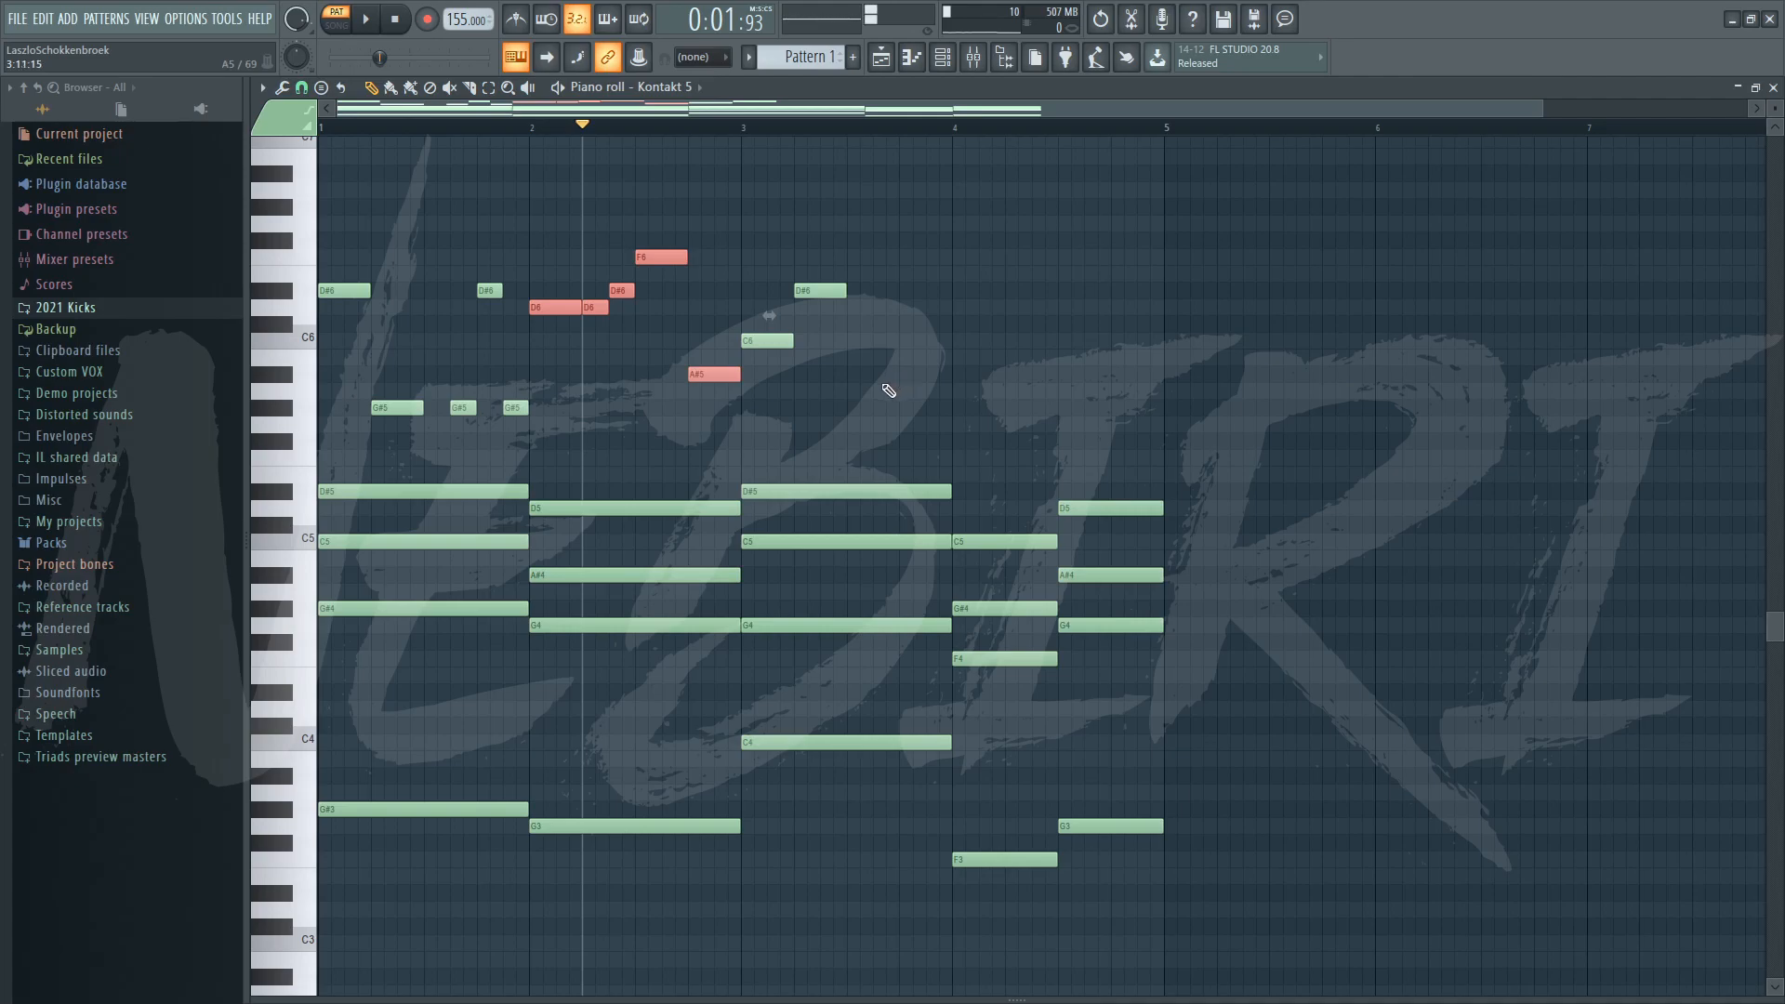
{"action": "key", "text": "space"}
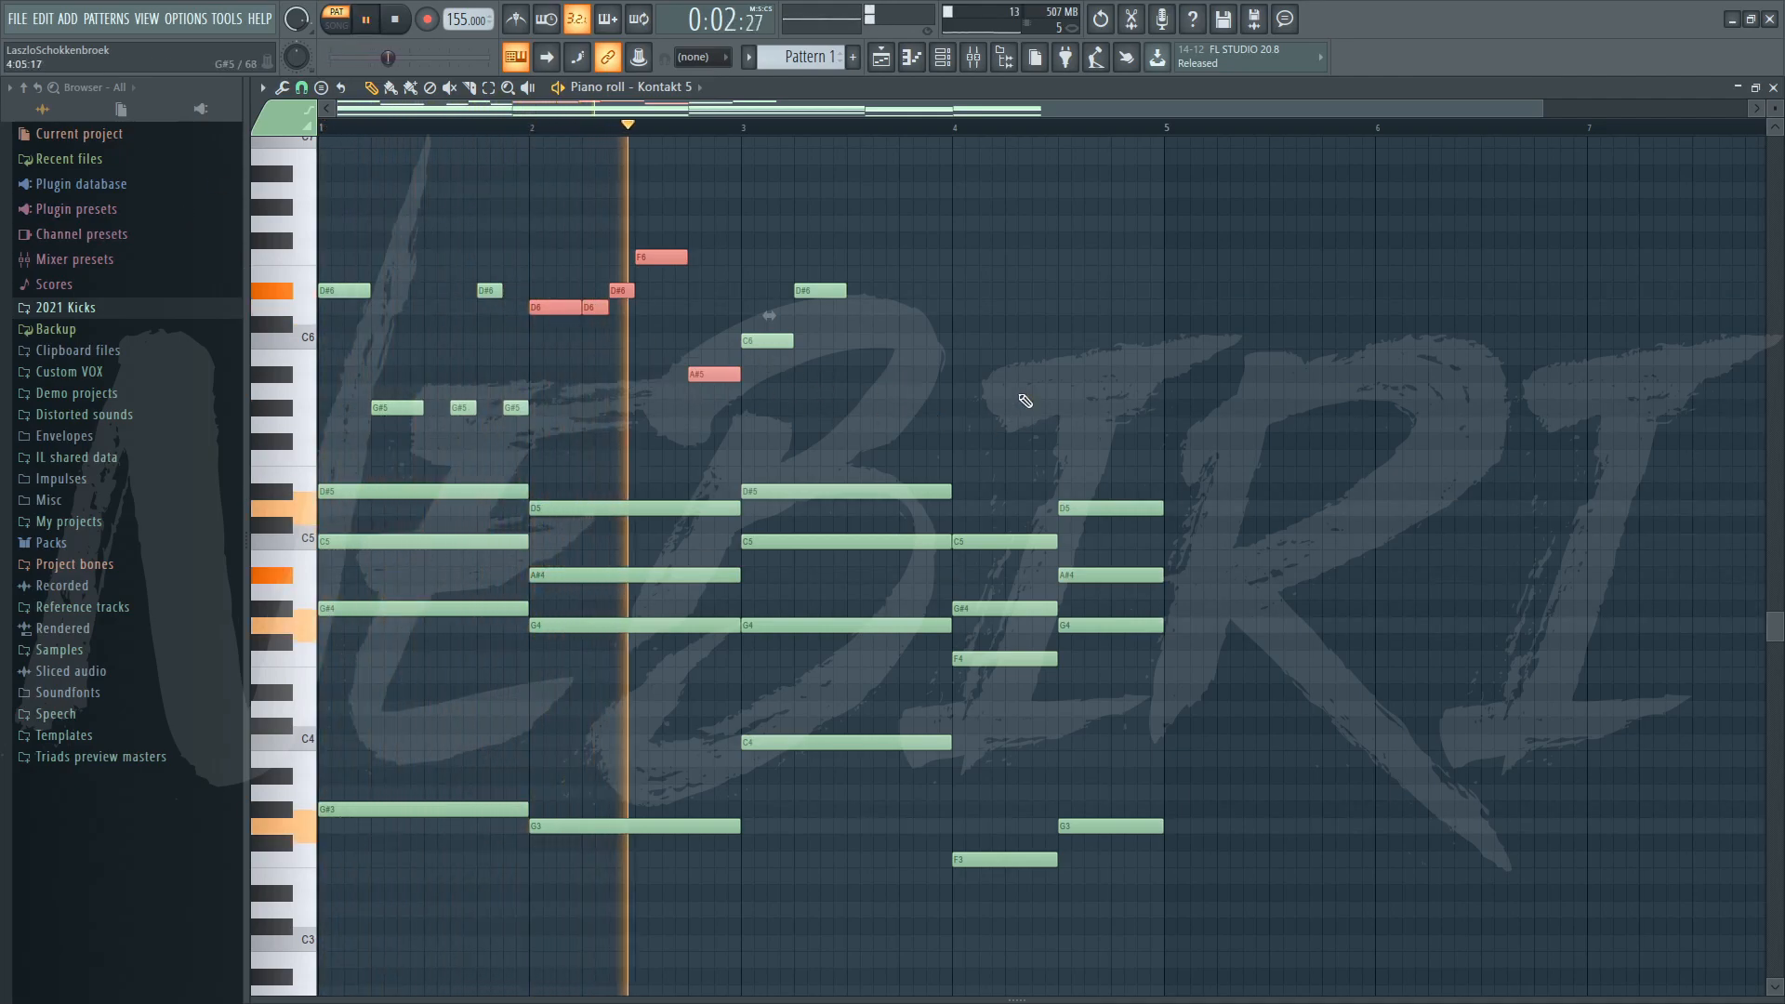
{"action": "key", "text": "space"}
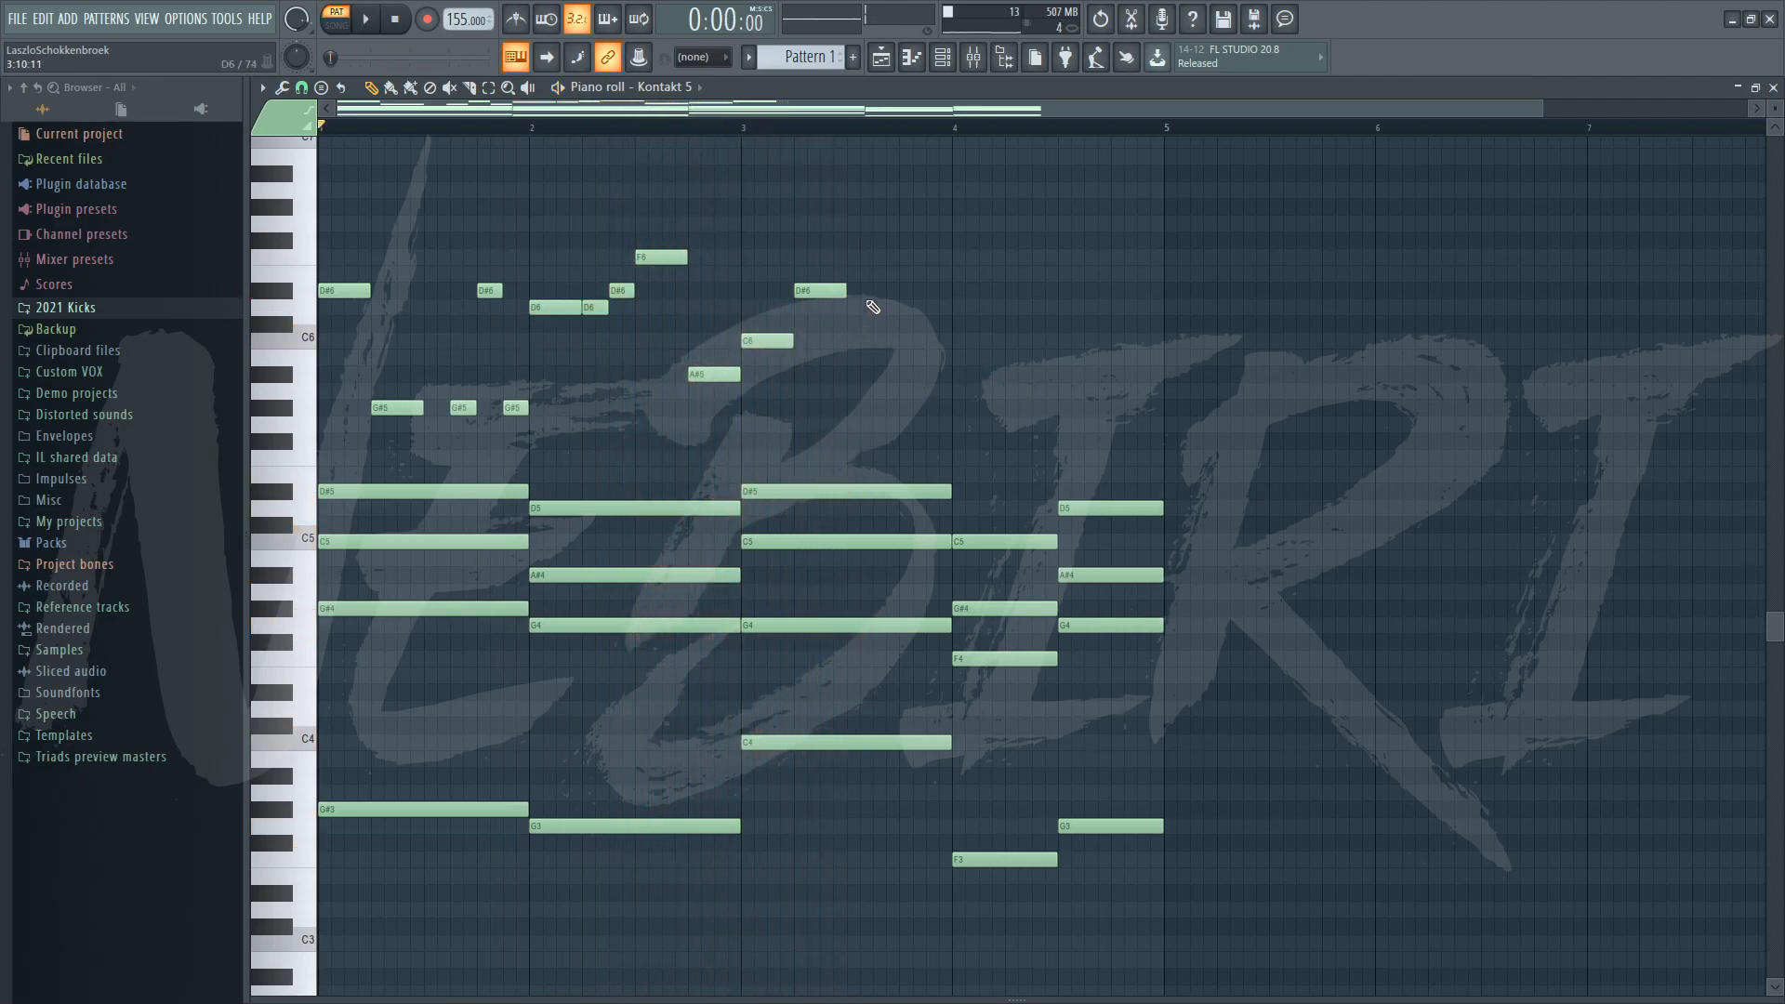
Change the second to fourth melody notes of bar 2 to C6, D6 and D#6, and play back from just before bar 2.
{"action": "left_click", "coordinate": [535, 129]}
{"action": "key", "text": "space"}
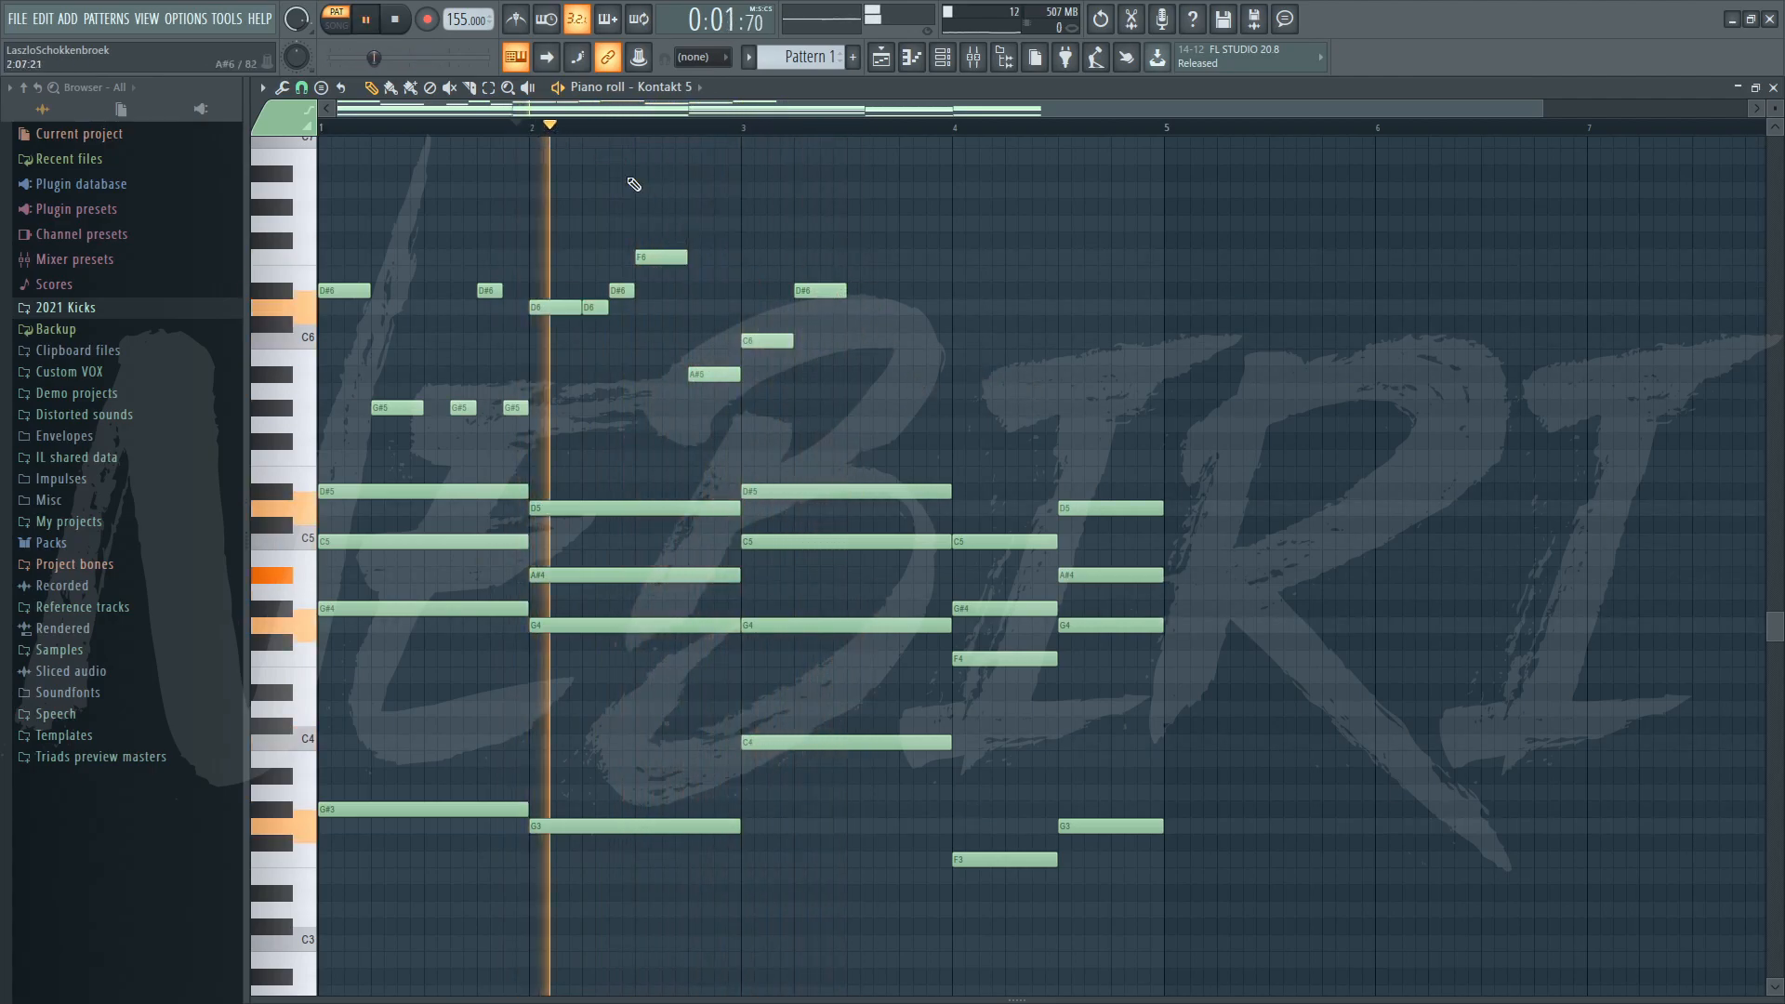
{"action": "key", "text": "space"}
{"action": "key", "text": "space"}
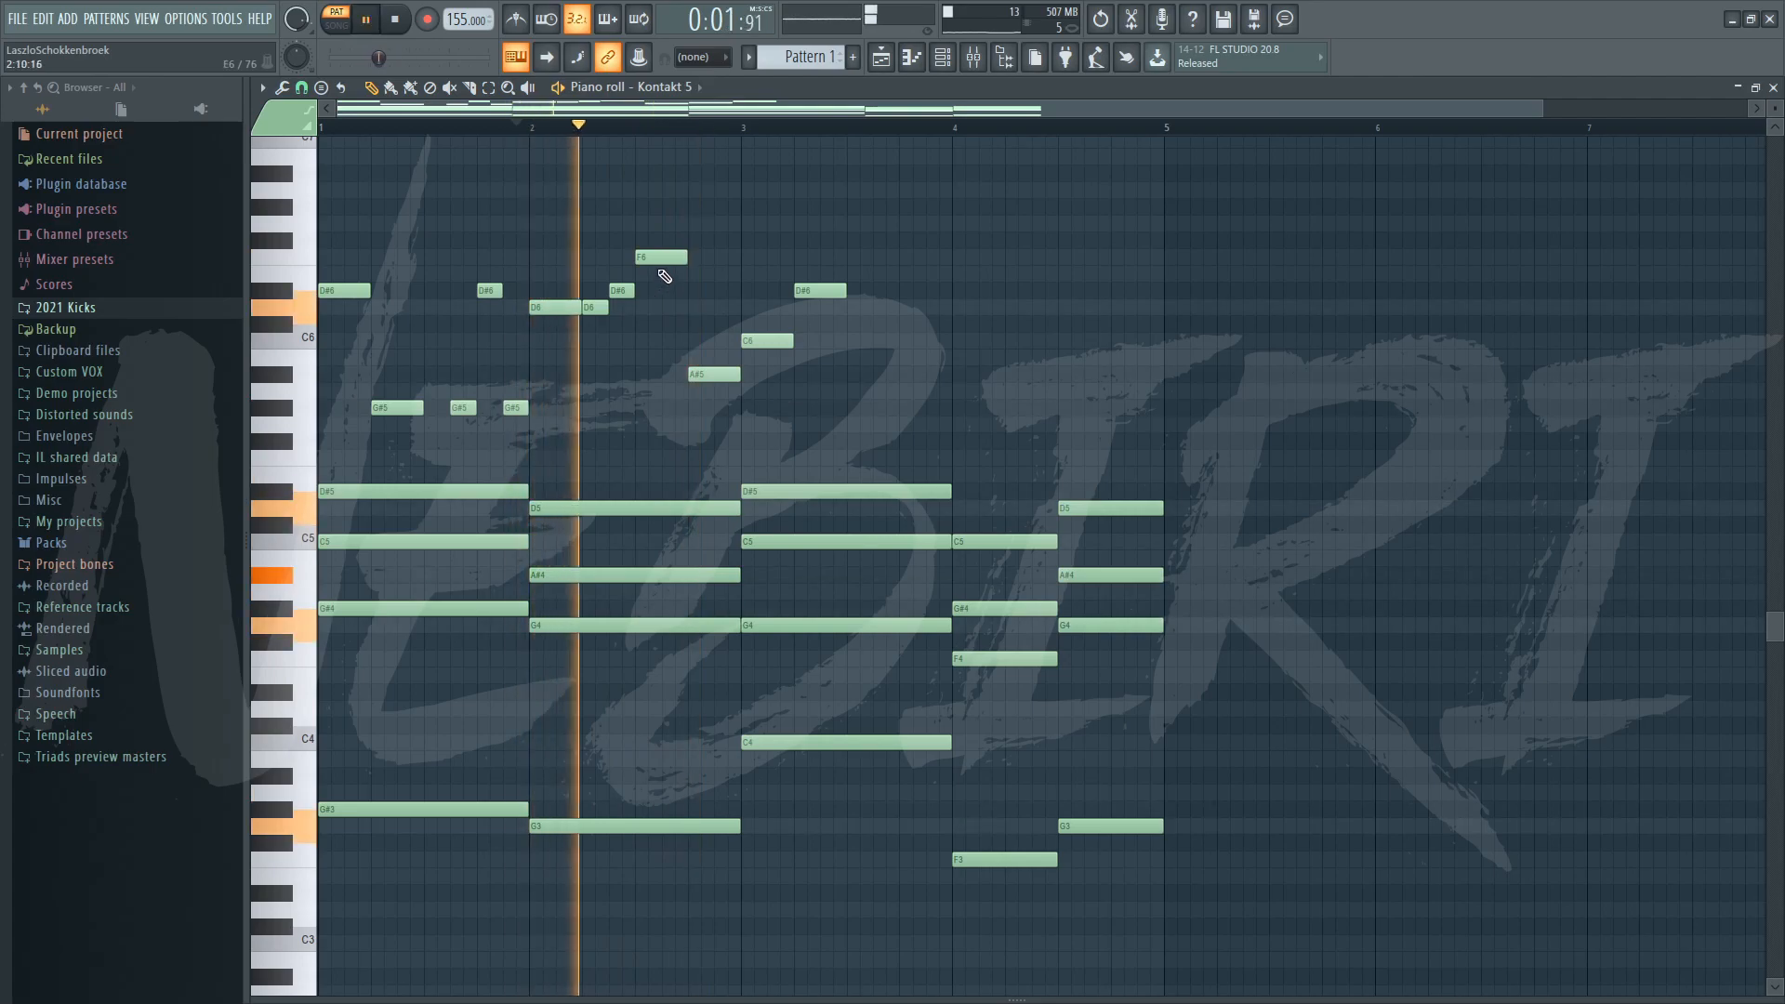
{"action": "key", "text": "space"}
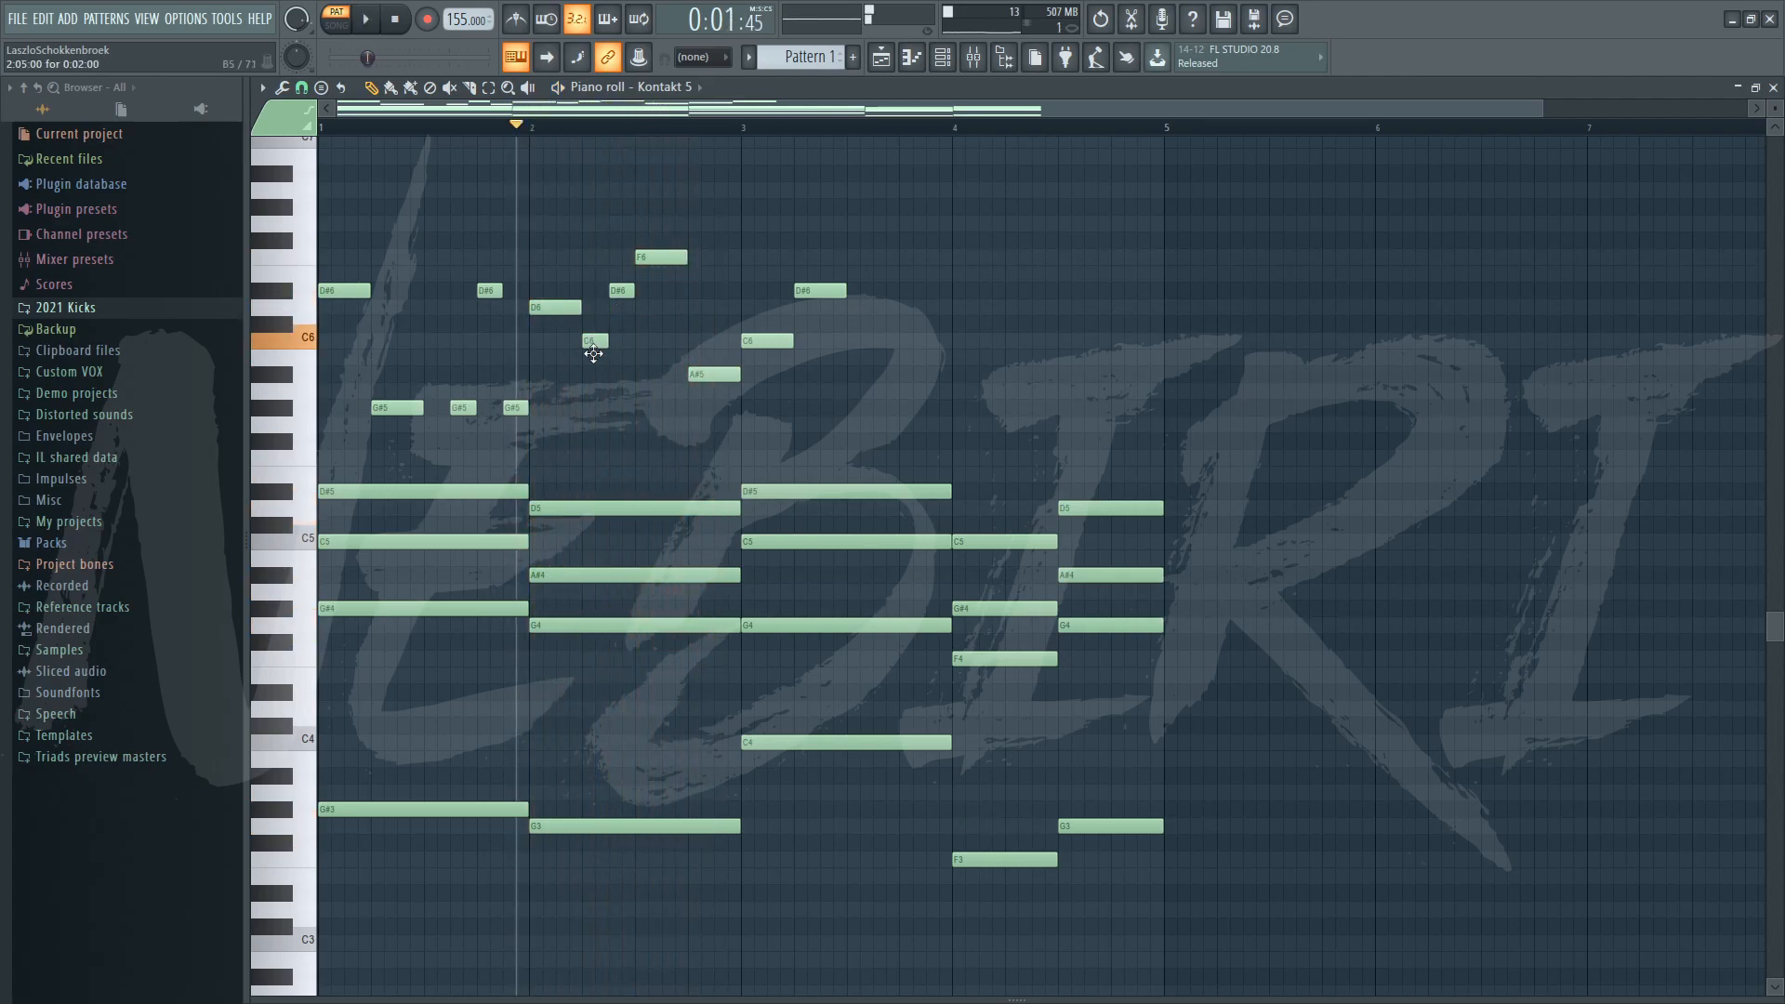
{"action": "key", "text": "space"}
{"action": "left_click_drag", "start_coordinate": [617, 324], "coordinate": [665, 290]}
{"action": "key", "text": "space"}
{"action": "key", "text": "space"}
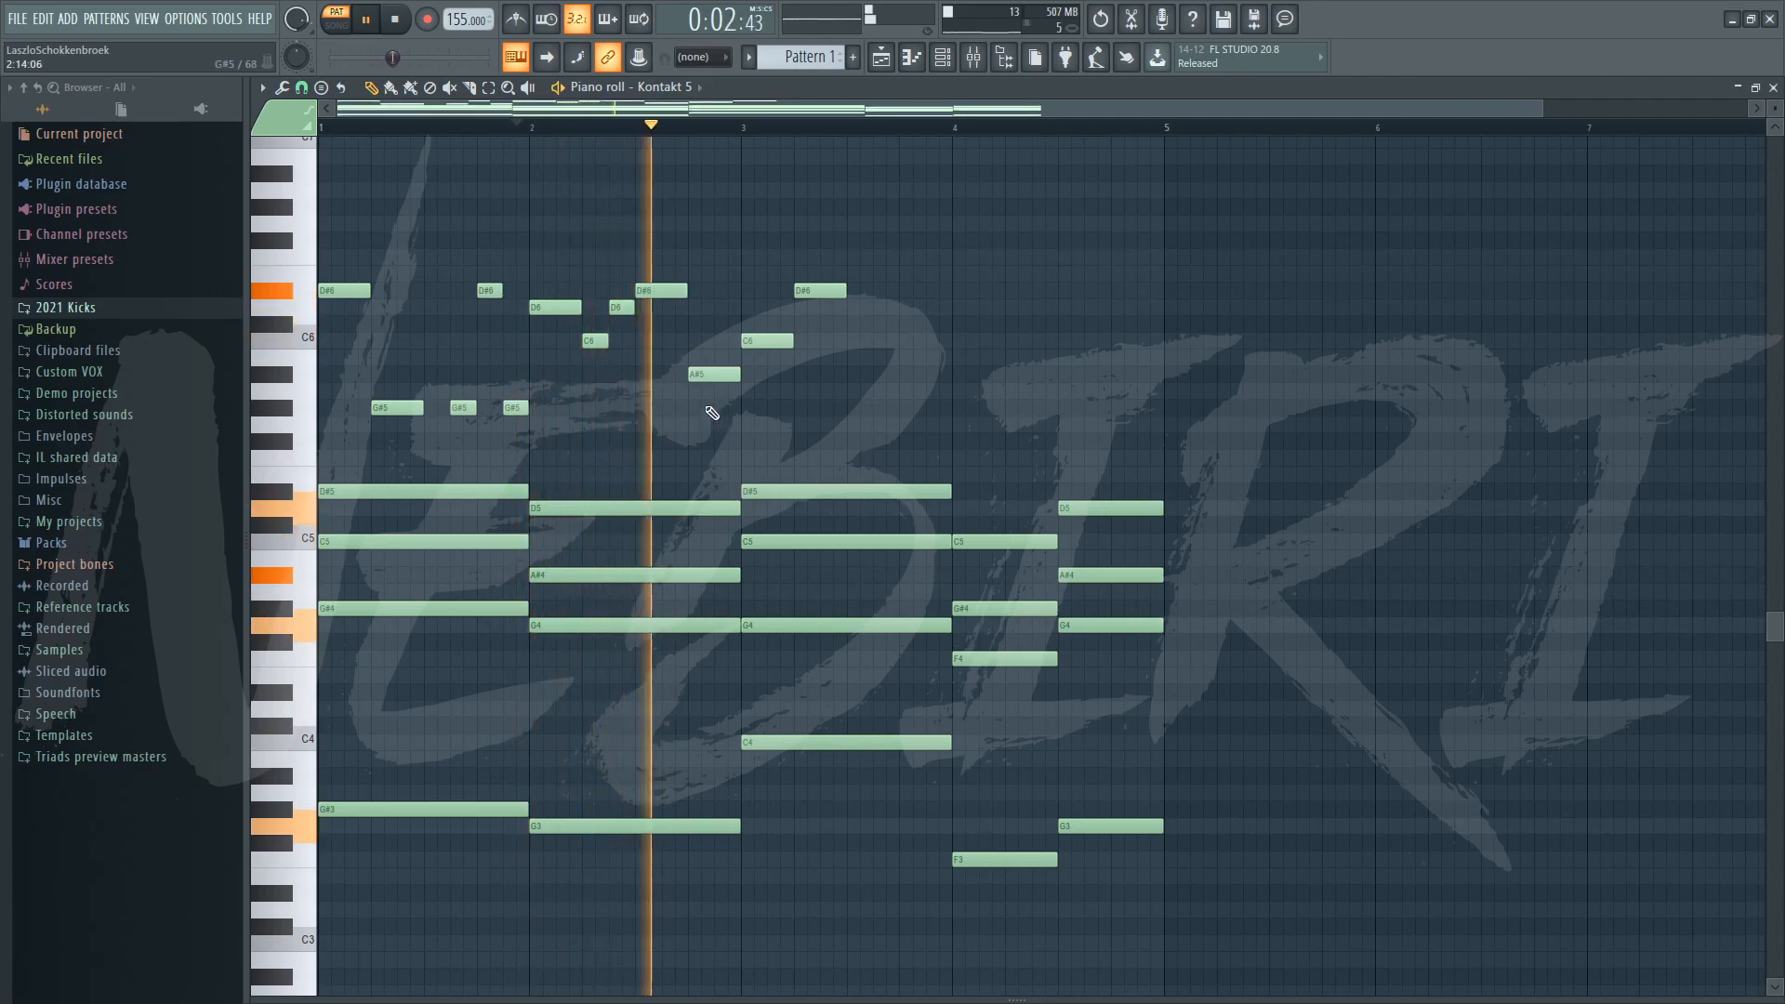
{"action": "key", "text": "space"}
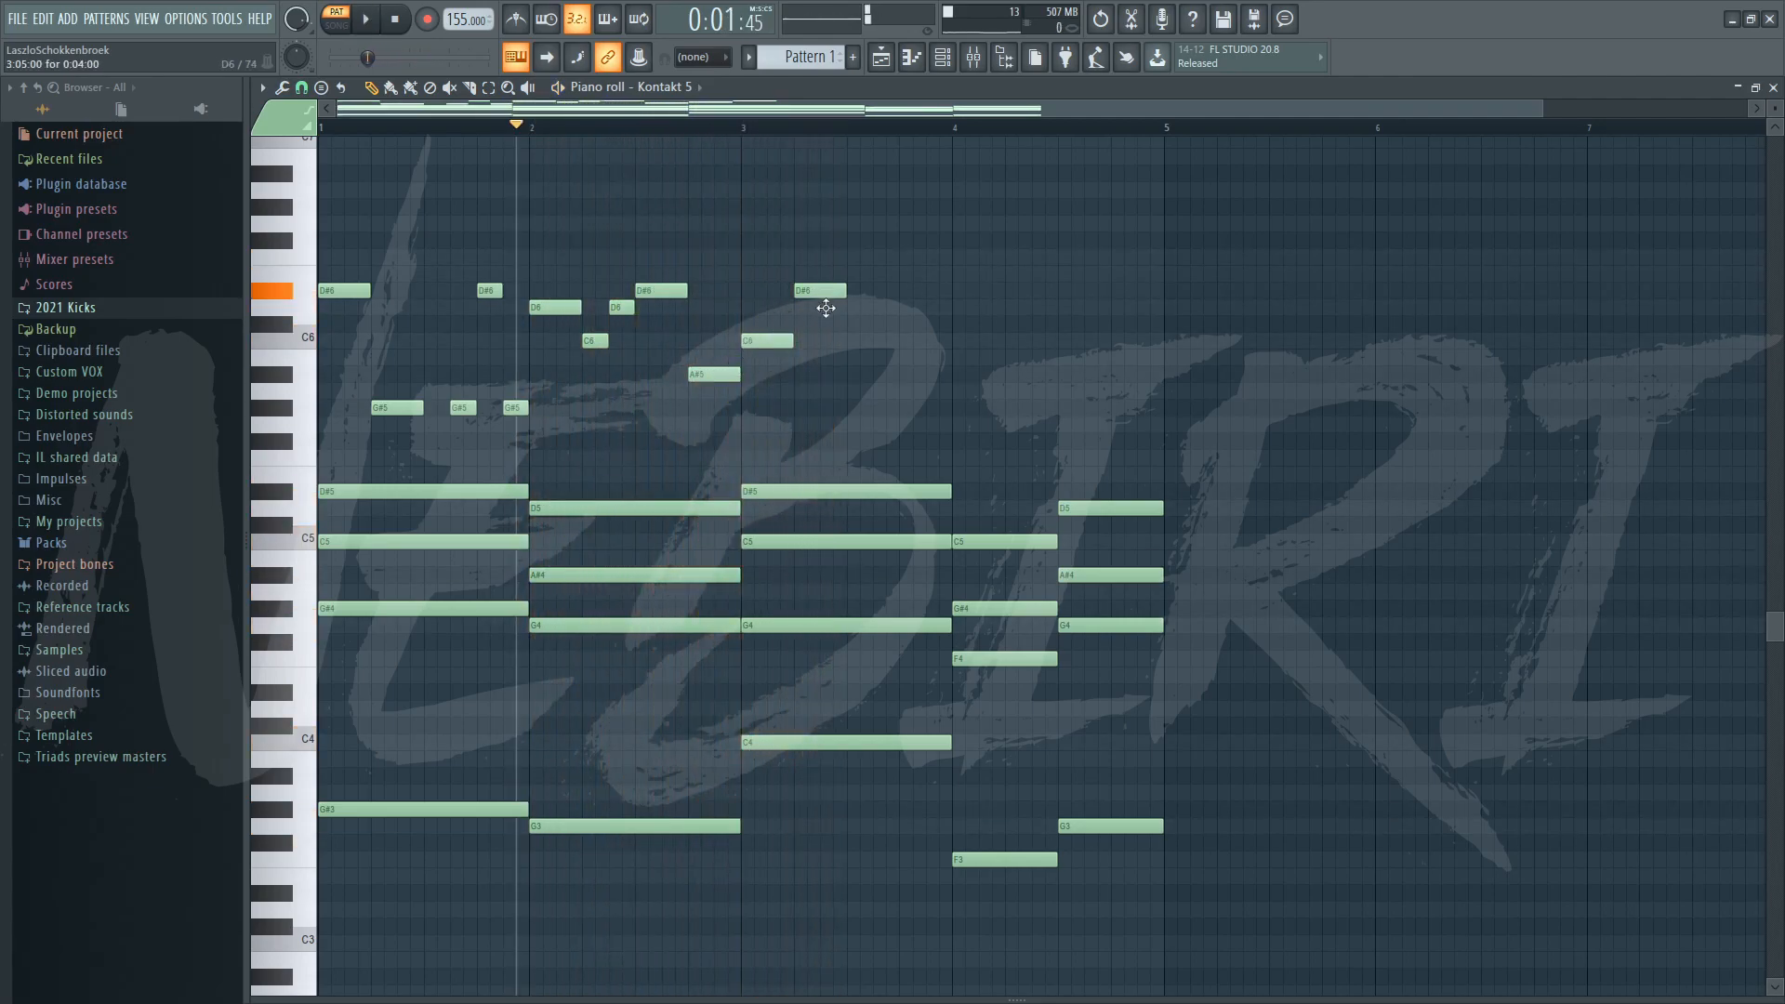
Try the second melody note of bar 3 at D6, play it back, and restore it to D#6.
{"action": "left_click_drag", "start_coordinate": [825, 307], "coordinate": [825, 325]}
{"action": "key", "text": "space"}
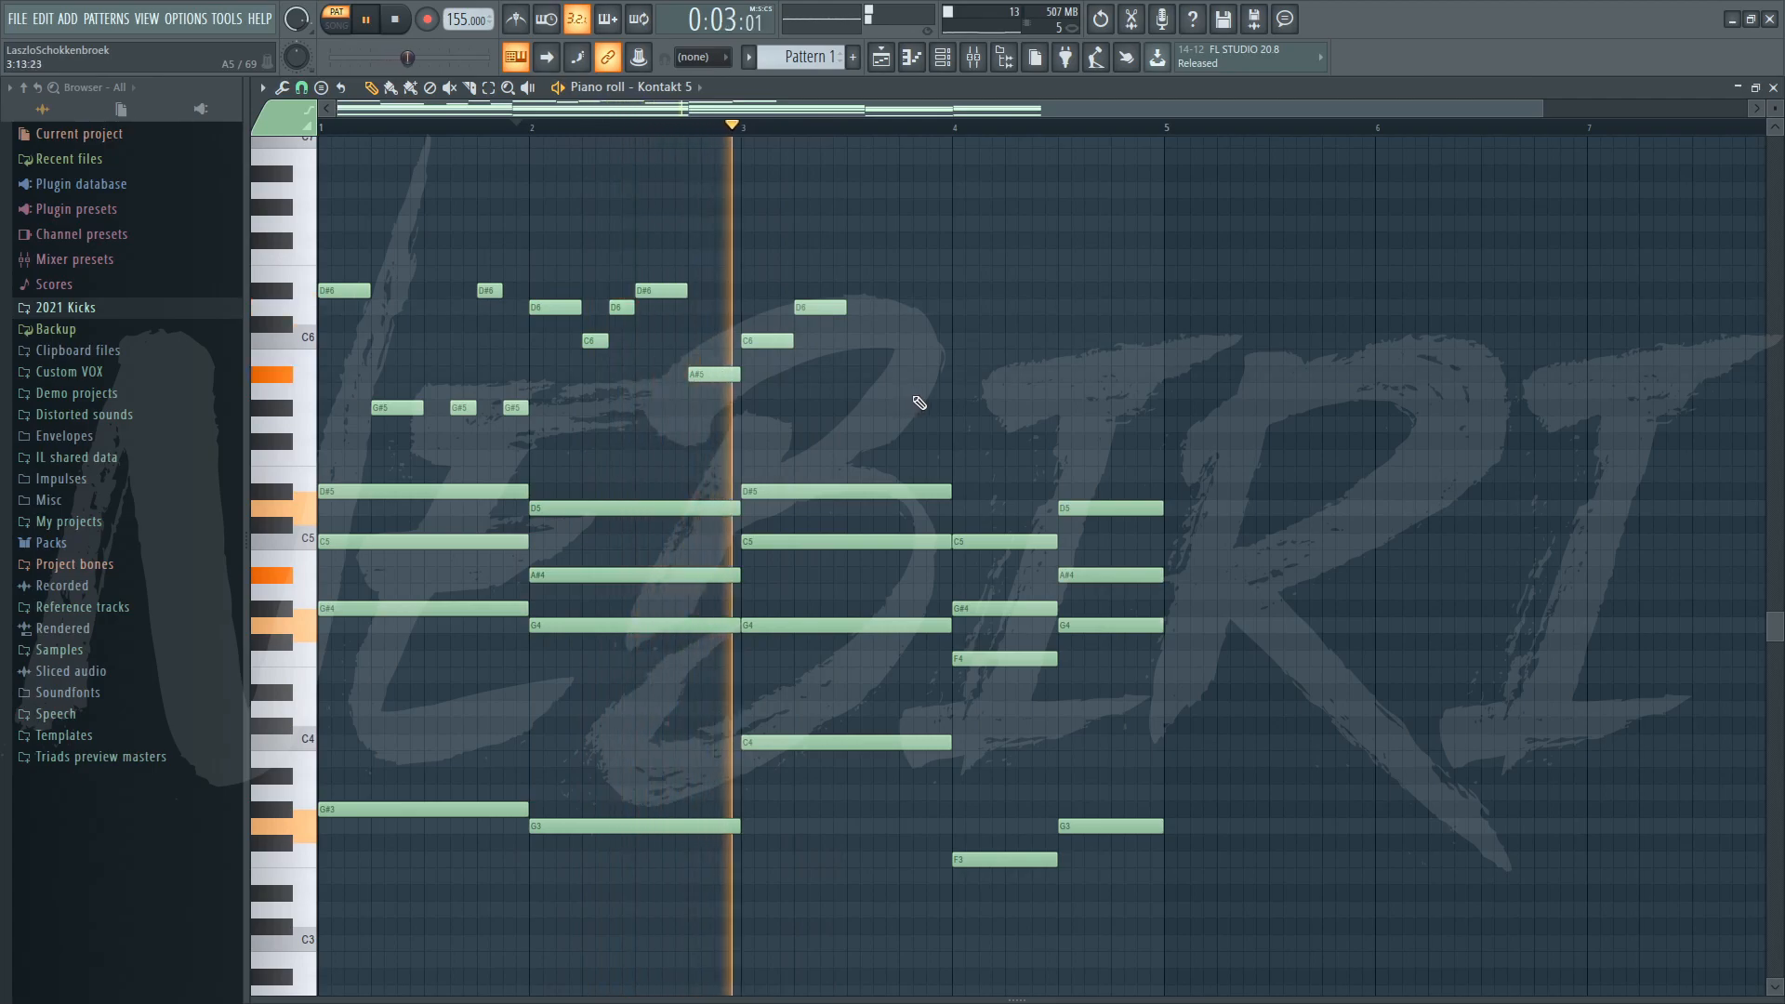
{"action": "key", "text": "space"}
{"action": "left_click_drag", "start_coordinate": [816, 307], "coordinate": [816, 291]}
{"action": "key", "text": "space"}
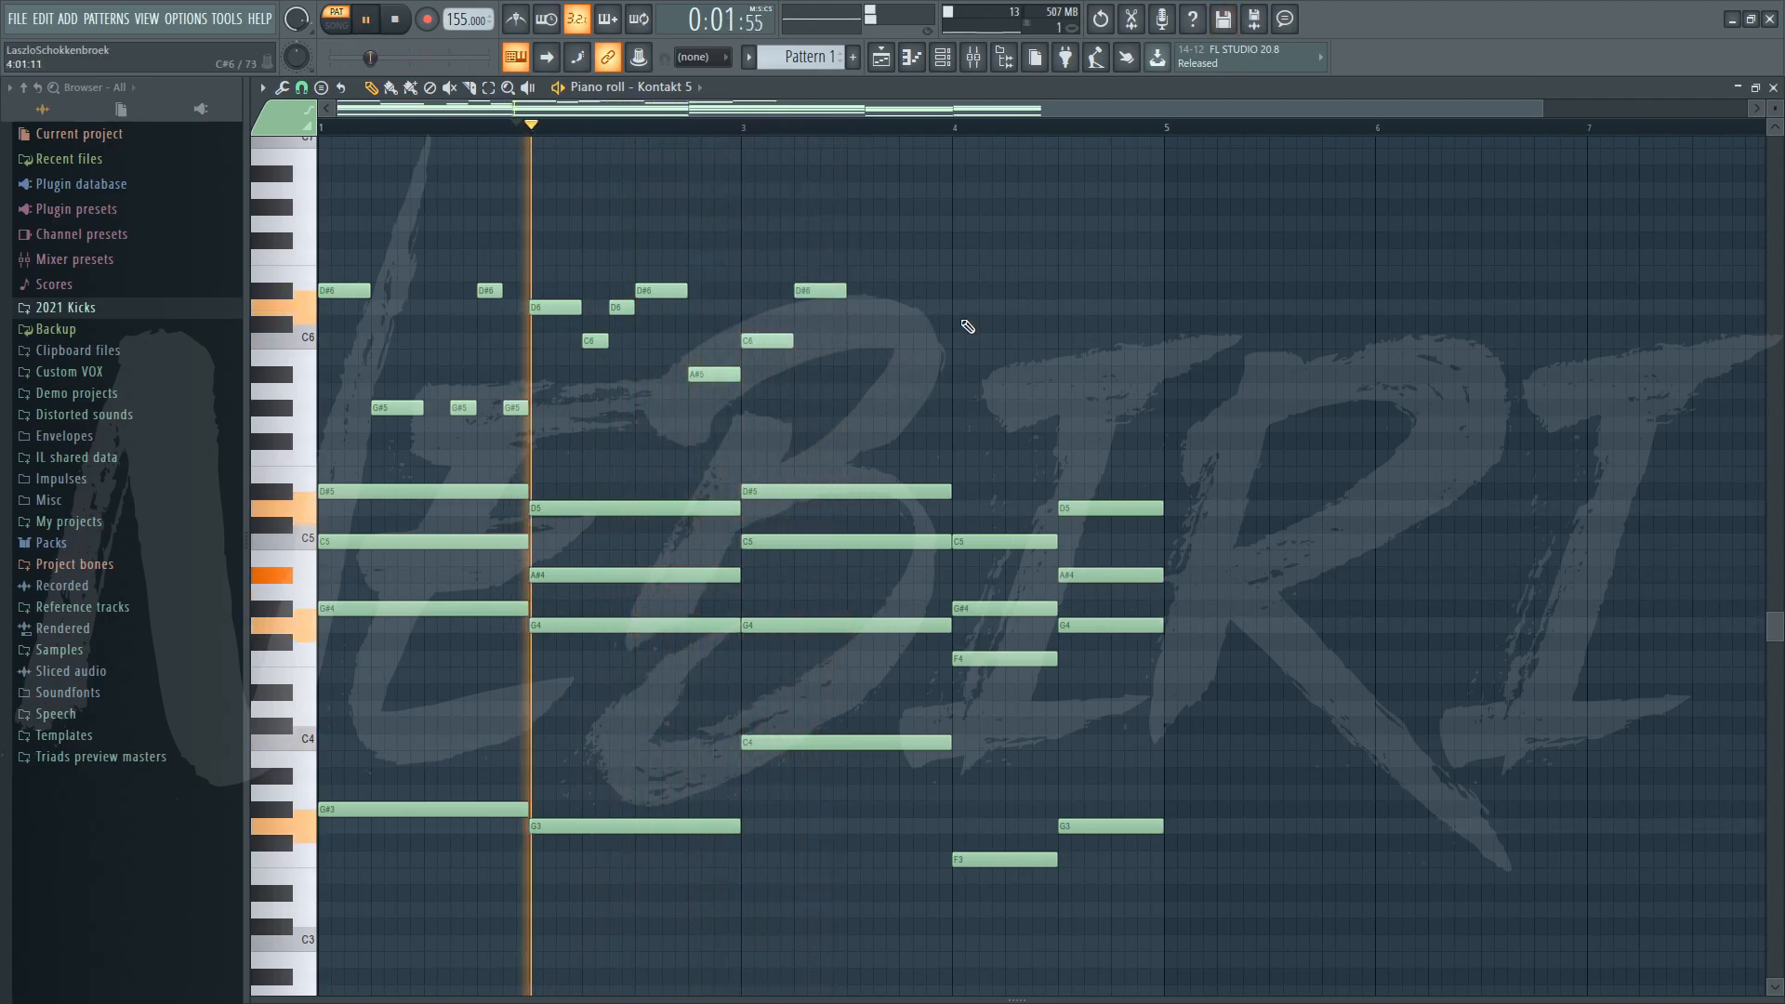
Add two-step D#6, D#6 and D6 notes from step 11 of bar 3 and a four-step D#6 starting bar 4, and play back.
{"action": "left_click", "coordinate": [893, 307]}
{"action": "key", "text": "space"}
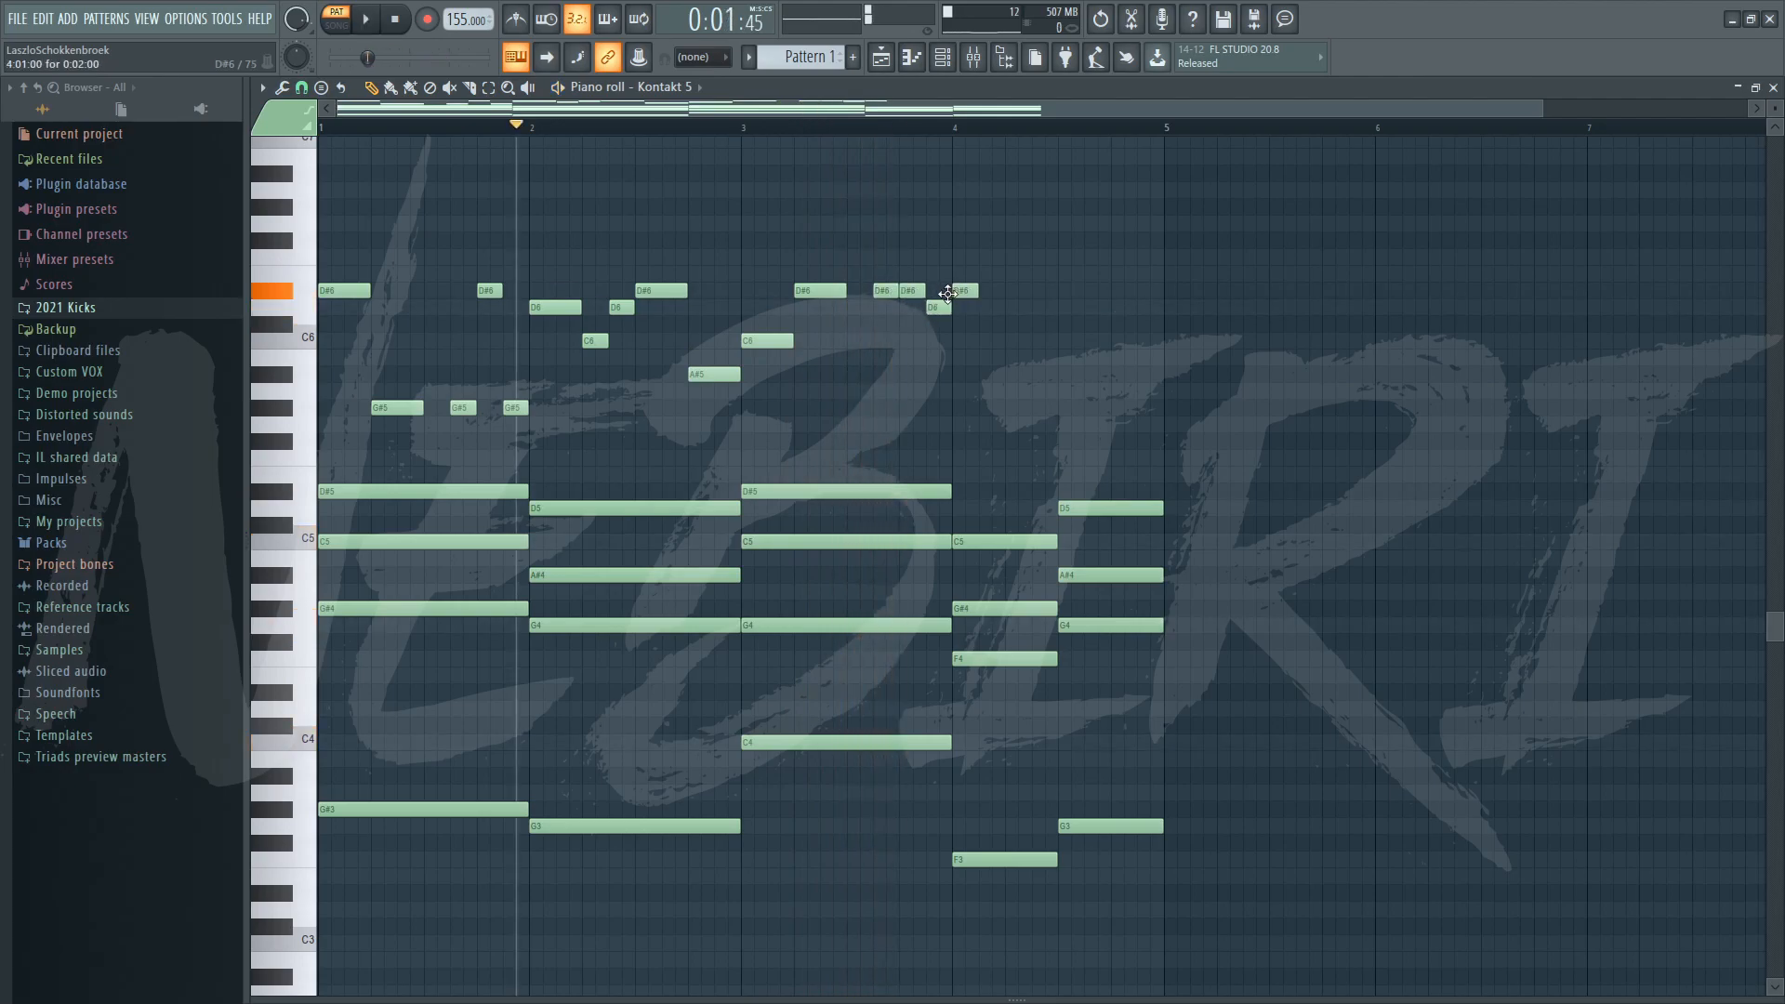
{"action": "key", "text": "space"}
{"action": "left_click_drag", "start_coordinate": [976, 291], "coordinate": [1002, 292]}
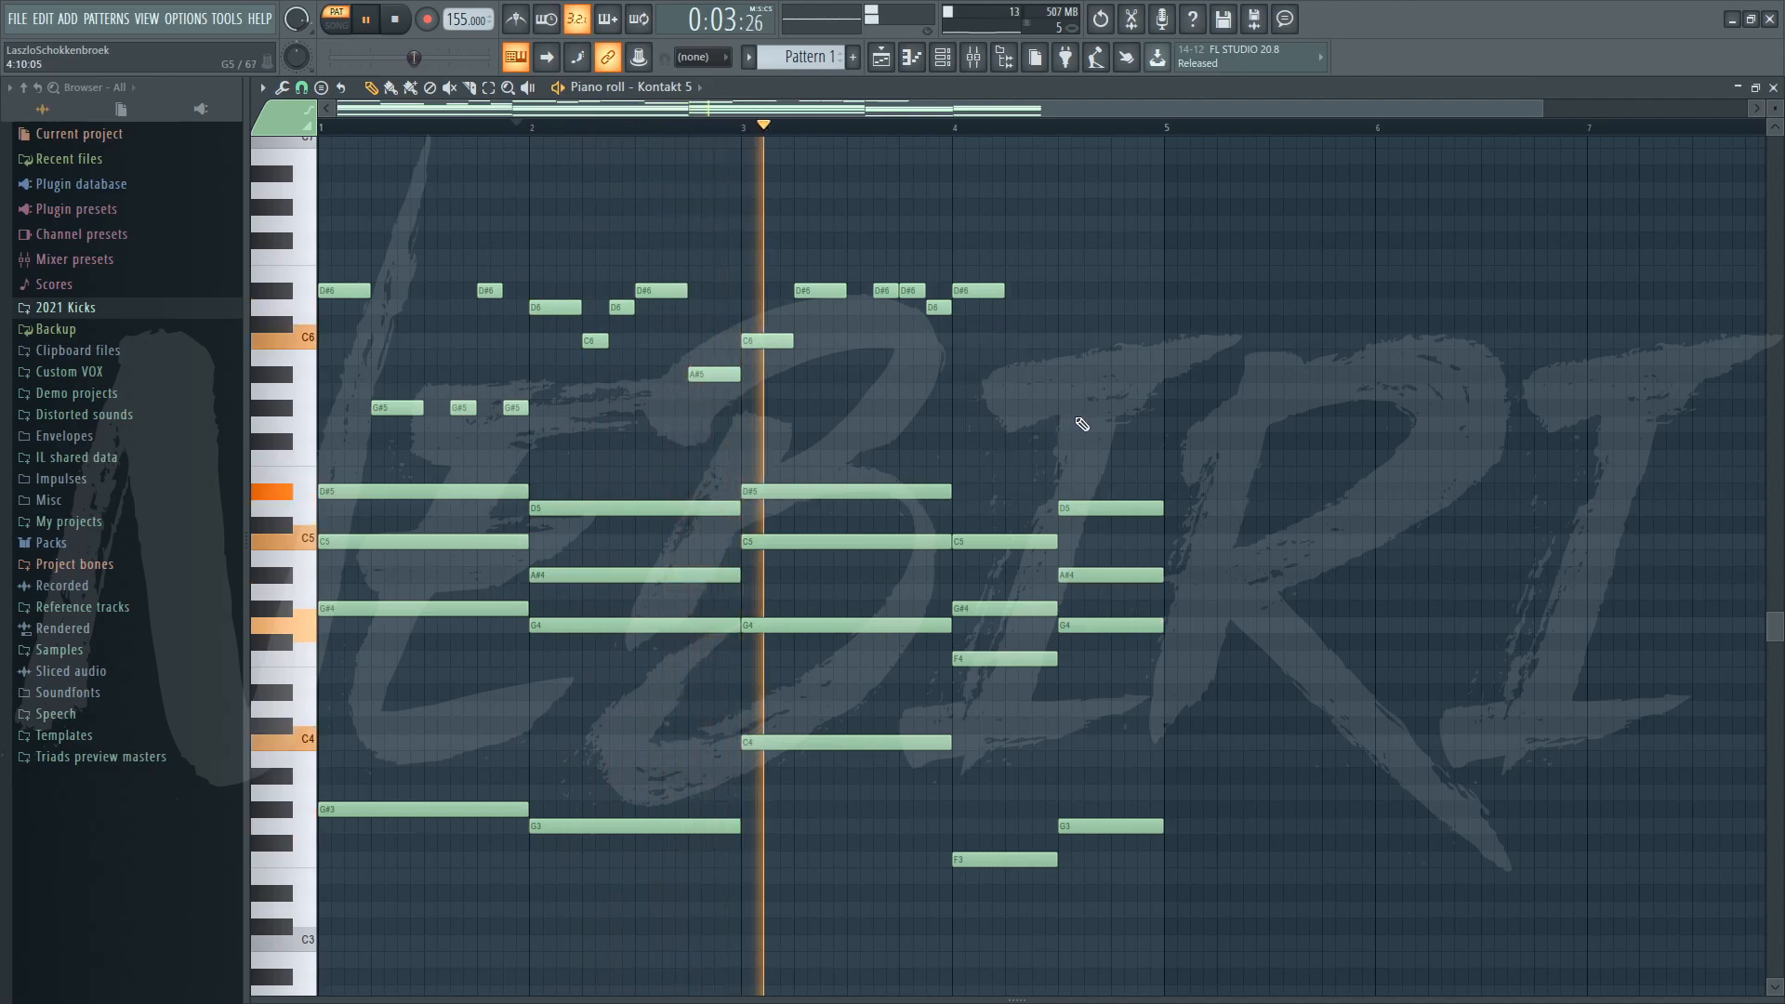
{"action": "key", "text": "space"}
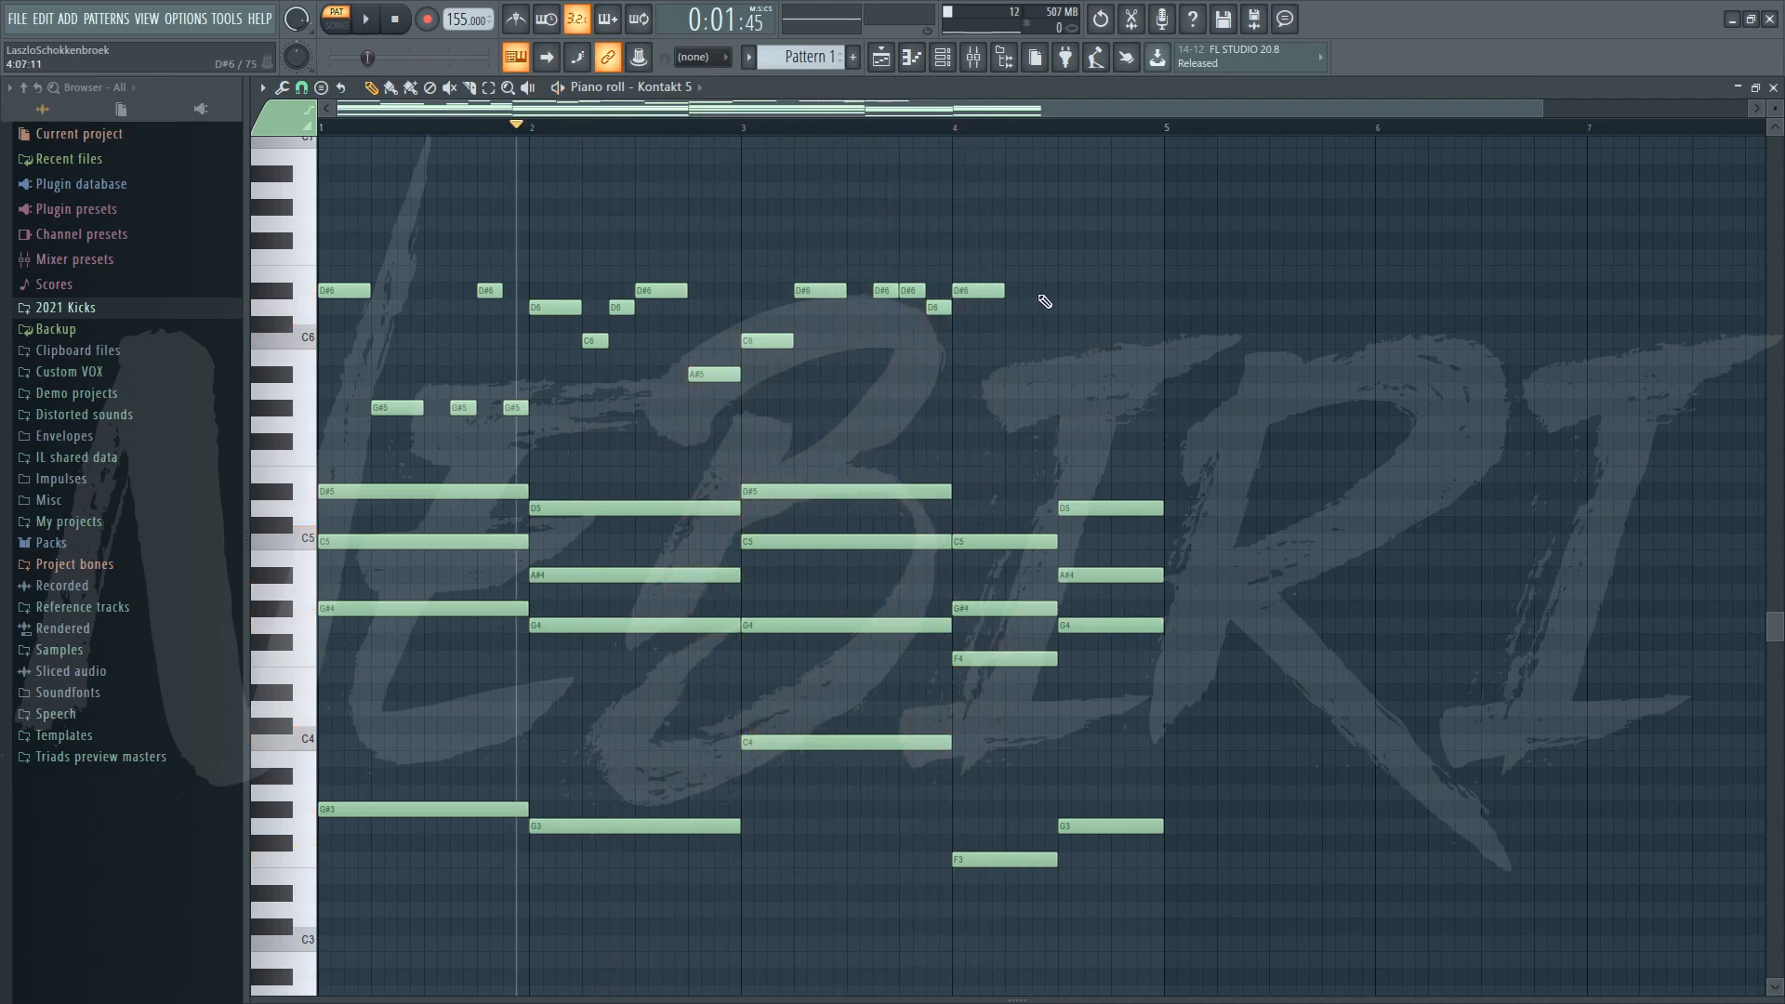
Continue the bar 4 melody with two-step F6 and D#6 notes and a four-step D6, playing back from bar 4.
{"action": "left_click", "coordinate": [954, 124]}
{"action": "left_click", "coordinate": [1006, 257]}
{"action": "left_click_drag", "start_coordinate": [1053, 257], "coordinate": [1030, 257]}
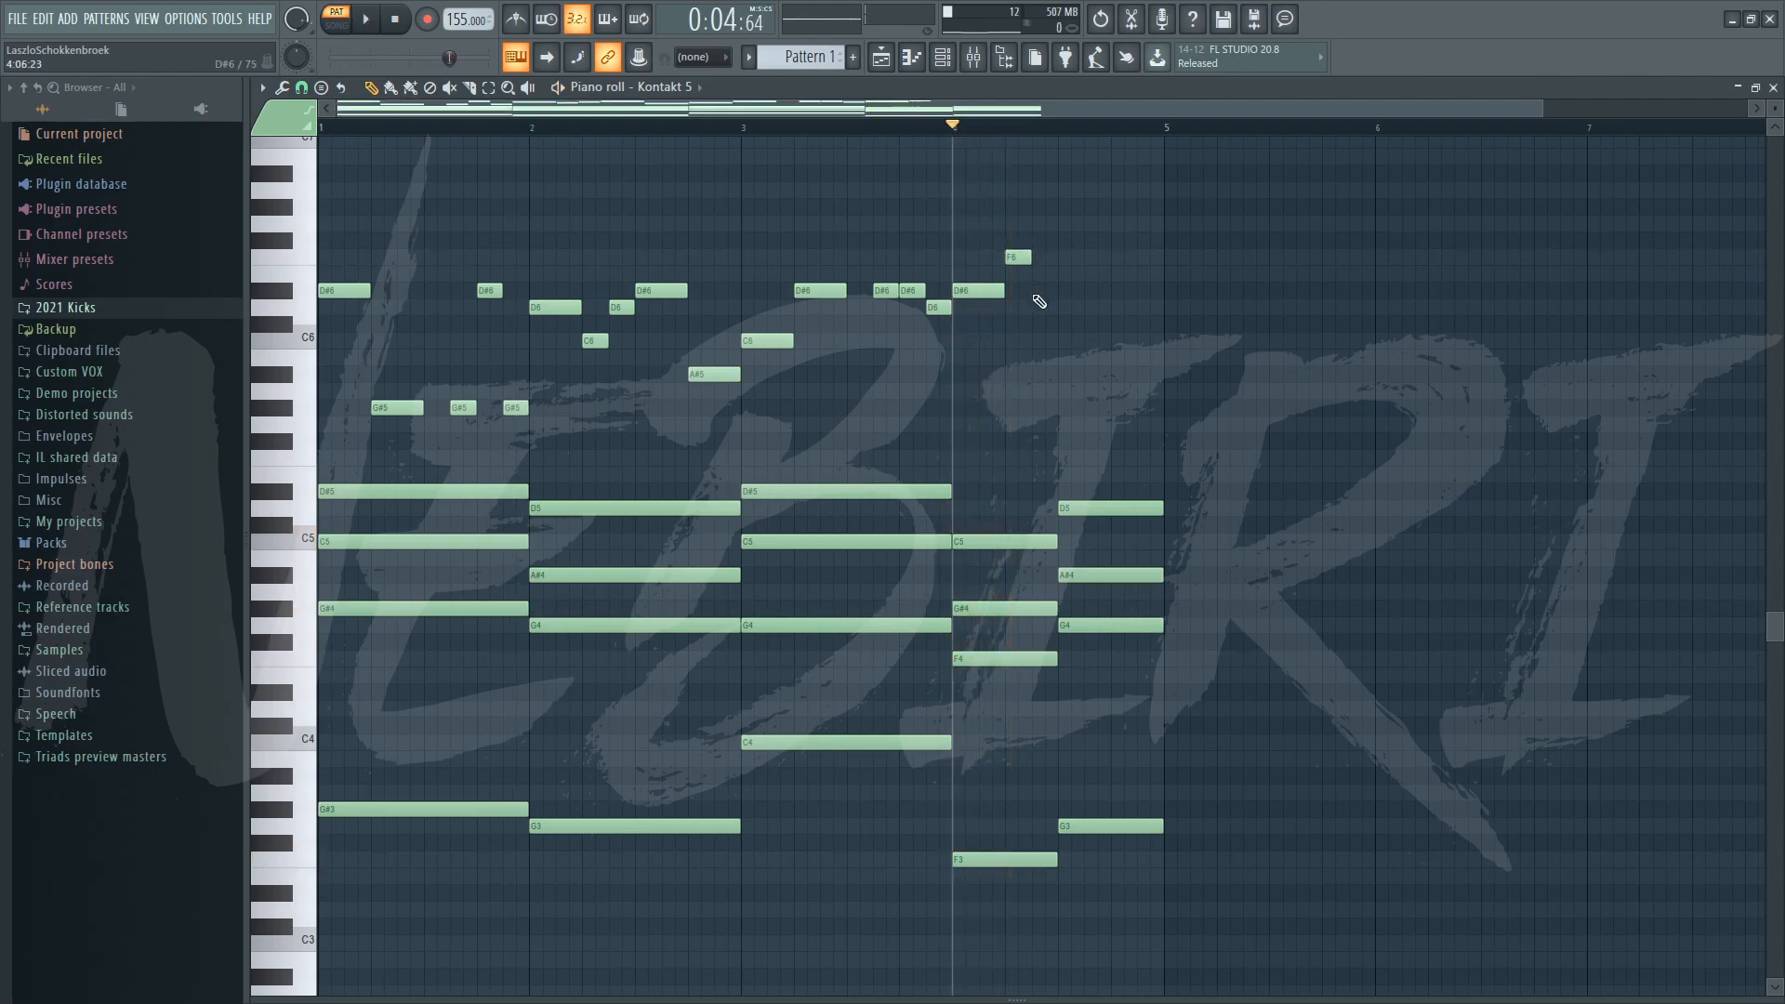
{"action": "key", "text": "space"}
{"action": "left_click_drag", "start_coordinate": [1081, 307], "coordinate": [1105, 307]}
{"action": "key", "text": "space"}
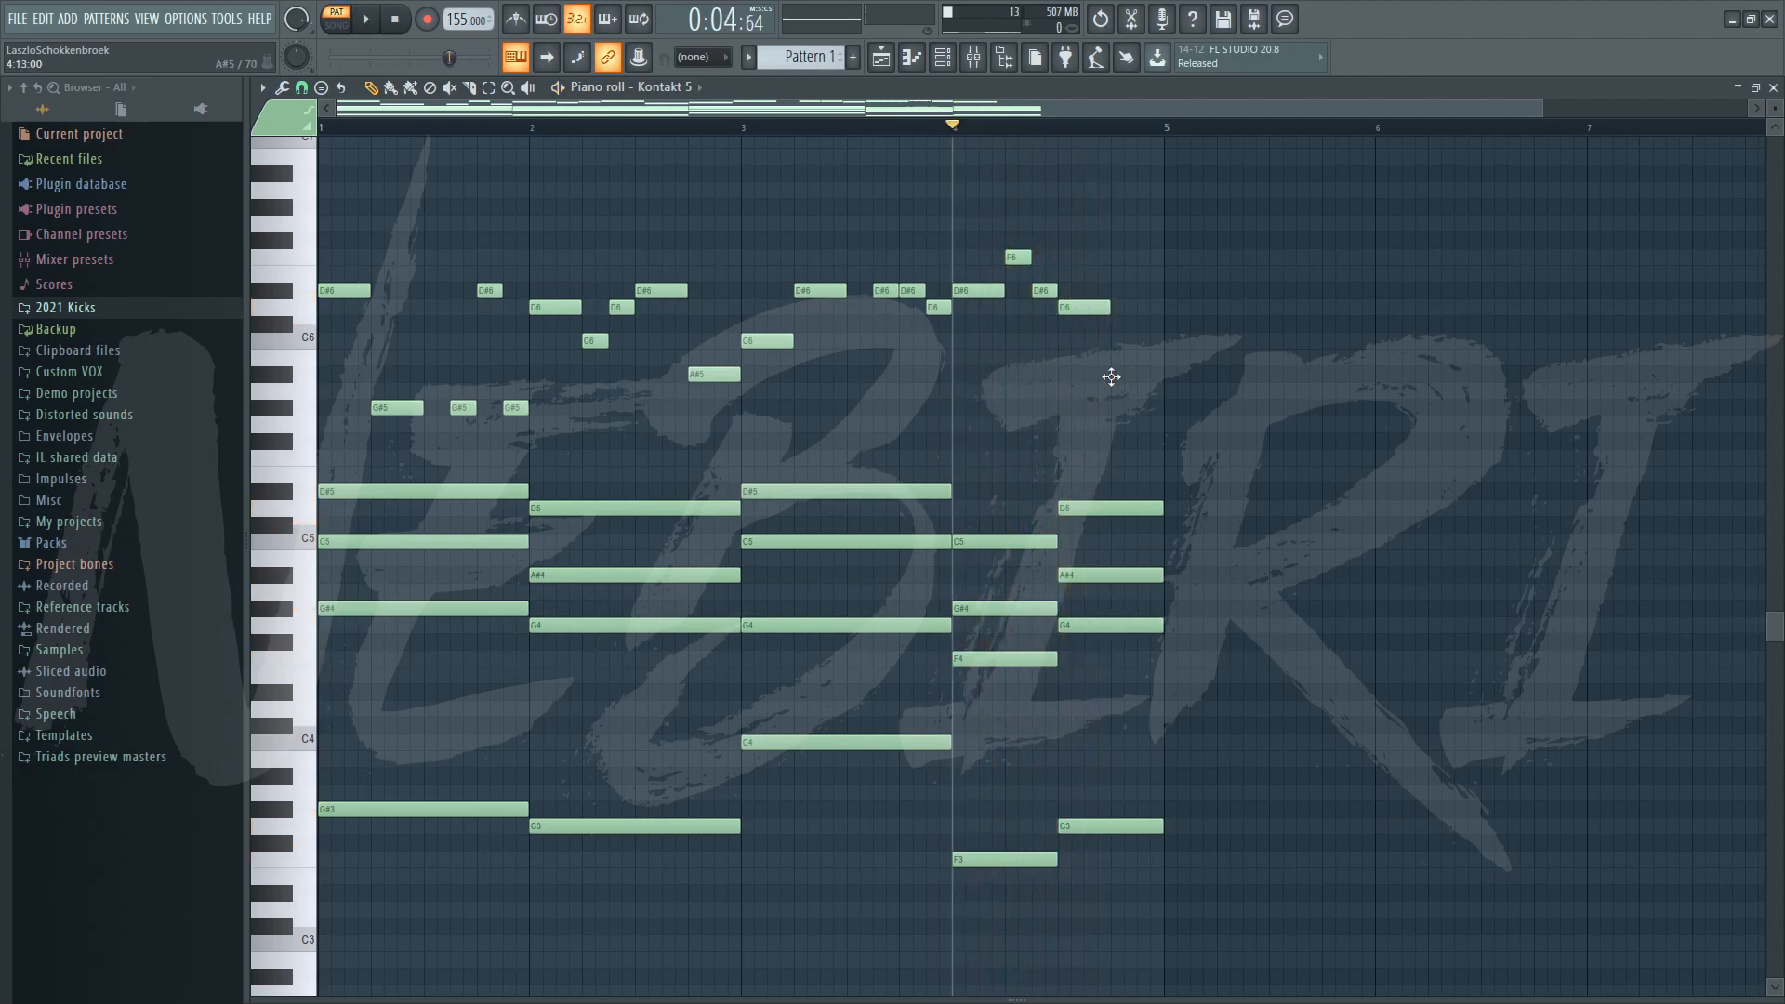
End the bar 4 melody with a four-step A#5 and play back the pattern.
{"action": "key", "text": "space"}
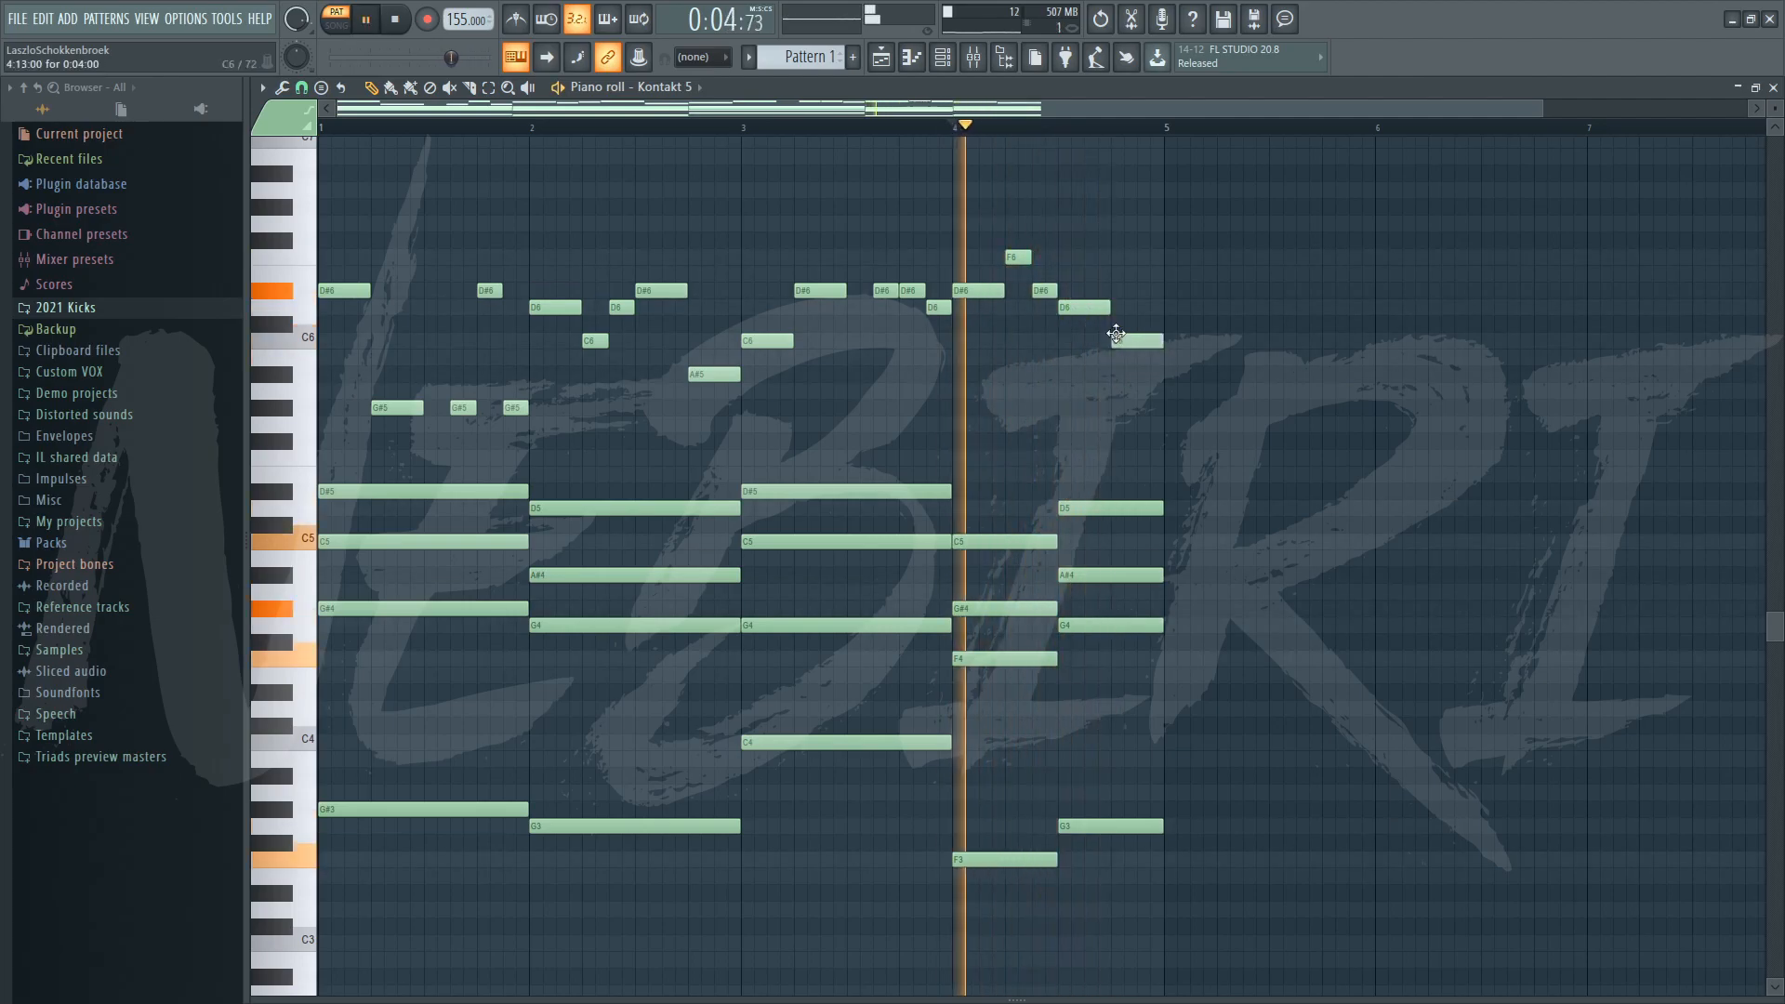
{"action": "left_click_drag", "start_coordinate": [1136, 357], "coordinate": [1137, 391]}
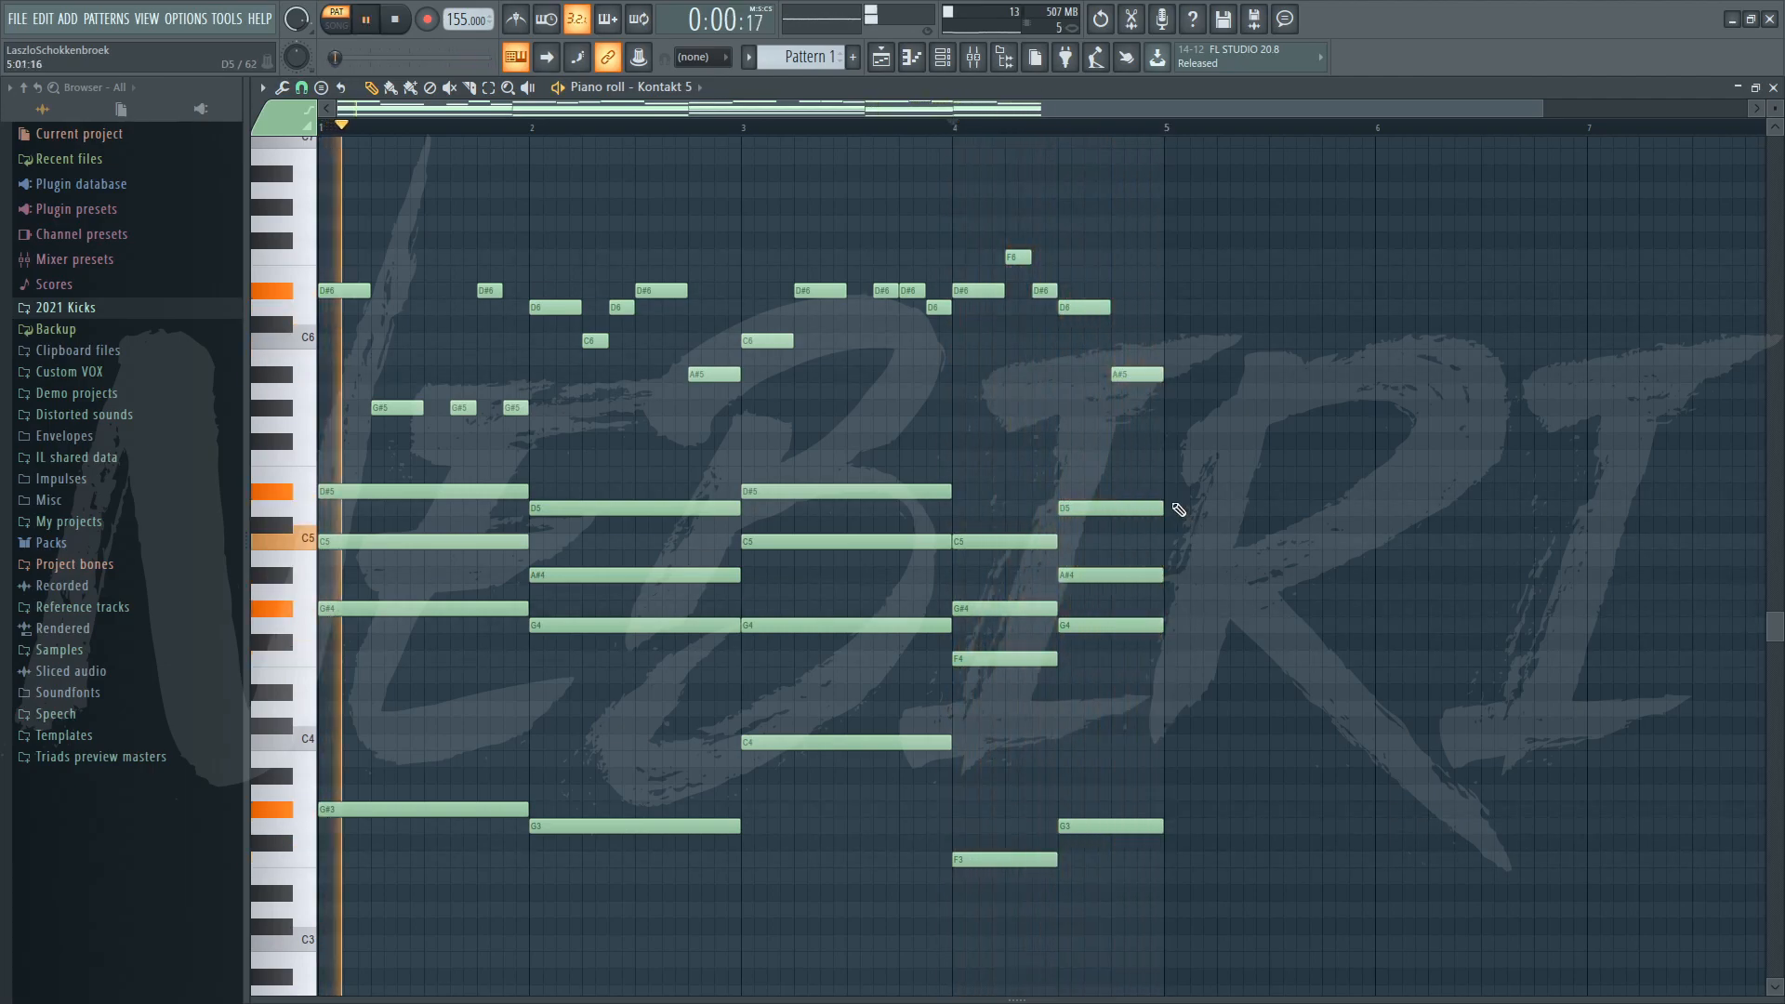
{"action": "key", "text": "space"}
{"action": "left_click", "coordinate": [370, 129]}
{"action": "key", "text": "space"}
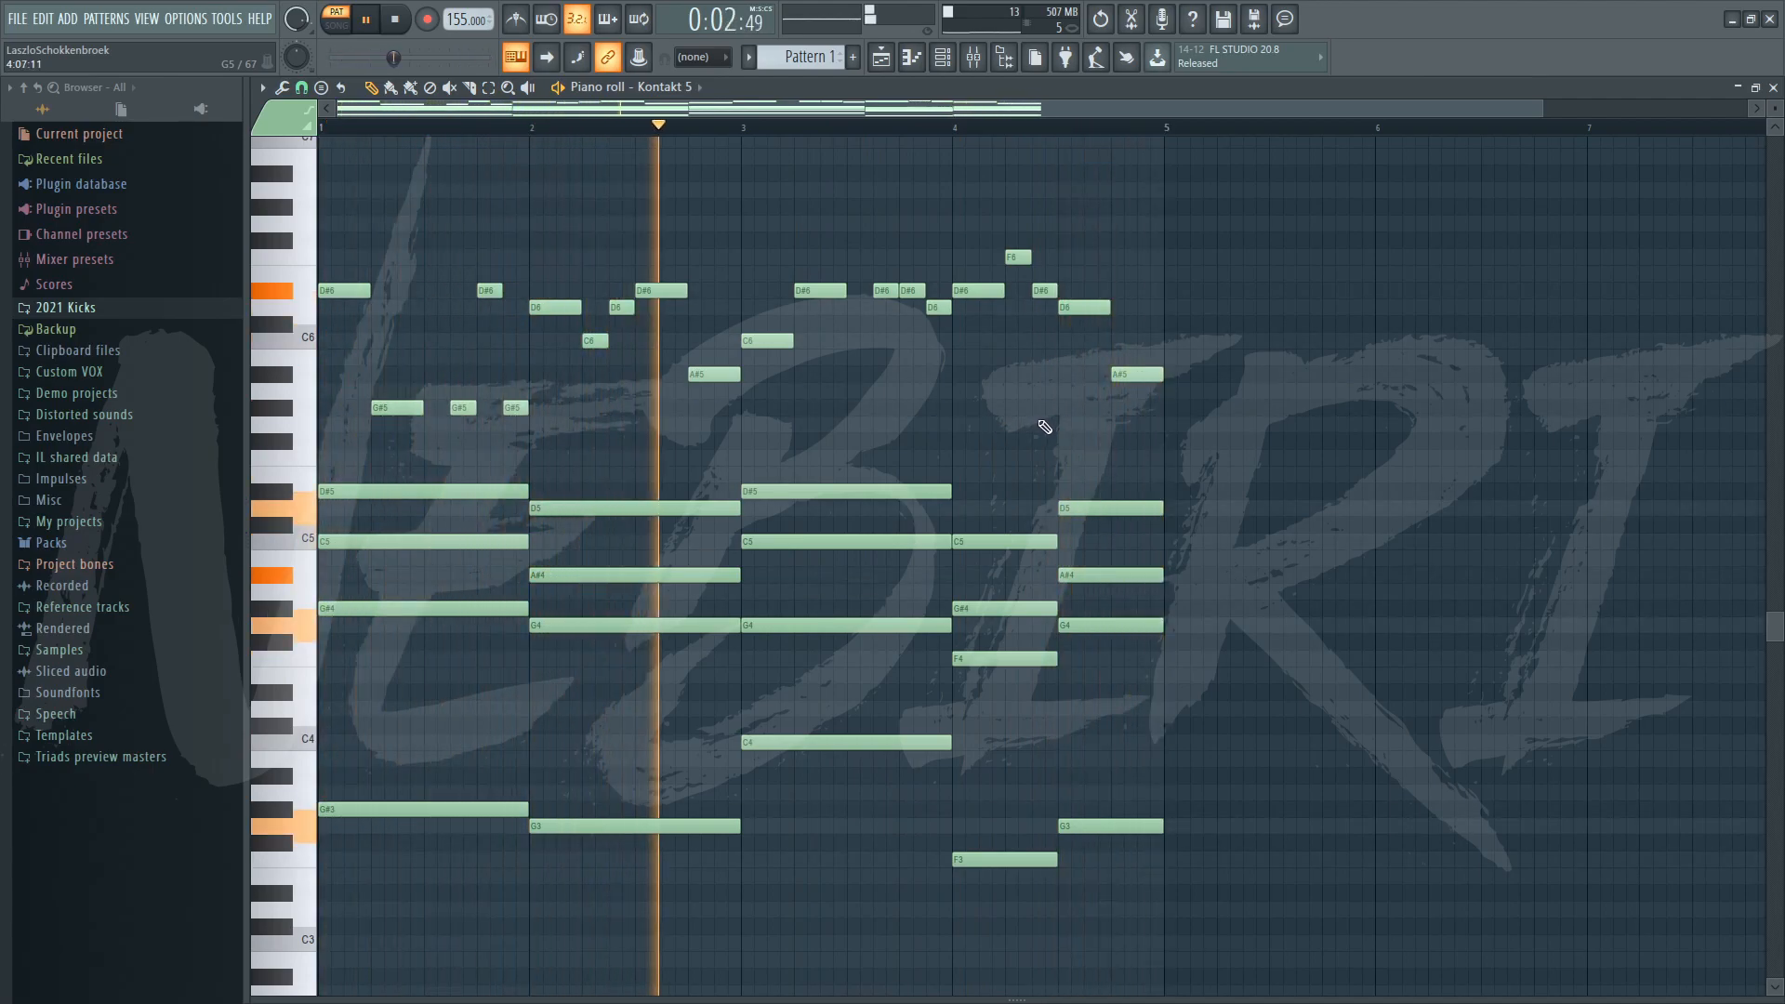
Duplicate all chord, bass and melody notes of bars 1 to 4 into bars 5 to 8 and play back.
{"action": "scroll", "coordinate": [1027, 451], "scroll_direction": "down", "scroll_amount": 4}
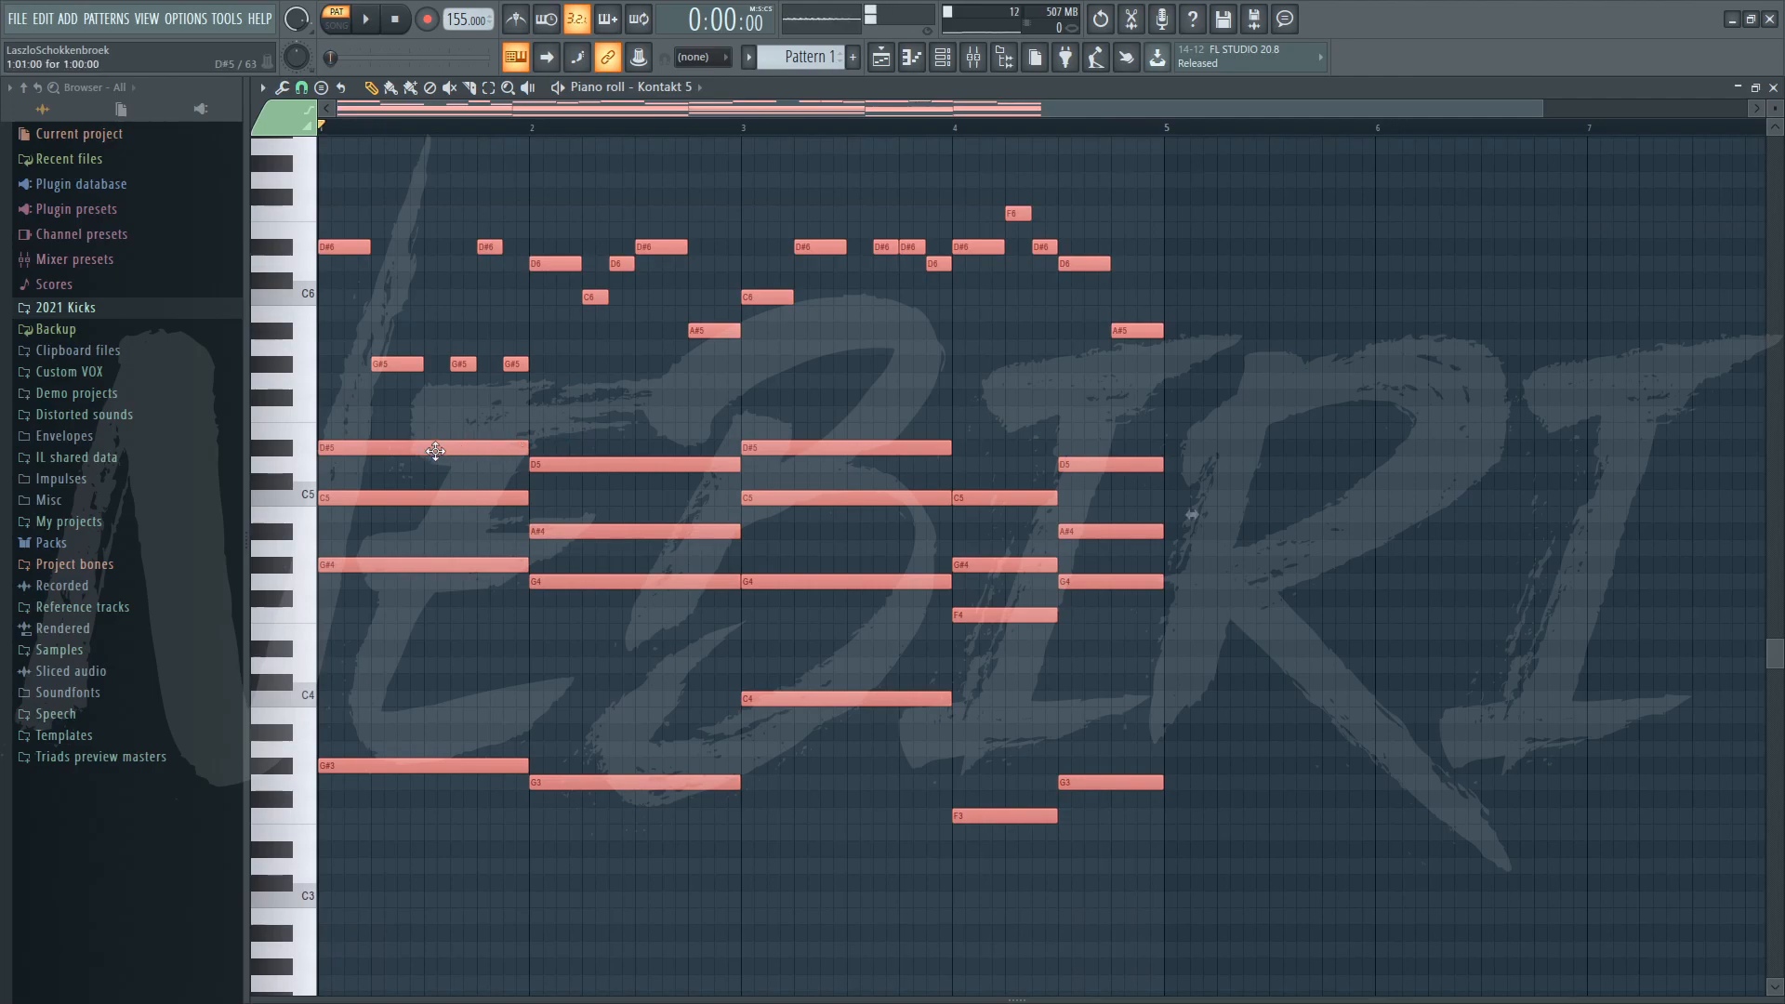
{"action": "left_click_drag", "start_coordinate": [433, 443], "coordinate": [1283, 446]}
{"action": "scroll", "coordinate": [772, 128], "scroll_direction": "down", "scroll_amount": 3}
{"action": "key", "text": "ctrl+d"}
{"action": "key", "text": "space"}
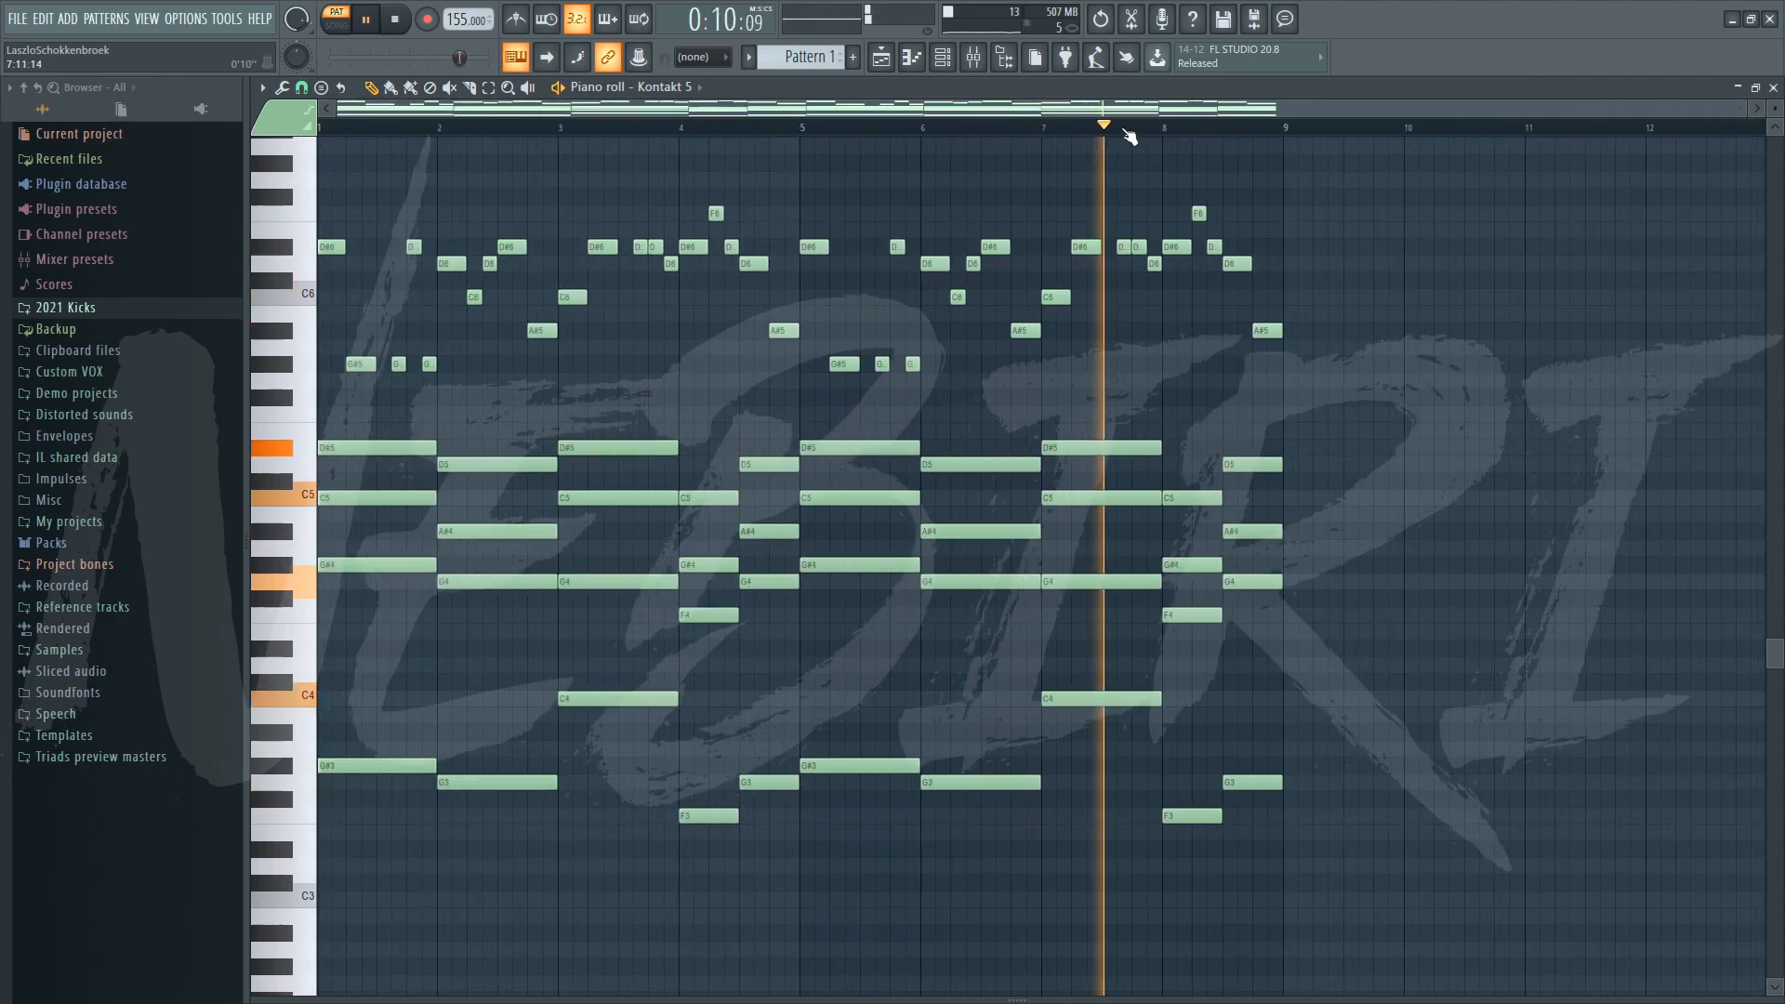
{"action": "key", "text": "space"}
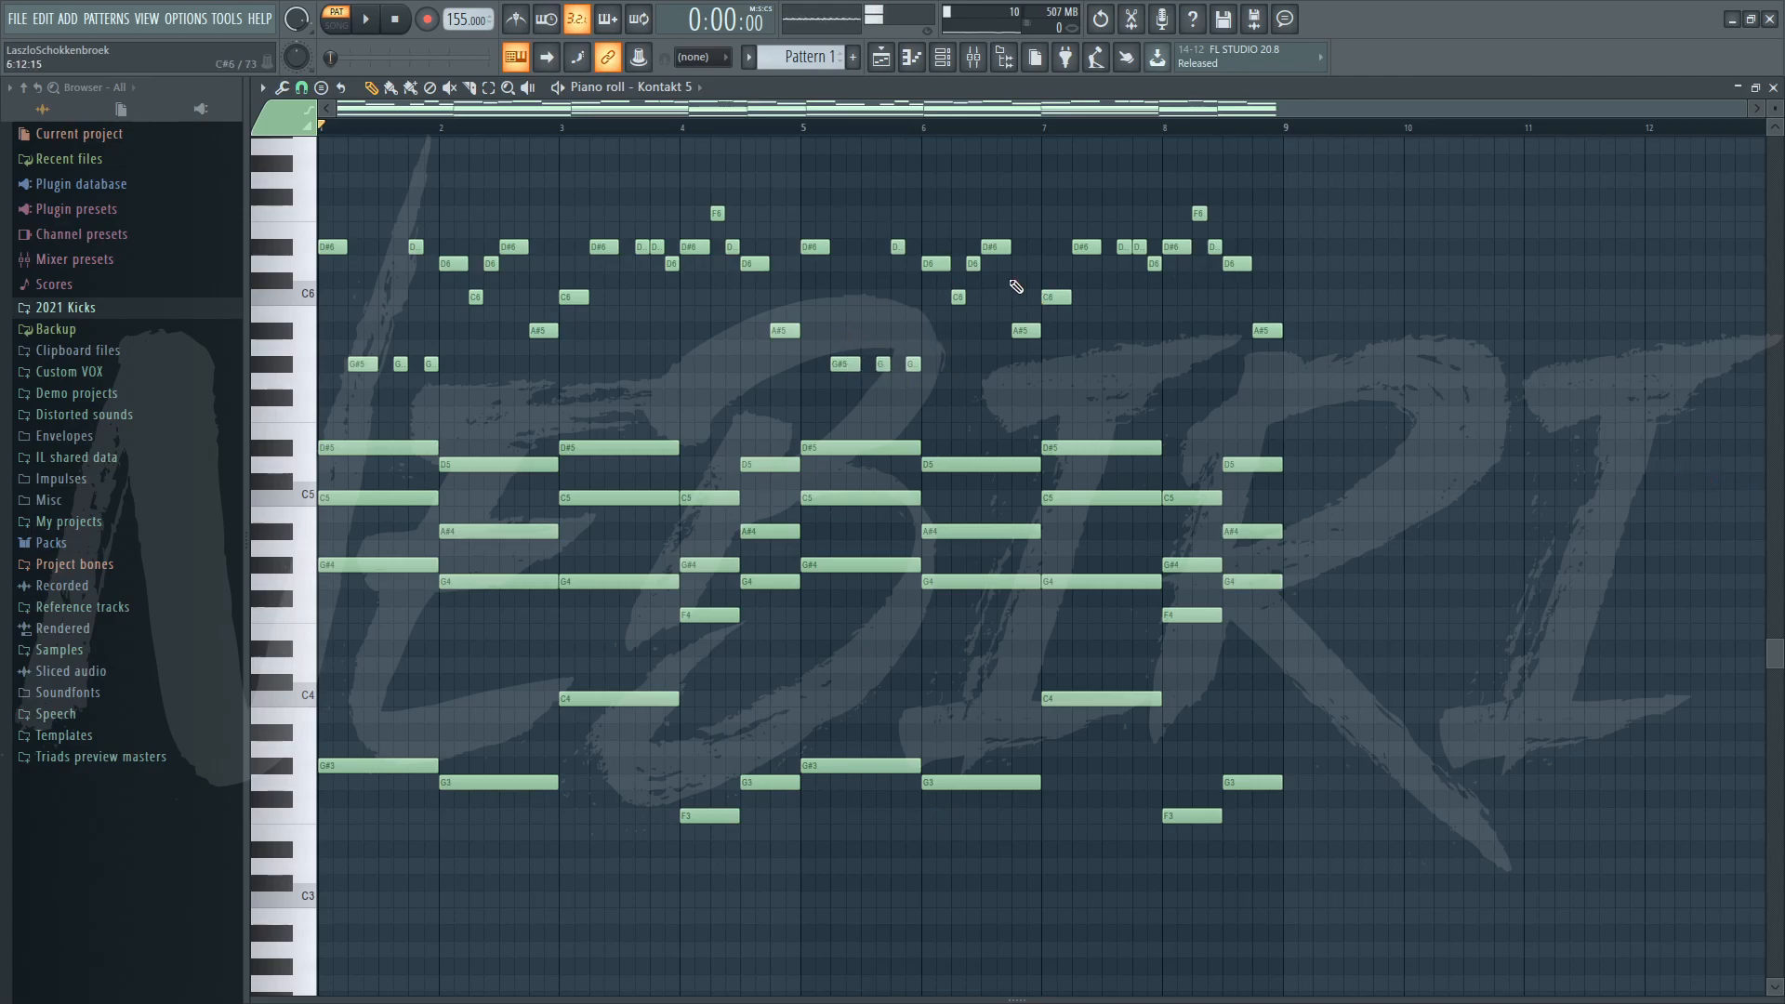
Highlight the three G#5 melody notes in bar 5 and play back the pattern to review the repeated melody.
{"action": "left_click_drag", "start_coordinate": [861, 381], "coordinate": [914, 351]}
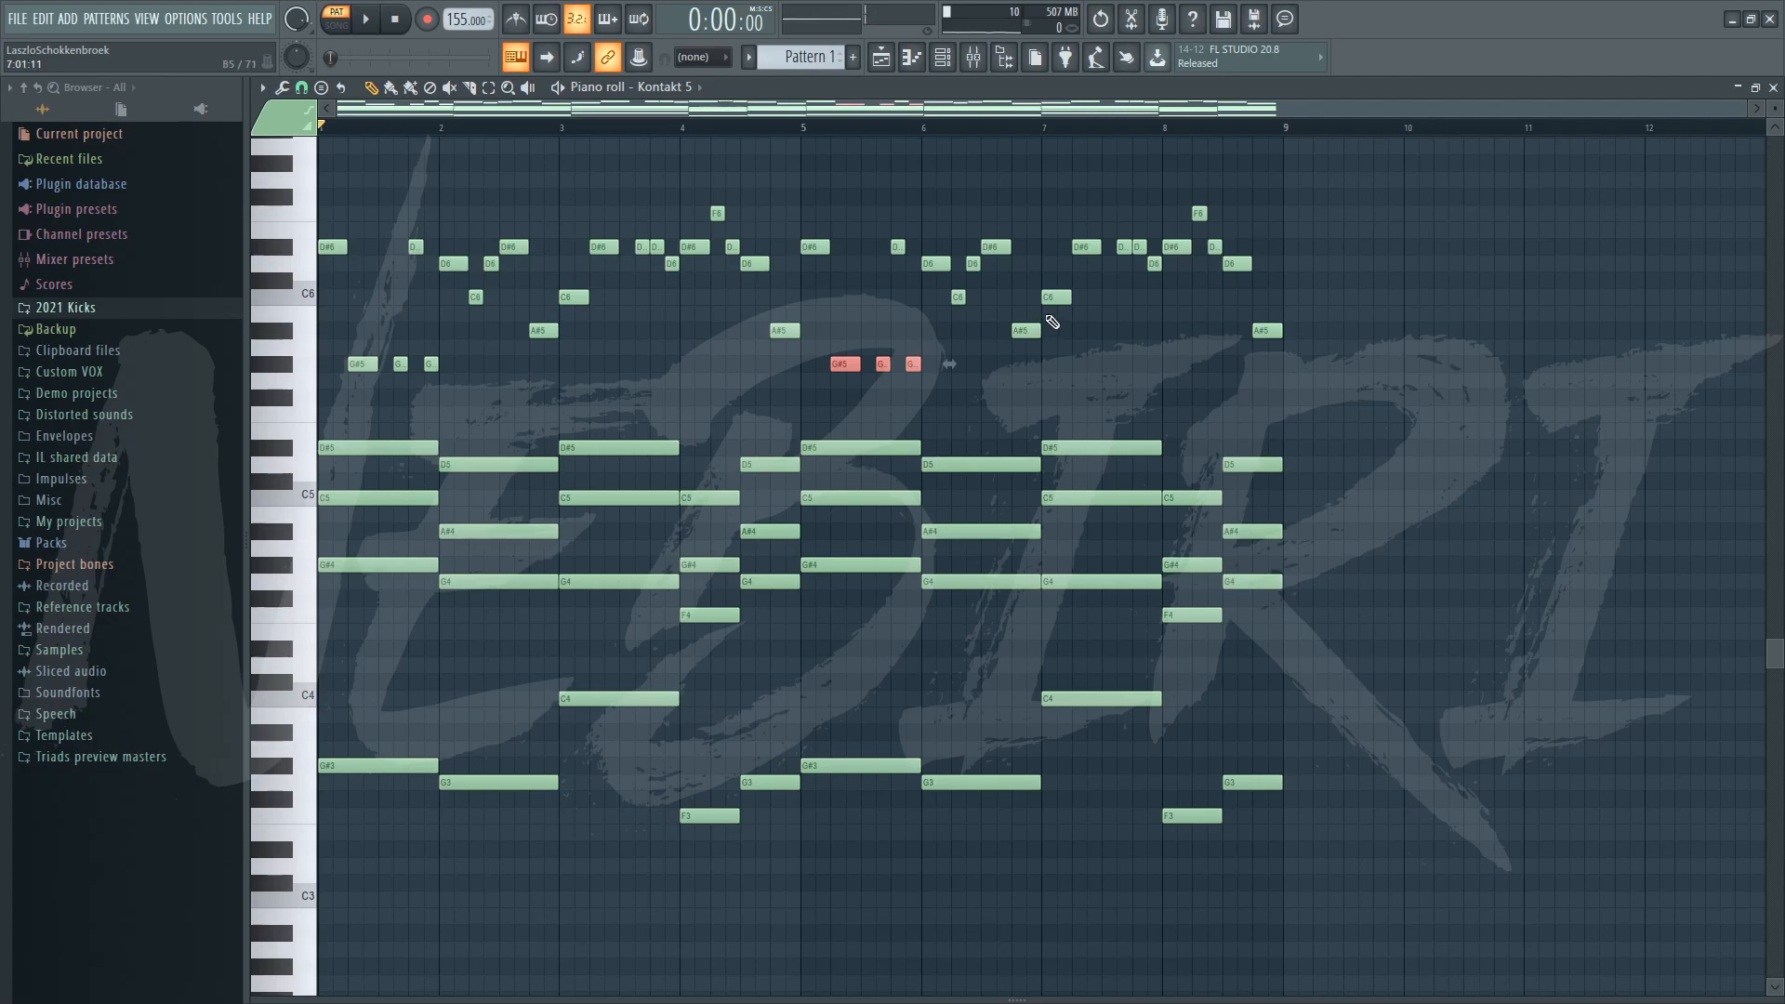
{"action": "key", "text": "space"}
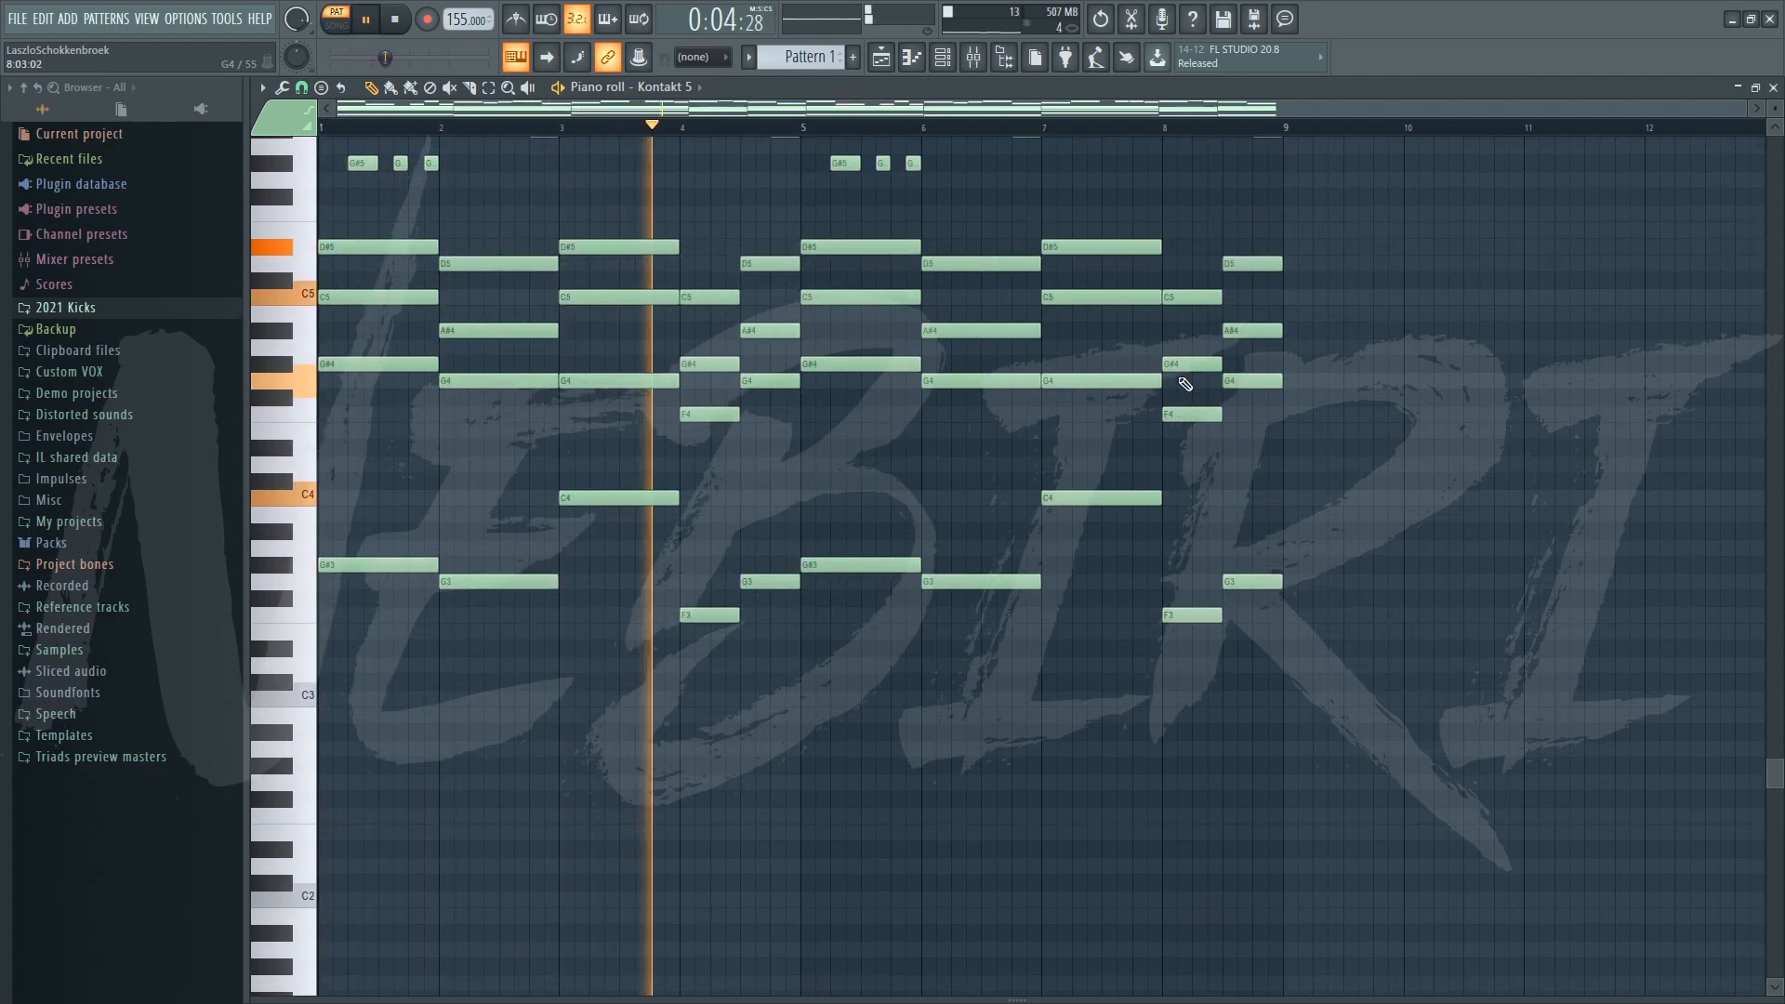
{"action": "scroll", "coordinate": [1153, 395], "scroll_direction": "up", "scroll_amount": 3}
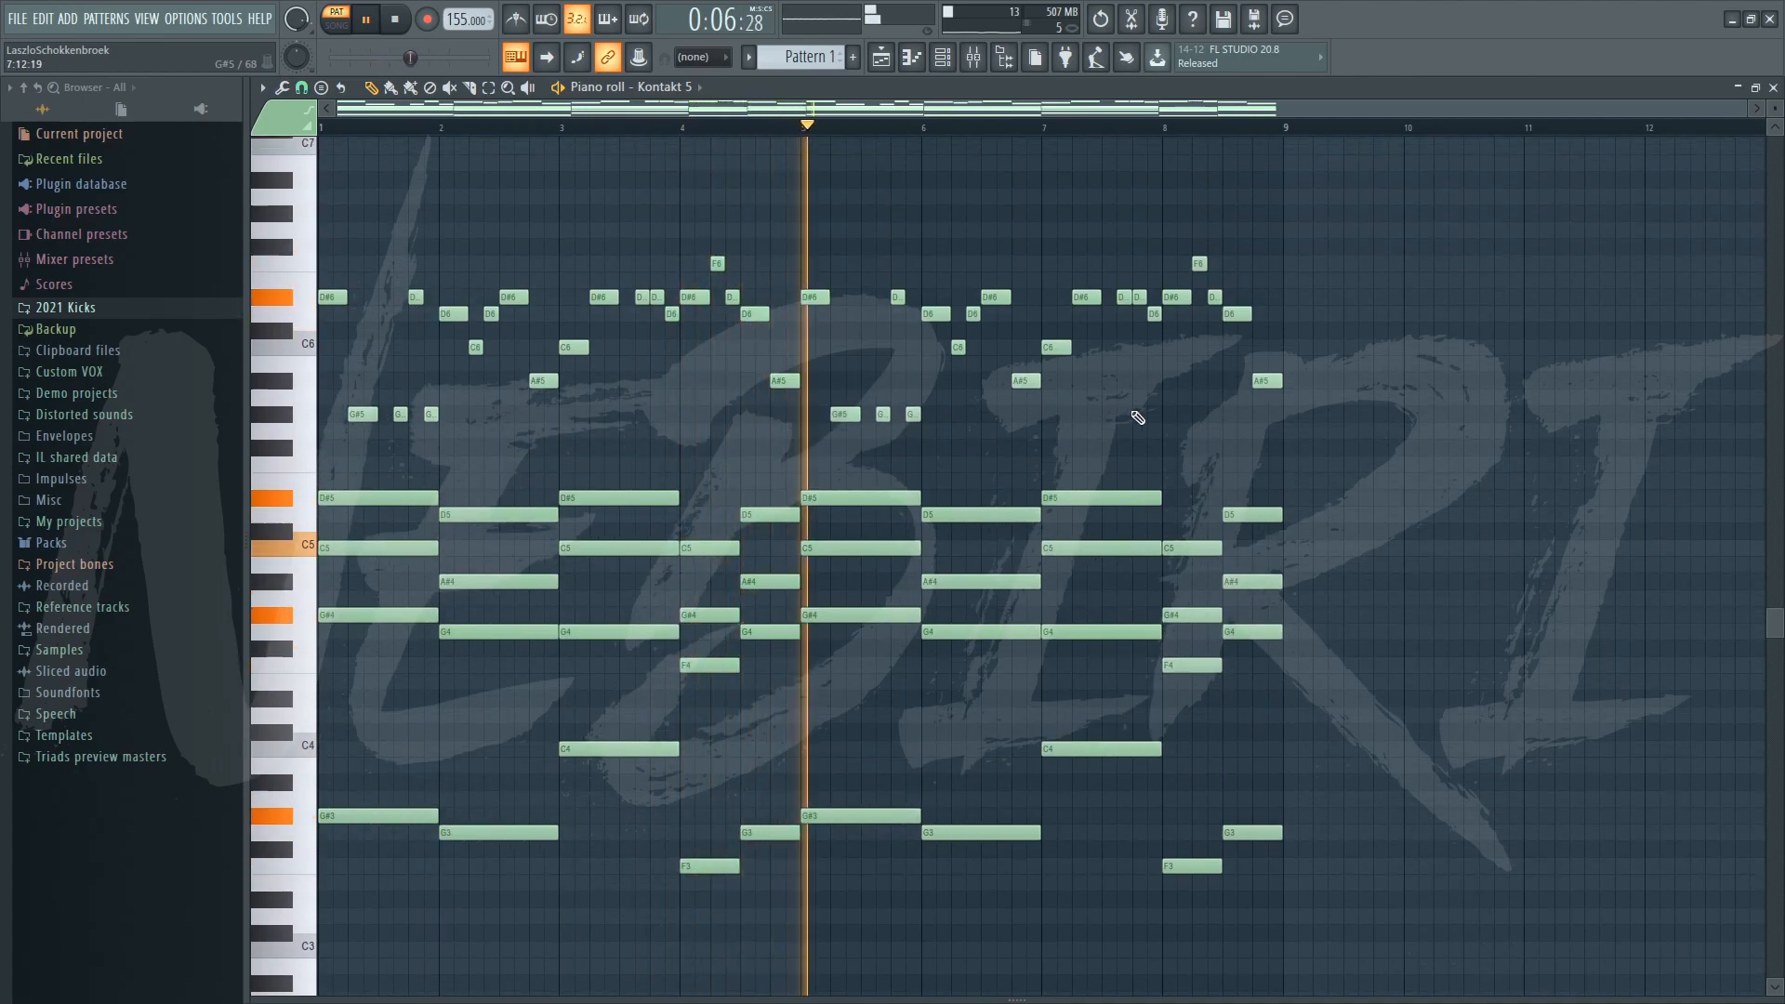
{"action": "scroll", "coordinate": [1022, 145], "scroll_direction": "up", "scroll_amount": 5}
{"action": "scroll", "coordinate": [1047, 133], "scroll_direction": "up", "scroll_amount": 4}
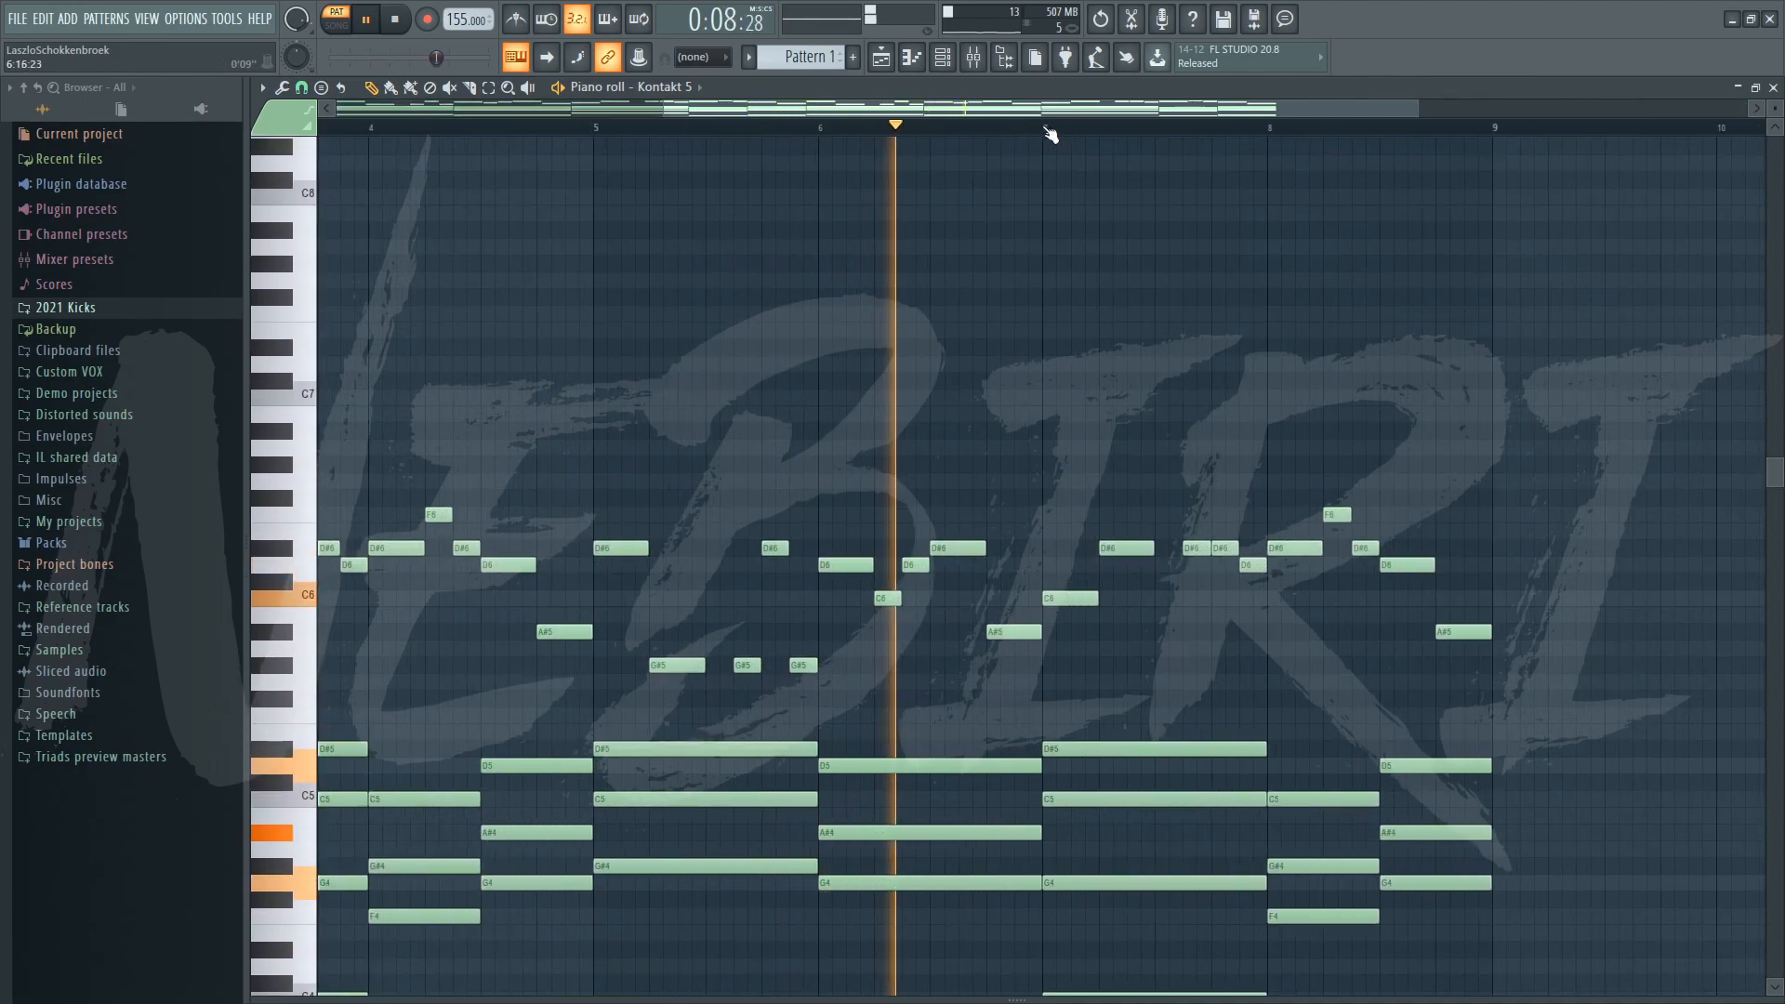
{"action": "scroll", "coordinate": [1123, 214], "scroll_direction": "down", "scroll_amount": 4}
{"action": "key", "text": "space"}
Raise the A#5 at the end of bar 6 to D6 and play back from late in bar 6.
{"action": "left_click", "coordinate": [954, 132]}
{"action": "key", "text": "space"}
{"action": "key", "text": "space"}
{"action": "left_click_drag", "start_coordinate": [983, 432], "coordinate": [987, 365]}
{"action": "key", "text": "space"}
{"action": "key", "text": "space"}
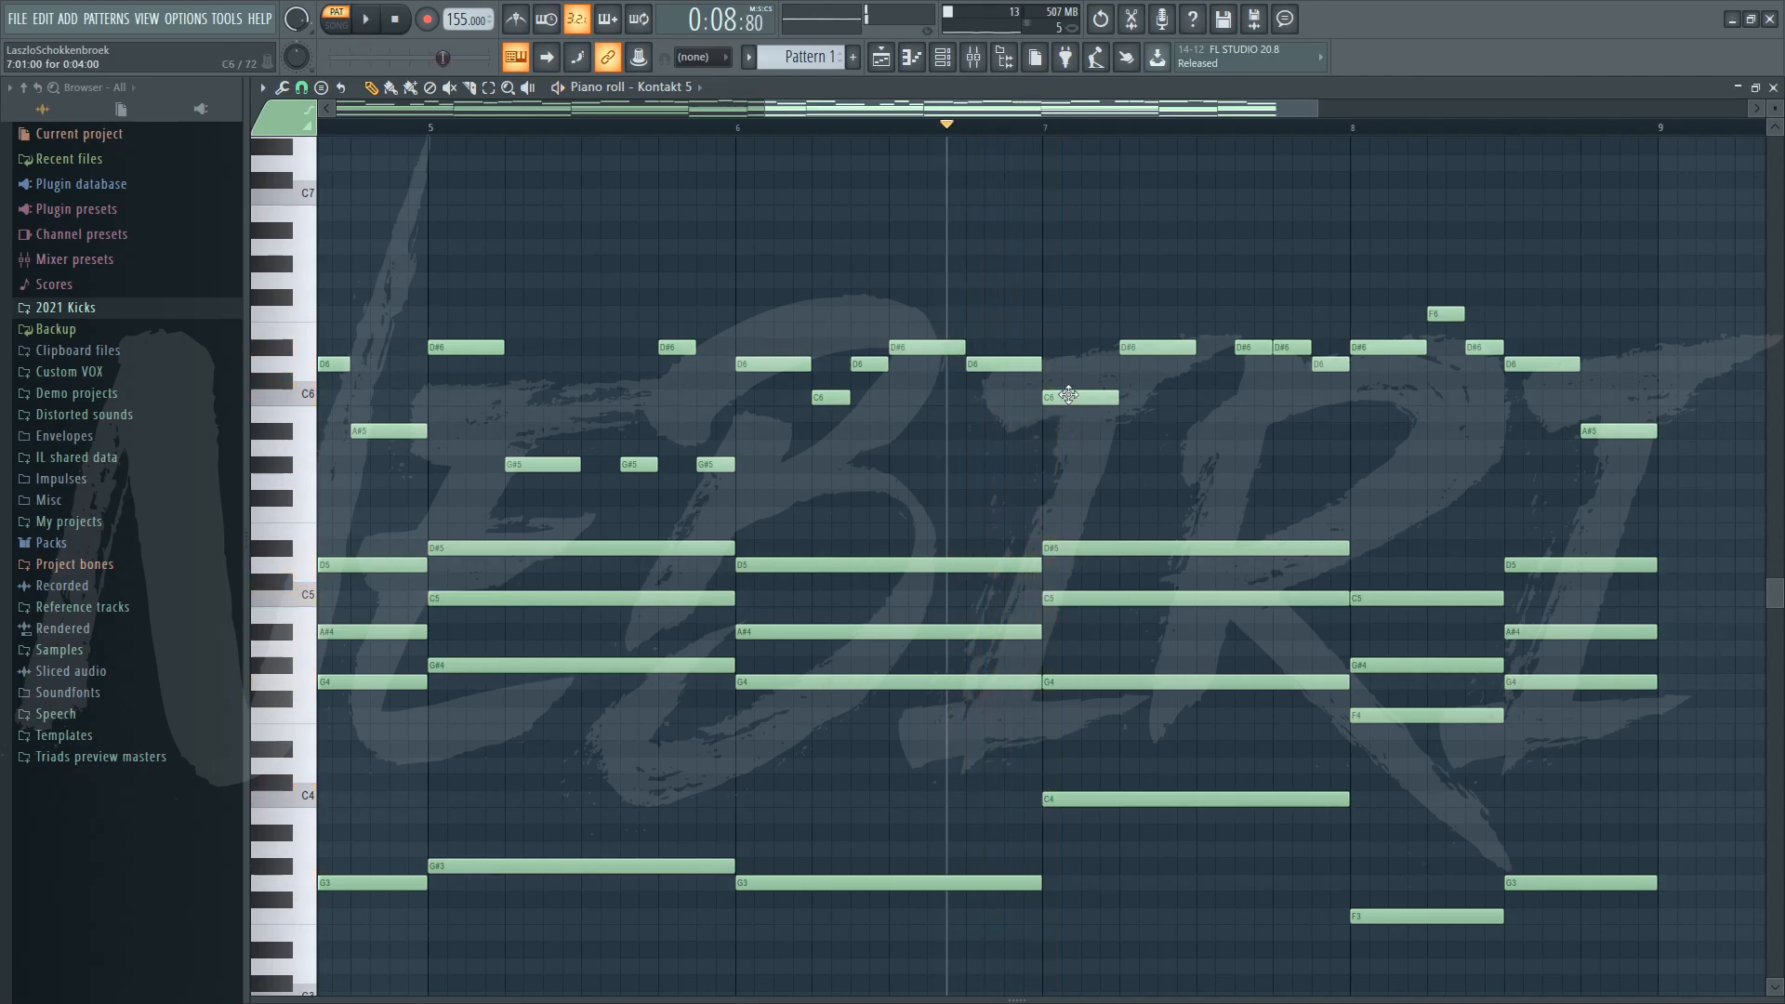
Lower the second melody note of bar 7 from D#6 to G5 and play back the transition into bar 7.
{"action": "key", "text": "space"}
{"action": "key", "text": "space"}
{"action": "mouse_move", "coordinate": [1152, 348]}
{"action": "left_mouse_down"}
{"action": "mouse_move", "coordinate": [1153, 431]}
{"action": "mouse_move", "coordinate": [1184, 465]}
{"action": "mouse_move", "coordinate": [1162, 486]}
{"action": "left_mouse_up"}
{"action": "key", "text": "space"}
{"action": "key", "text": "space"}
{"action": "key", "text": "space"}
{"action": "key", "text": "space"}
{"action": "key", "text": "space"}
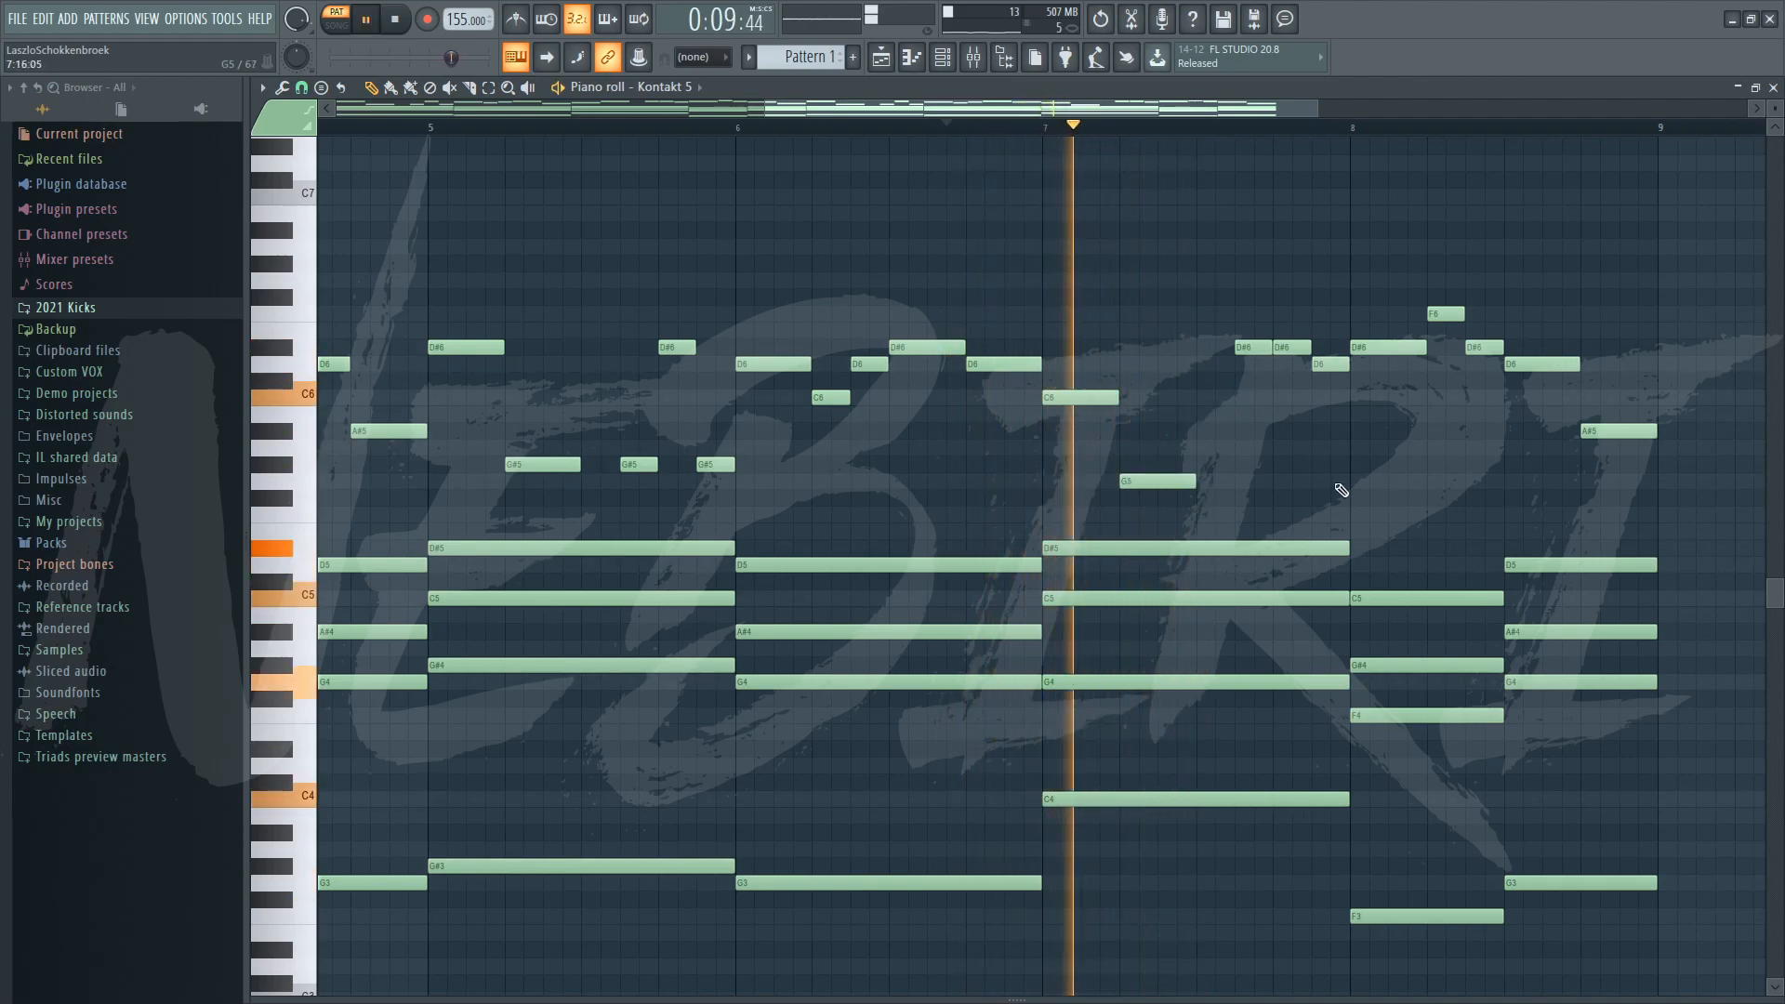
Lower the last three melody notes of bar 7 to G5, G5 and G#5 and the first of bar 8 to C6, then play back.
{"action": "key", "text": "space"}
{"action": "left_click_drag", "start_coordinate": [1241, 353], "coordinate": [1243, 456]}
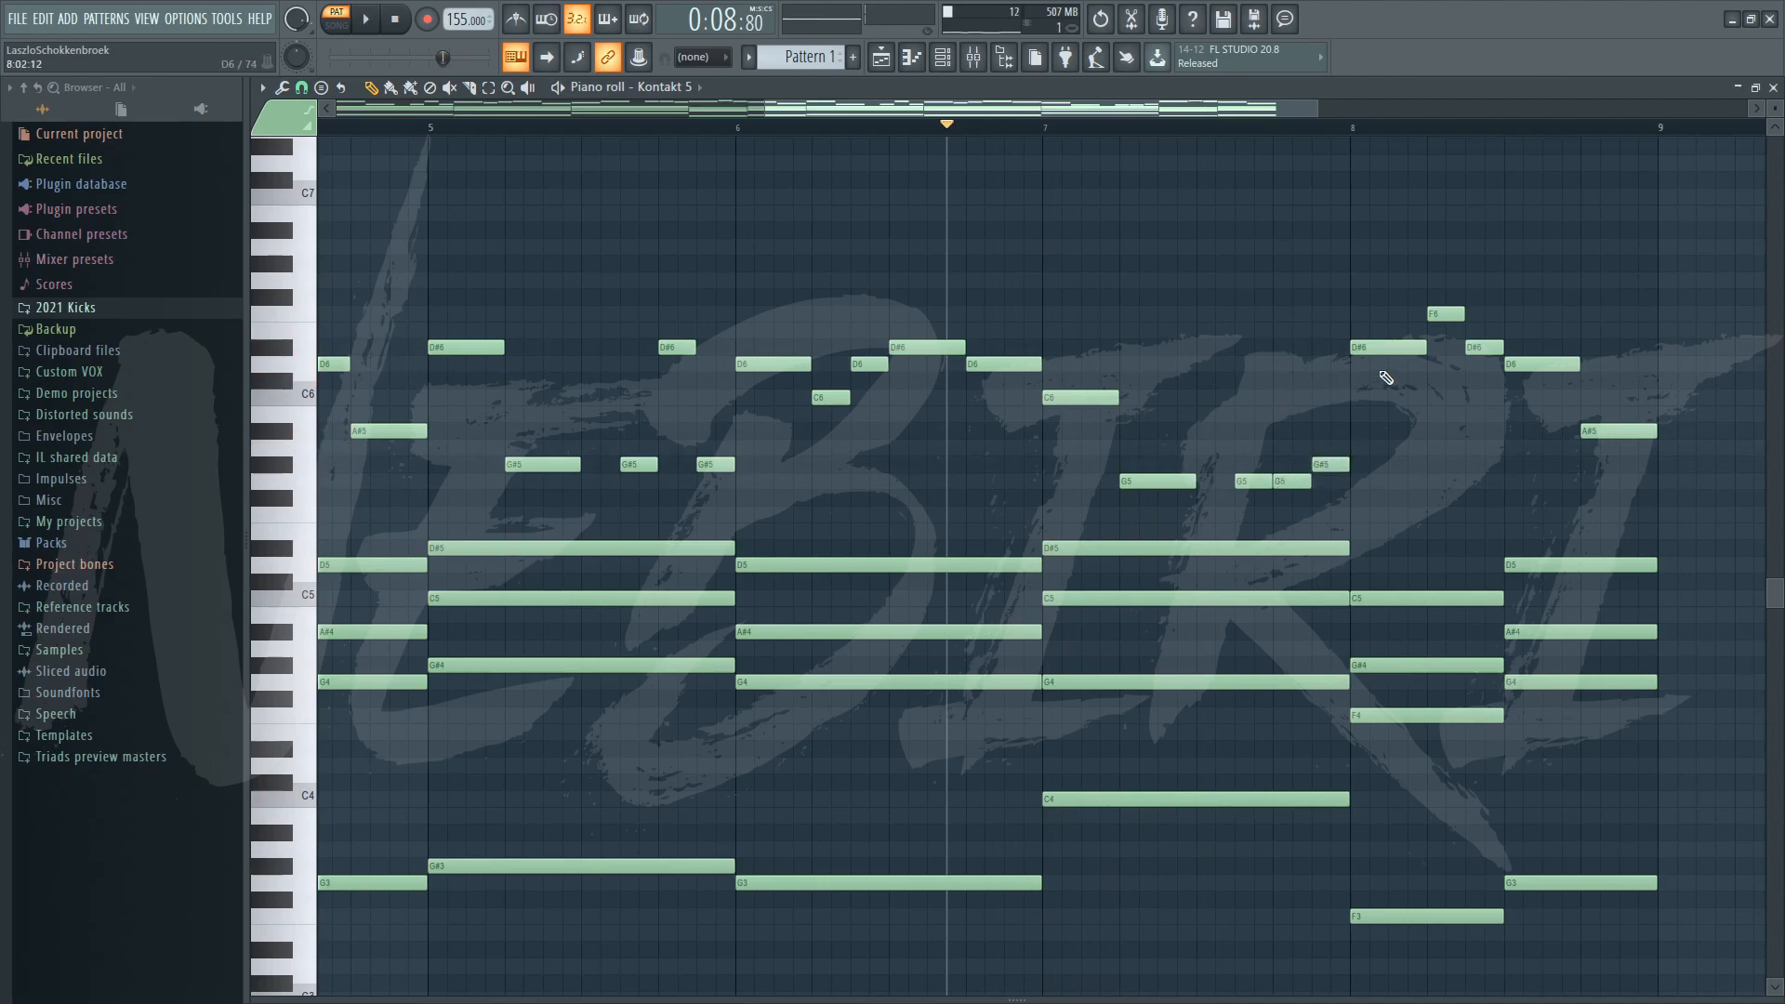
{"action": "left_click_drag", "start_coordinate": [1382, 402], "coordinate": [1382, 430]}
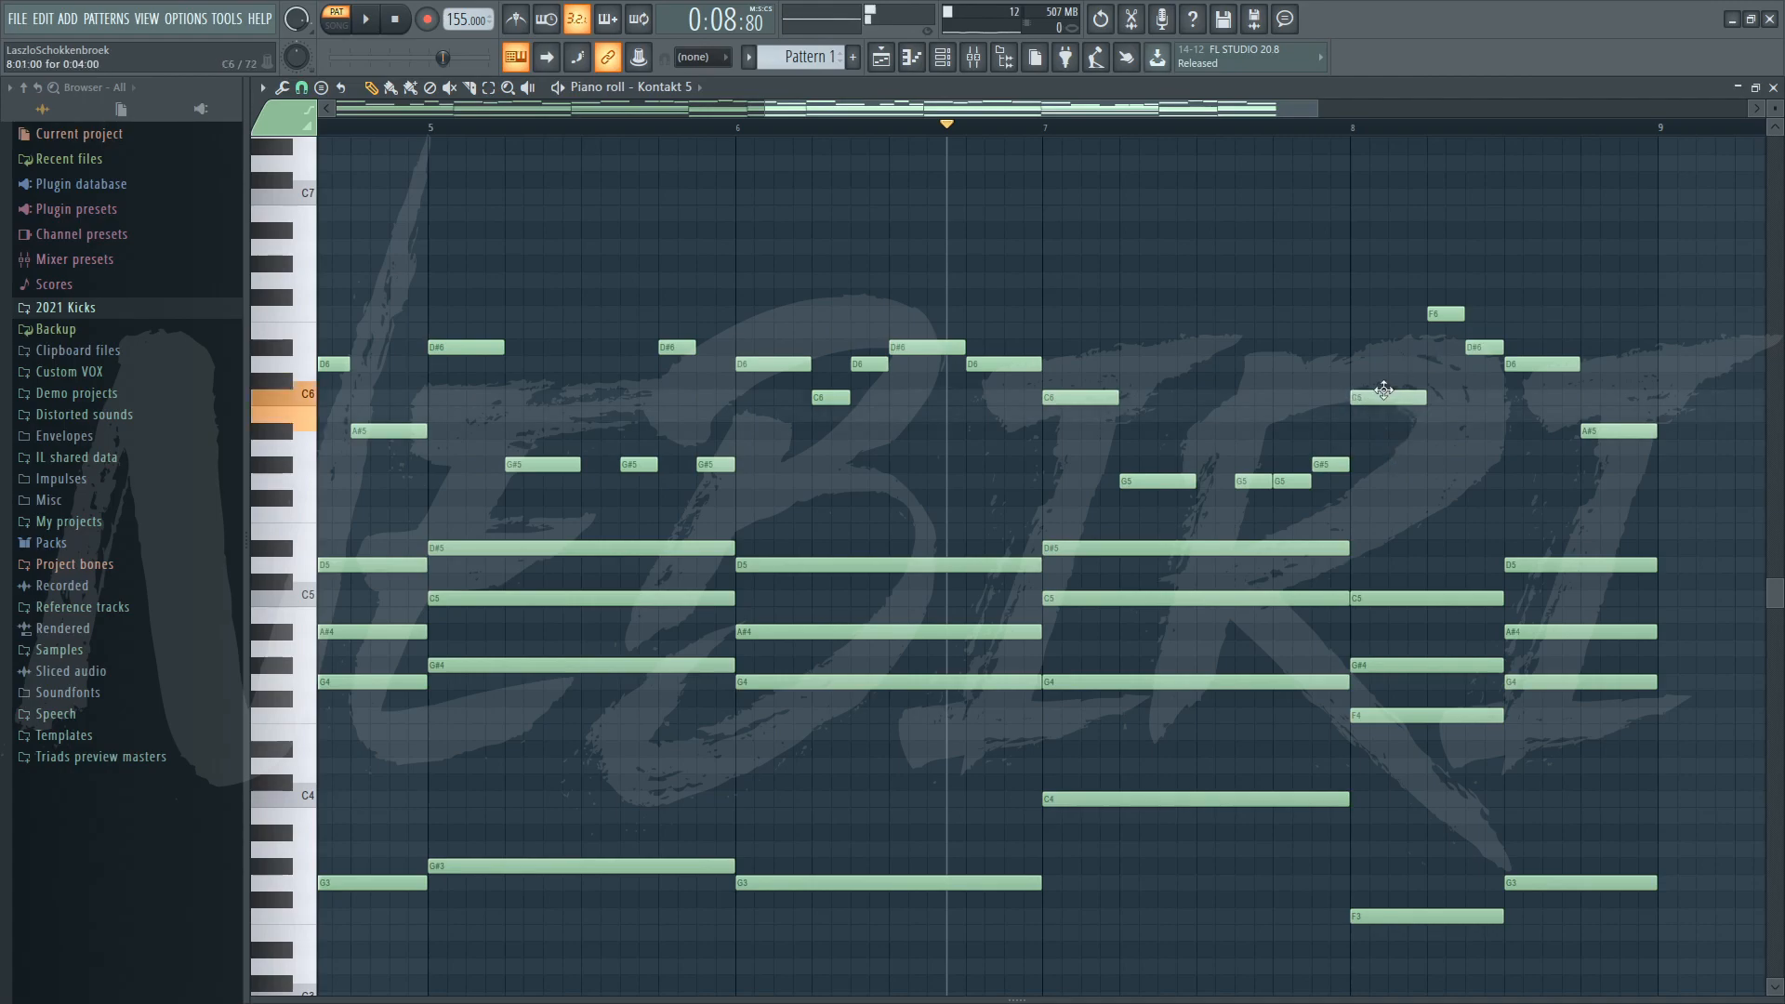
{"action": "key", "text": "space"}
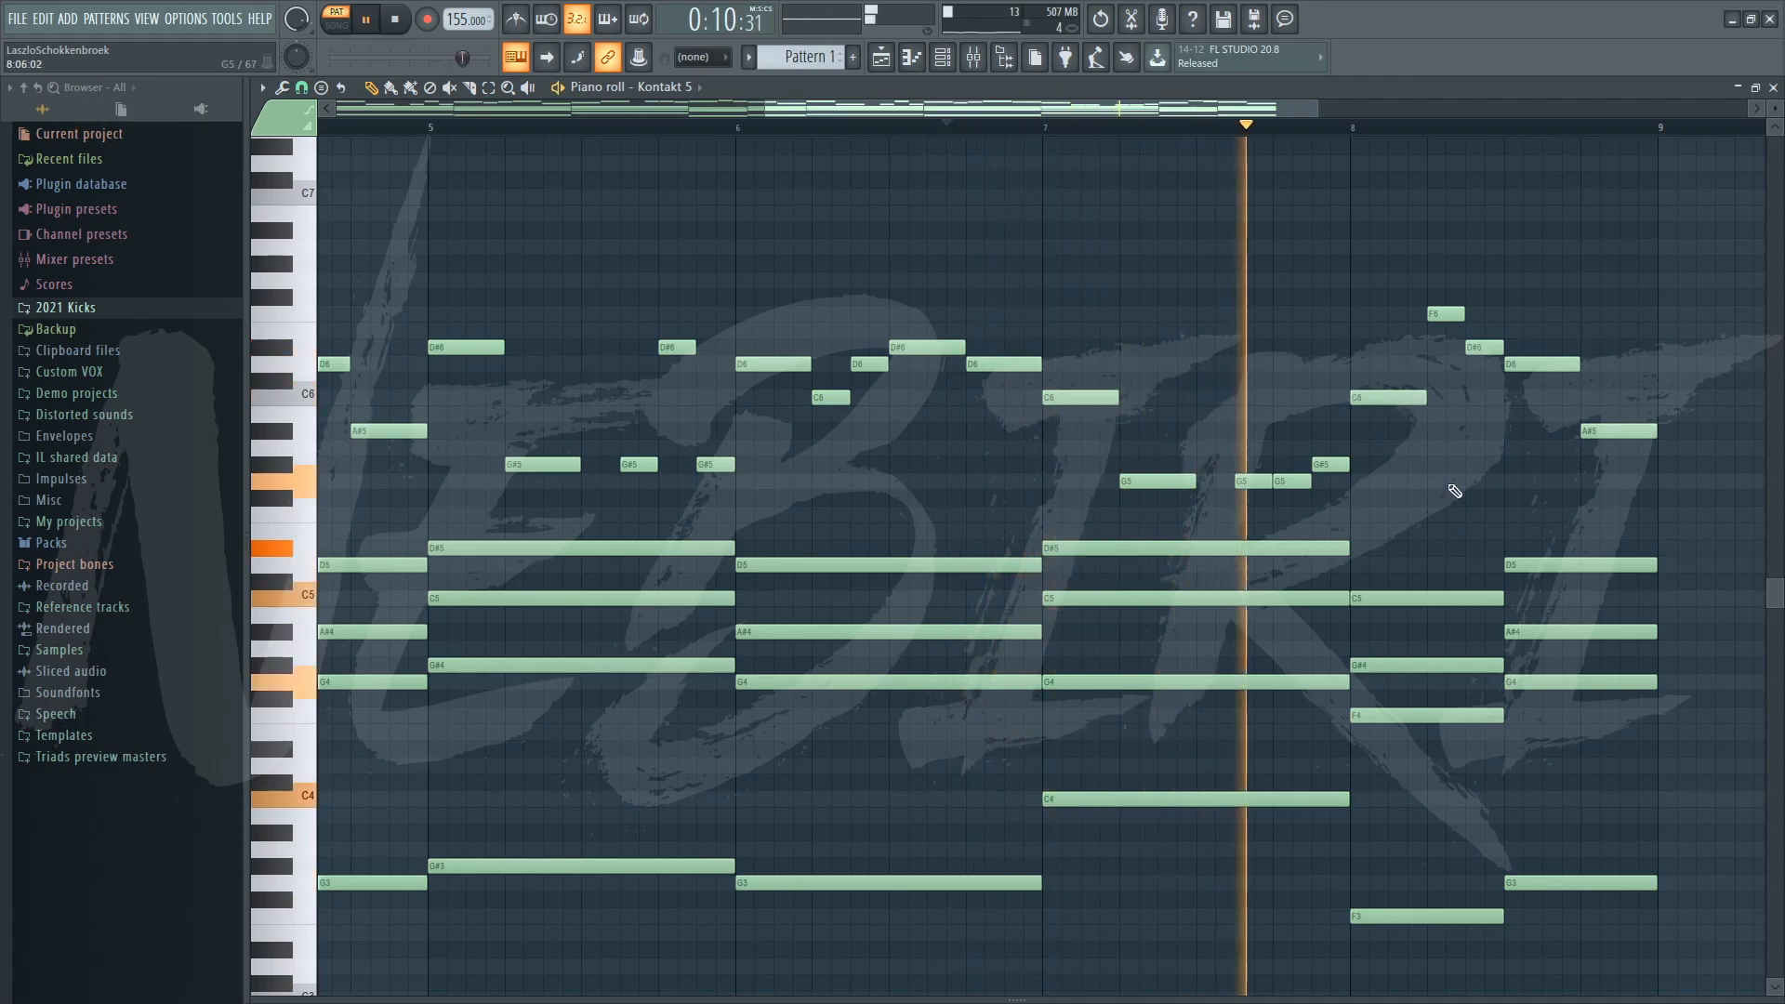
Lower the remaining four melody notes of bar 8 to D6, C6, A#5 and G5 and play back the pattern.
{"action": "key", "text": "space"}
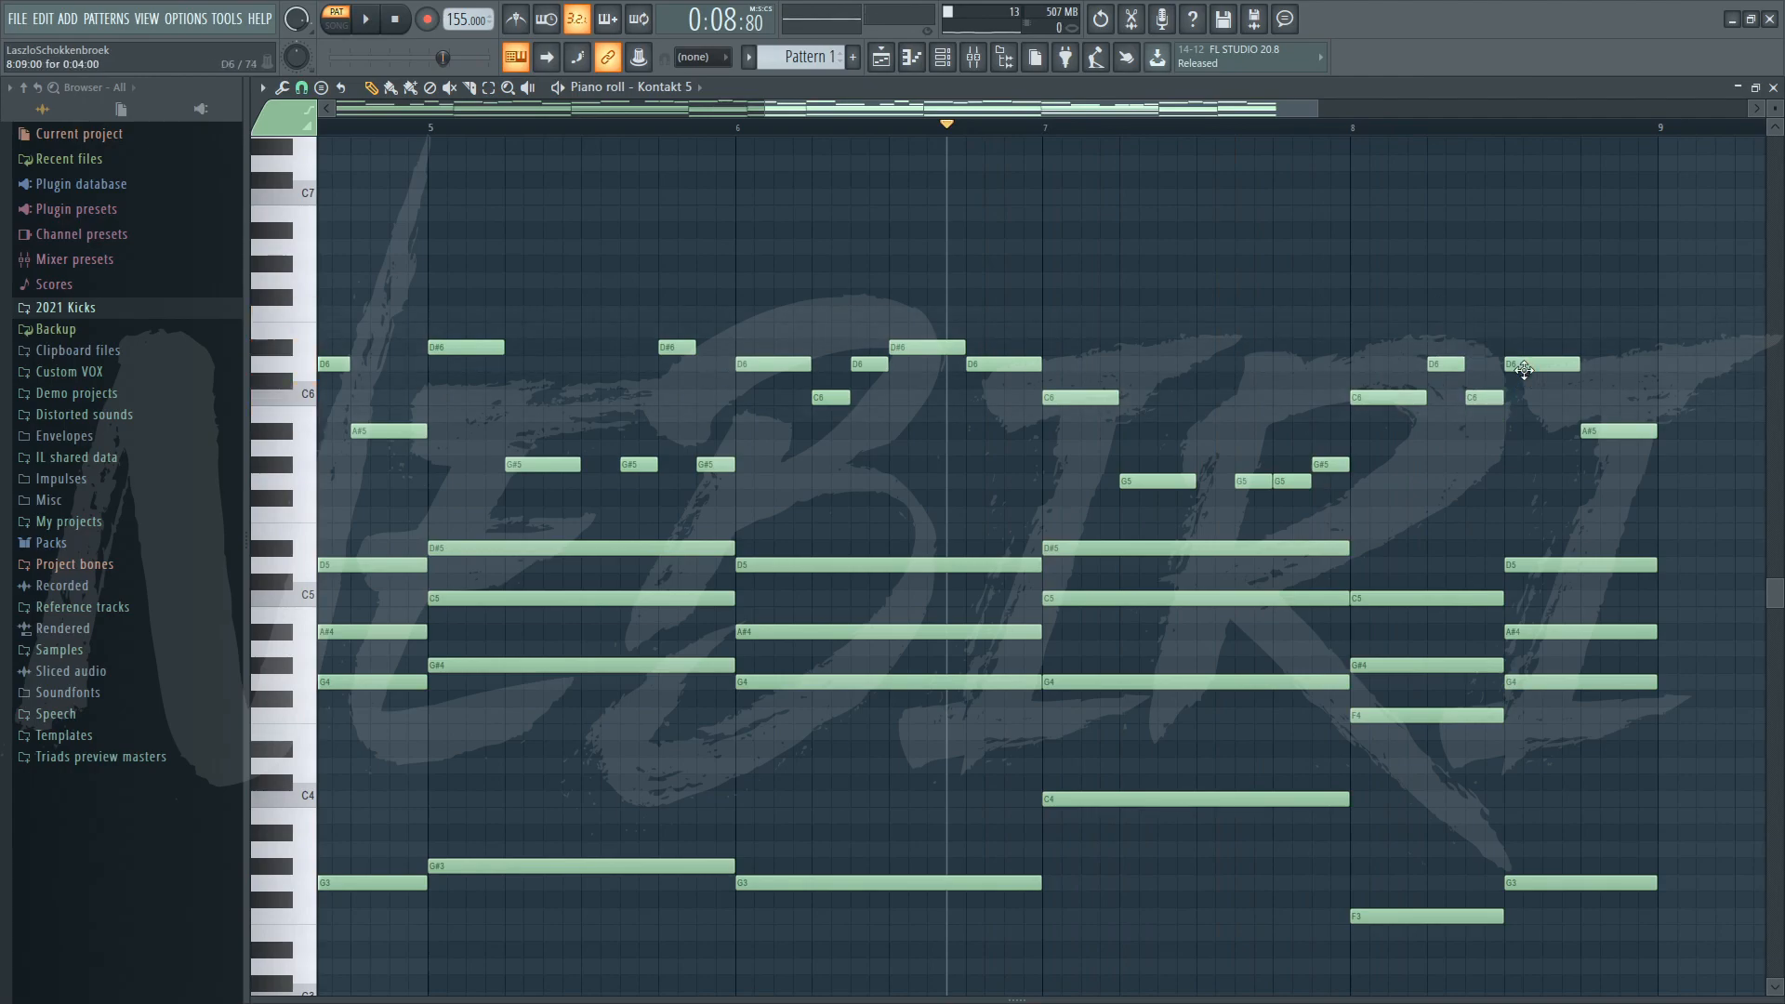
{"action": "key", "text": "space"}
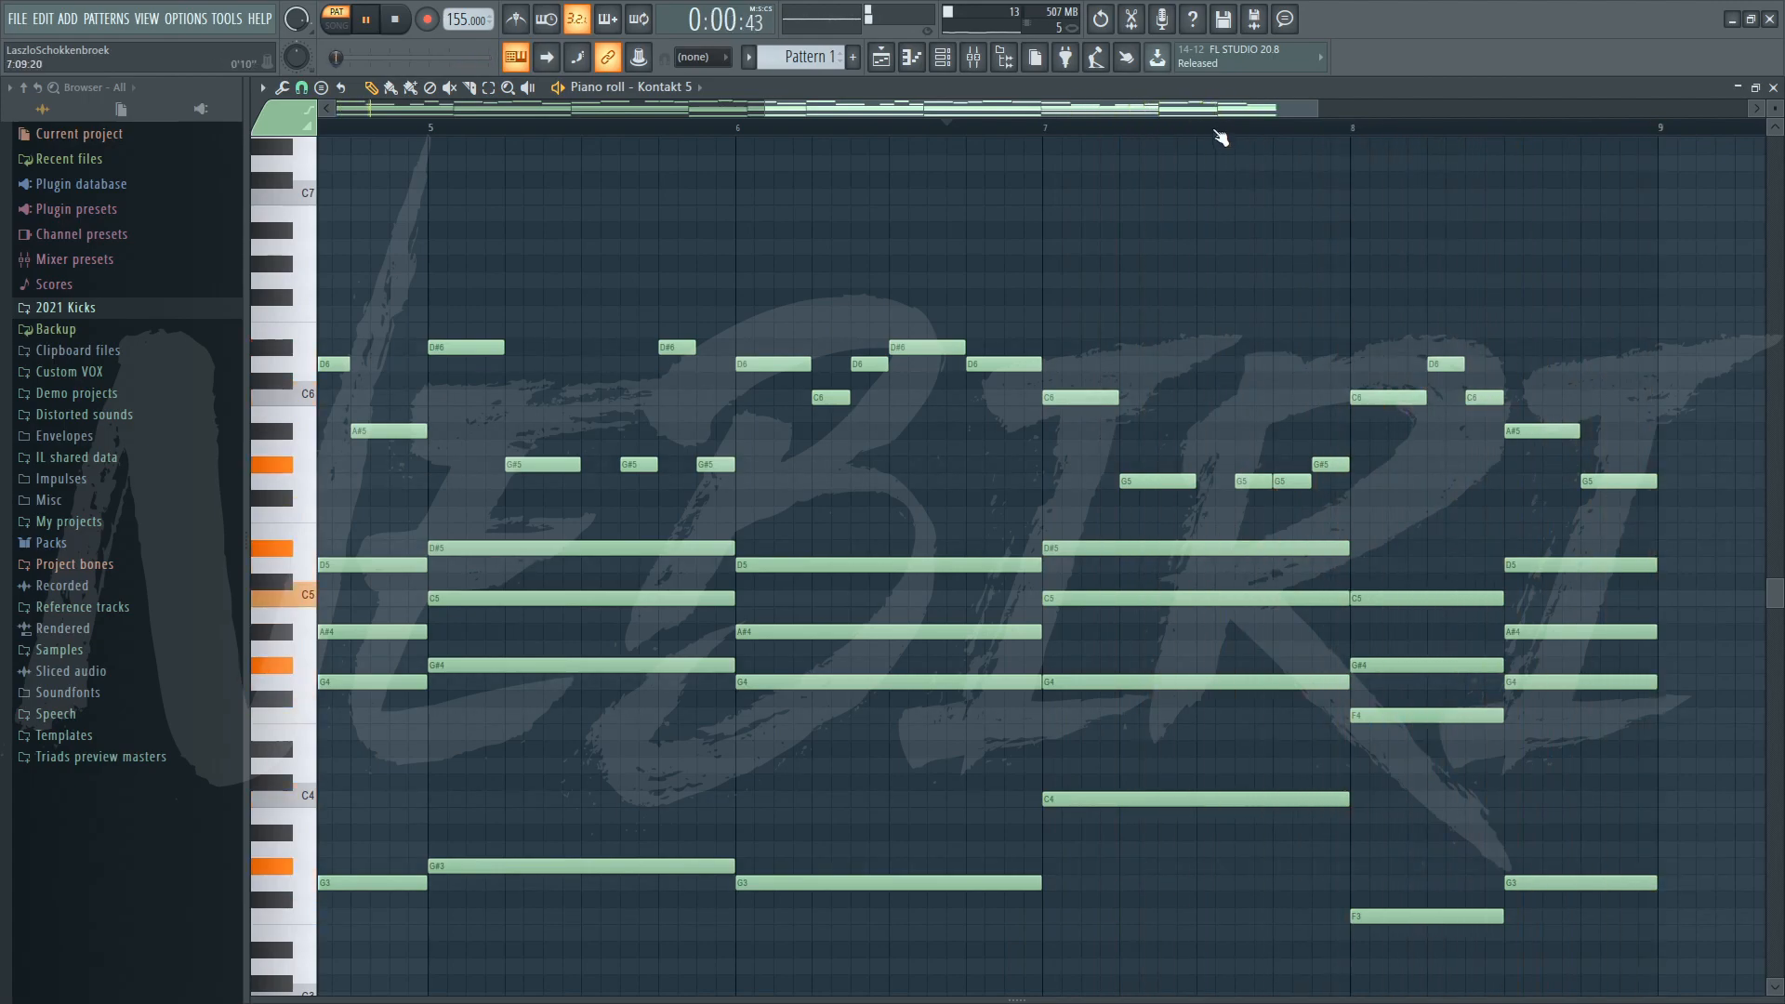
{"action": "key", "text": "space"}
Change the first melody note of bar 5 to D6 and the second to D#6 while playing back from bar 5.
{"action": "scroll", "coordinate": [1171, 111], "scroll_direction": "down", "scroll_amount": 4}
{"action": "left_click", "coordinate": [809, 128]}
{"action": "scroll", "coordinate": [856, 139], "scroll_direction": "up", "scroll_amount": 3}
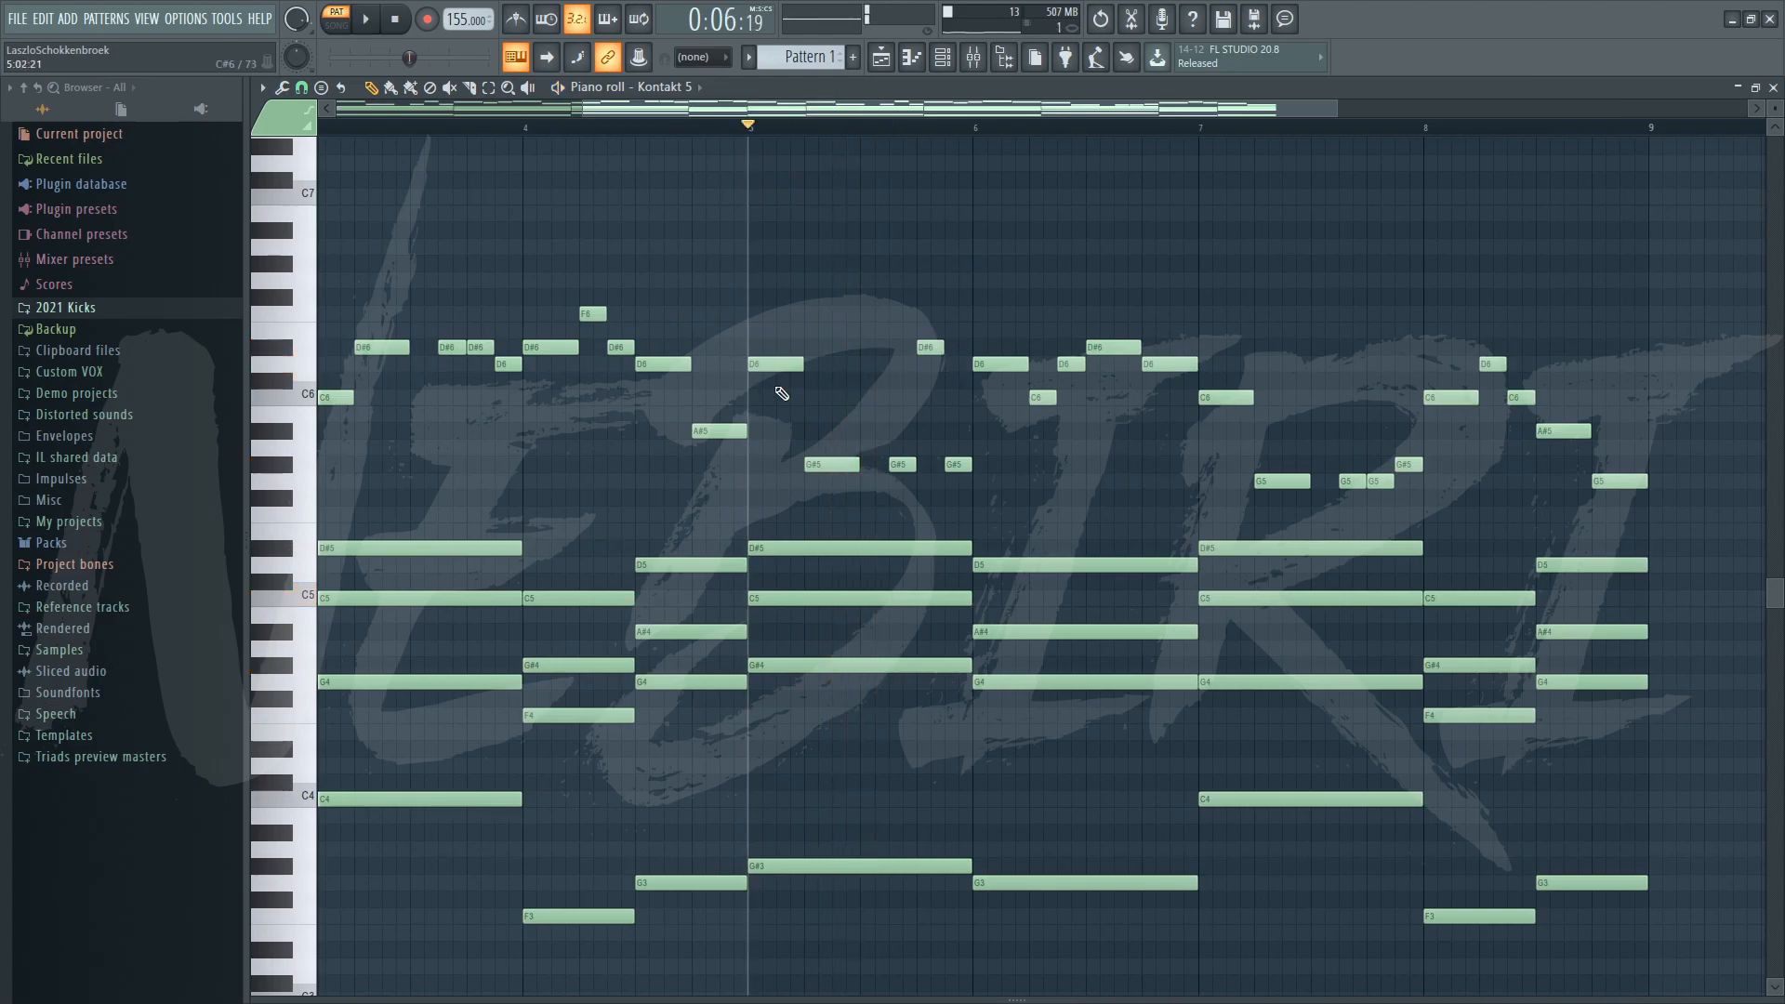
{"action": "key", "text": "space"}
{"action": "left_click_drag", "start_coordinate": [831, 464], "coordinate": [835, 347]}
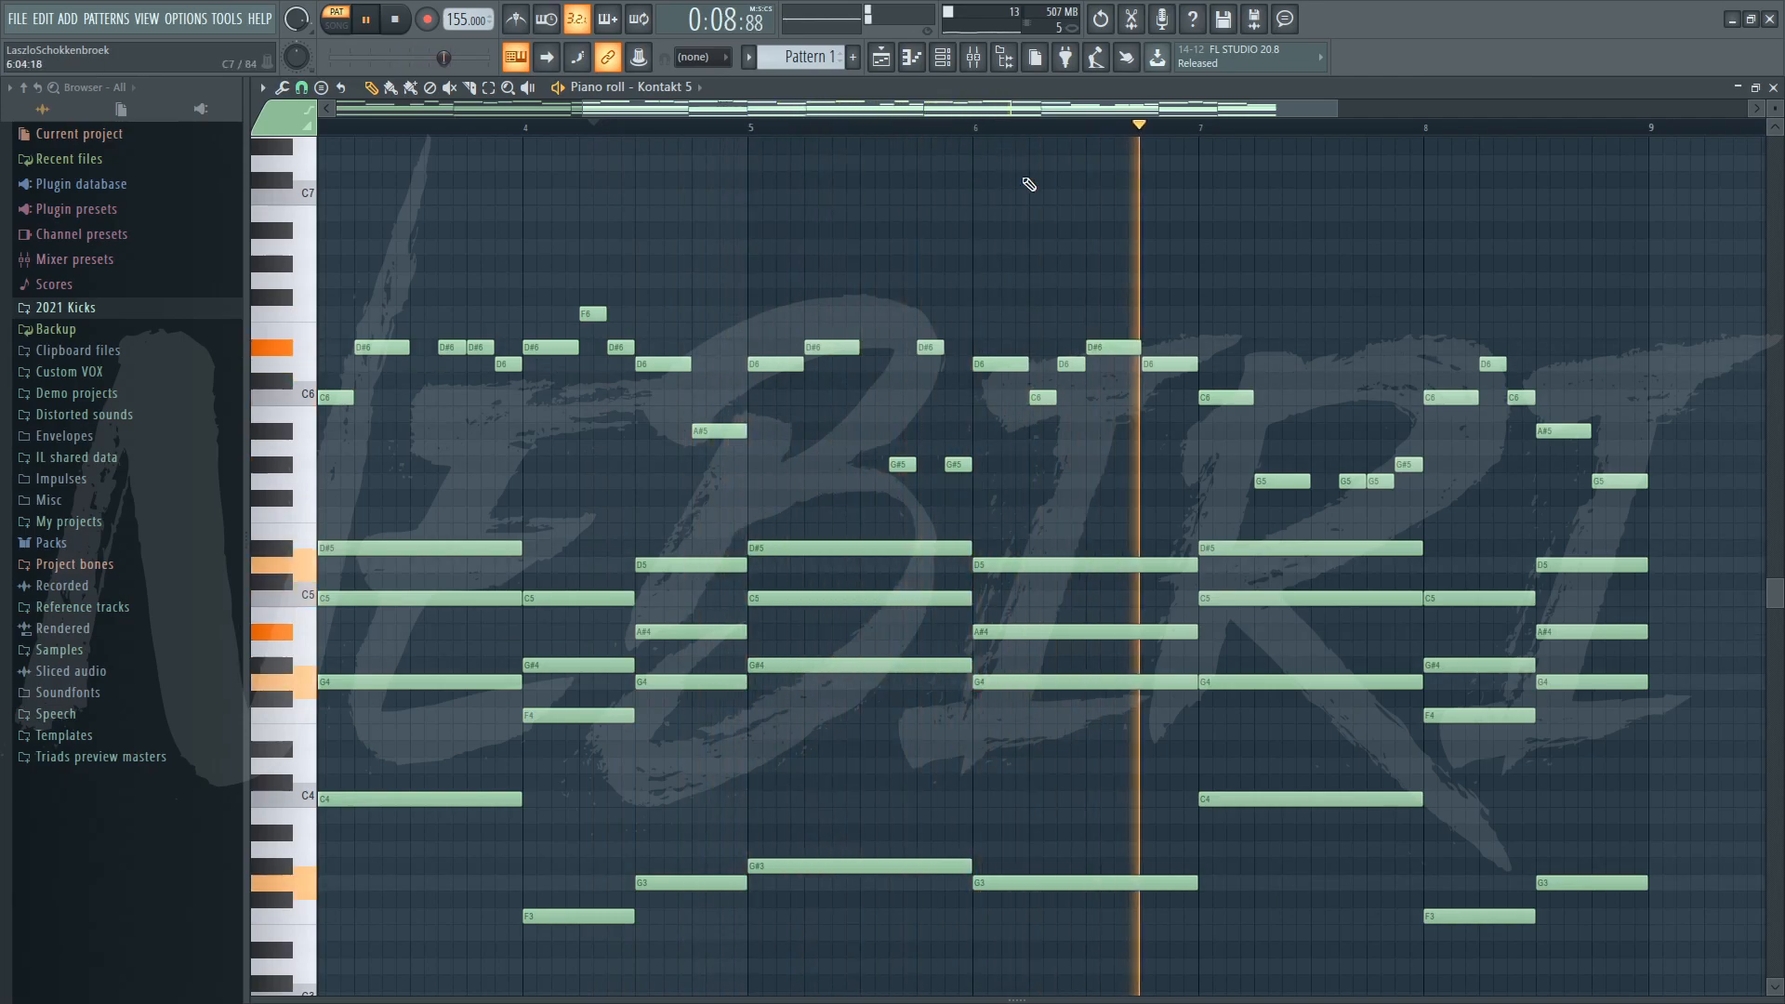
Play back the whole eight-bar pattern from the start of bar 1.
{"action": "scroll", "coordinate": [1012, 120], "scroll_direction": "down", "scroll_amount": 3}
{"action": "key", "text": "space"}
{"action": "left_click_drag", "start_coordinate": [448, 128], "coordinate": [311, 138]}
{"action": "key", "text": "space"}
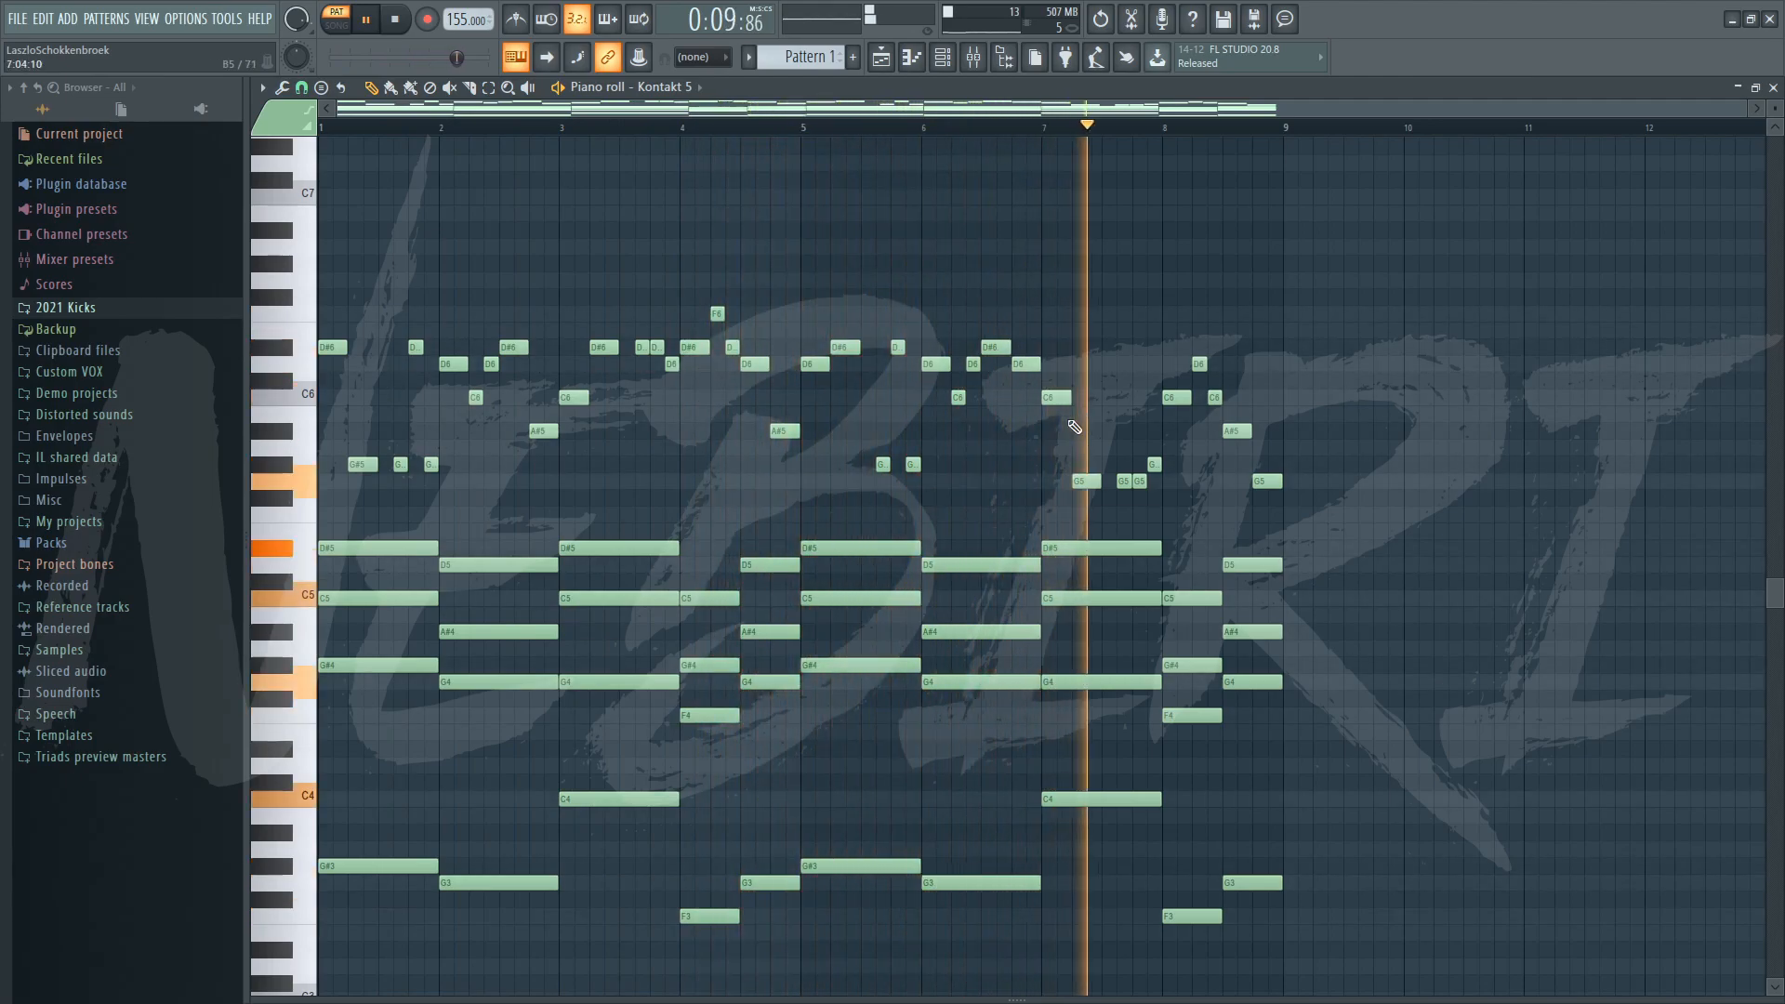
Raise the second melody note of bar 7 from G5 to D#6 and play back the pattern from the start.
{"action": "key", "text": "space"}
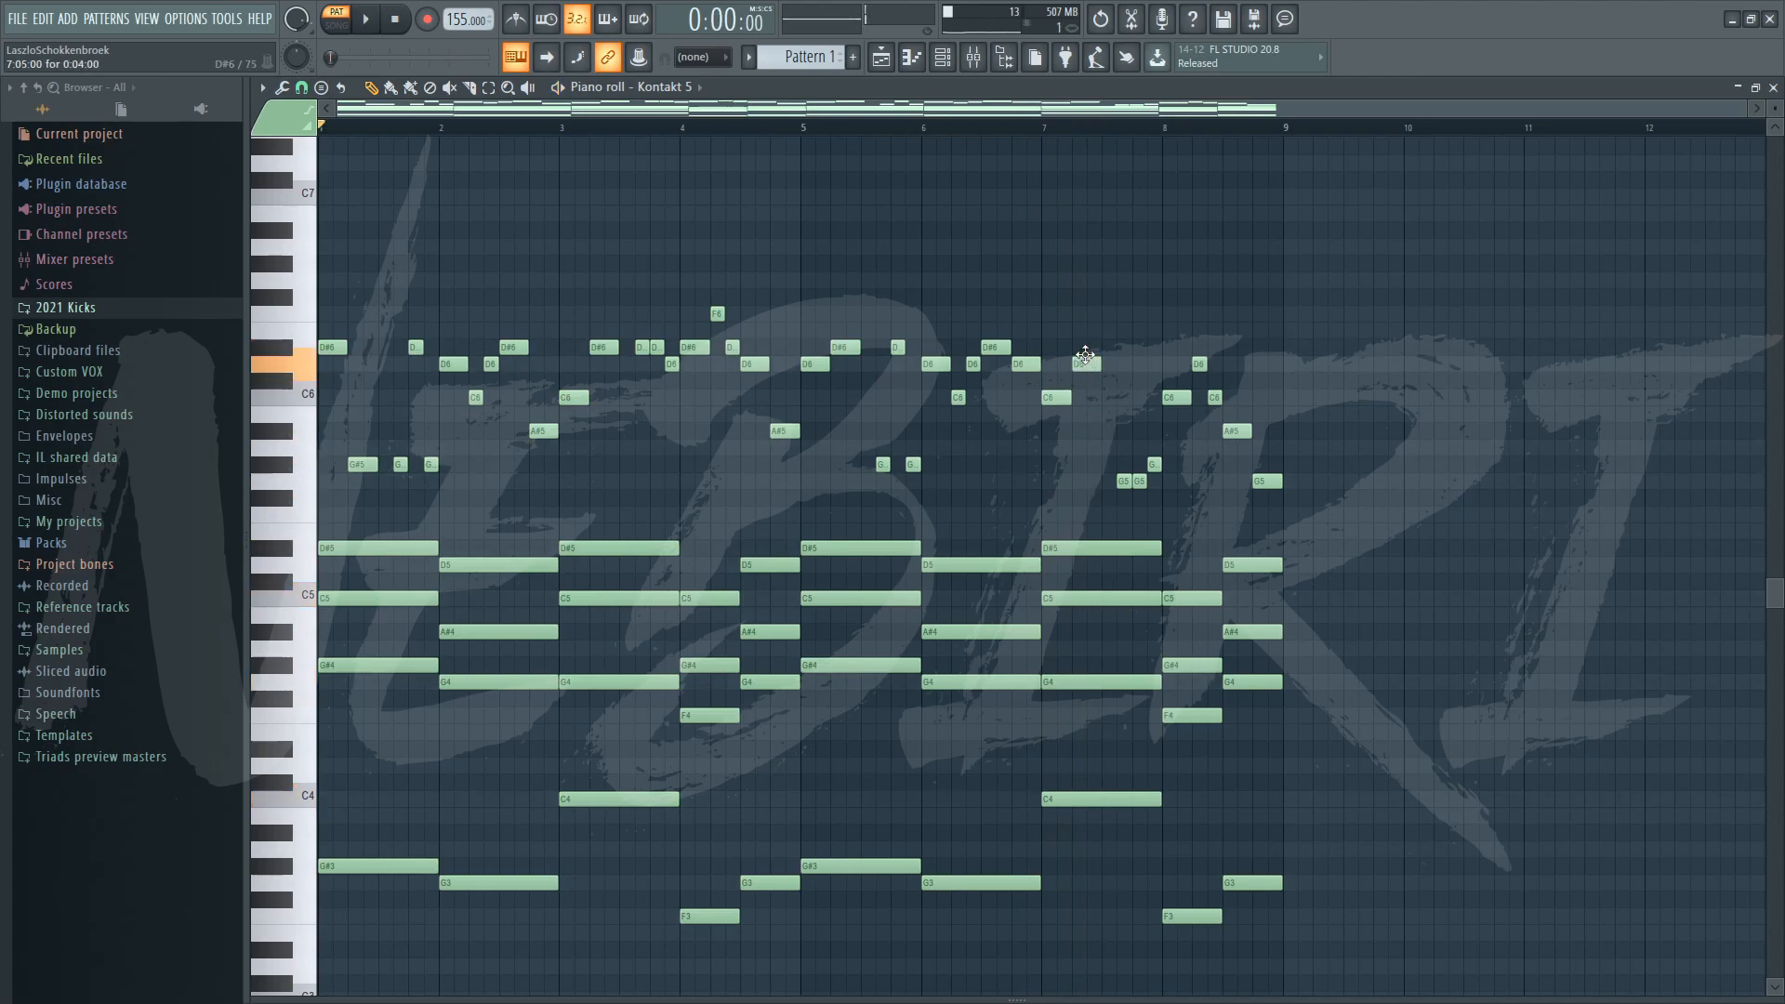
{"action": "key", "text": "space"}
{"action": "key", "text": "space"}
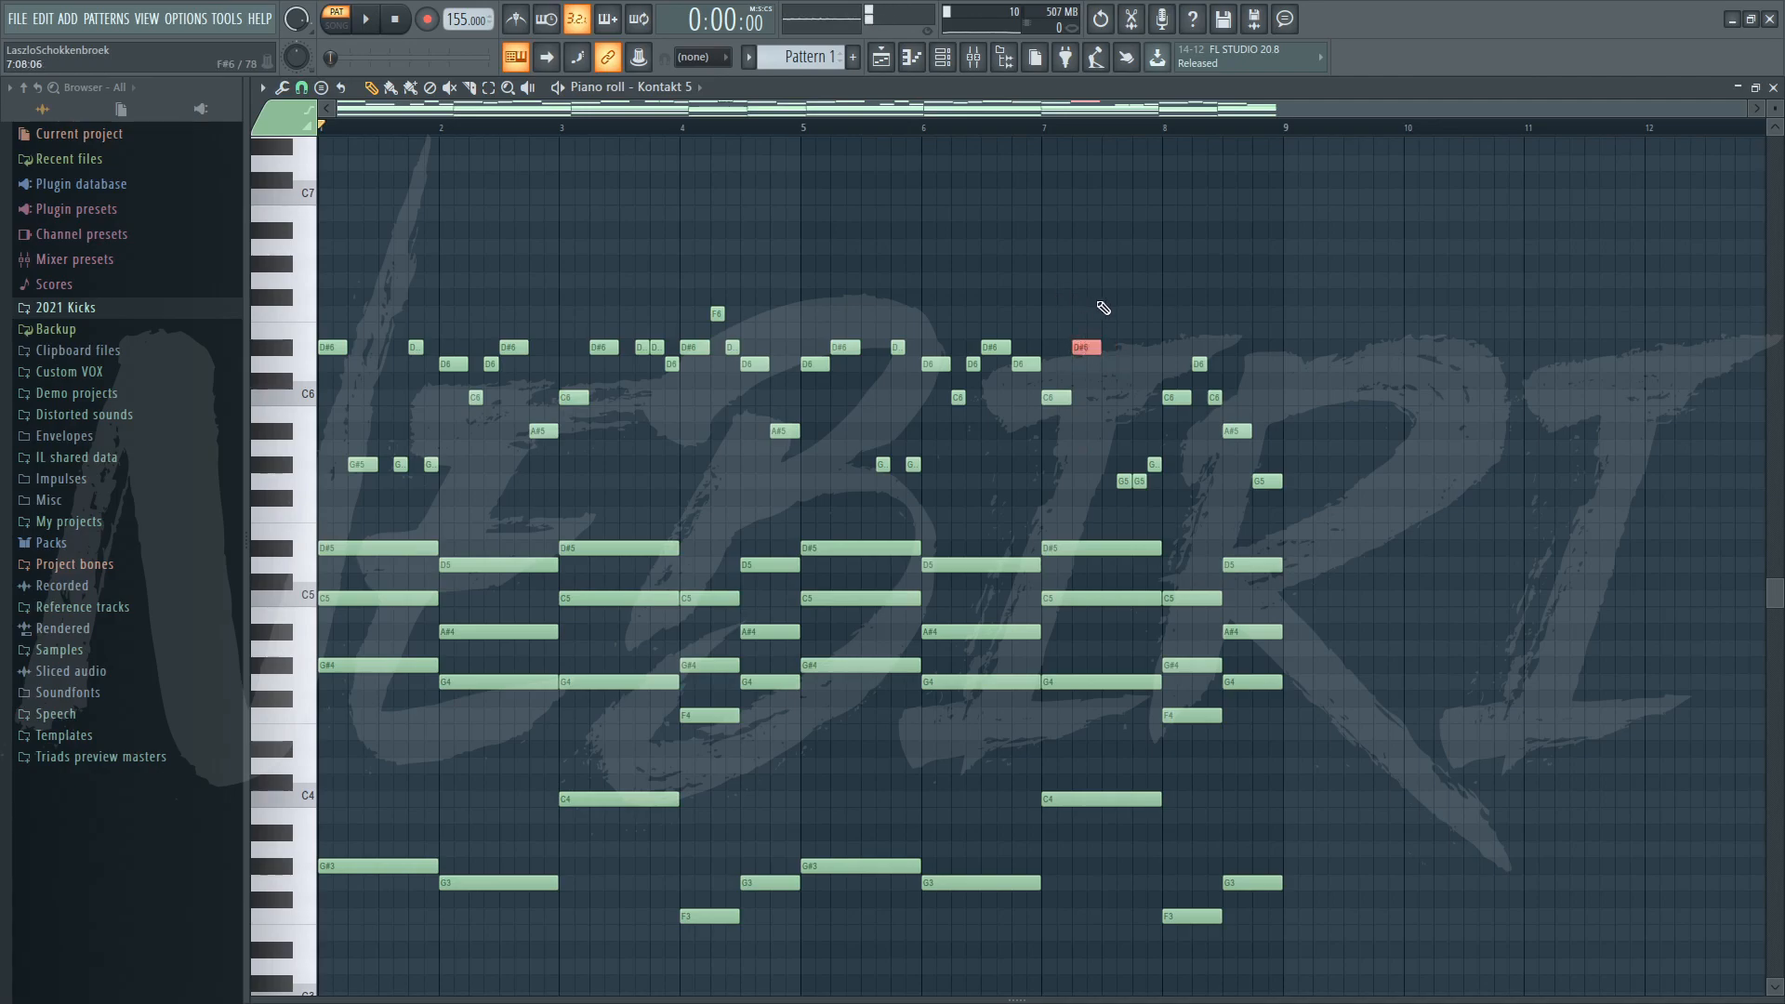
{"action": "key", "text": "space"}
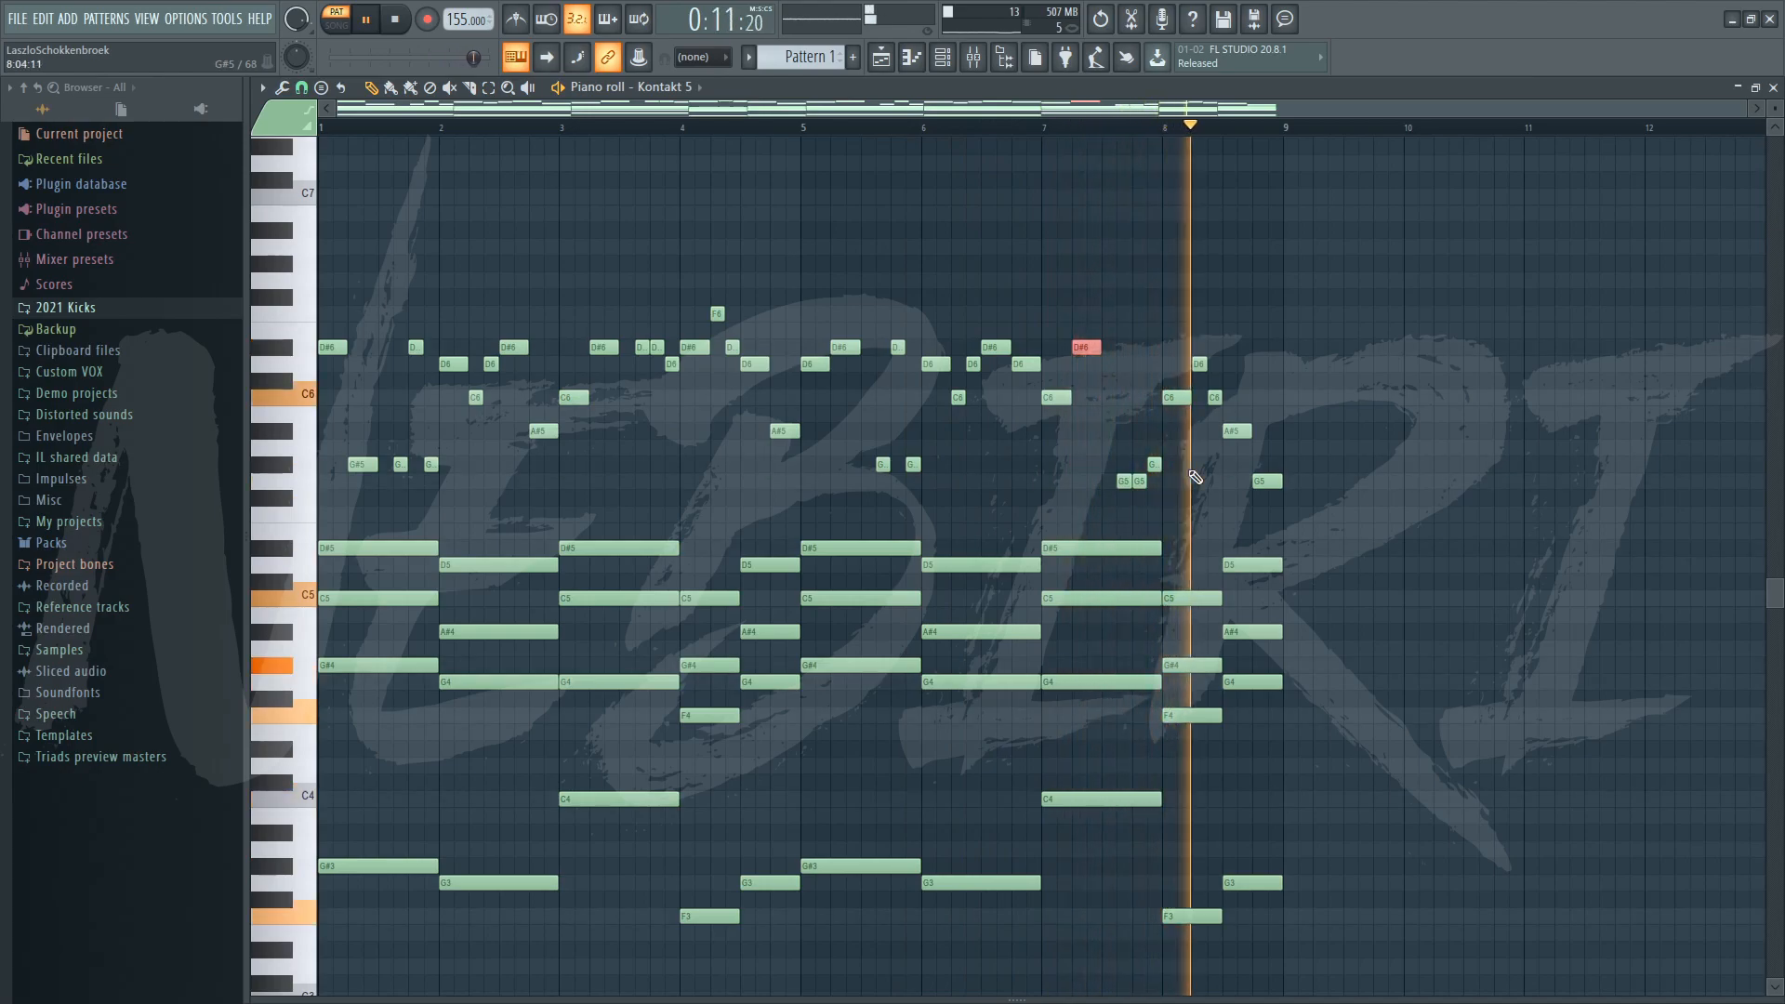
Raise the last three melody notes of bar 7 together to D6, D6 and D#6 and play back the pattern.
{"action": "key", "text": "space"}
{"action": "scroll", "coordinate": [1190, 470], "scroll_direction": "down", "scroll_amount": 1}
{"action": "left_click", "coordinate": [1122, 433]}
{"action": "left_click_drag", "start_coordinate": [1121, 433], "coordinate": [1122, 315]}
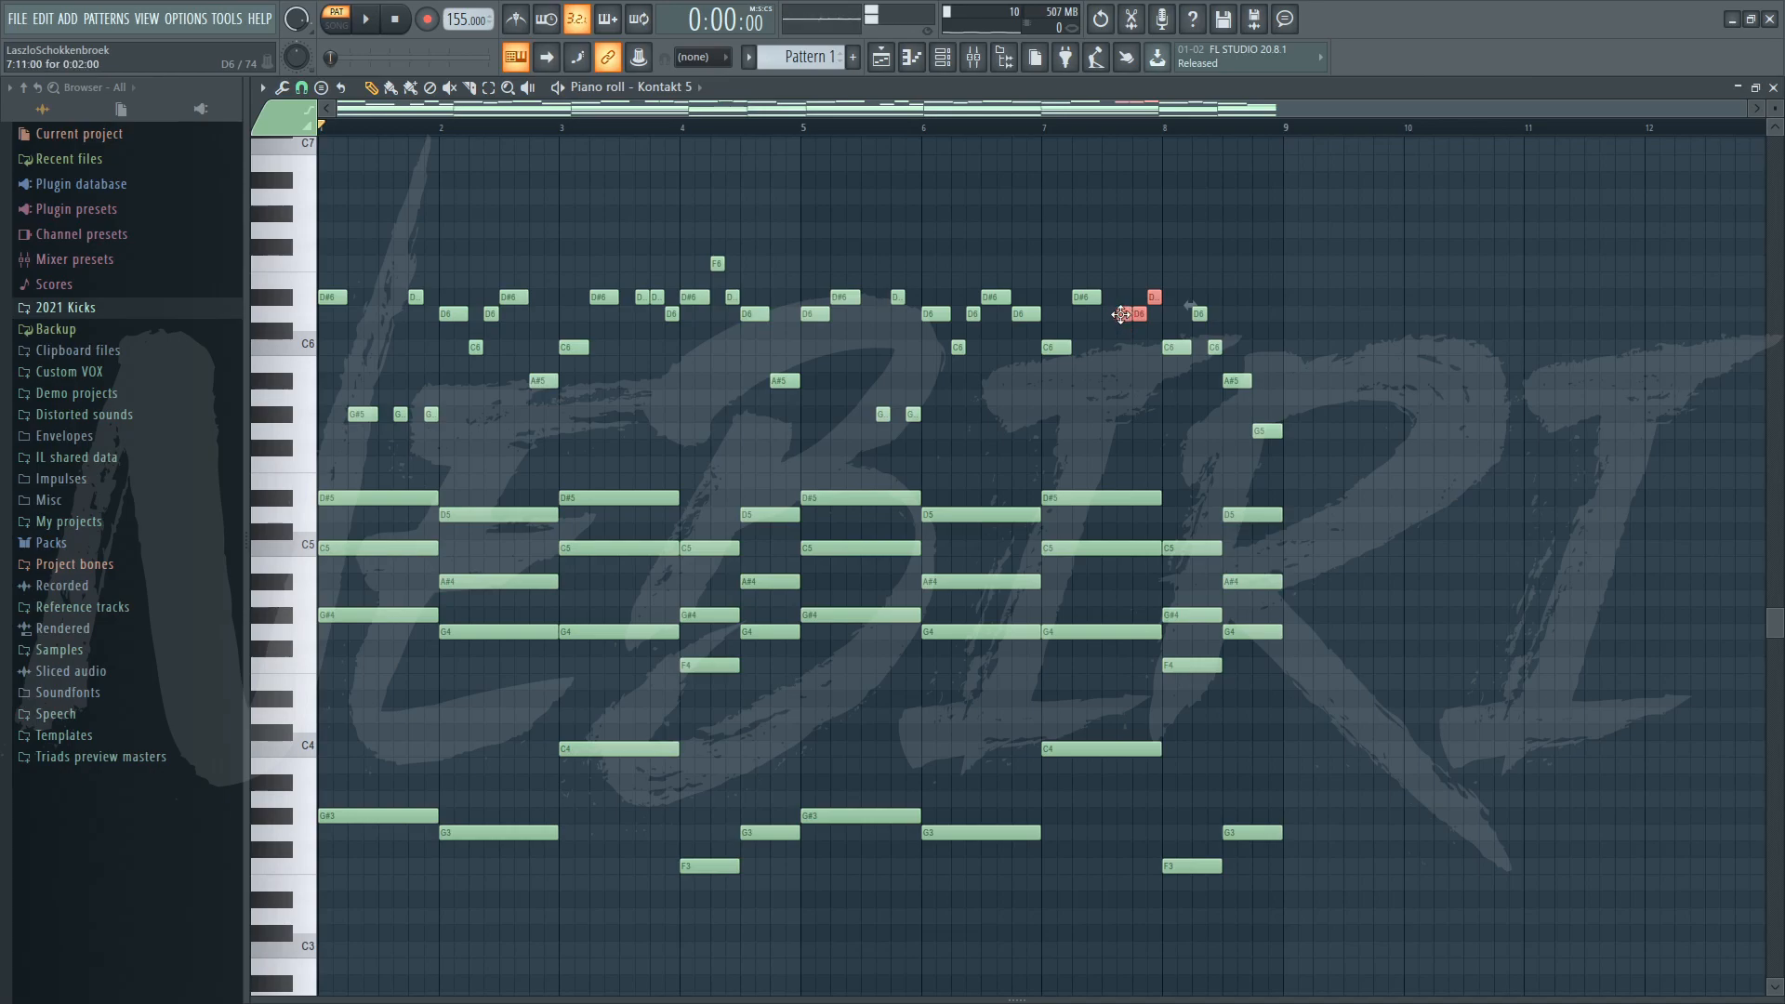
{"action": "key", "text": "space"}
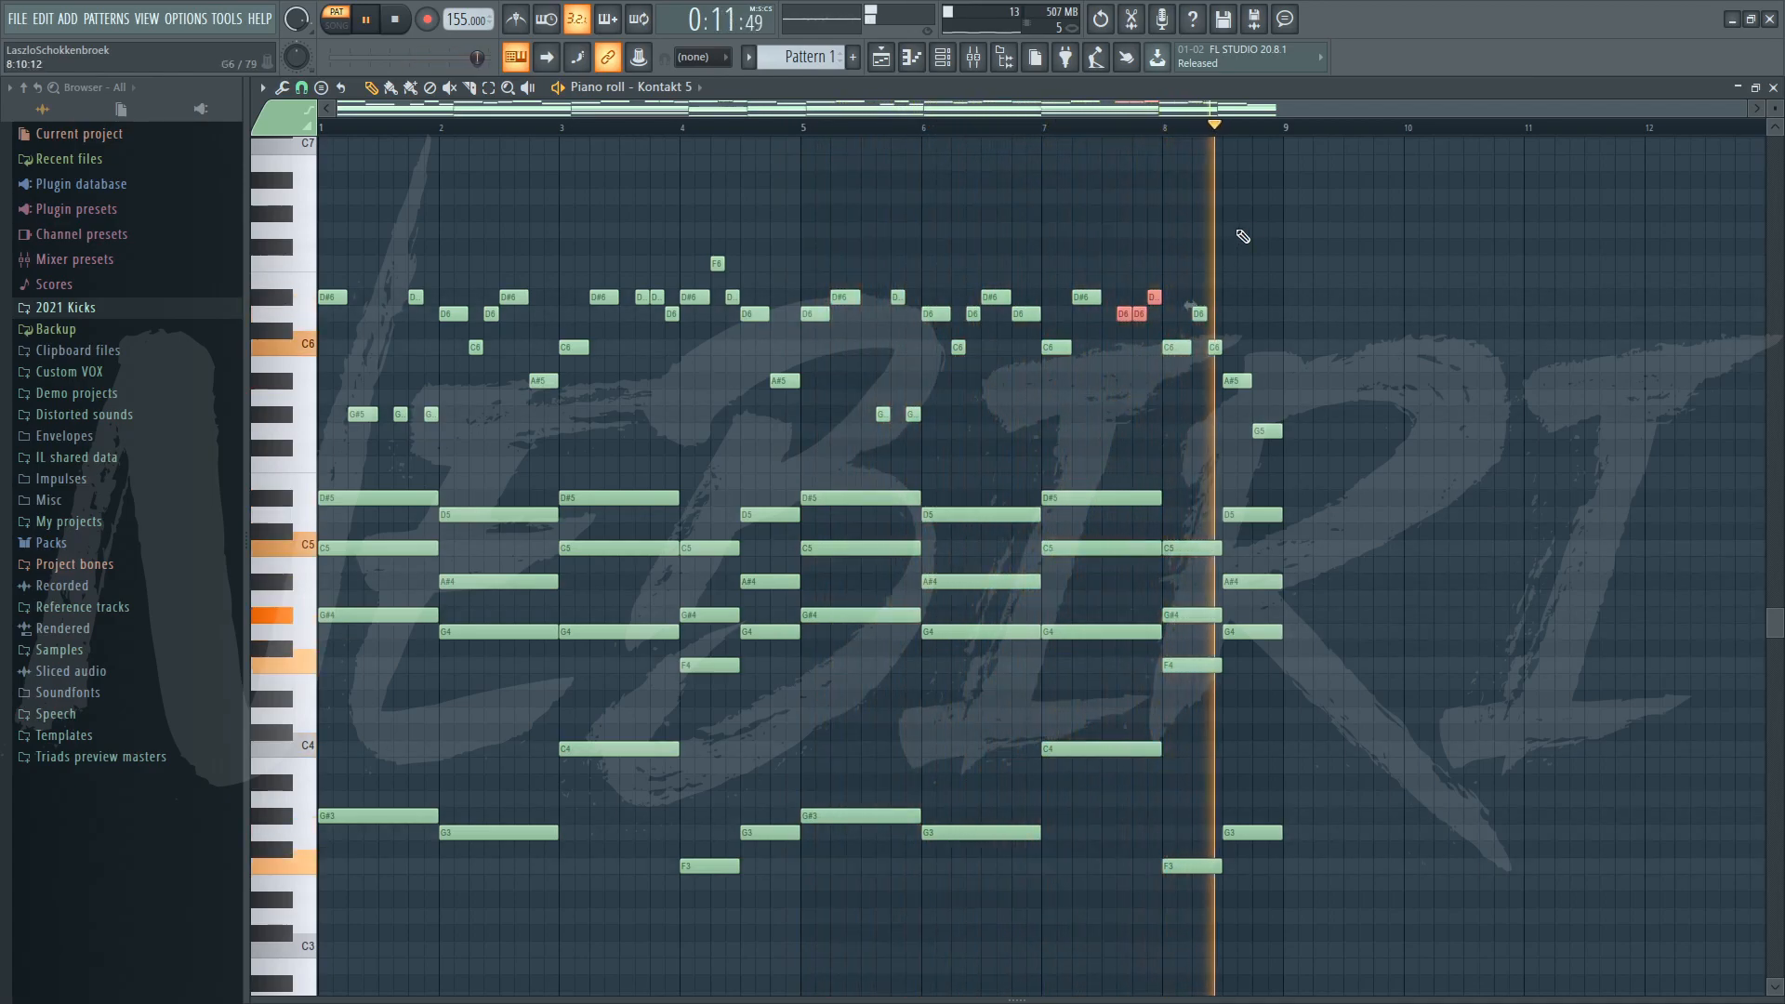
Raise the first melody note of bar 8 to F6 and play back from late in bar 7.
{"action": "scroll", "coordinate": [1245, 137], "scroll_direction": "up", "scroll_amount": 3}
{"action": "left_click", "coordinate": [978, 134]}
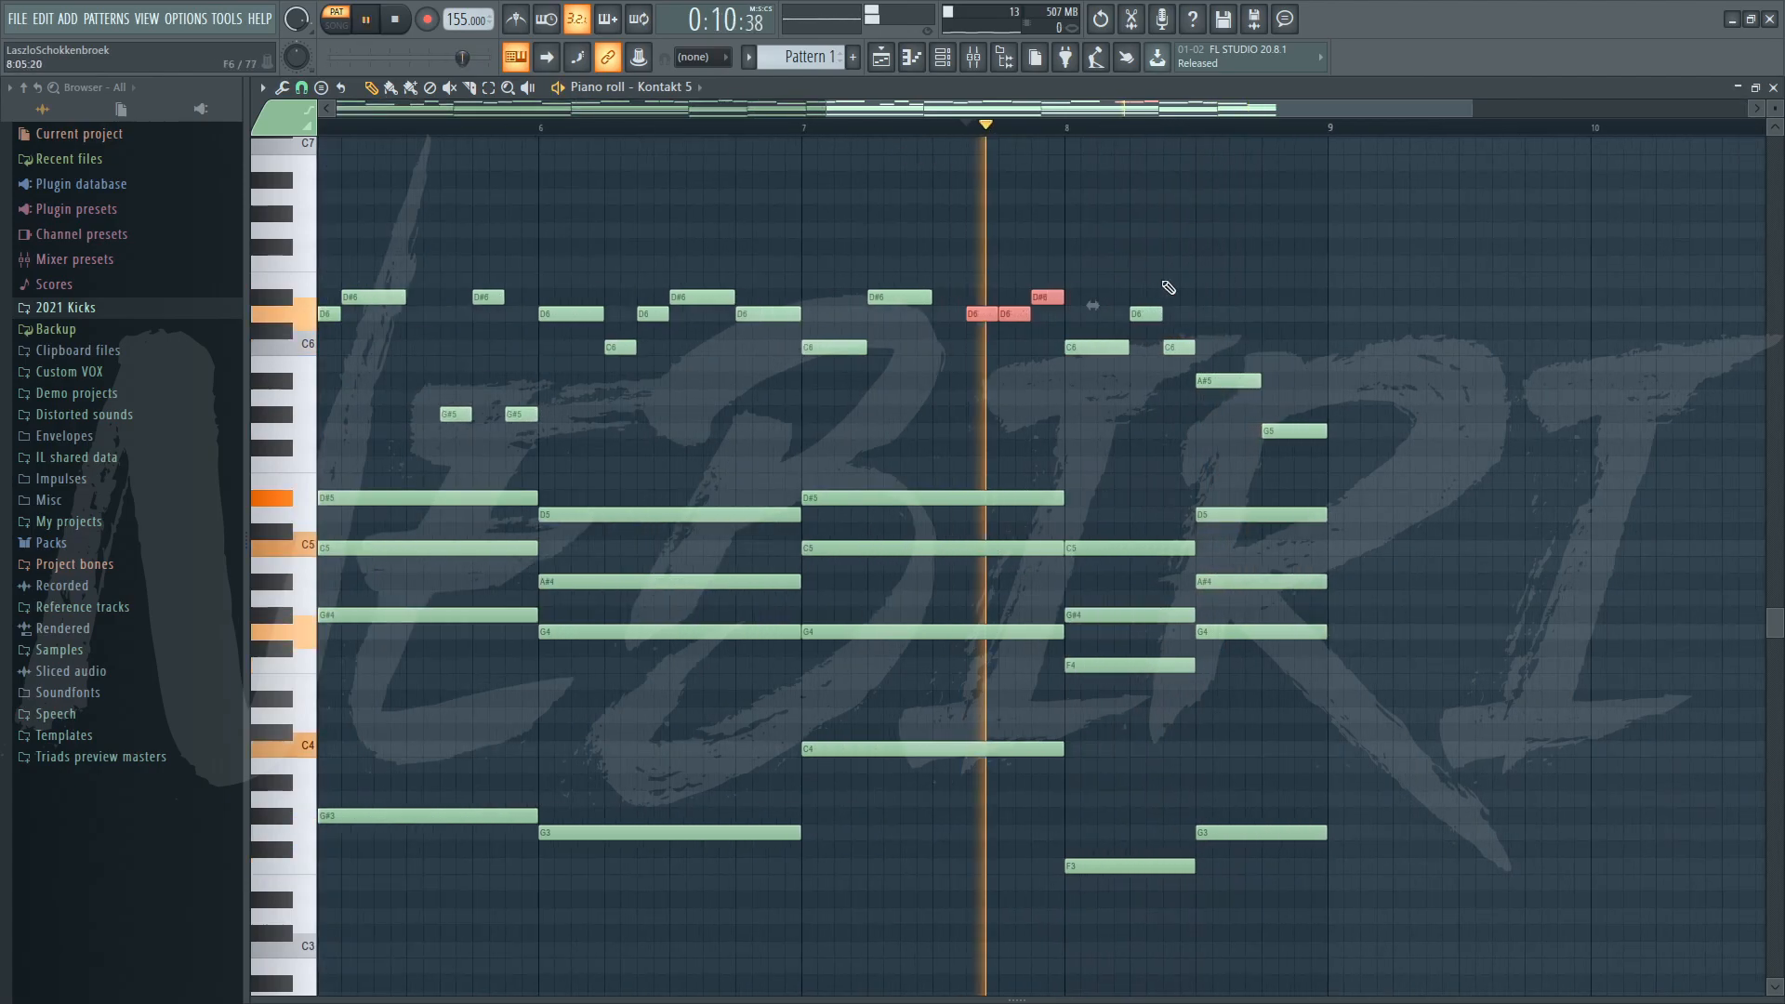
{"action": "key", "text": "space"}
{"action": "left_click_drag", "start_coordinate": [1095, 347], "coordinate": [1096, 262]}
{"action": "key", "text": "space"}
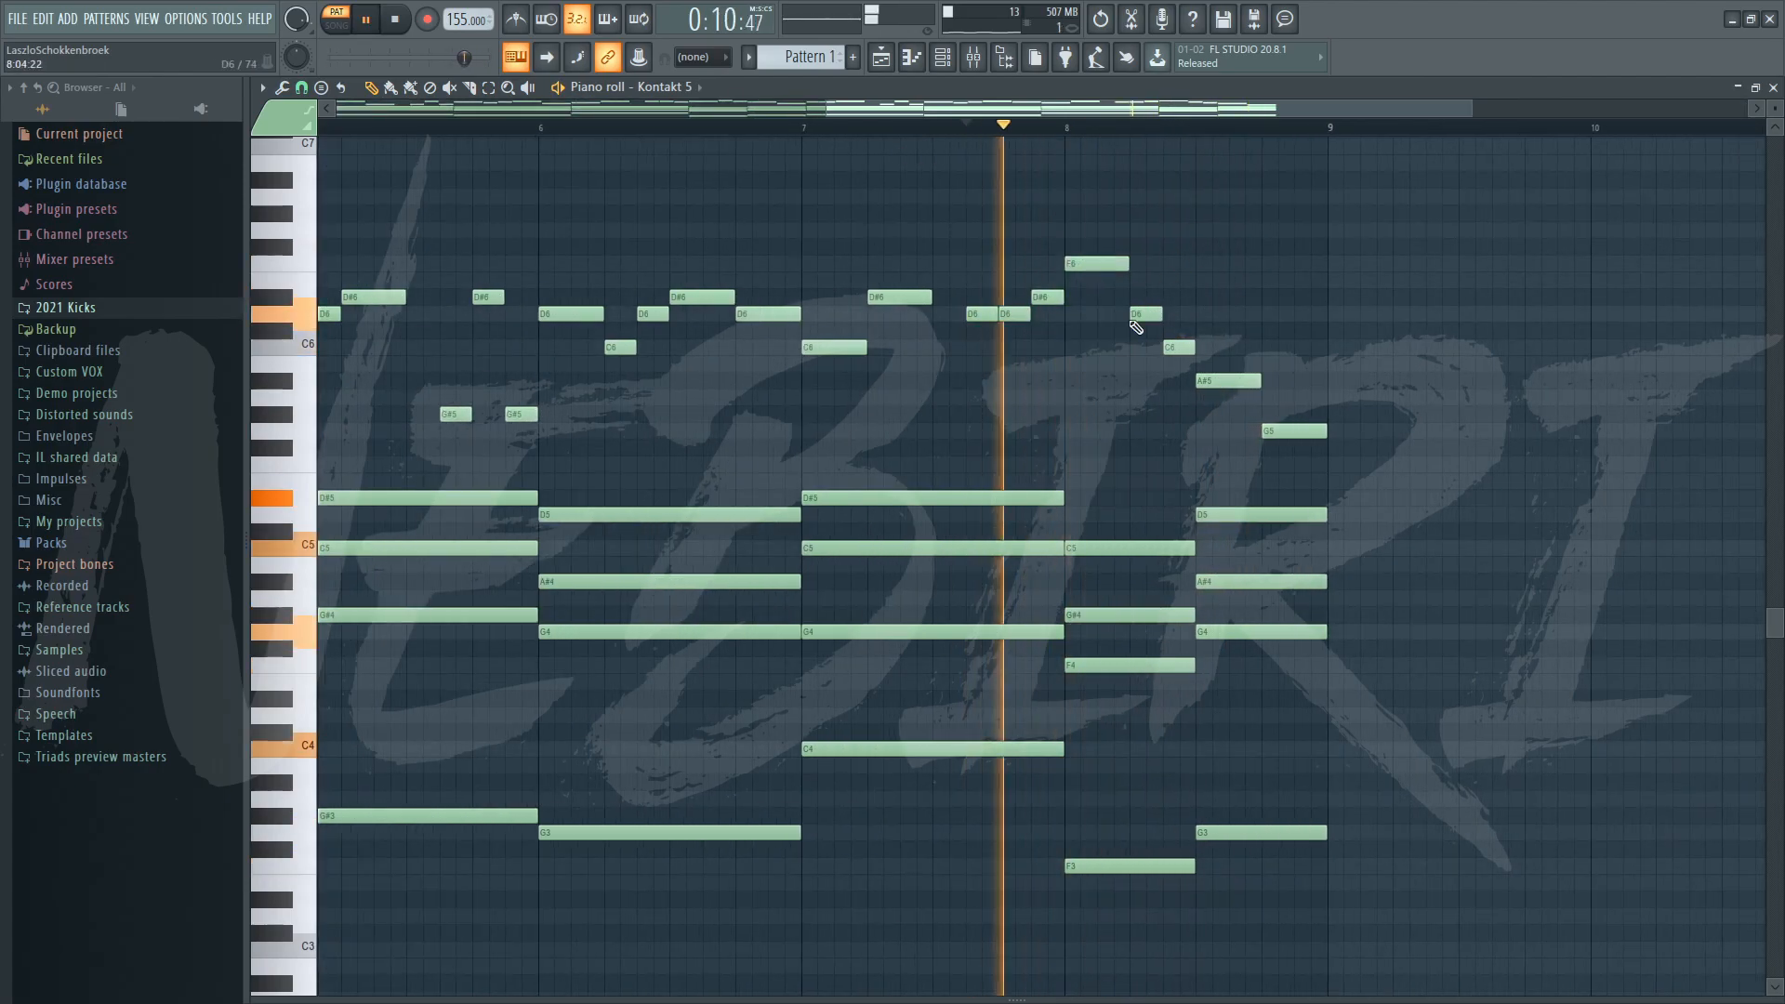
Raise the remaining four melody notes of bar 8 to F6, F6, G#6 and G6, checking by playback.
{"action": "key", "text": "space"}
{"action": "left_click_drag", "start_coordinate": [1131, 320], "coordinate": [1136, 269]}
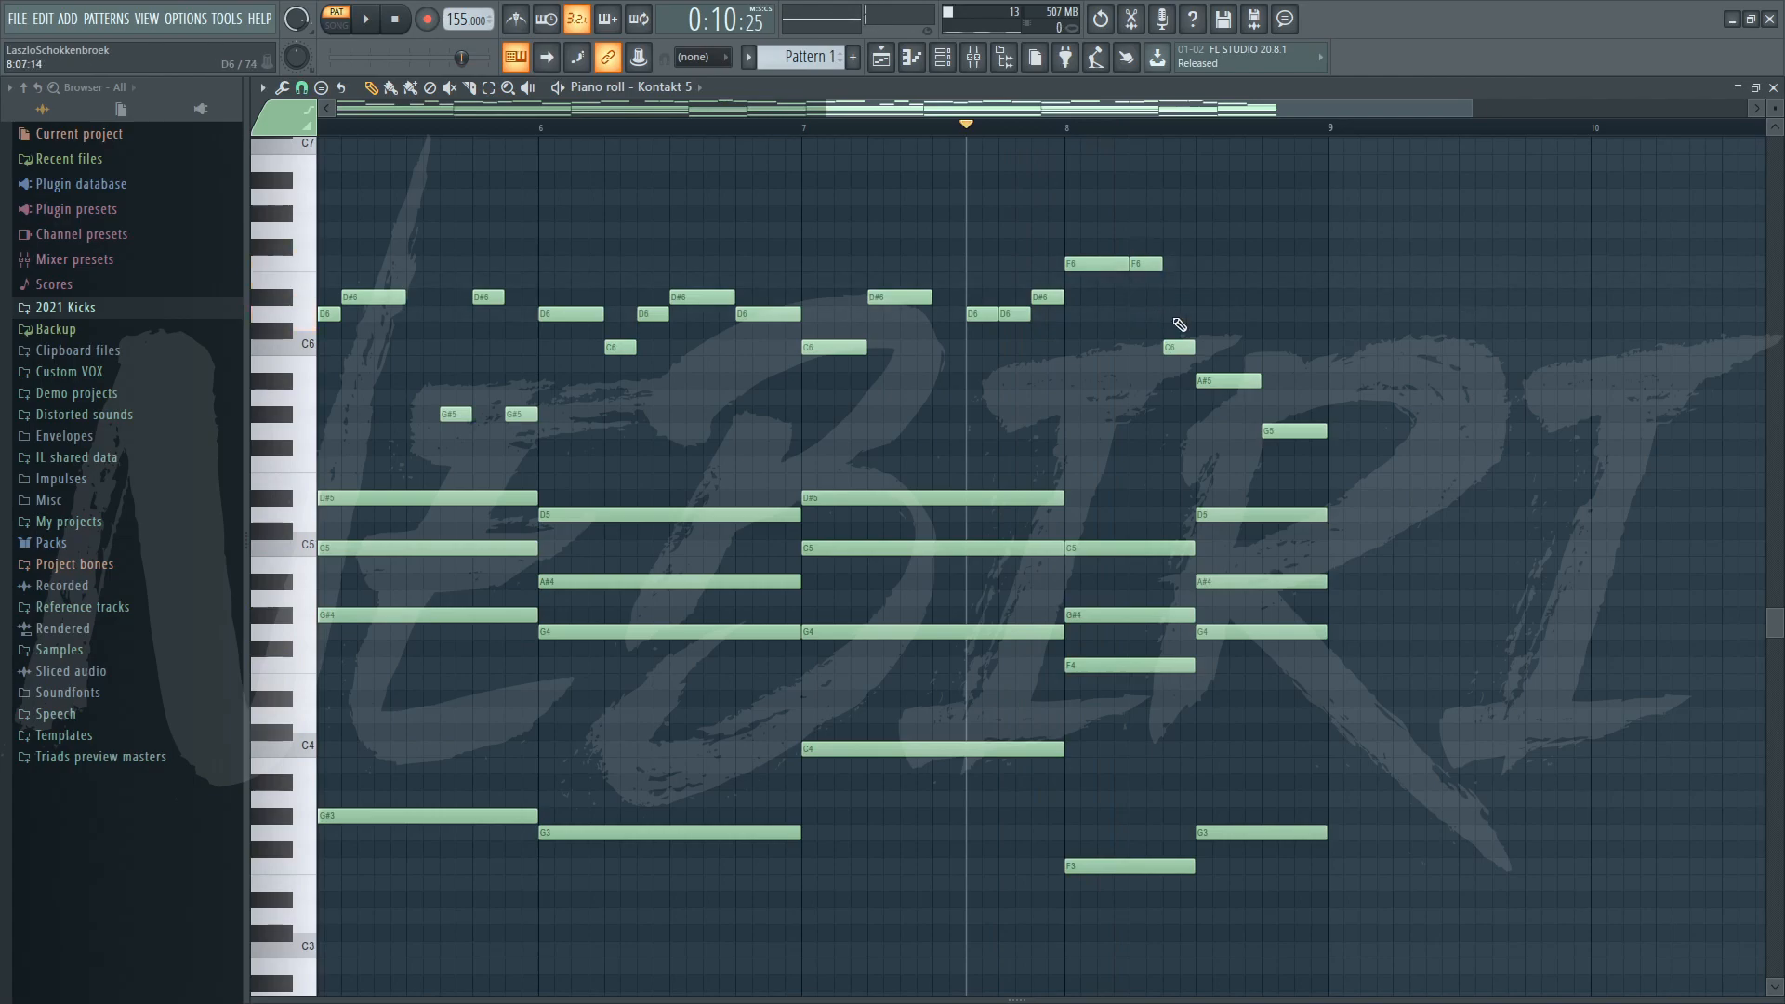
{"action": "left_click_drag", "start_coordinate": [1173, 347], "coordinate": [1175, 262]}
{"action": "key", "text": "space"}
{"action": "key", "text": "space"}
{"action": "left_click_drag", "start_coordinate": [1213, 380], "coordinate": [1218, 212]}
{"action": "left_click_drag", "start_coordinate": [1288, 431], "coordinate": [1299, 226]}
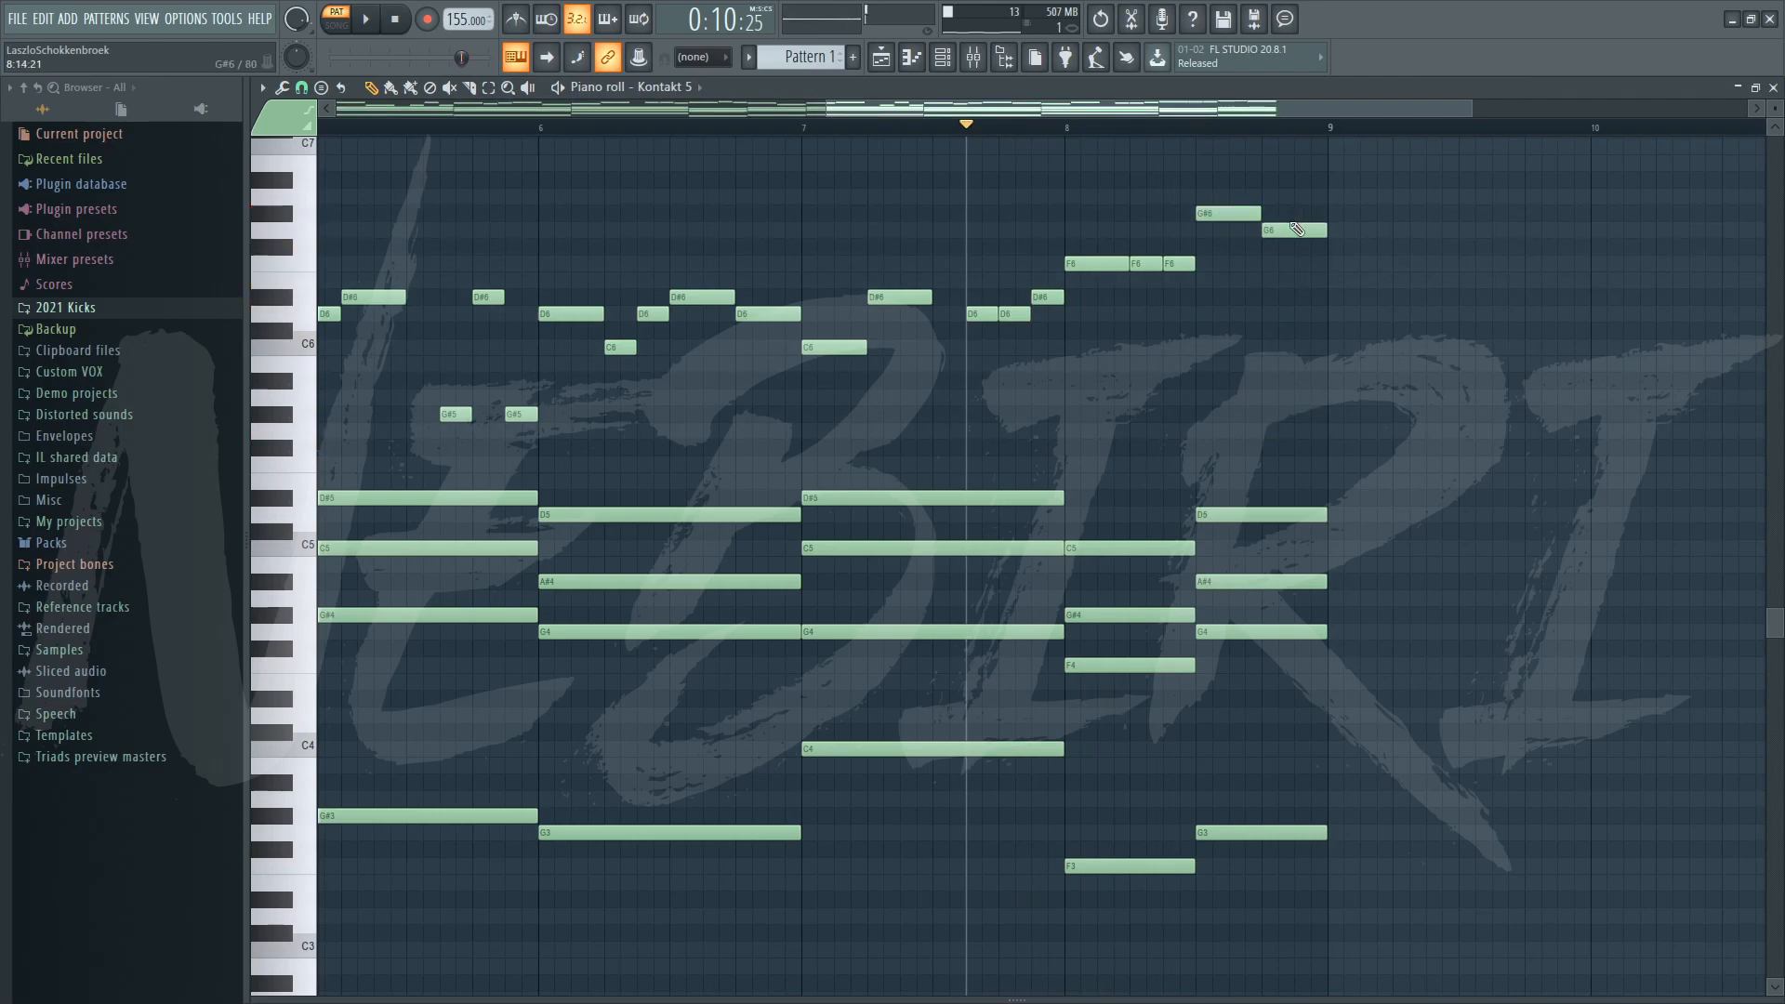
Highlight the melody notes of bar 8 to review how the raised ending differs from the earlier bars.
{"action": "left_click_drag", "start_coordinate": [1346, 306], "coordinate": [1167, 170]}
{"action": "left_click", "coordinate": [1287, 352]}
{"action": "left_click_drag", "start_coordinate": [1372, 307], "coordinate": [1262, 210]}
{"action": "left_click", "coordinate": [1289, 310]}
{"action": "left_click_drag", "start_coordinate": [1335, 304], "coordinate": [1064, 177]}
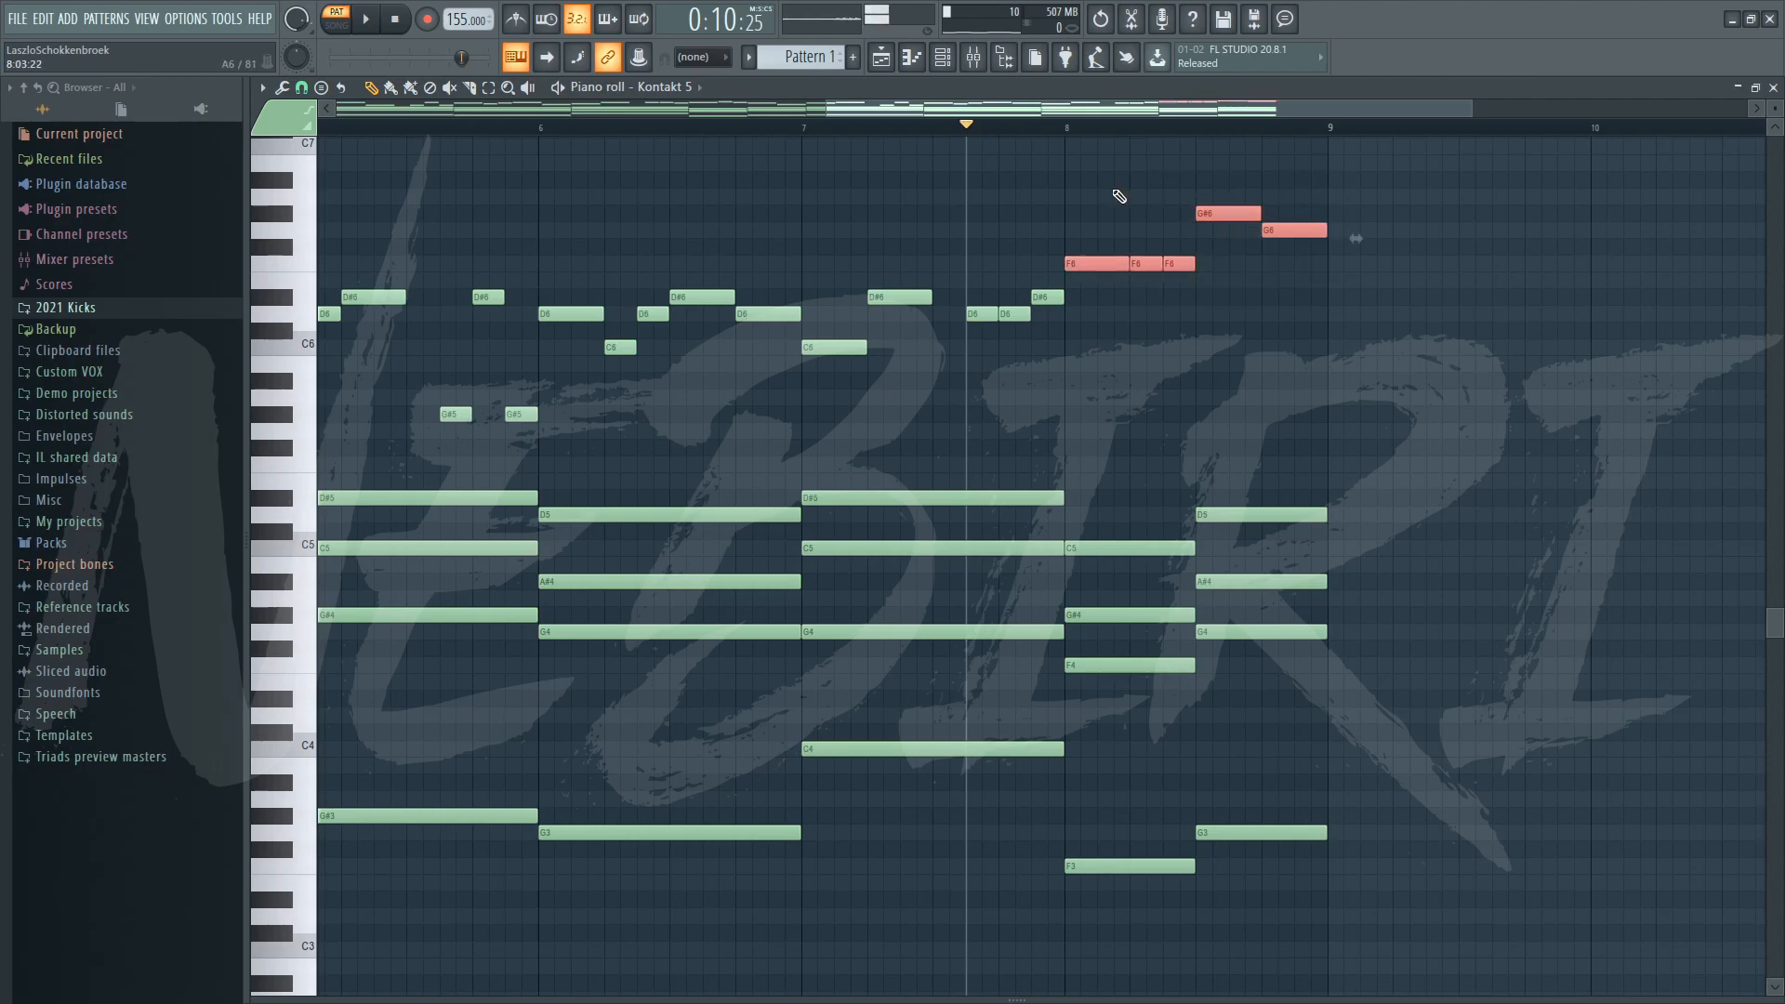
{"action": "scroll", "coordinate": [1114, 140], "scroll_direction": "down", "scroll_amount": 3}
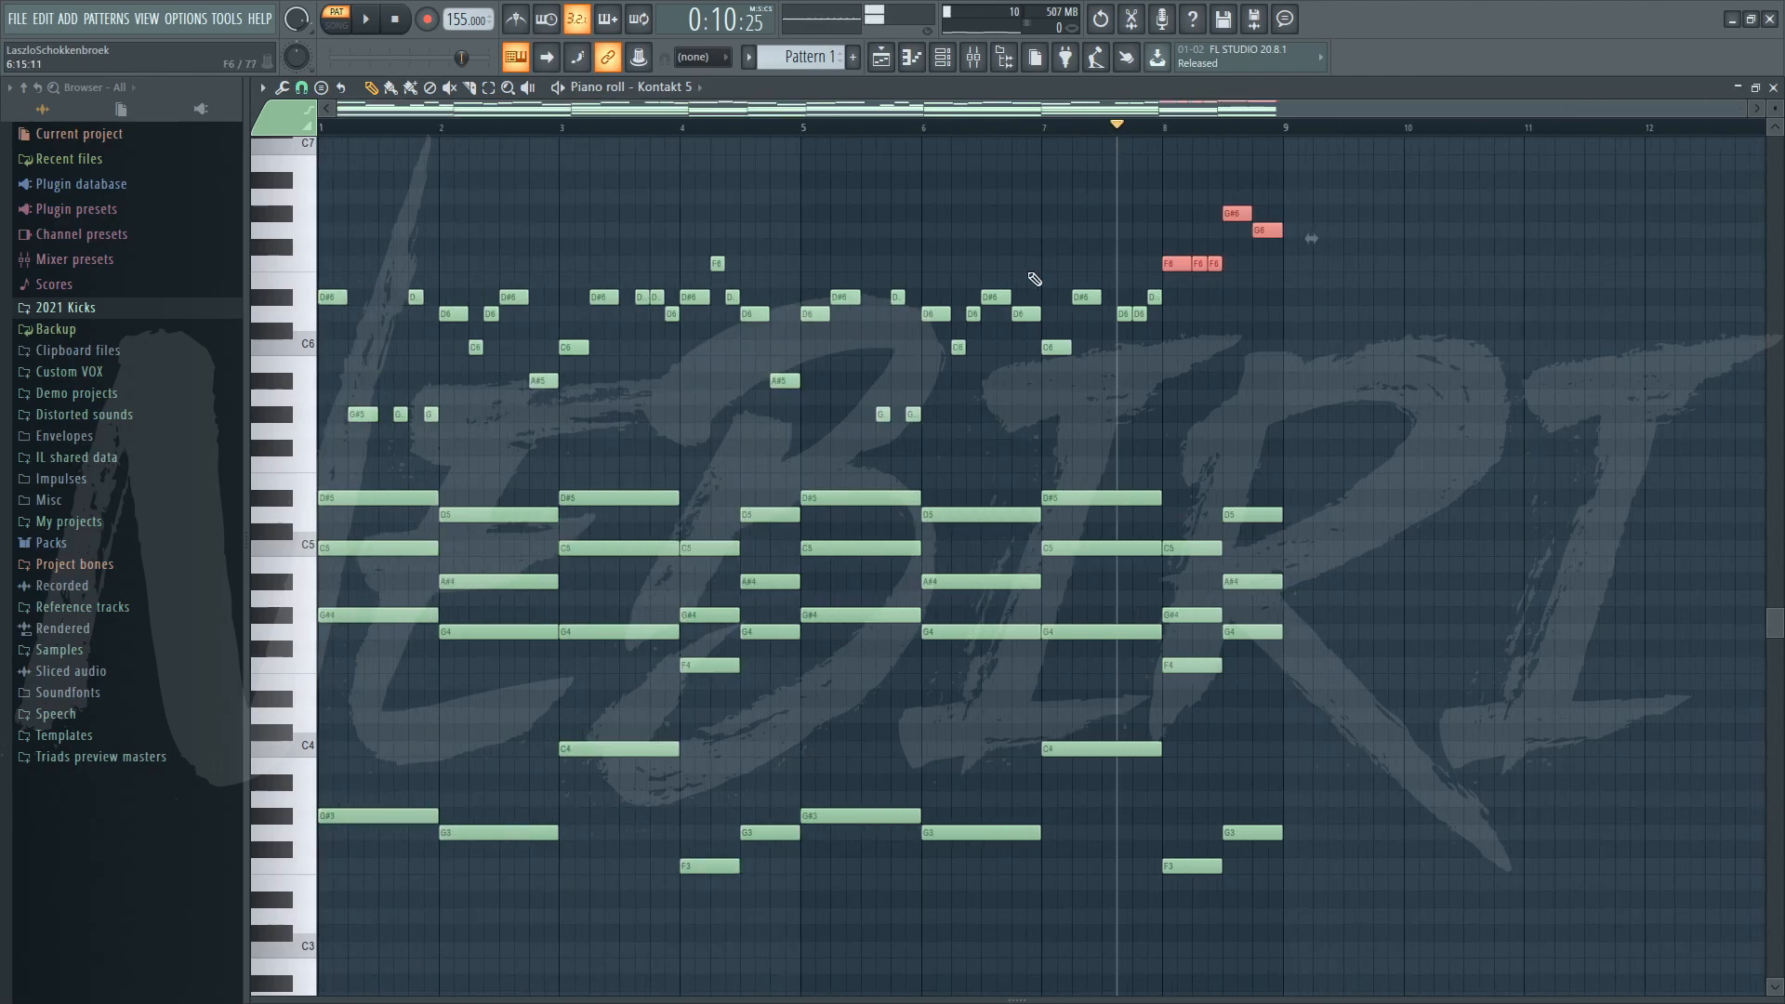
Highlight the melody of bar 1, of bar 2 and of all first four bars to compare them with bars 5 to 8.
{"action": "left_click_drag", "start_coordinate": [1367, 438], "coordinate": [1476, 502]}
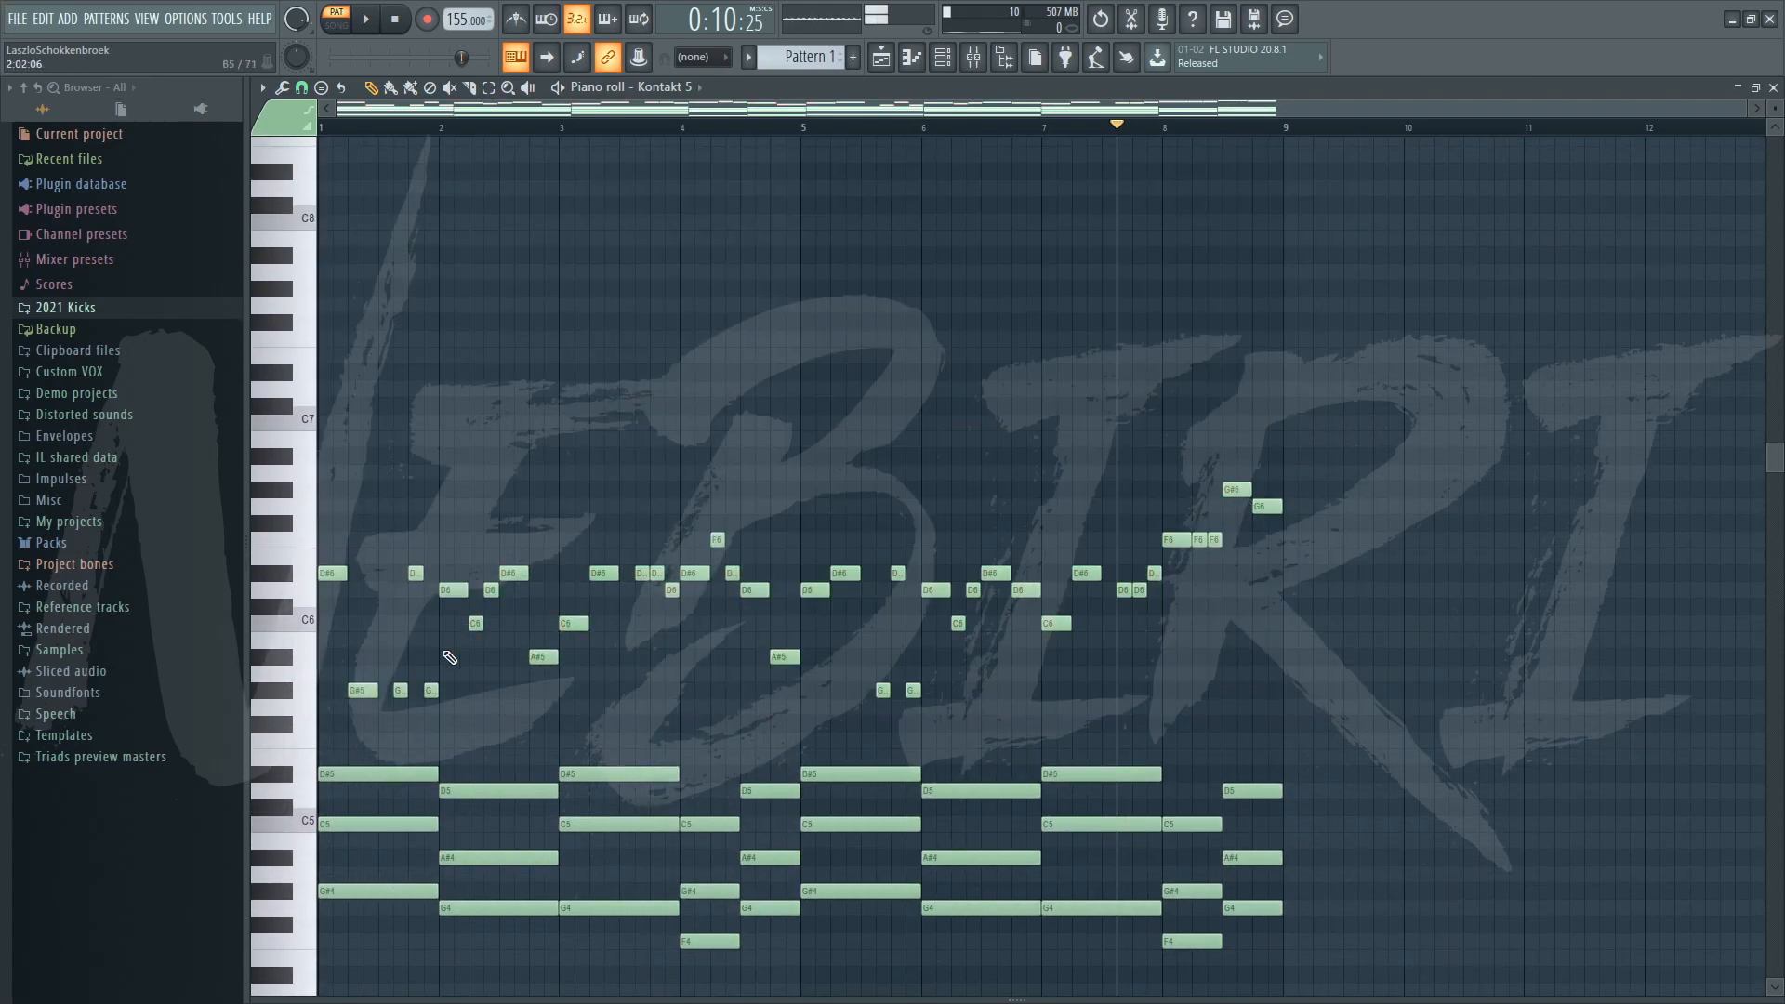
{"action": "left_click_drag", "start_coordinate": [337, 709], "coordinate": [450, 550]}
{"action": "left_click_drag", "start_coordinate": [463, 685], "coordinate": [543, 537]}
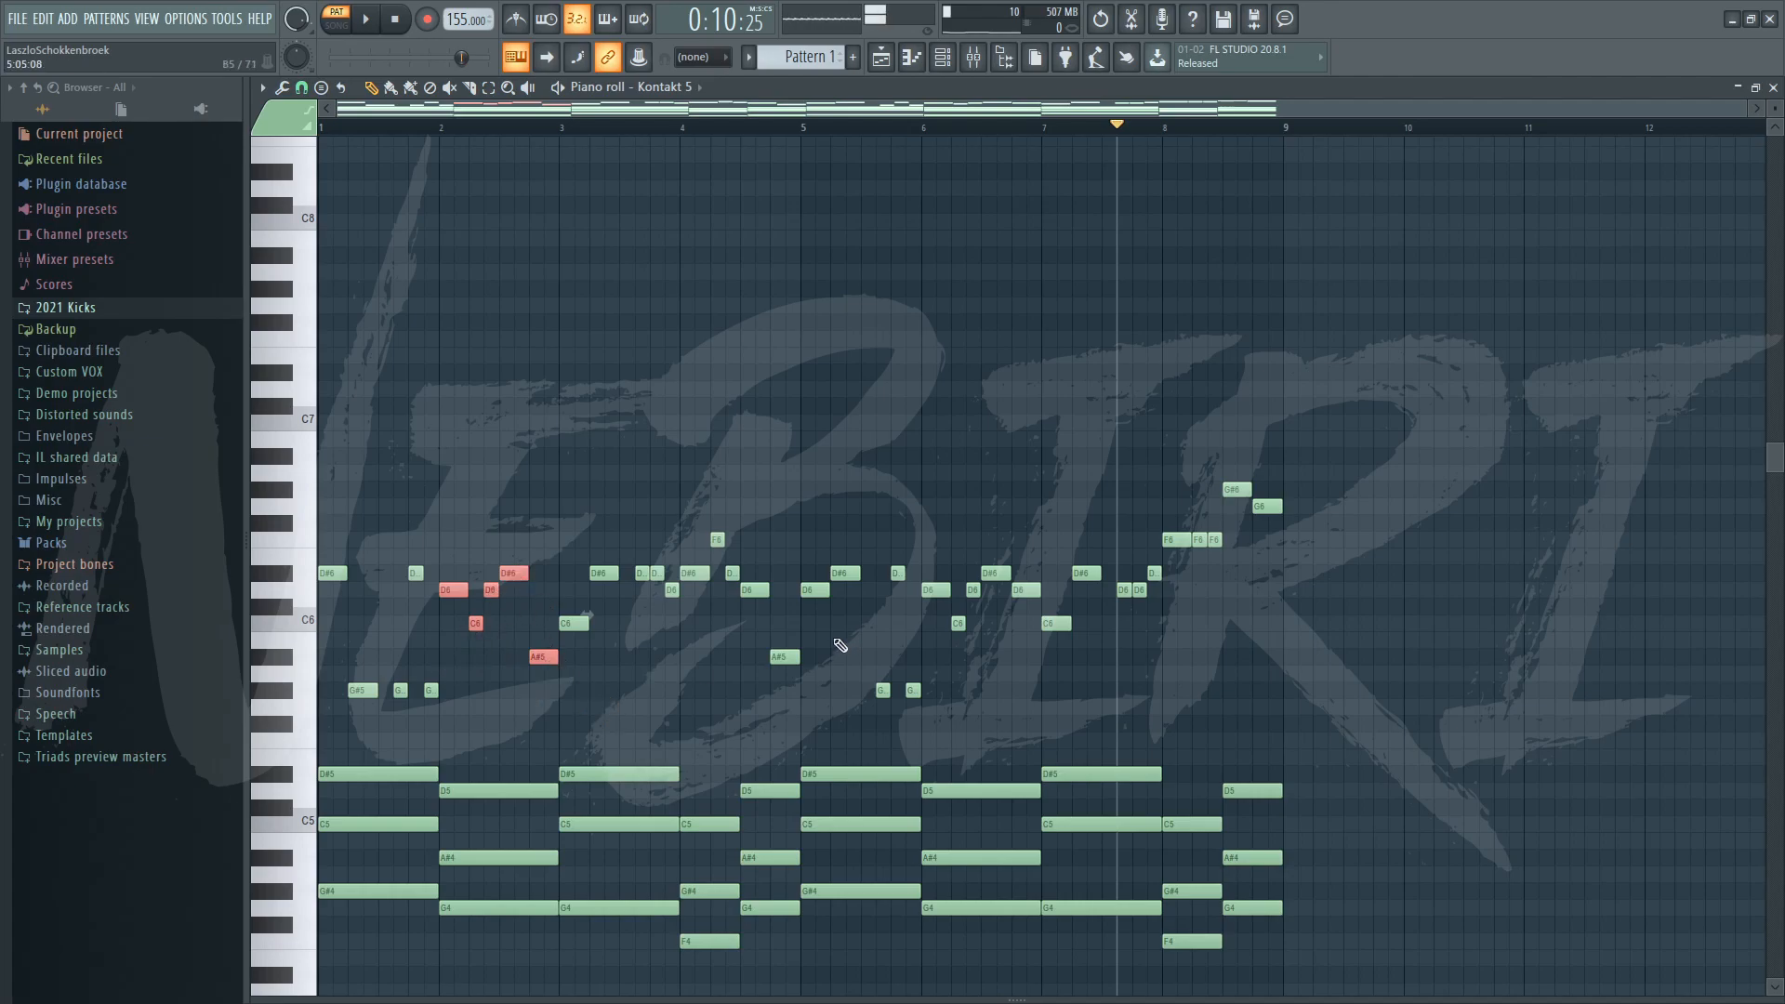
{"action": "left_click_drag", "start_coordinate": [784, 730], "coordinate": [137, 479]}
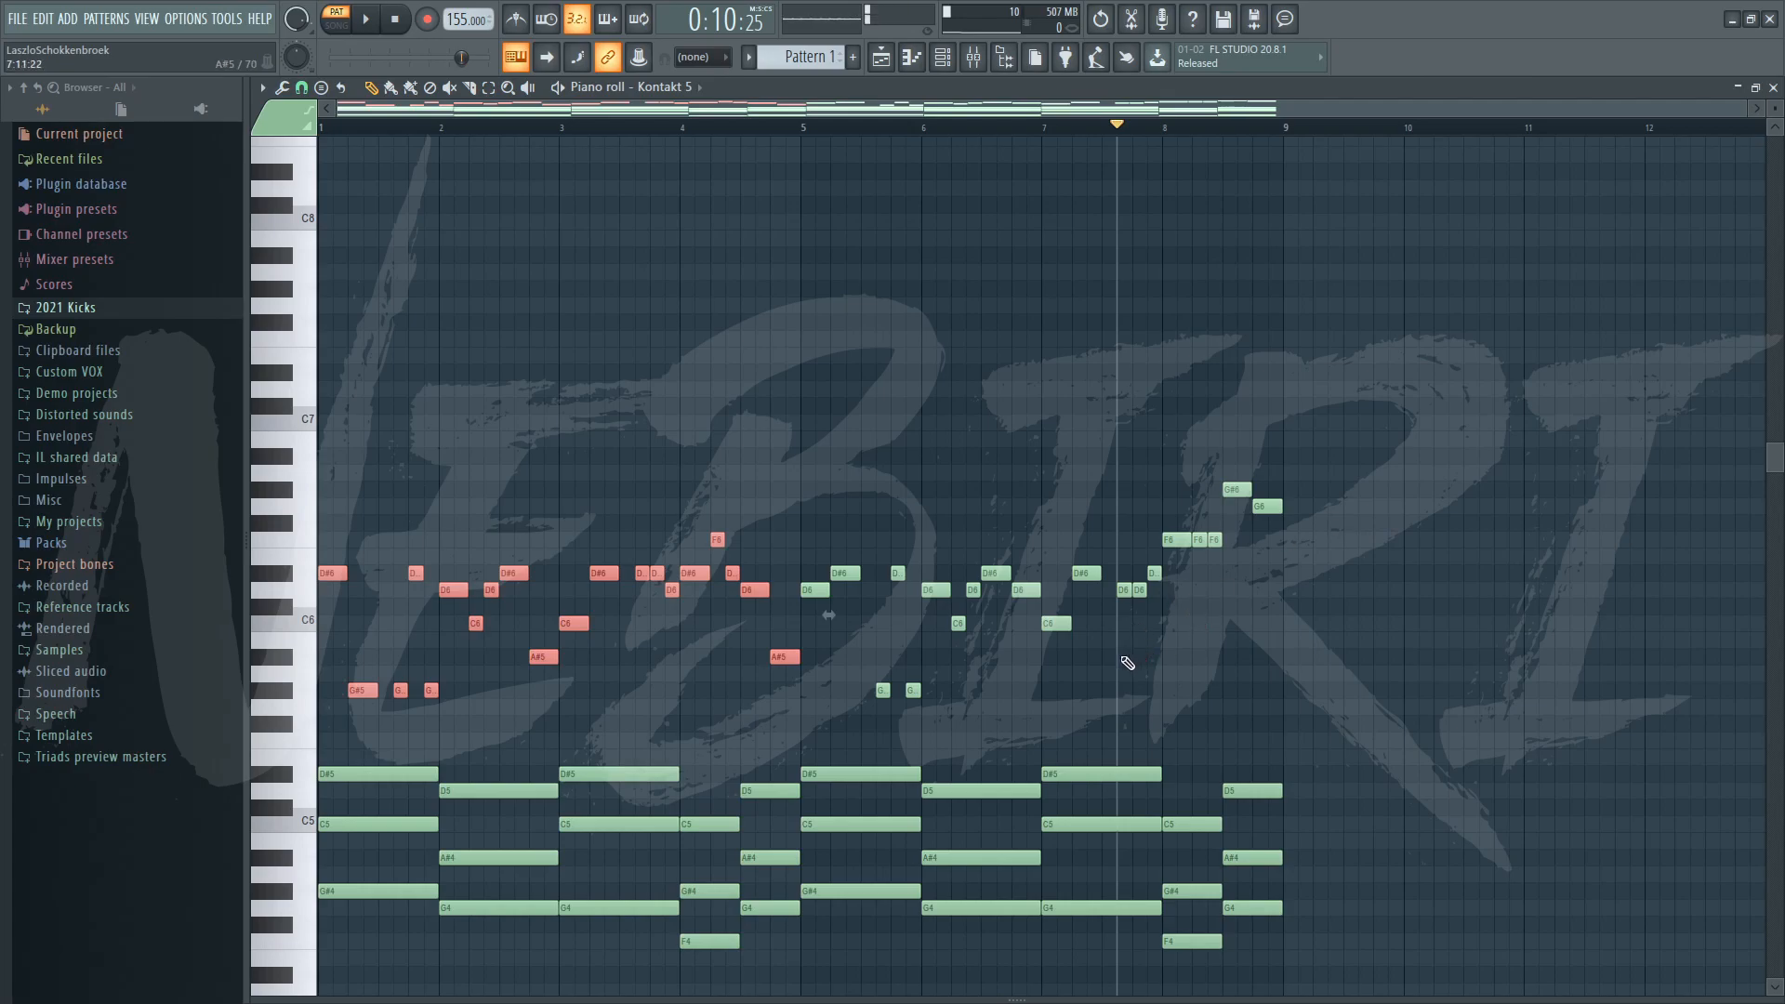
Play back the finished pattern from bar 1 and select all melody notes across the eight bars.
{"action": "key", "text": "space"}
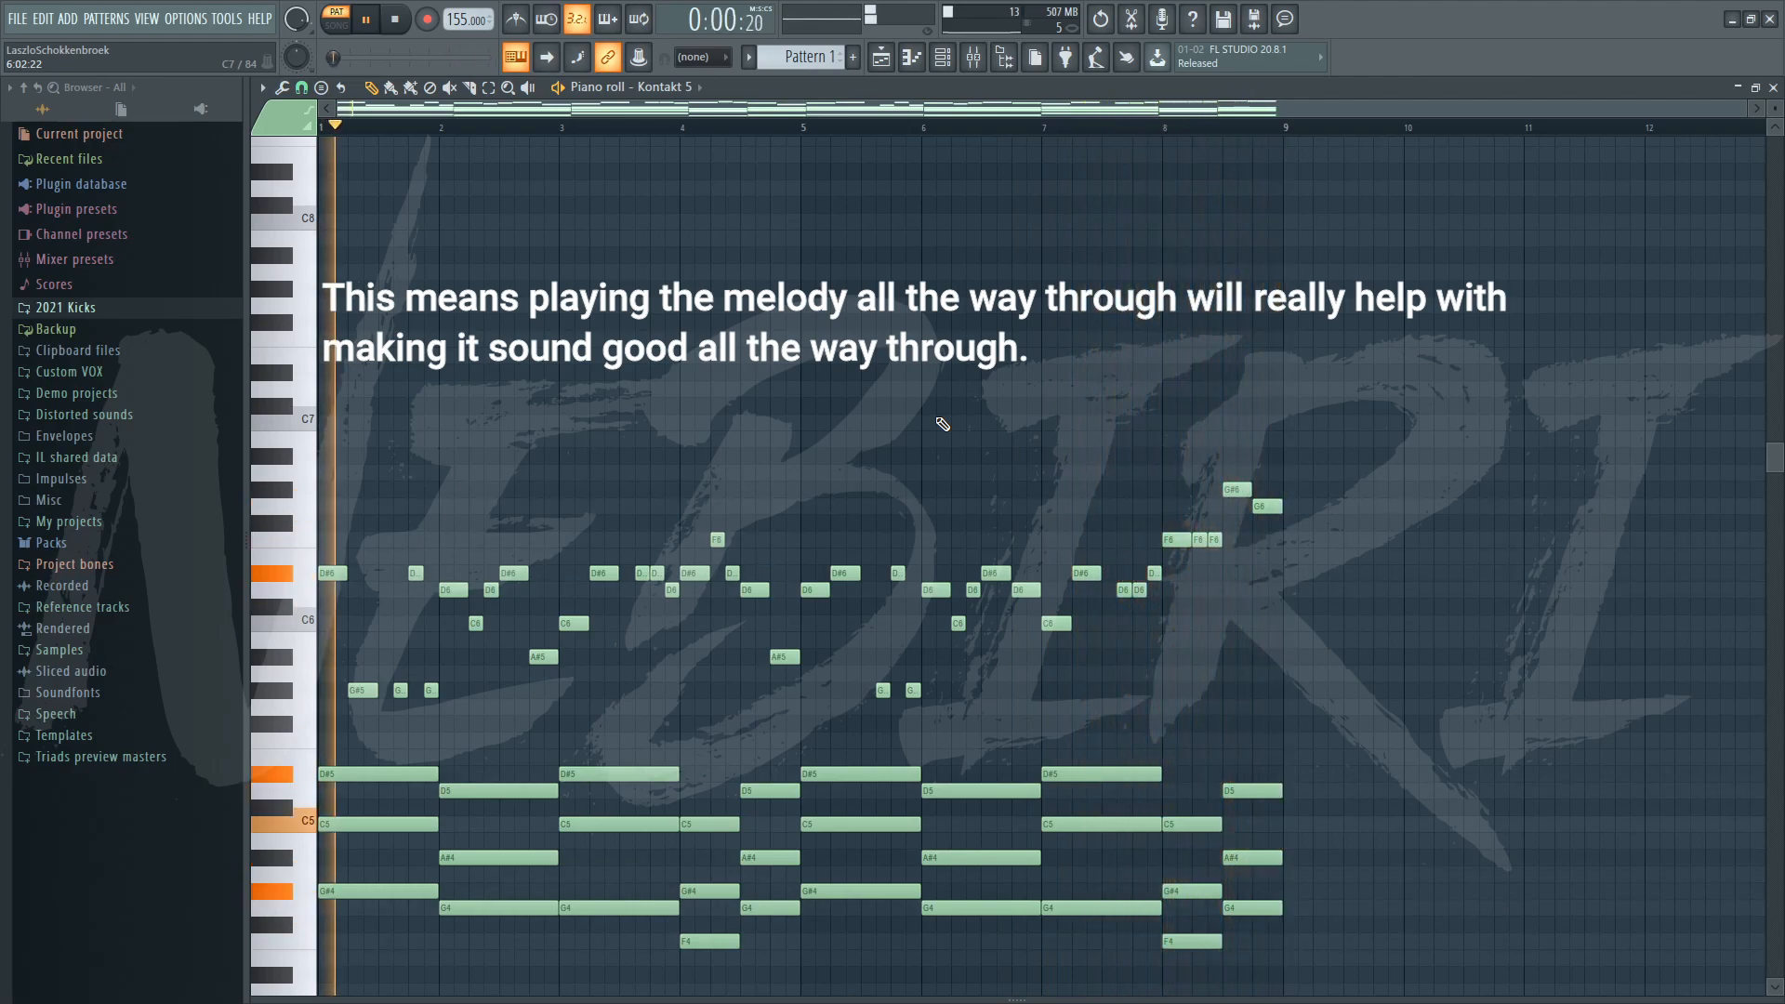
{"action": "key", "text": "space"}
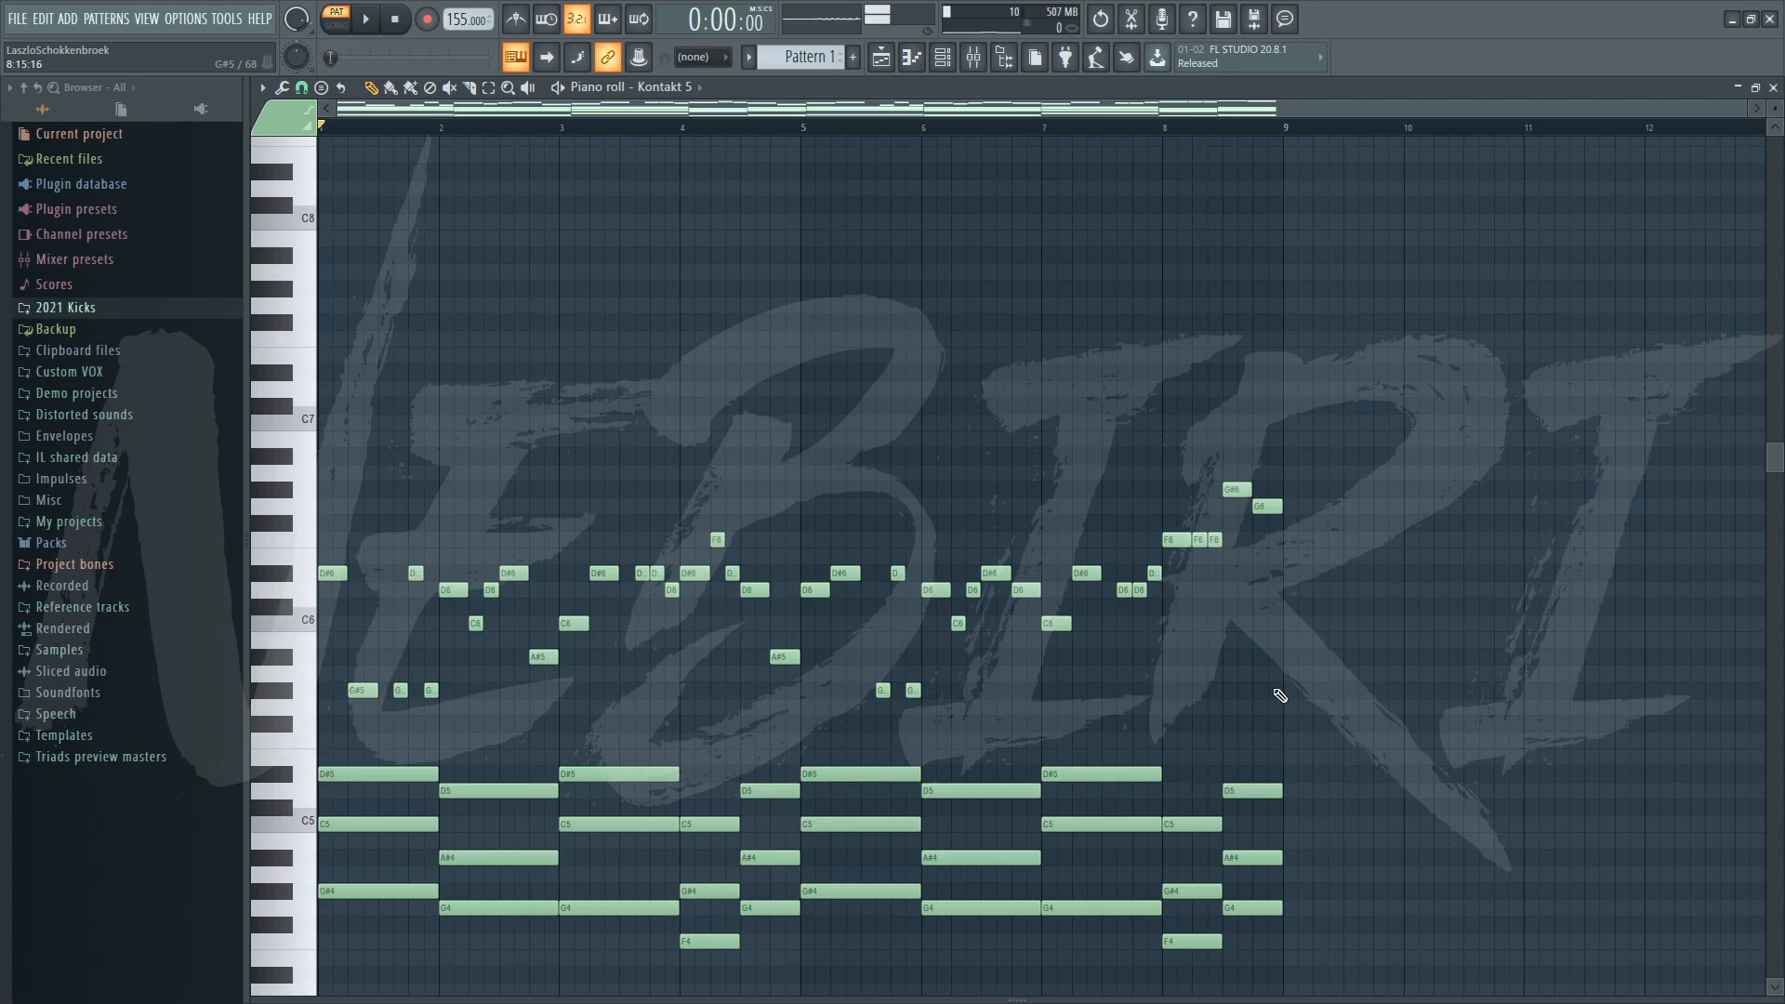
{"action": "left_click_drag", "start_coordinate": [1348, 720], "coordinate": [318, 447]}
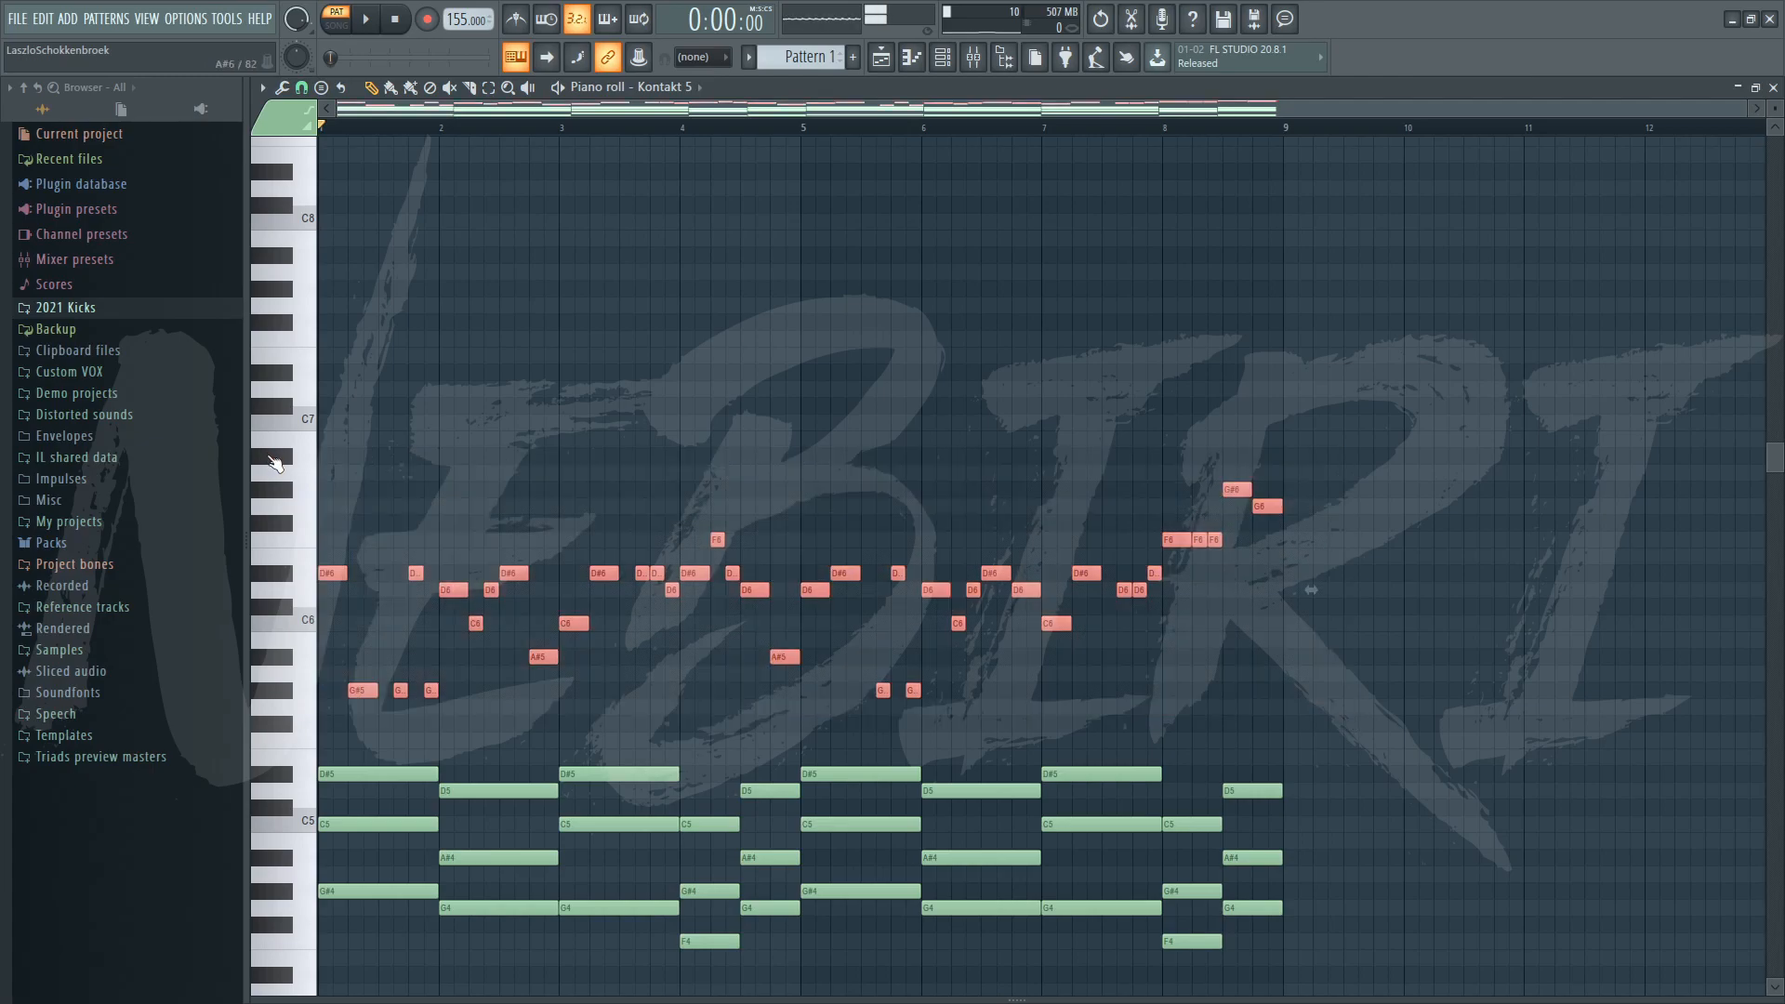